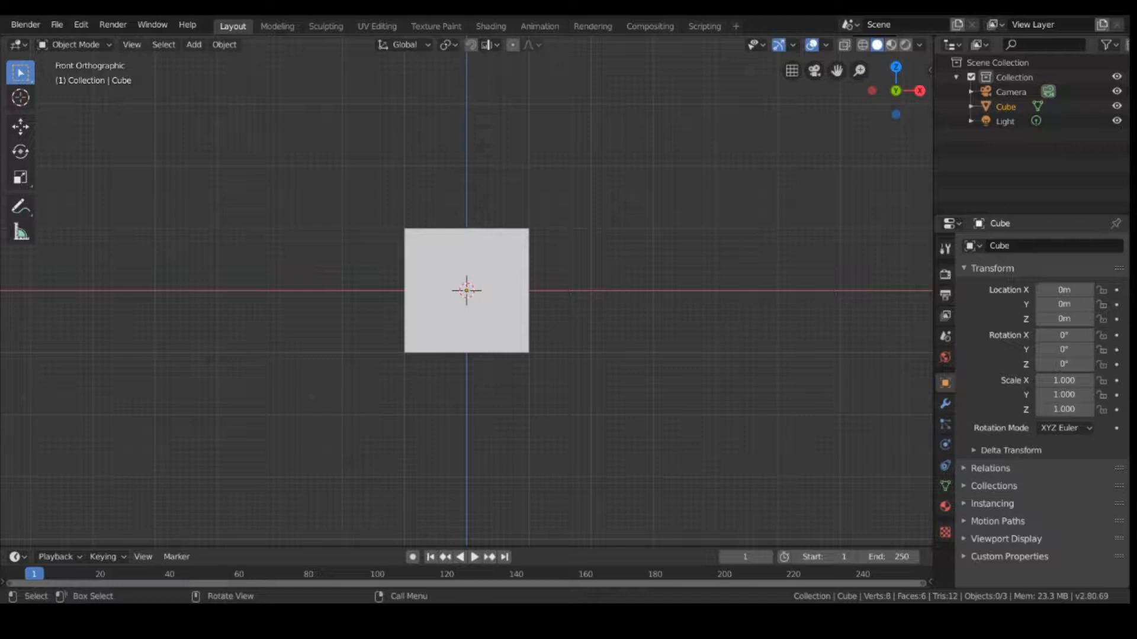
pyautogui.scroll(-2, 764, 339)
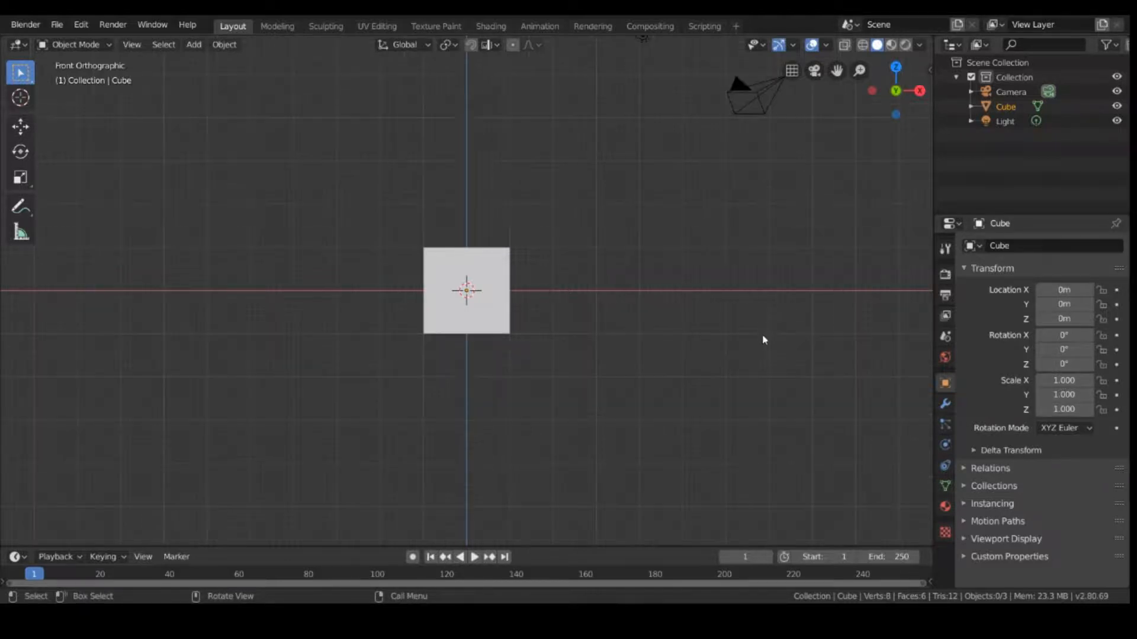
pyautogui.scroll(-1, 757, 346)
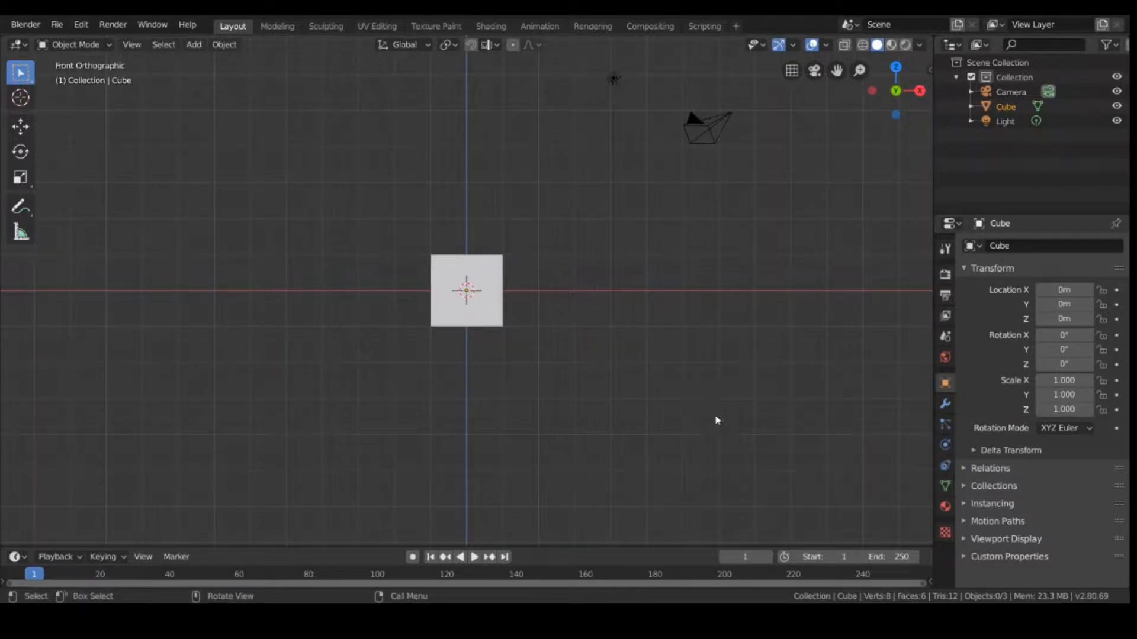
pyautogui.scroll(2, 716, 421)
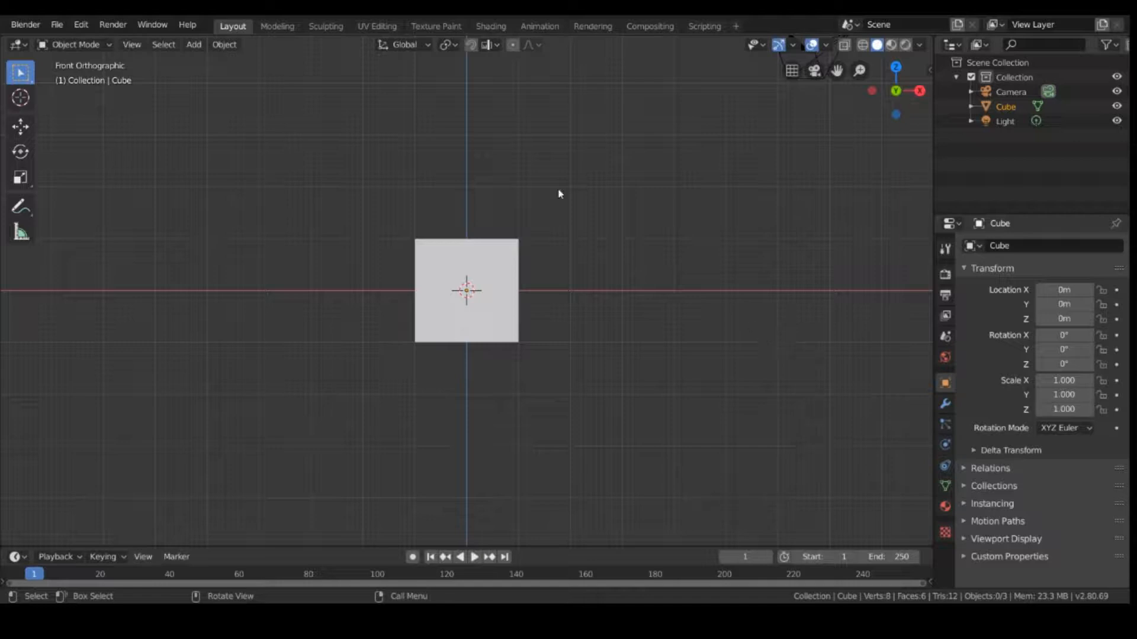
pyautogui.moveTo(685, 355); pyautogui.dragTo(787, 398, button='middle')
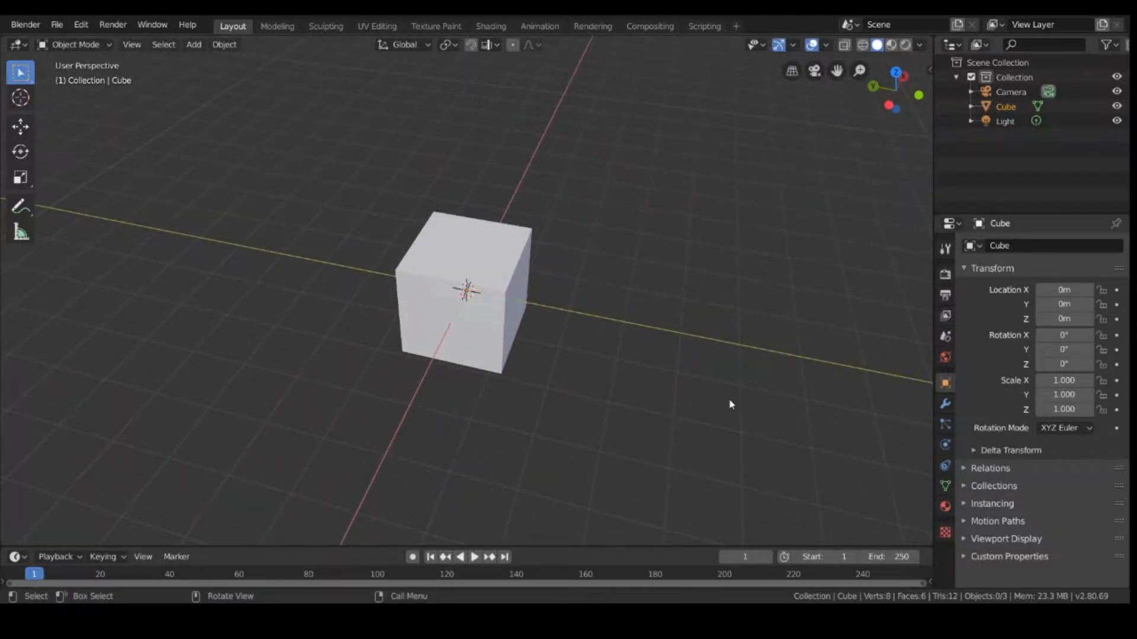
pyautogui.press('KP_1')
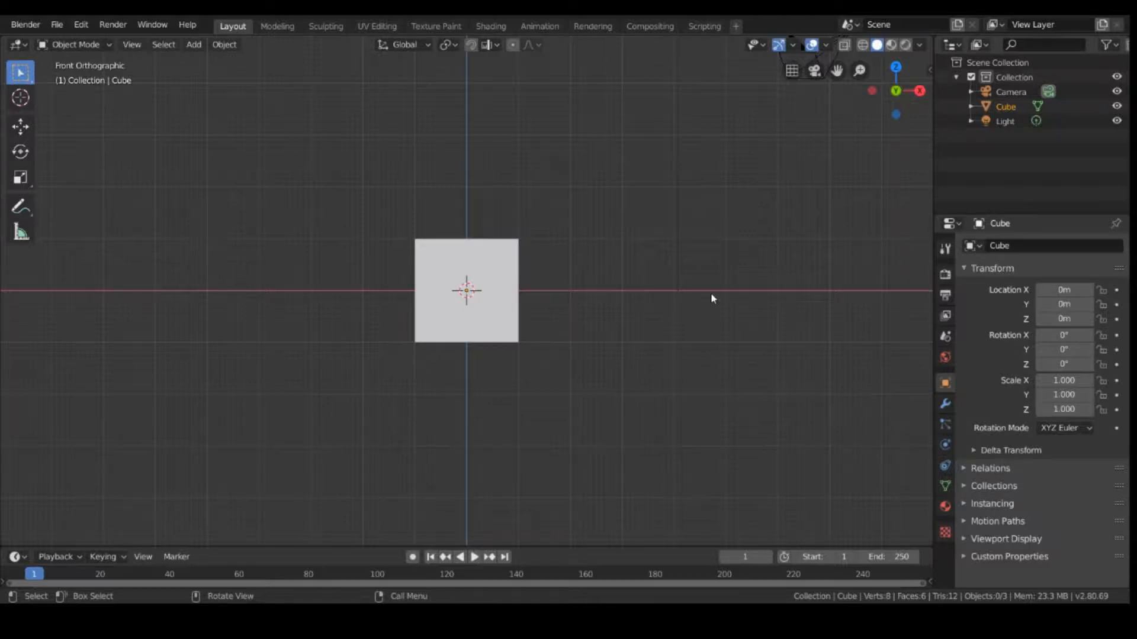
pyautogui.scroll(-1, 707, 302)
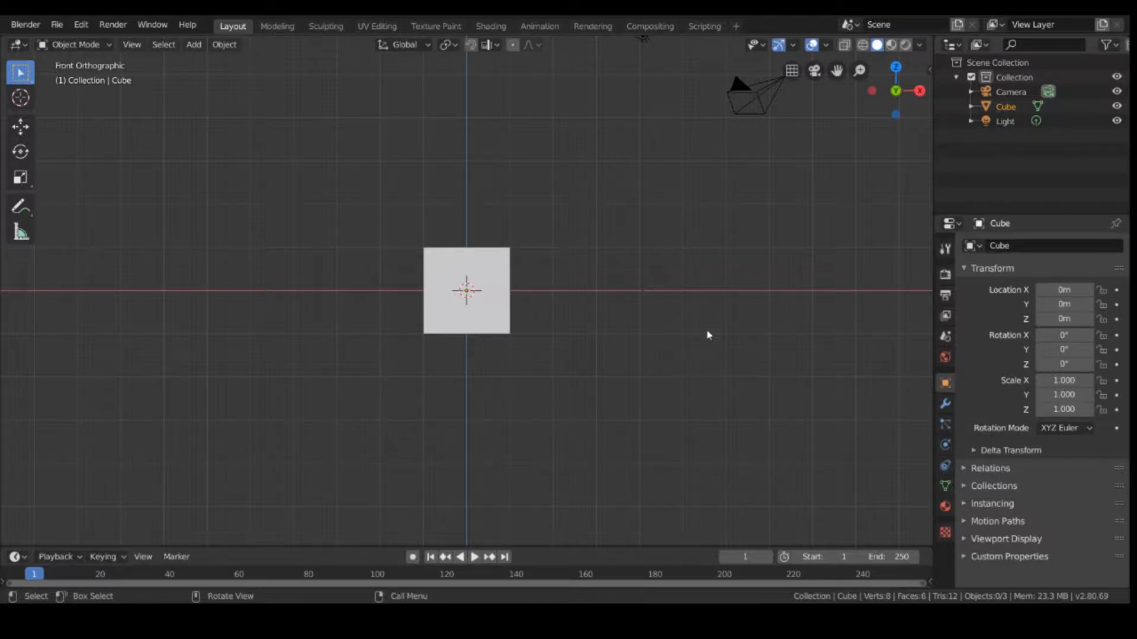
pyautogui.moveTo(708, 335)
pyautogui.mouseDown(button='middle')
pyautogui.moveTo(652, 338)
pyautogui.moveTo(619, 373)
pyautogui.moveTo(581, 381)
pyautogui.moveTo(660, 355)
pyautogui.moveTo(678, 373)
pyautogui.moveTo(754, 363)
pyautogui.moveTo(732, 329)
pyautogui.moveTo(710, 329)
pyautogui.moveTo(714, 355)
pyautogui.mouseUp(button='middle')
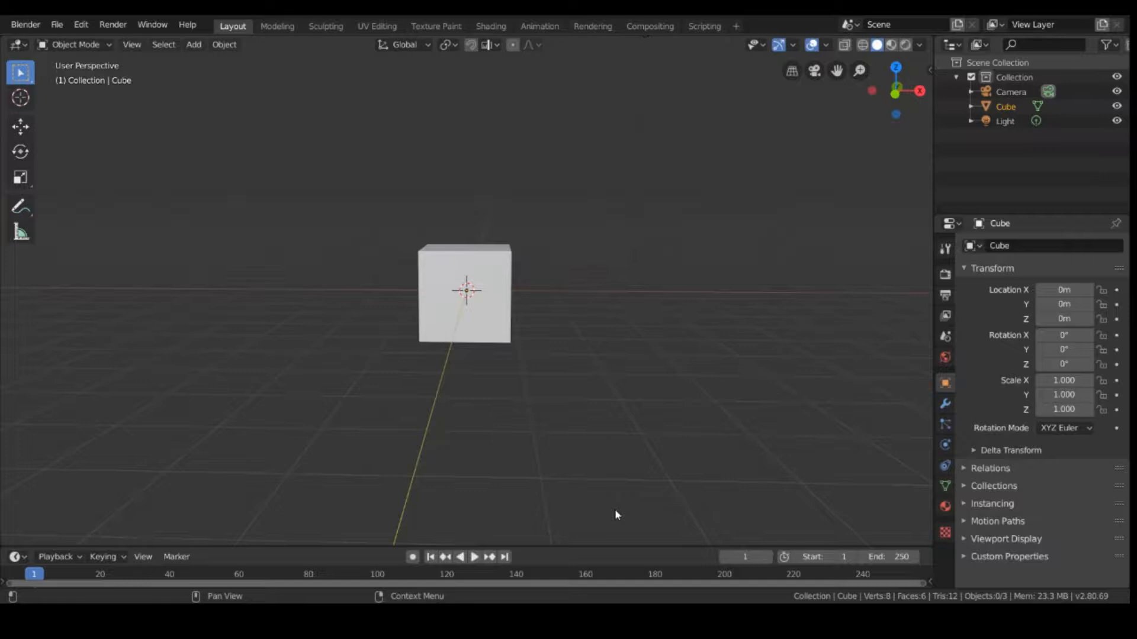
pyautogui.moveTo(787, 203); pyautogui.dragTo(752, 210, button='middle')
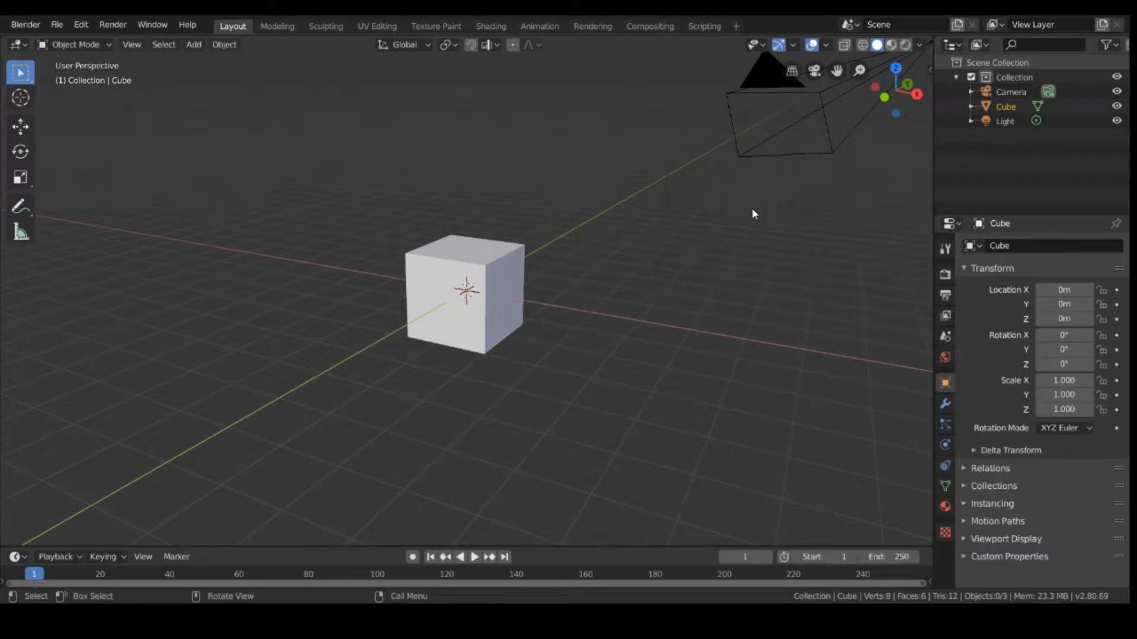
# Step: Open the recent file sword2.2.blend, discarding the changes in the current scene
pyautogui.click(56, 25)
pyautogui.moveTo(55, 69)
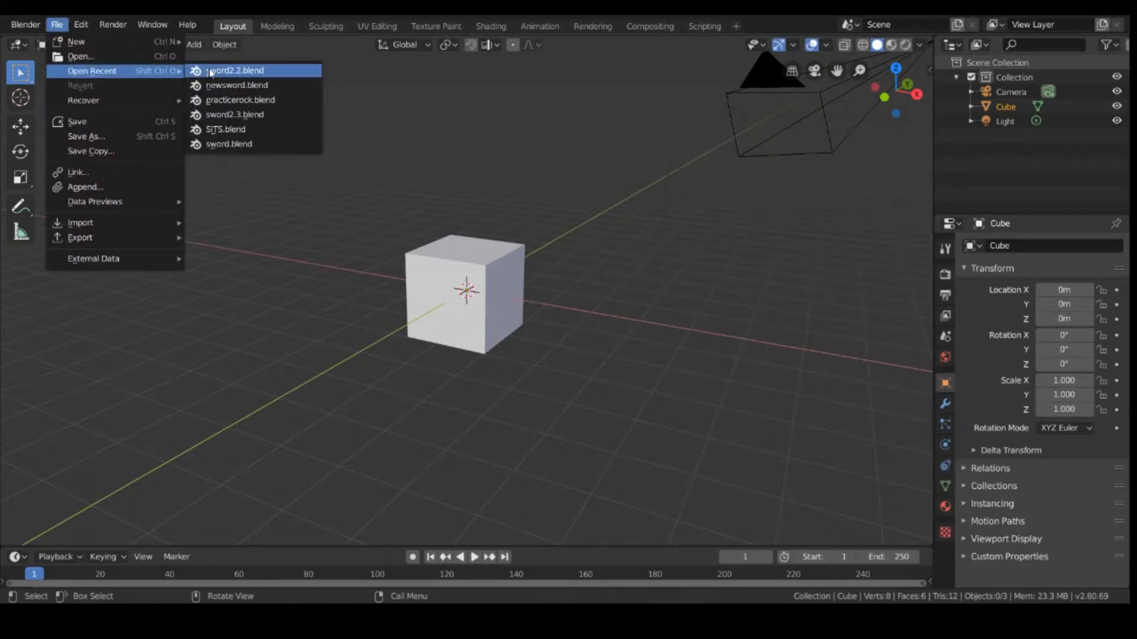
pyautogui.click(213, 71)
pyautogui.click(615, 329)
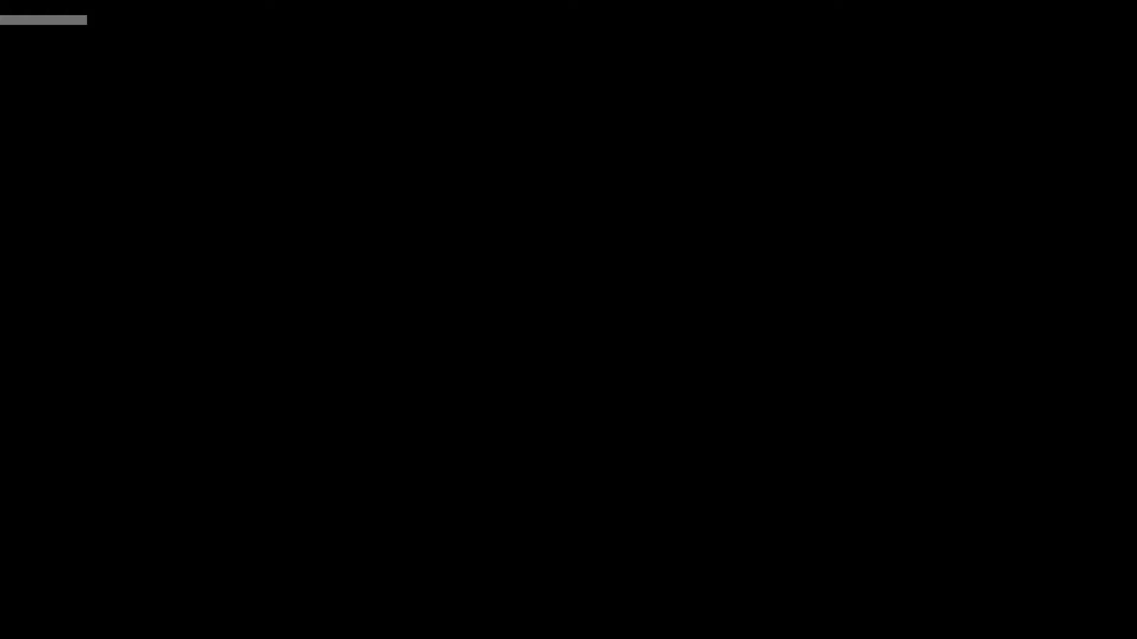
# Step: Select all the temple objects on the mountain ledge without the landscape, and scale them down to about 0.191
pyautogui.moveTo(244, 367)
pyautogui.mouseDown(button='middle')
pyautogui.moveTo(313, 389)
pyautogui.moveTo(343, 373)
pyautogui.moveTo(253, 354)
pyautogui.mouseUp(button='middle')
pyautogui.scroll(-5, 252, 354)
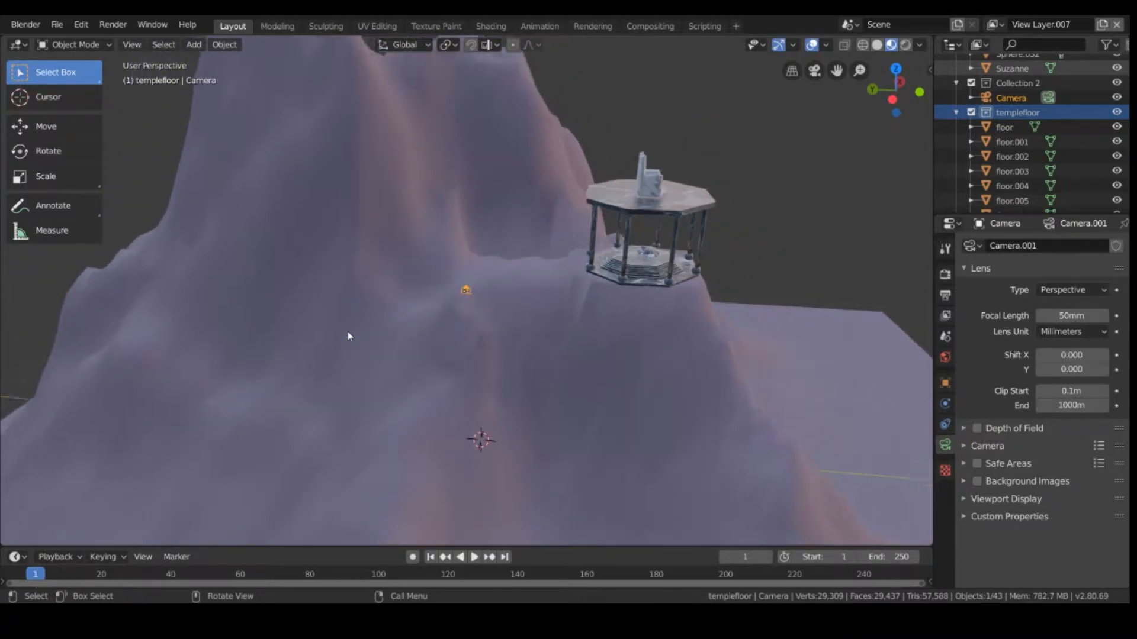
pyautogui.scroll(-4, 357, 354)
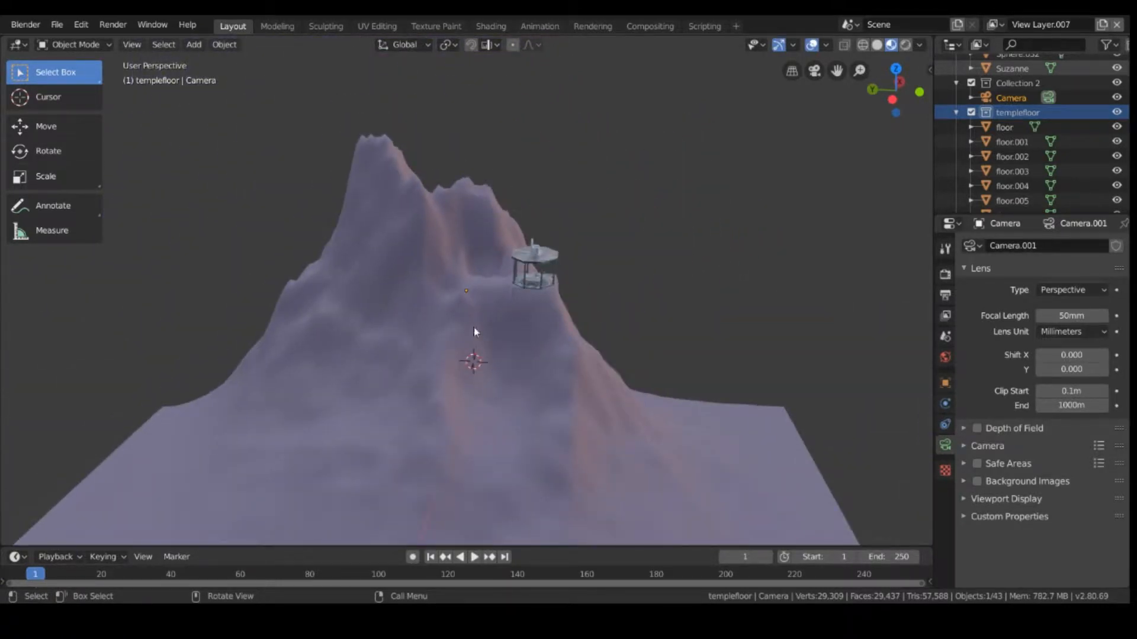
pyautogui.moveTo(391, 297); pyautogui.dragTo(394, 342, button='middle')
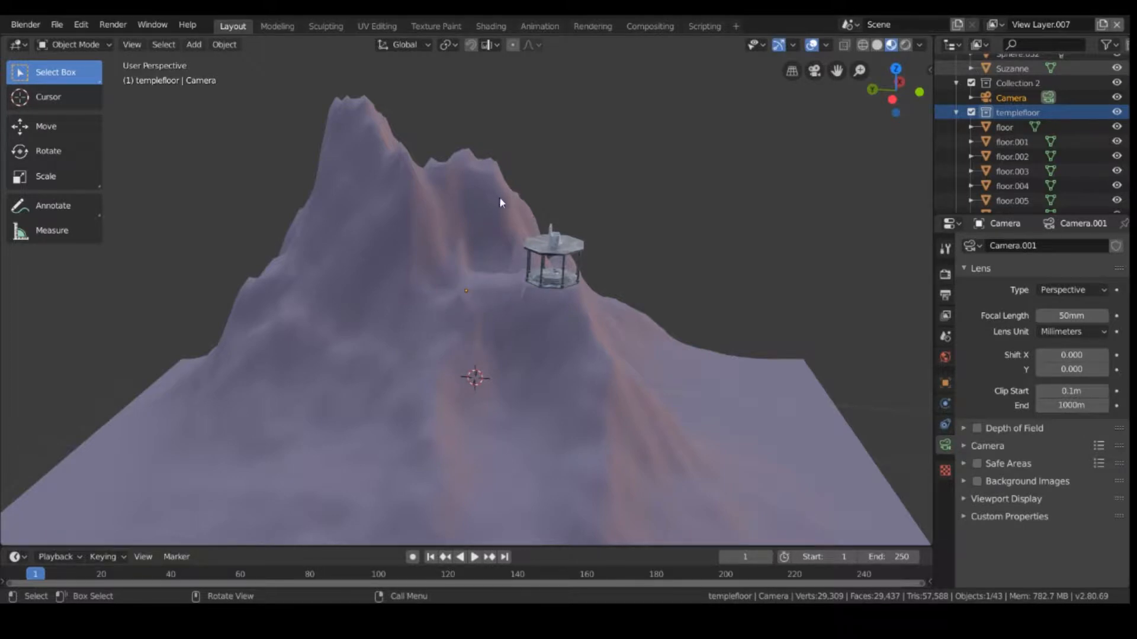
pyautogui.moveTo(499, 197); pyautogui.dragTo(632, 307)
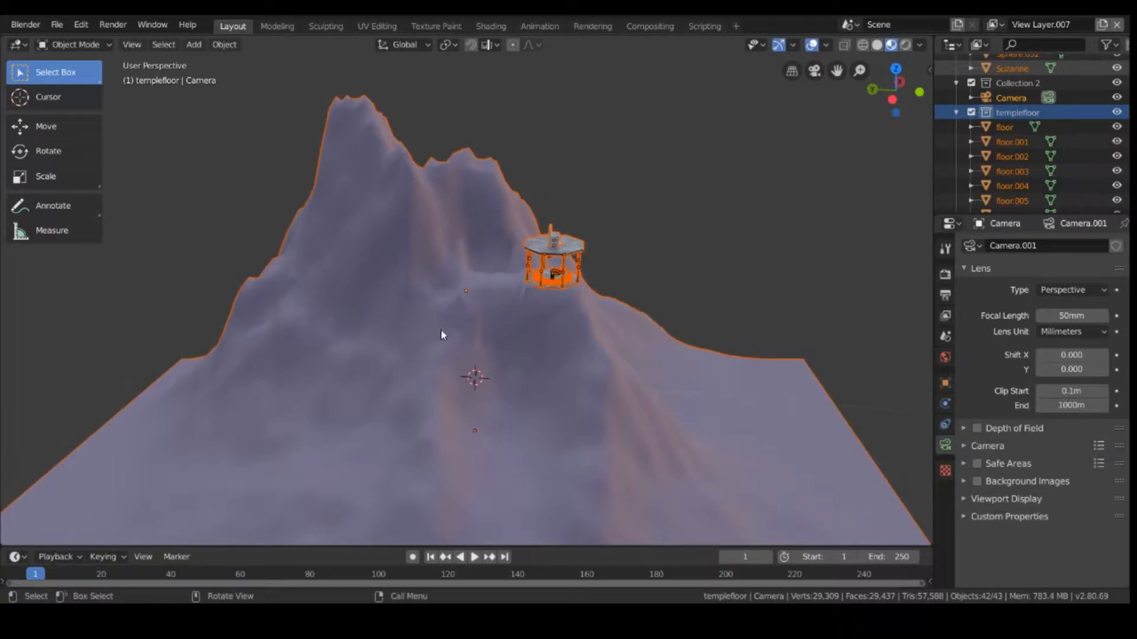
pyautogui.keyDown('shift'); pyautogui.click(434, 360); pyautogui.keyUp('shift')
pyautogui.keyDown('shift'); pyautogui.click(434, 360); pyautogui.keyUp('shift')
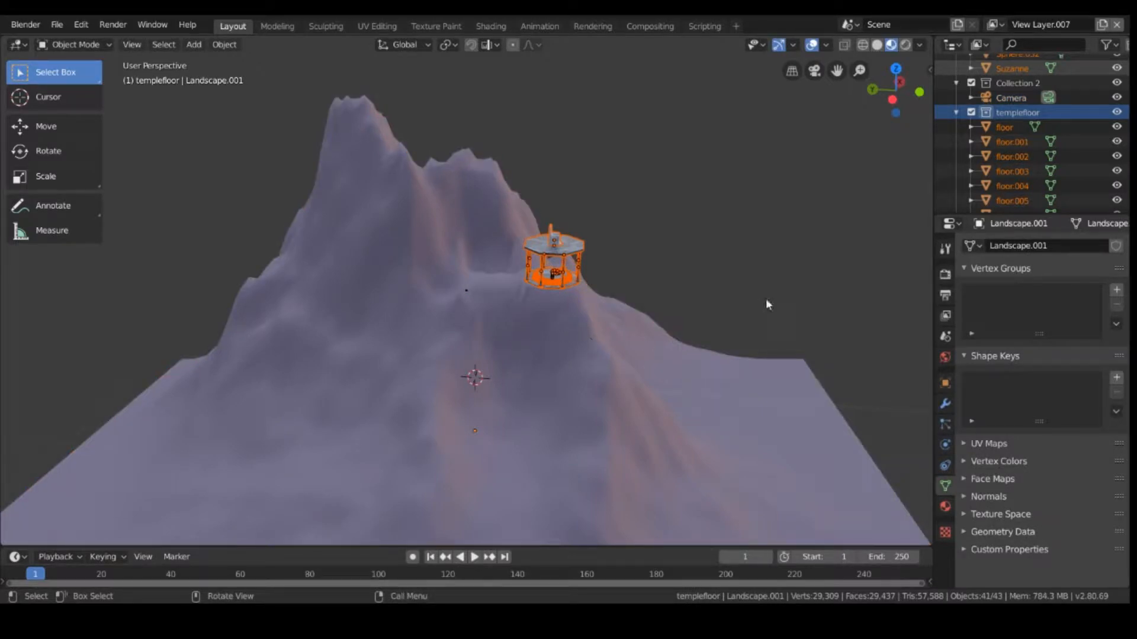
pyautogui.press('s')
pyautogui.click(573, 307)
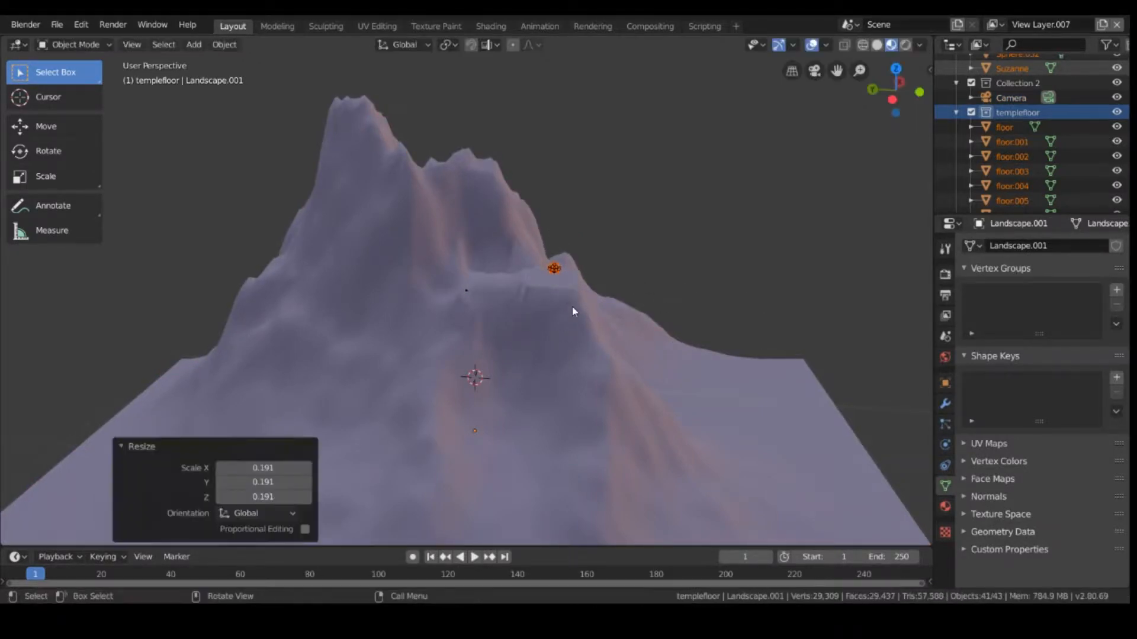
# Step: Scale the selected temple objects up by a factor of about 3.123
pyautogui.moveTo(617, 338); pyautogui.dragTo(595, 347, button='middle')
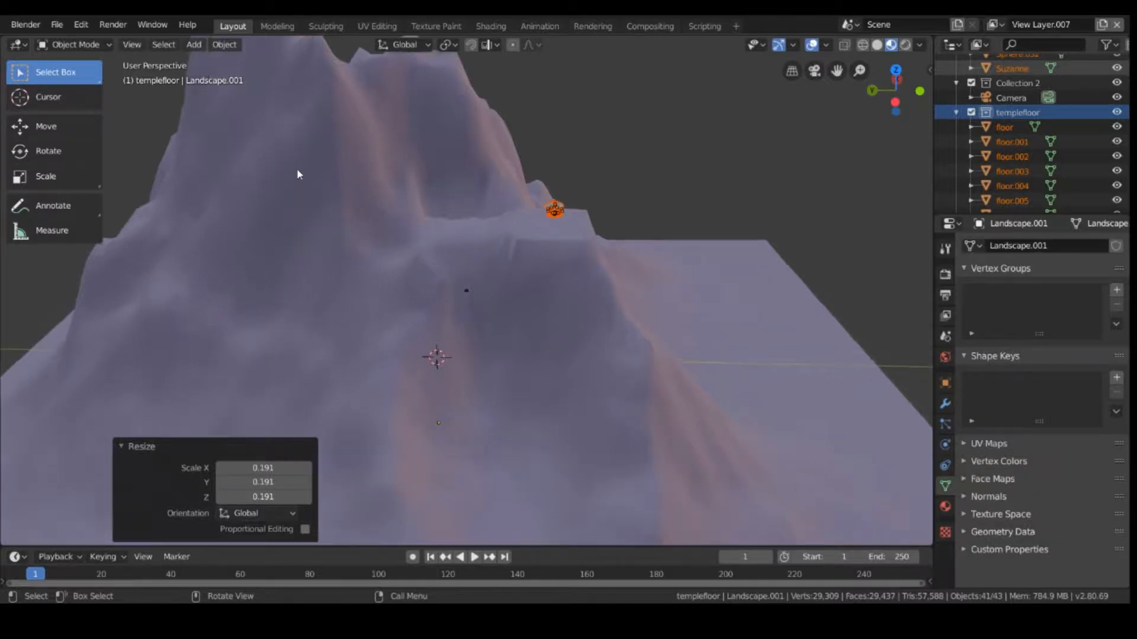
pyautogui.moveTo(556, 264); pyautogui.dragTo(703, 218, button='middle')
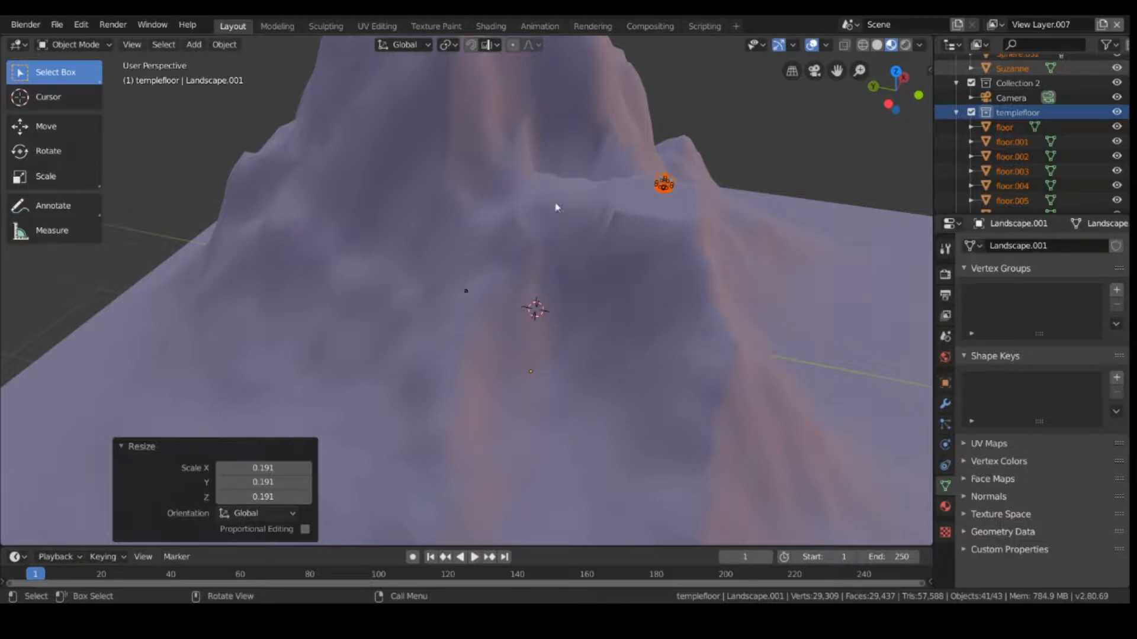
pyautogui.scroll(1, 595, 209)
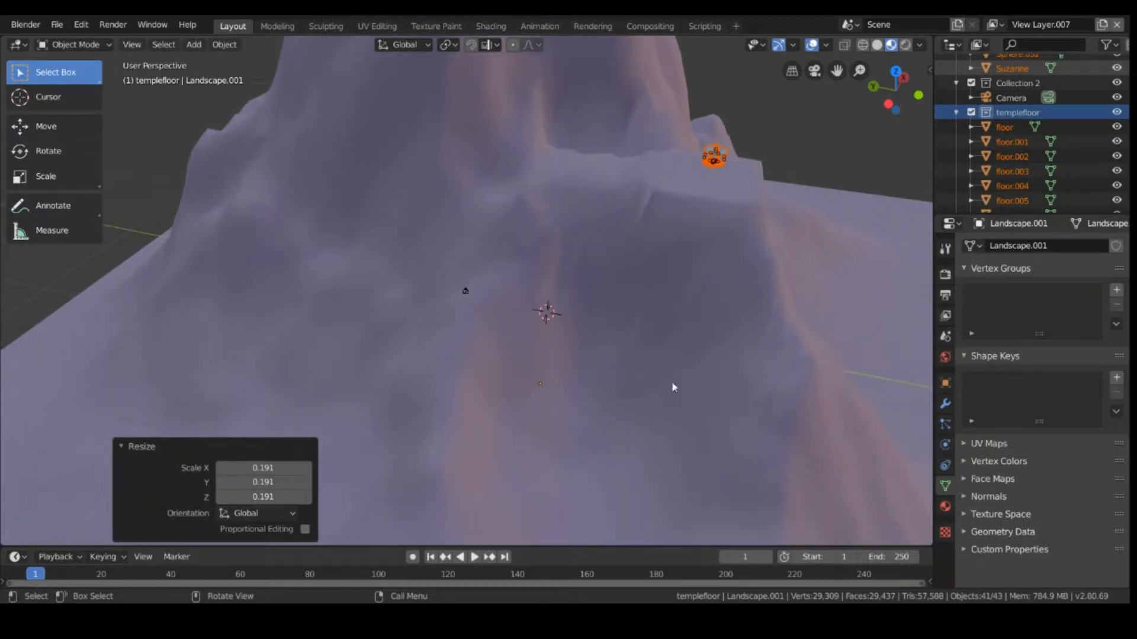
pyautogui.press('s')
pyautogui.click(145, 228)
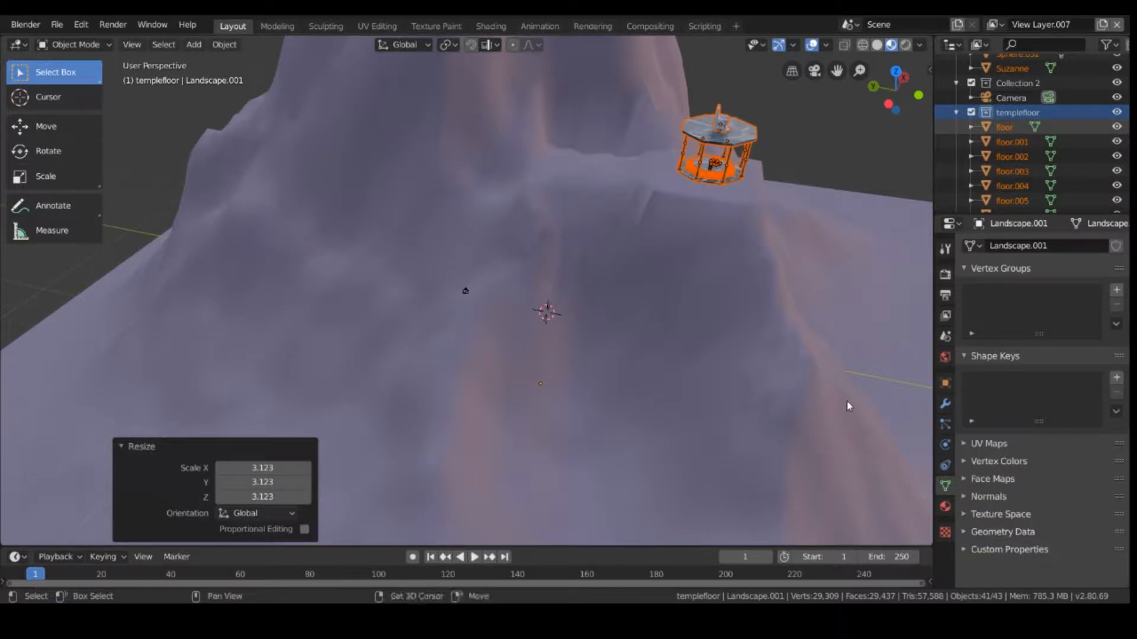
# Step: In Edit Mode on the landscape mesh, delete a tall rectangular block of vertices from the mountain slope beside the temple ledge
pyautogui.moveTo(847, 401); pyautogui.dragTo(917, 465, button='middle')
pyautogui.scroll(1, 539, 335)
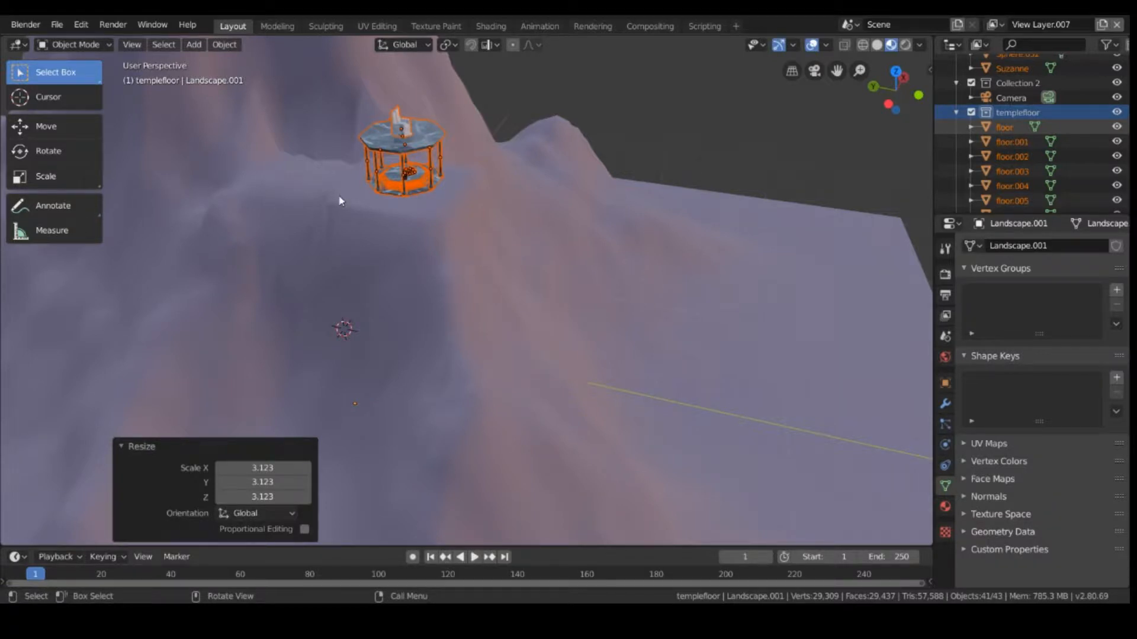
pyautogui.scroll(2, 352, 218)
pyautogui.click(343, 239)
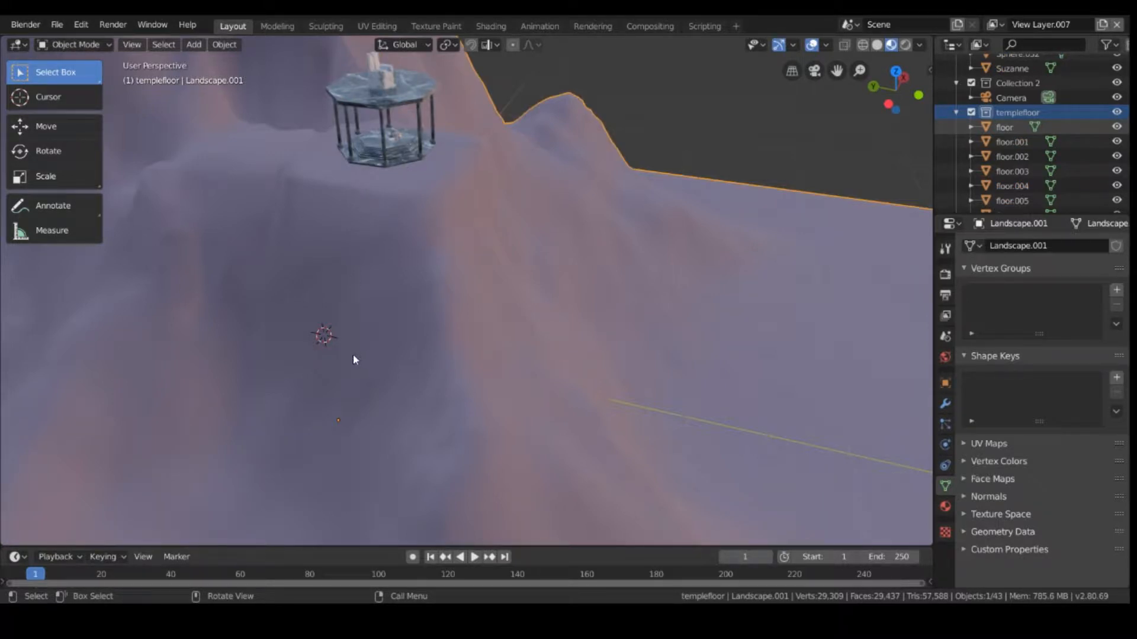
pyautogui.moveTo(354, 359); pyautogui.dragTo(459, 381, button='middle')
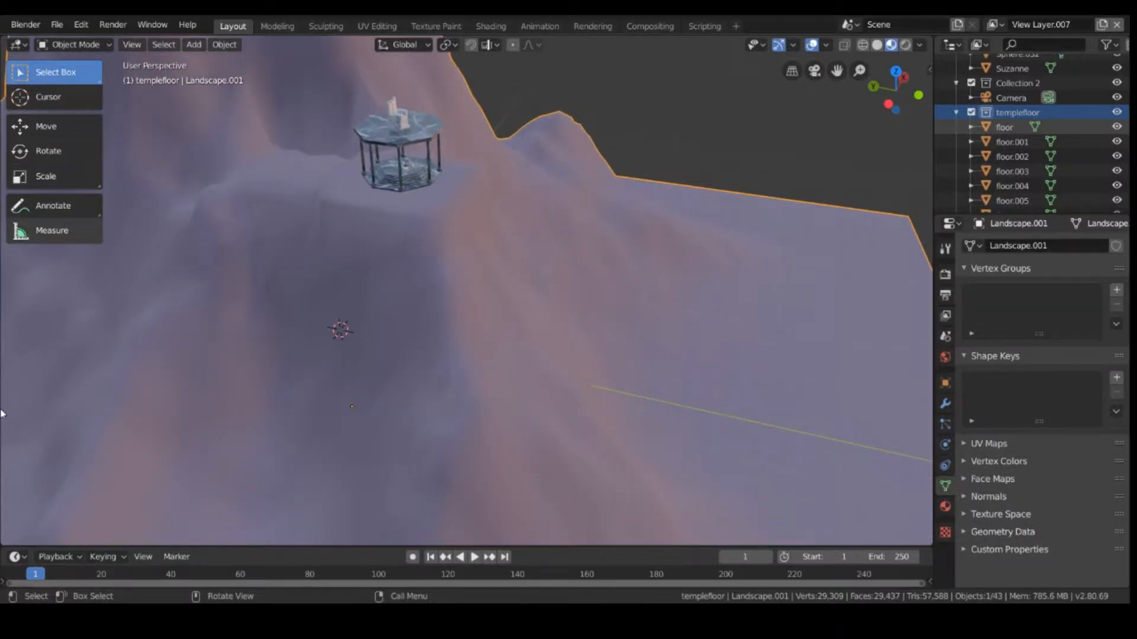
pyautogui.scroll(-6, 115, 376)
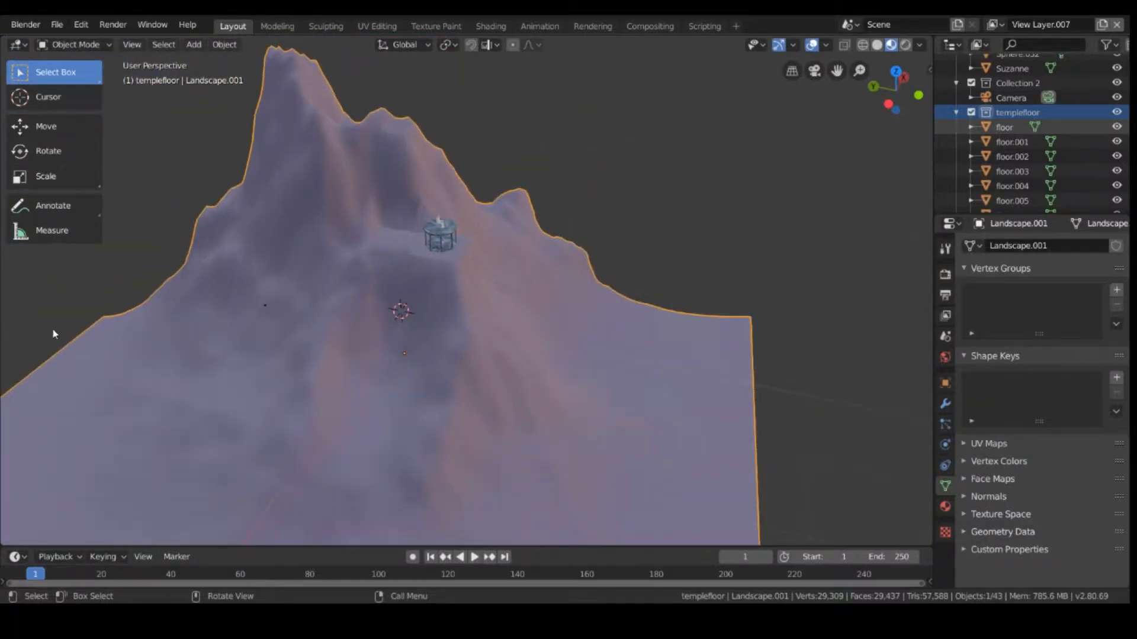
pyautogui.moveTo(53, 333); pyautogui.dragTo(186, 184, button='middle')
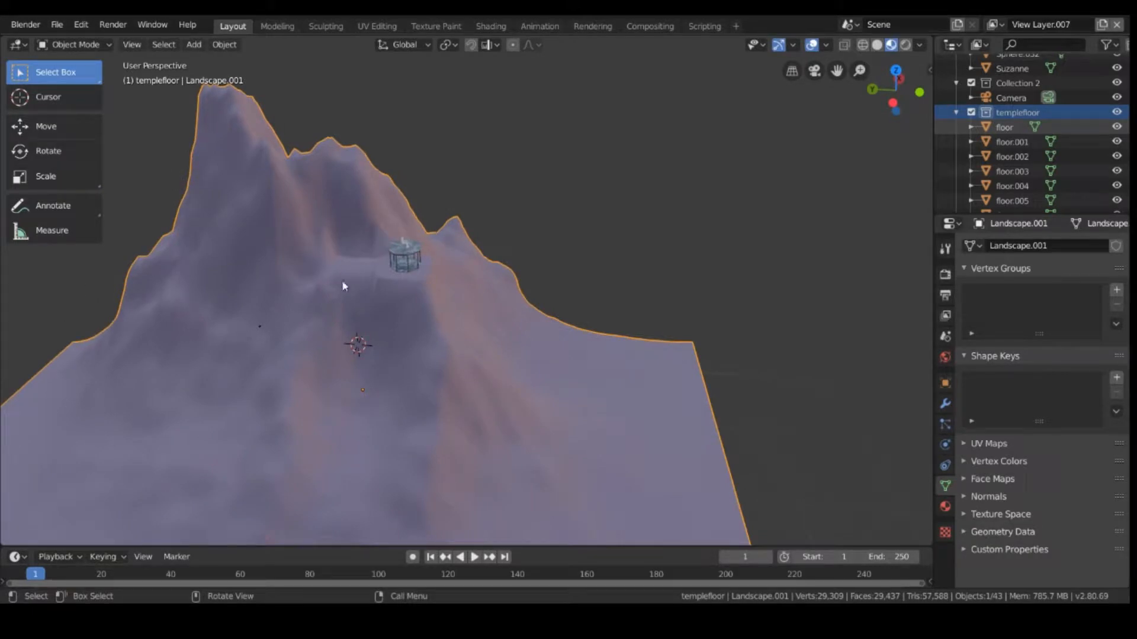
pyautogui.press('Tab')
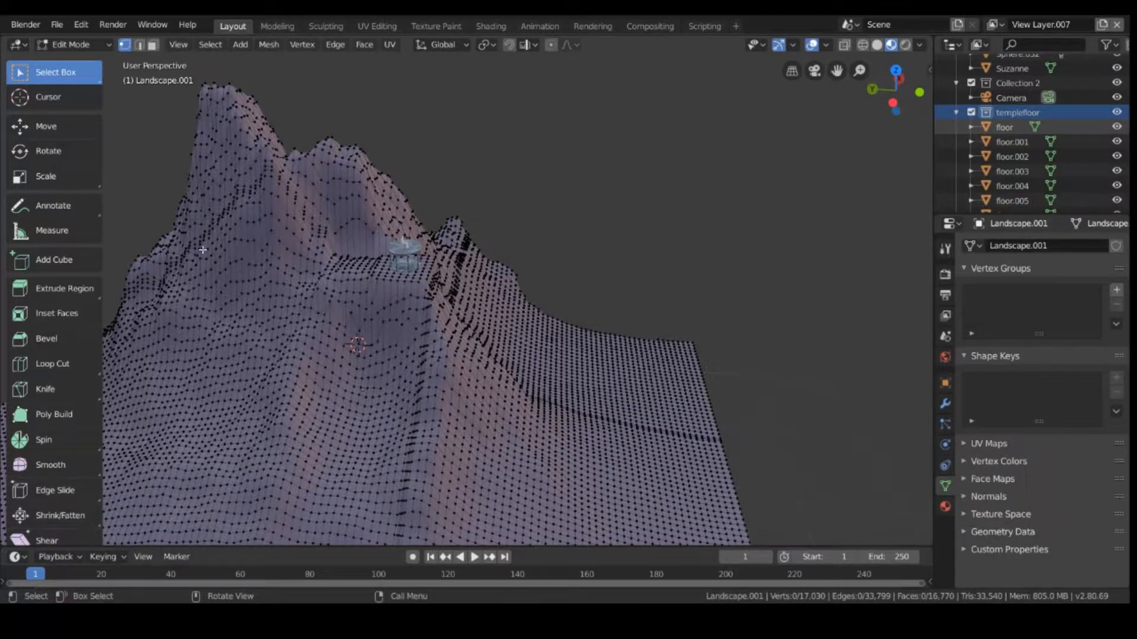
pyautogui.moveTo(152, 117); pyautogui.dragTo(342, 538)
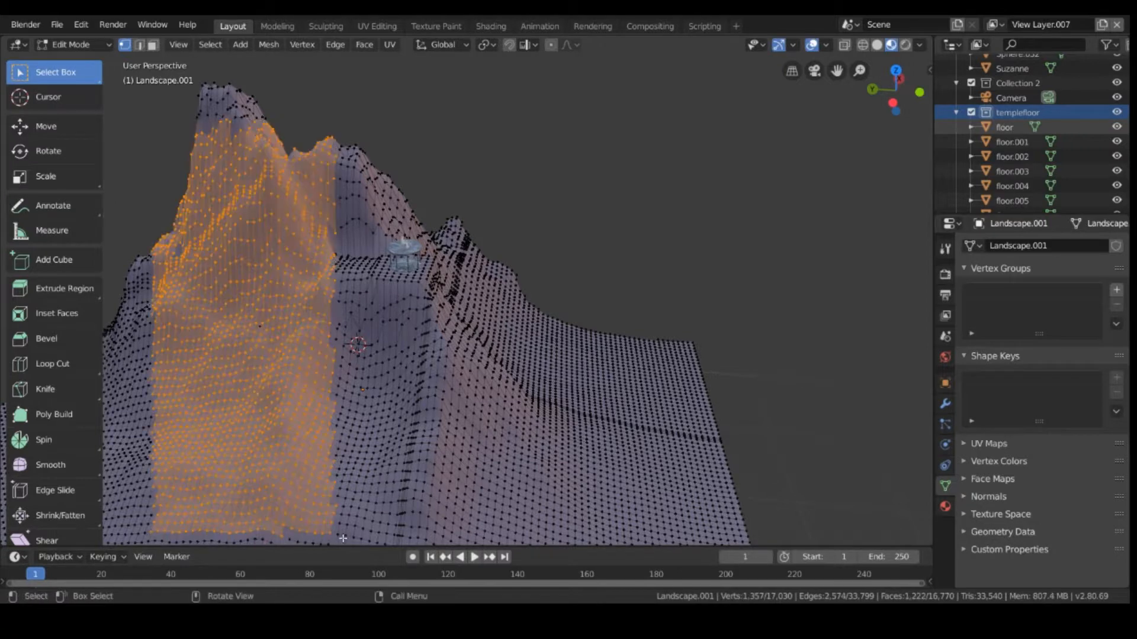
pyautogui.press('x')
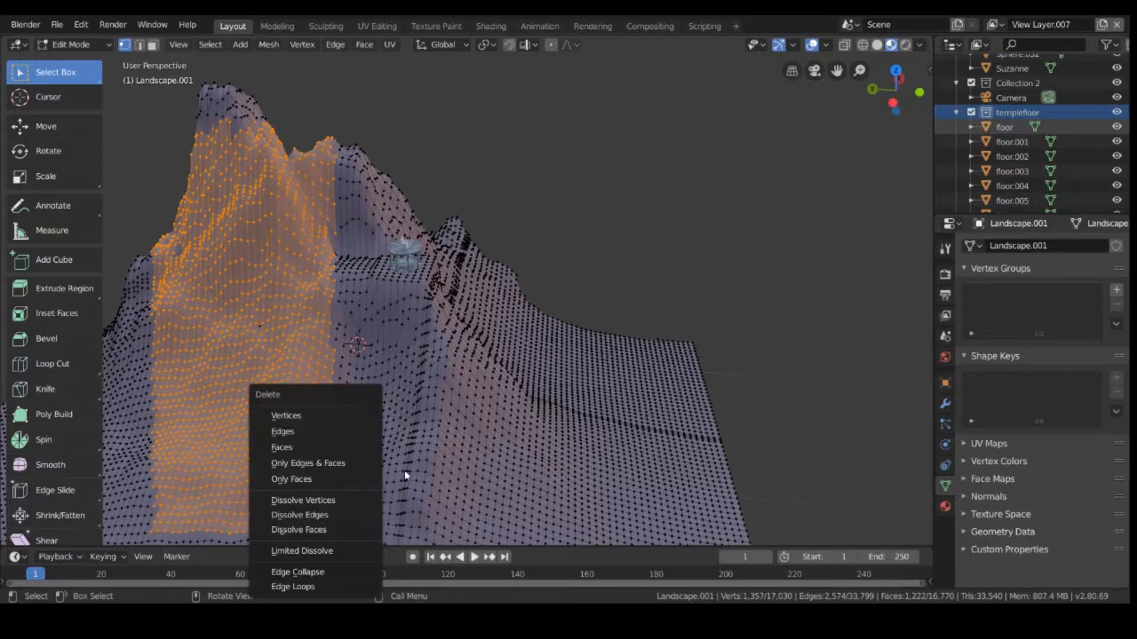
pyautogui.click(334, 416)
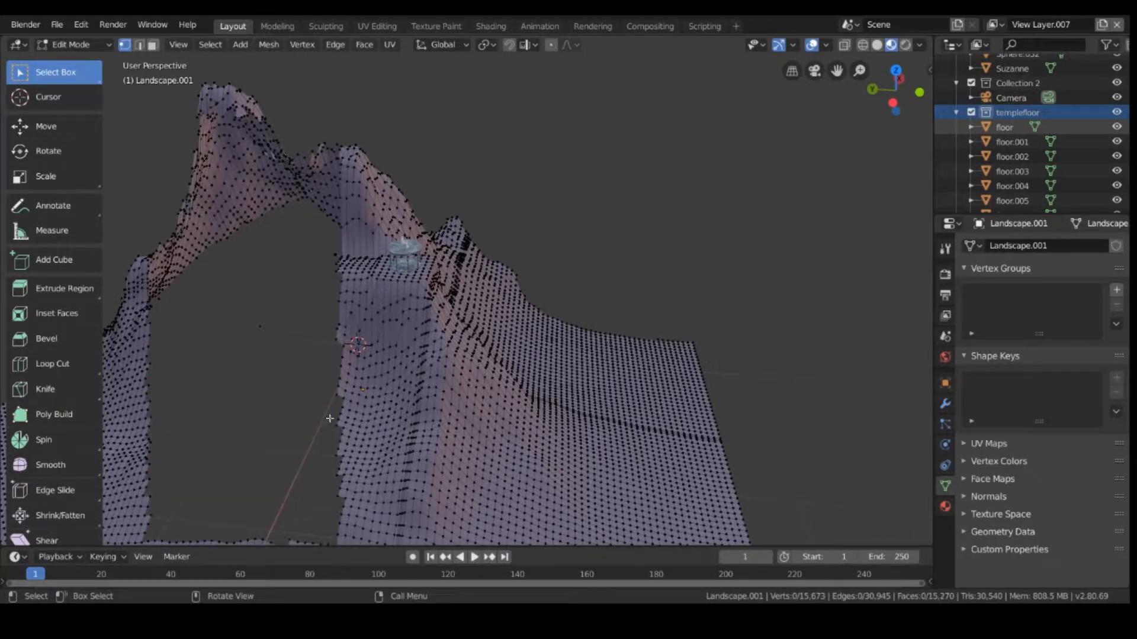
pyautogui.scroll(-2, 321, 406)
pyautogui.scroll(4, 320, 410)
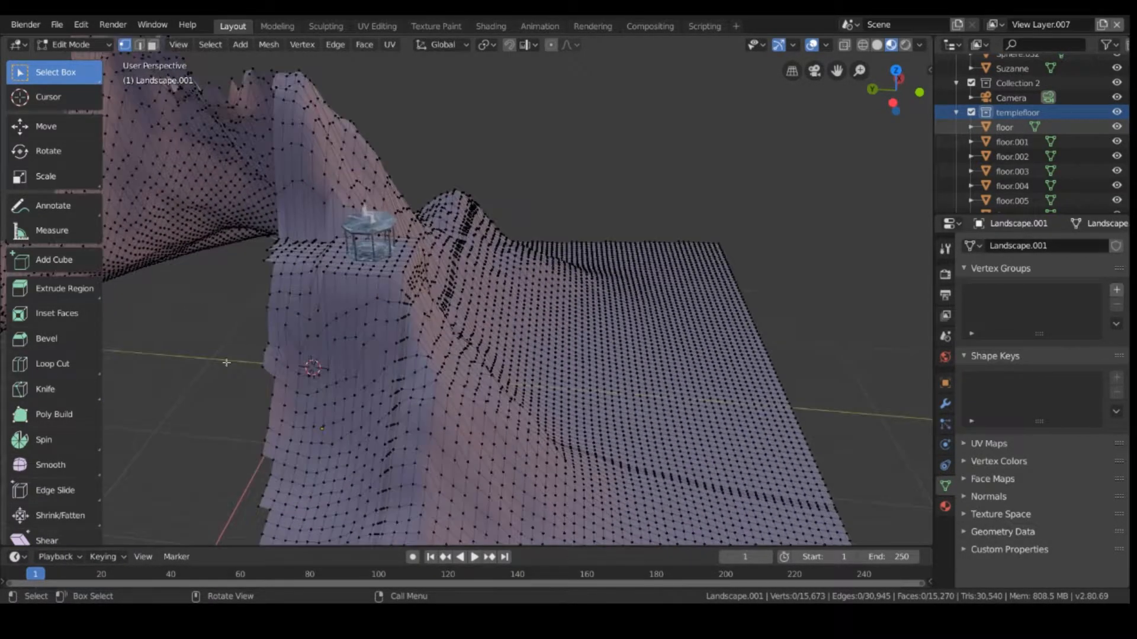
pyautogui.scroll(4, 332, 331)
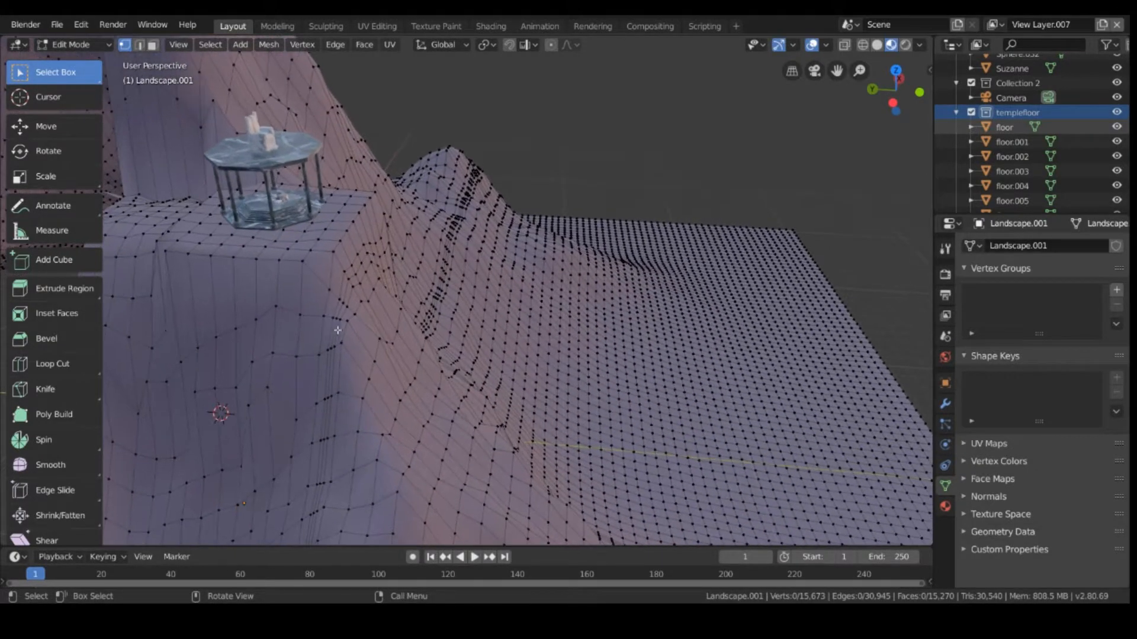
pyautogui.keyDown('shift'); pyautogui.moveTo(282, 337); pyautogui.dragTo(290, 340, button='middle'); pyautogui.keyUp('shift')
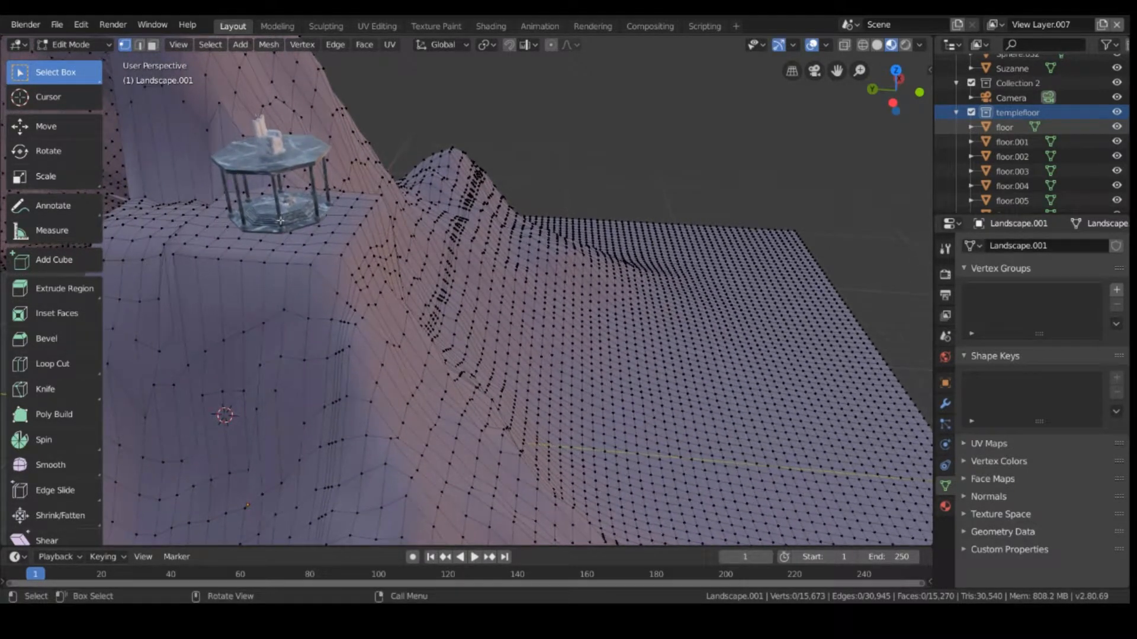
# Step: Start a new General file, discarding the changes in the current scene
pyautogui.click(53, 26)
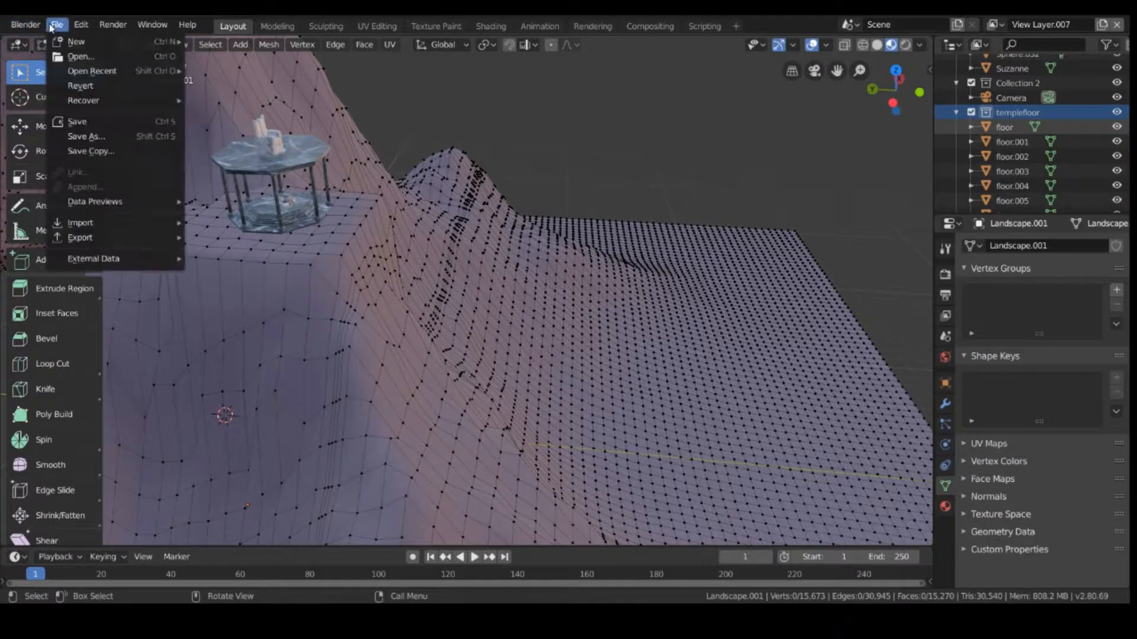
pyautogui.moveTo(127, 47)
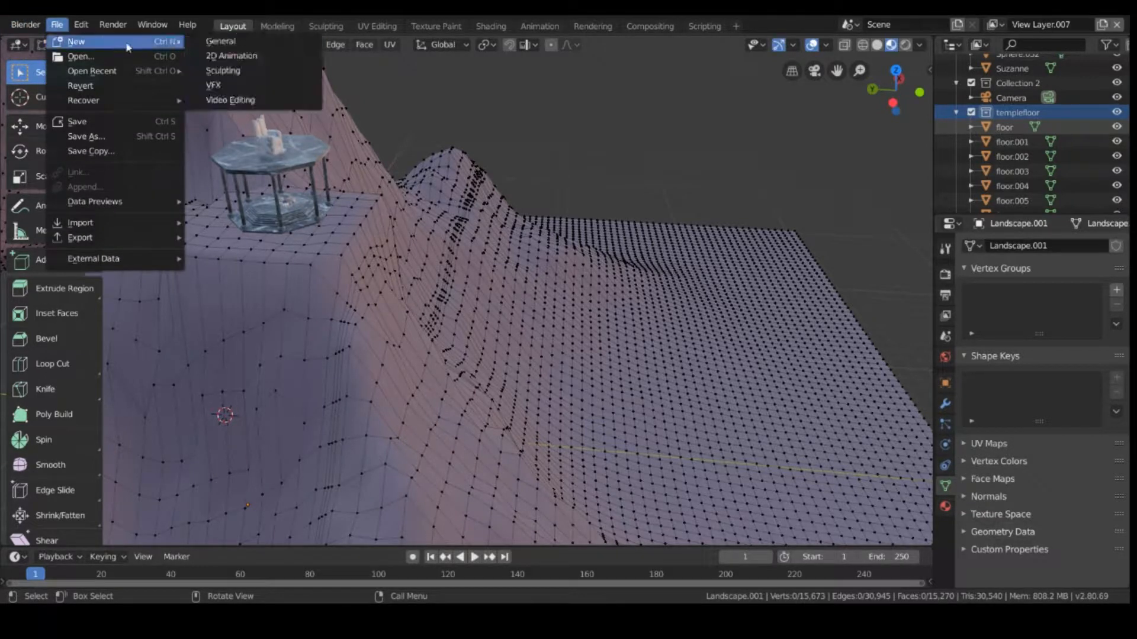
pyautogui.click(222, 41)
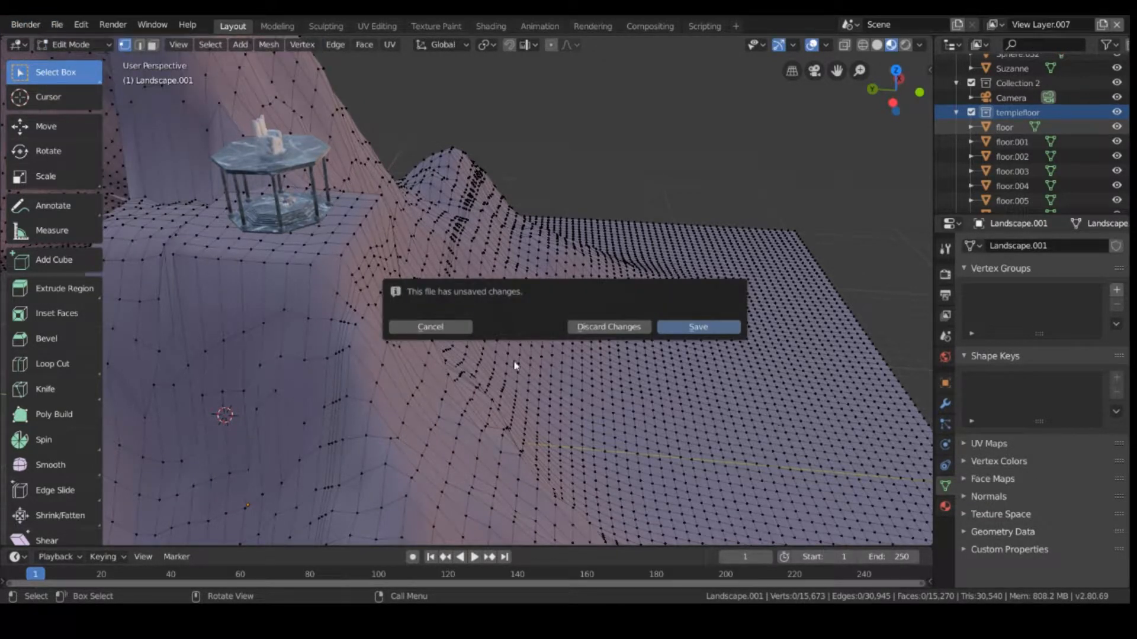
pyautogui.click(608, 327)
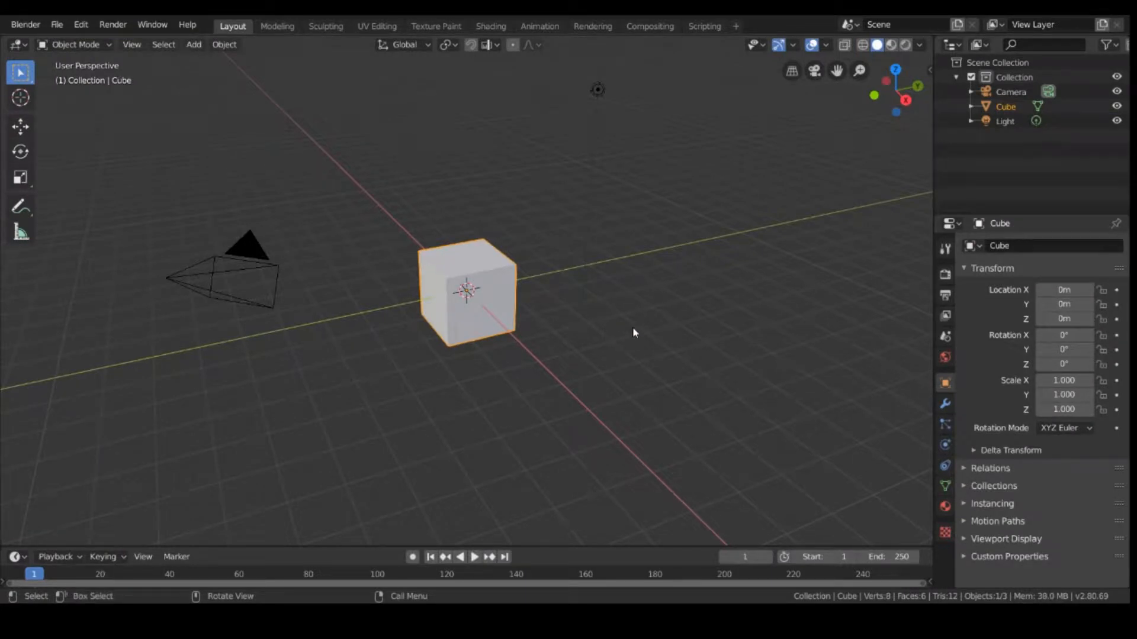
# Step: In front view, scale the default cube up uniformly to about 1.916
pyautogui.press('KP_1')
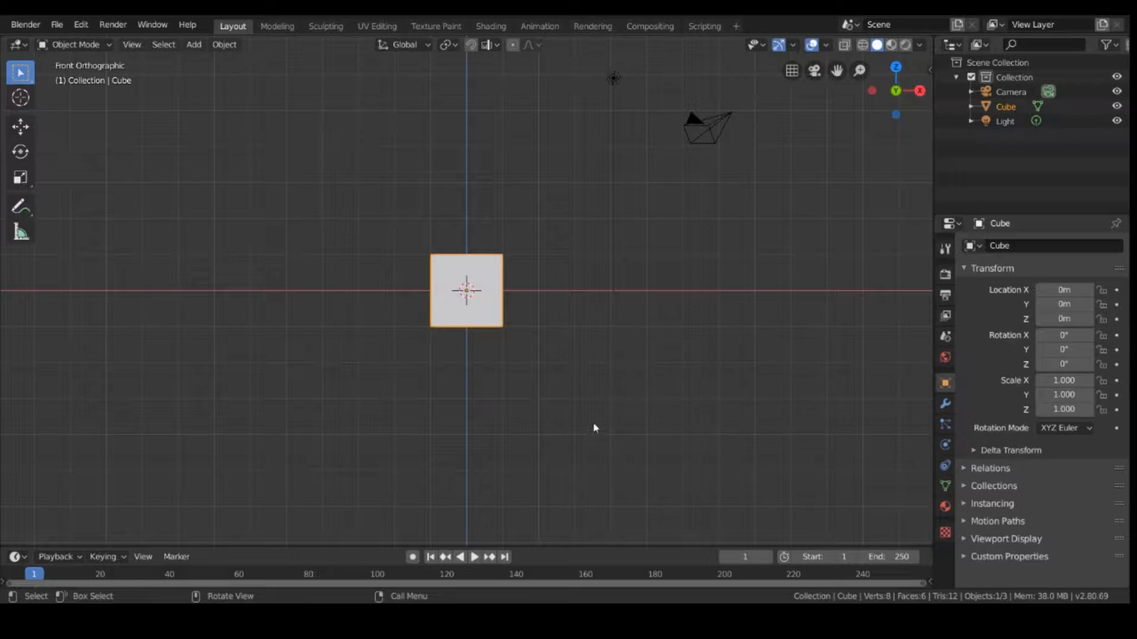
pyautogui.scroll(3, 351, 317)
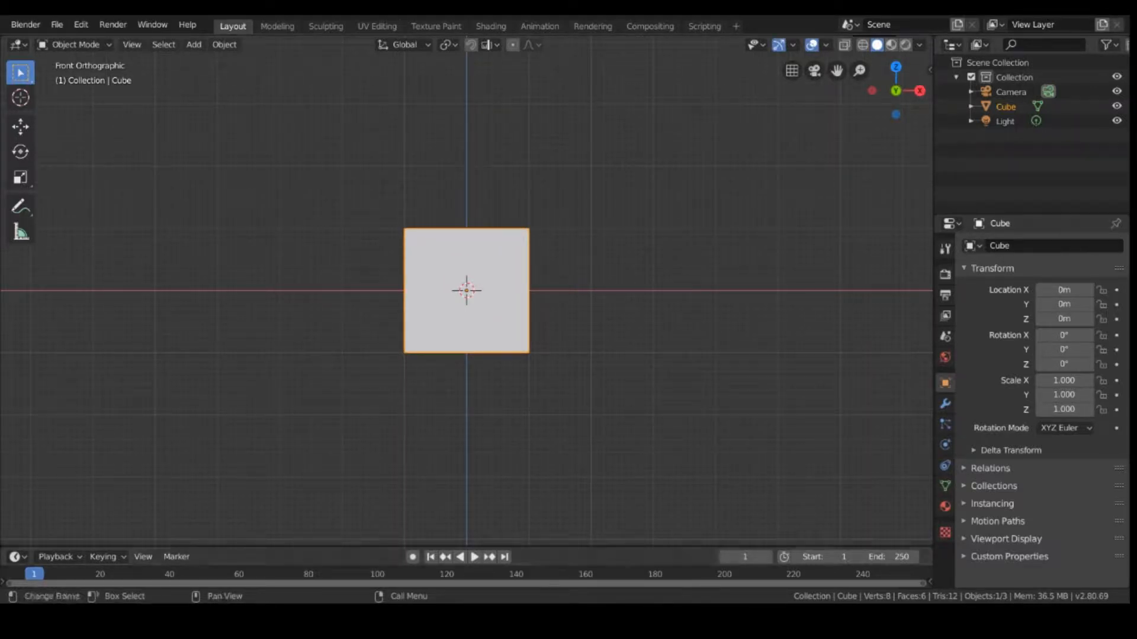
pyautogui.press('s')
pyautogui.click(826, 436)
pyautogui.scroll(-3, 665, 413)
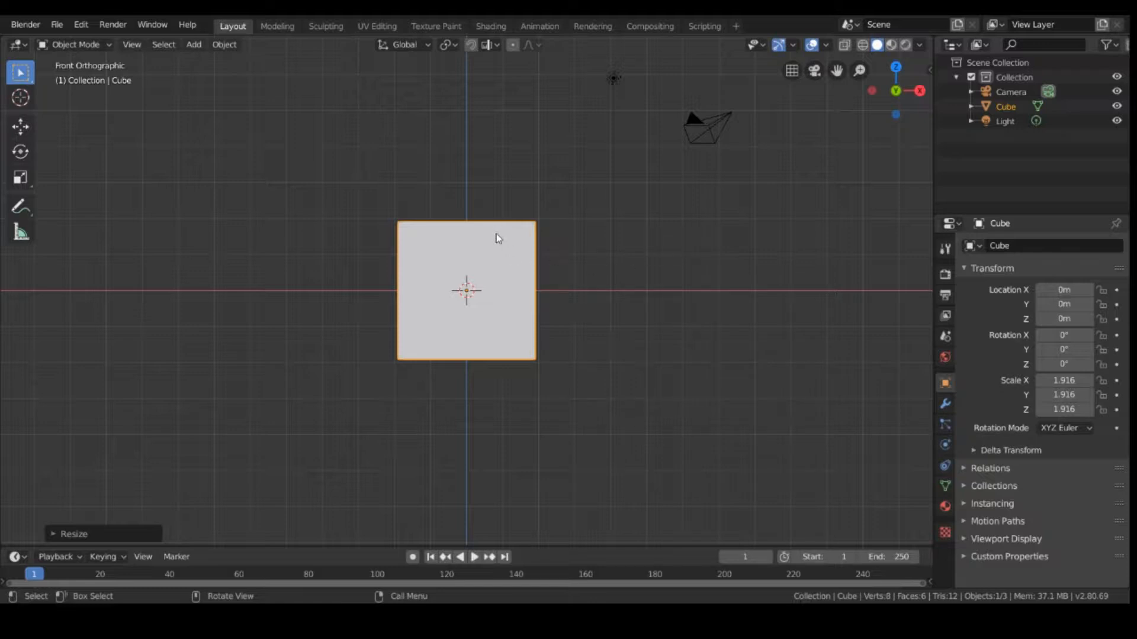
# Step: Enter Edit Mode on the cube and select two adjoining edges in edge selection mode
pyautogui.press('Tab')
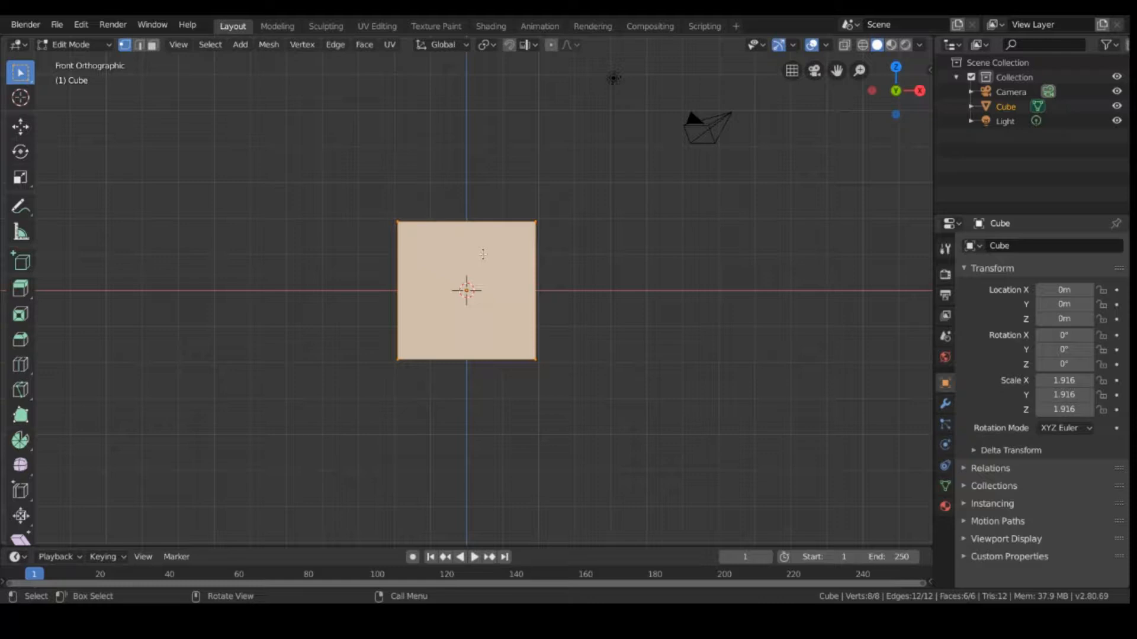
pyautogui.hotkey('ctrl', 'r')
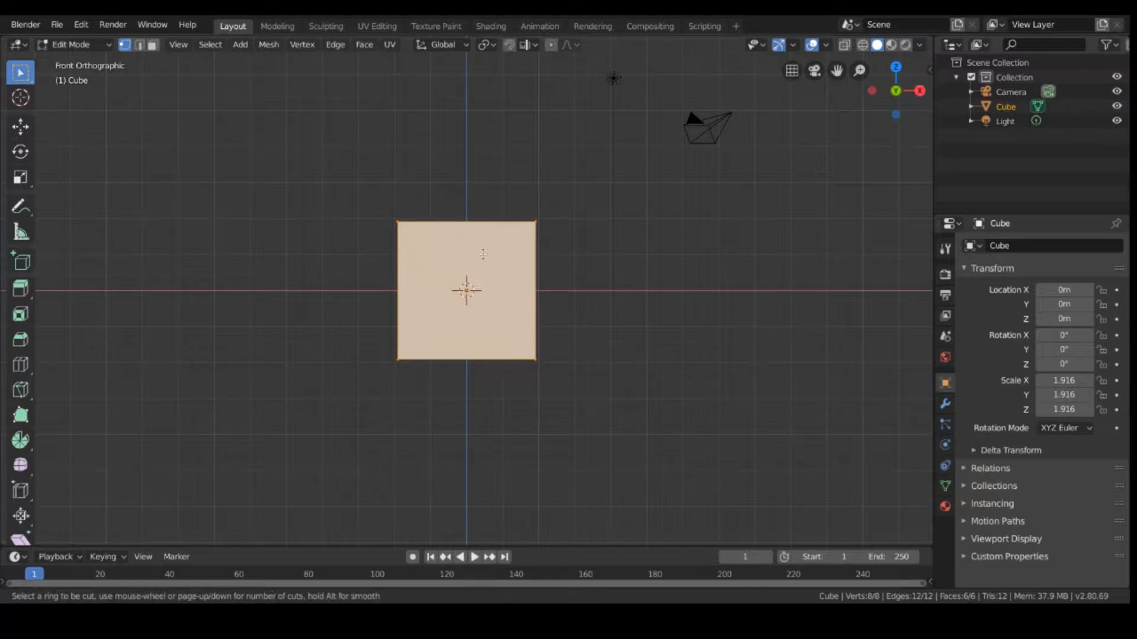
pyautogui.press('Escape')
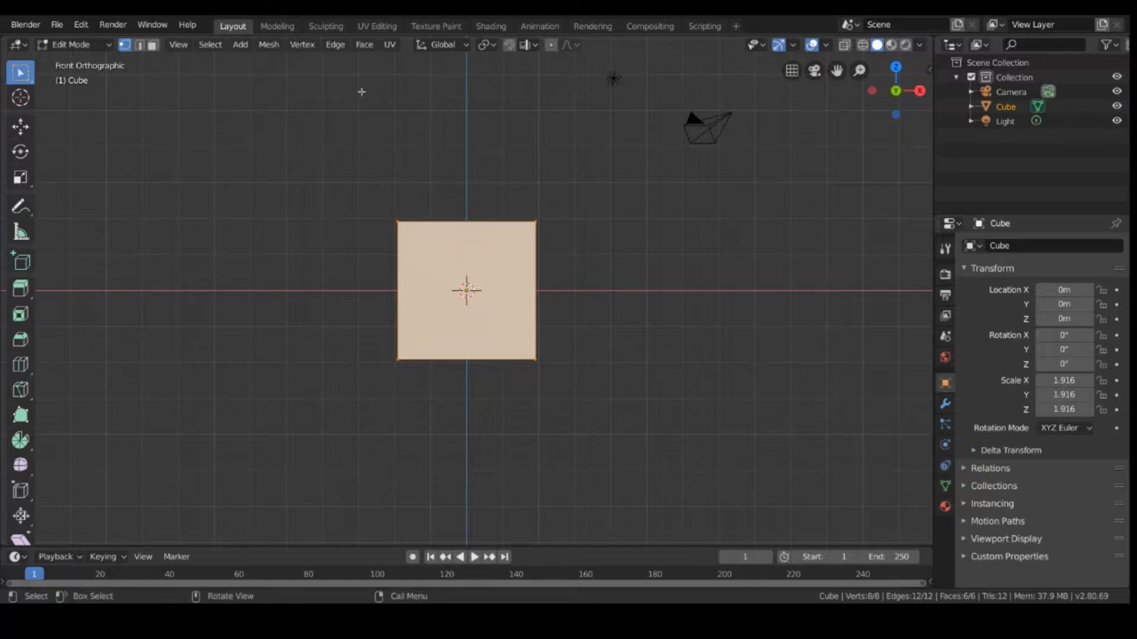
pyautogui.click(139, 45)
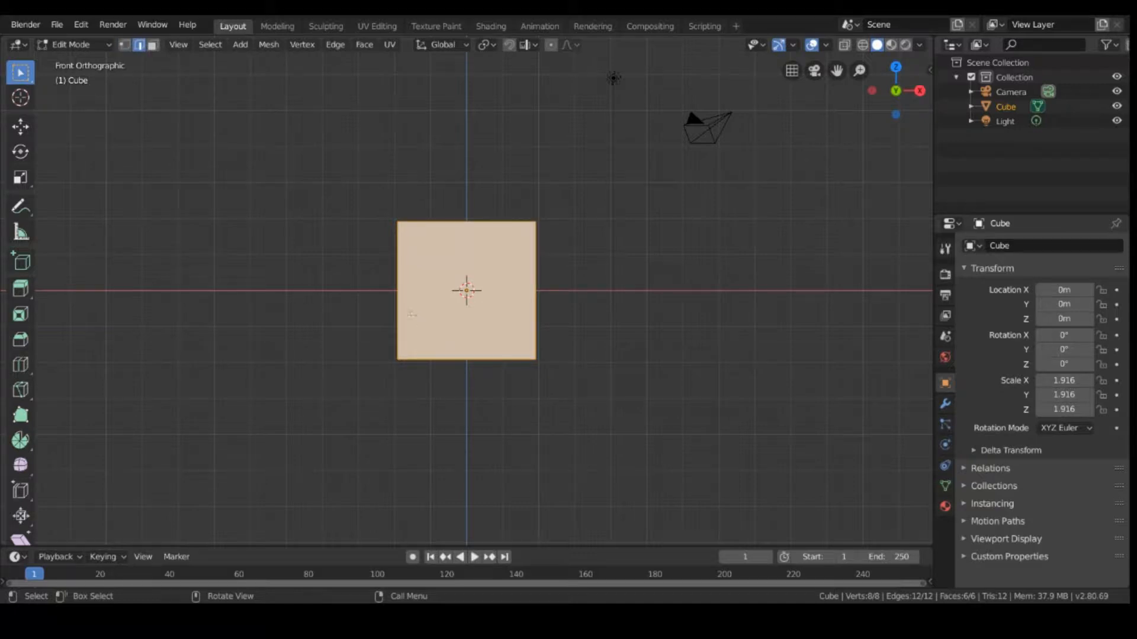
pyautogui.click(483, 400)
pyautogui.moveTo(424, 269); pyautogui.dragTo(445, 280, button='middle')
pyautogui.press('KP_1')
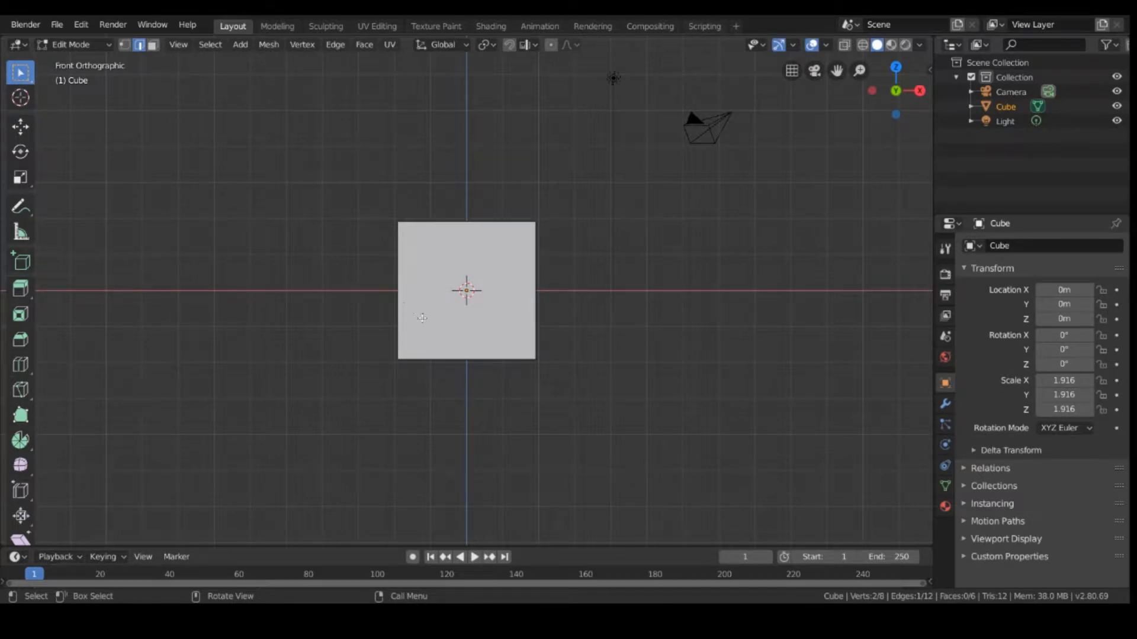
pyautogui.keyDown('shift'); pyautogui.moveTo(375, 246); pyautogui.dragTo(427, 382); pyautogui.keyUp('shift')
pyautogui.keyDown('alt'); pyautogui.moveTo(386, 254); pyautogui.dragTo(432, 289, button='middle'); pyautogui.keyUp('alt')
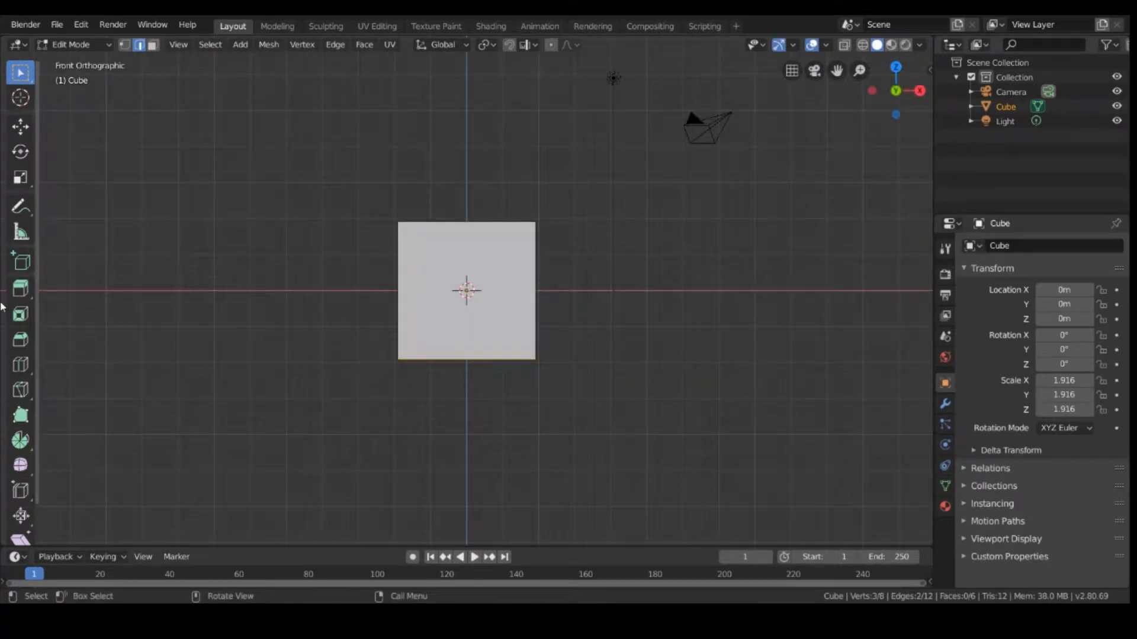
# Step: Add a vertical loop cut through the exact centre of the cube, without sliding it
pyautogui.hotkey('ctrl', 'r')
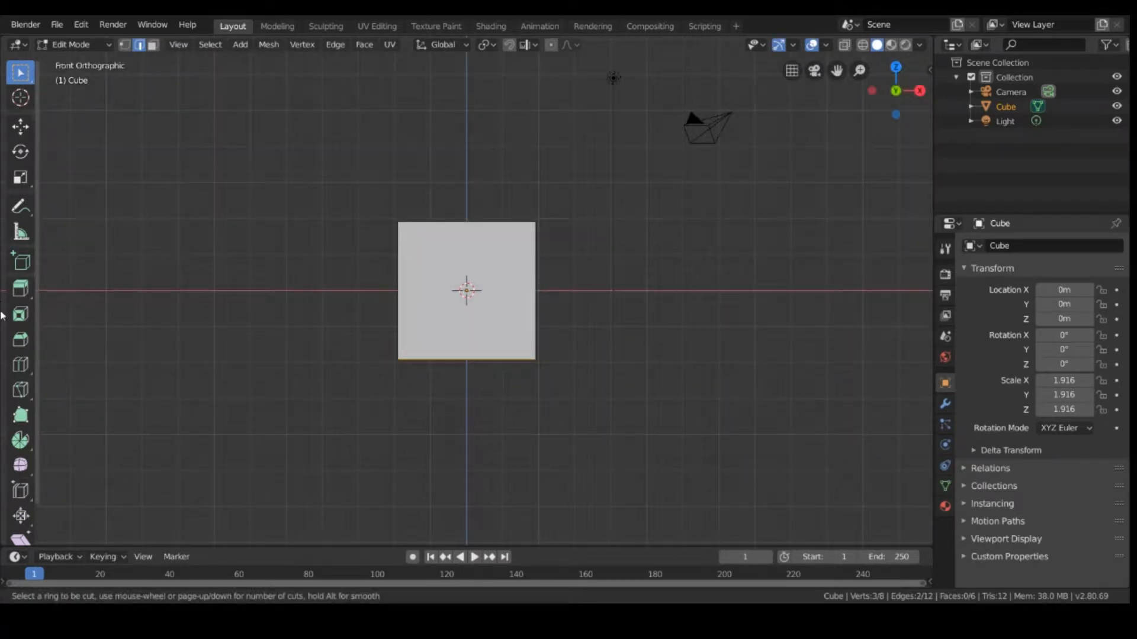
pyautogui.click(464, 223)
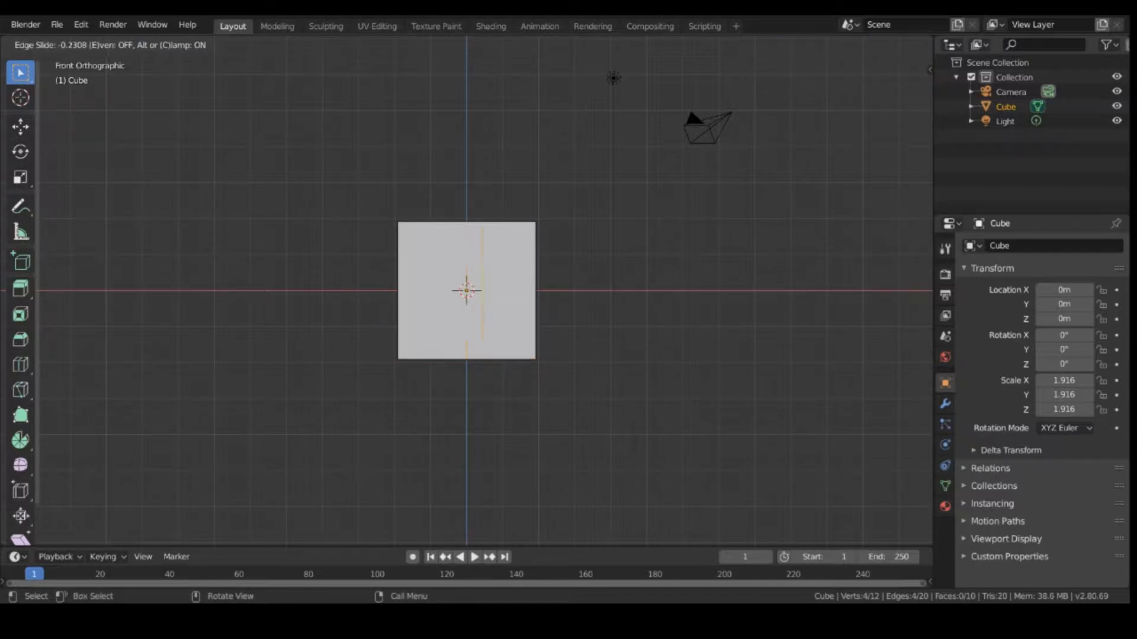
pyautogui.rightClick(479, 237)
pyautogui.click(481, 235)
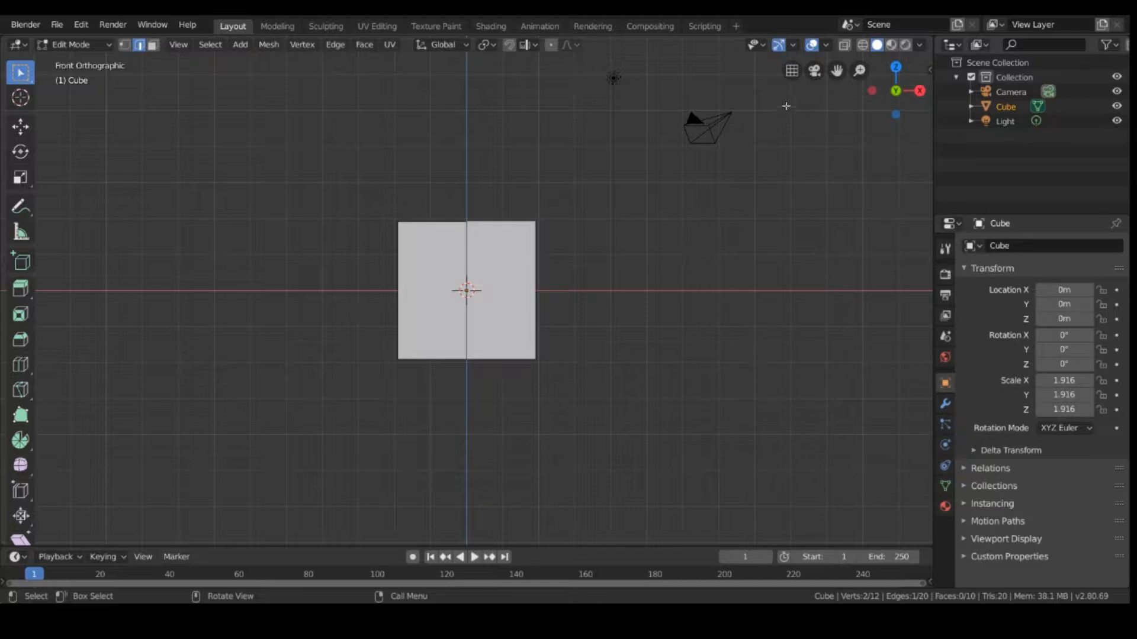
# Step: With X-ray enabled, delete the vertices of the cube's half on the negative X side of the centre cut
pyautogui.click(845, 46)
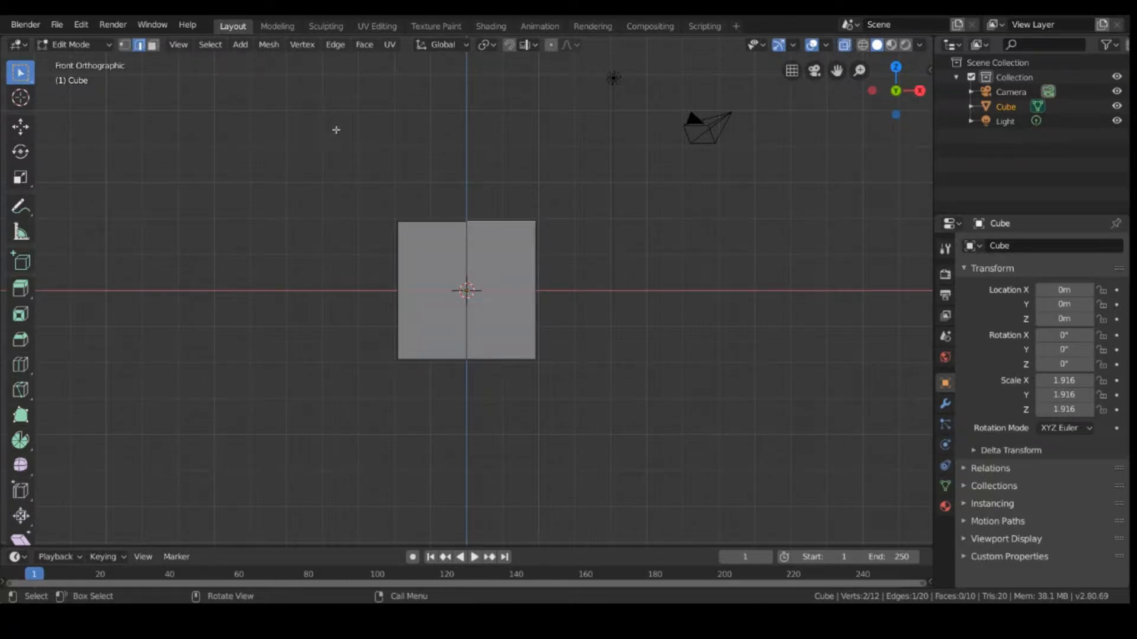
pyautogui.click(153, 46)
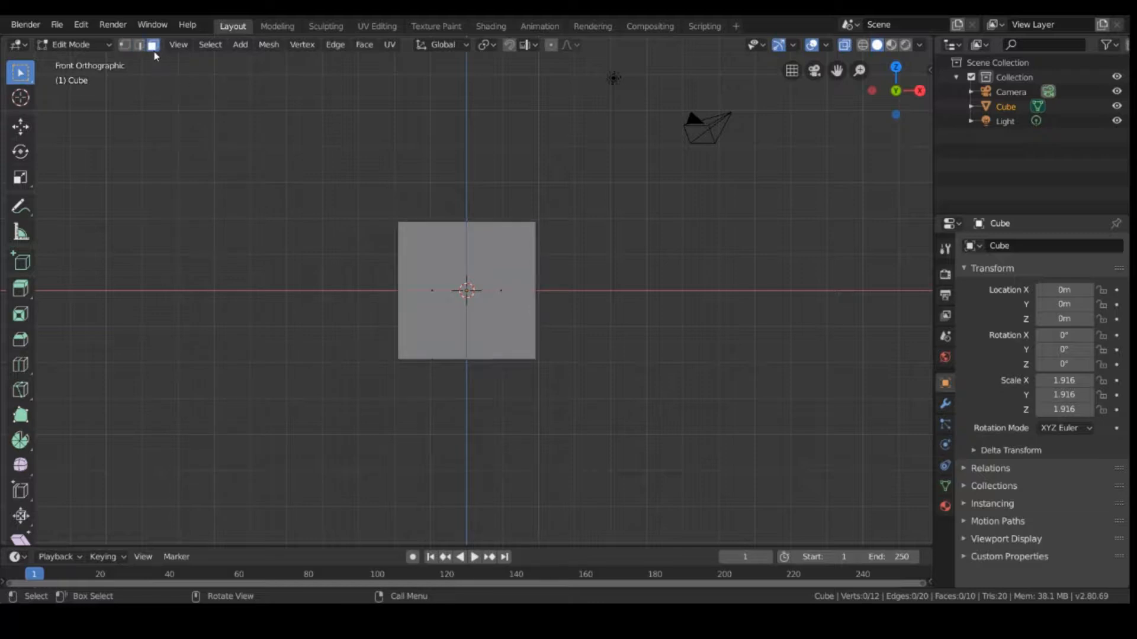
pyautogui.moveTo(300, 74); pyautogui.dragTo(453, 481)
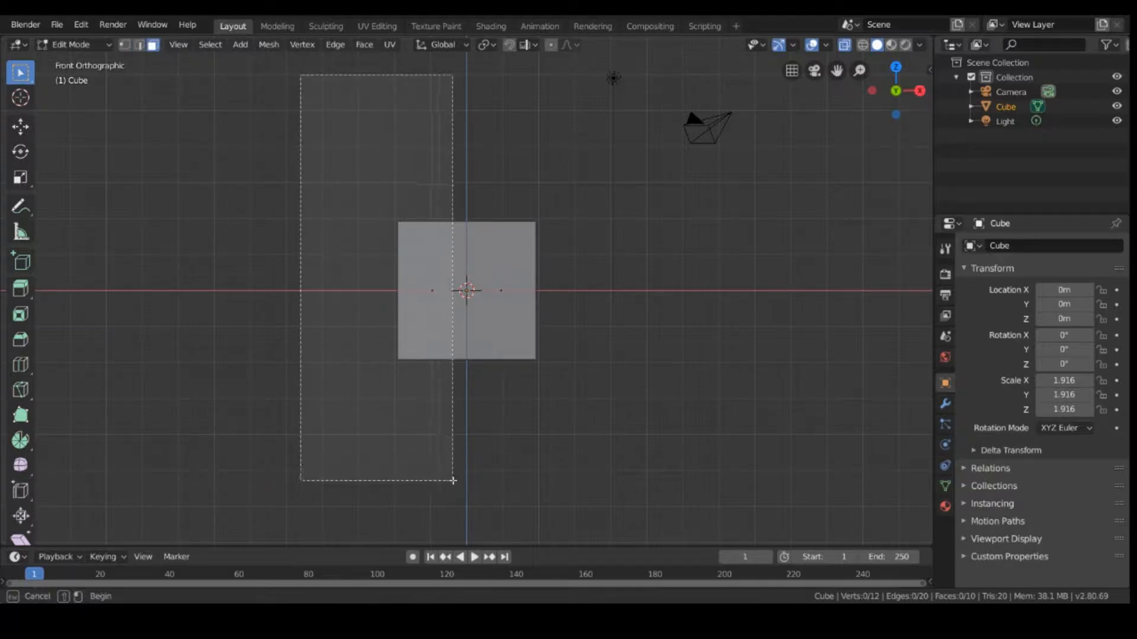
pyautogui.click(125, 46)
pyautogui.moveTo(314, 150); pyautogui.dragTo(453, 421)
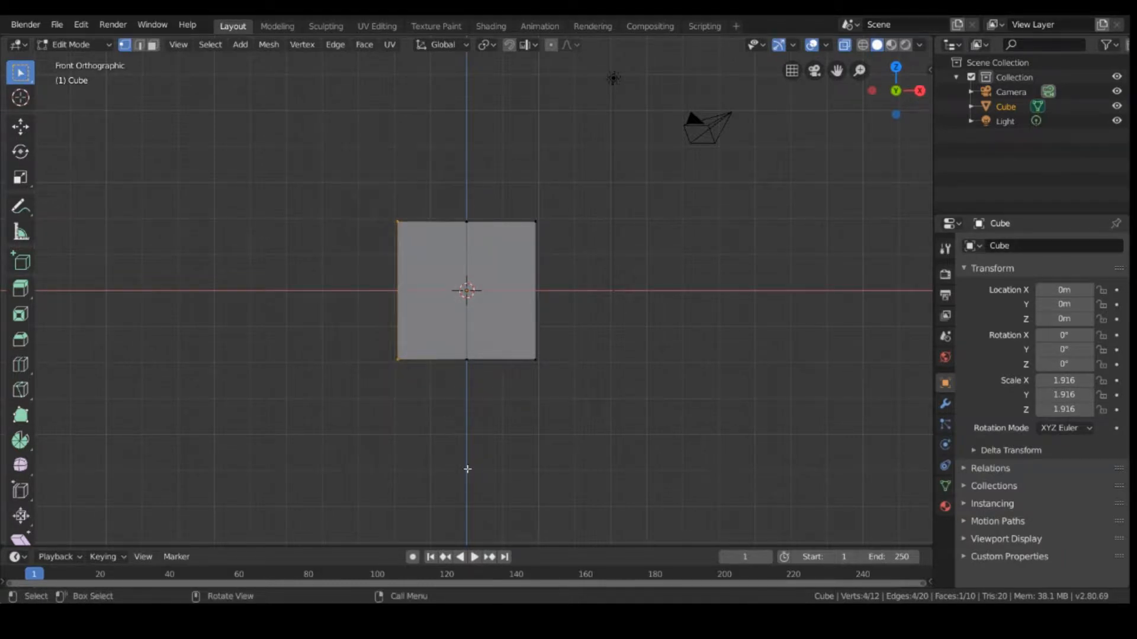
pyautogui.press('x')
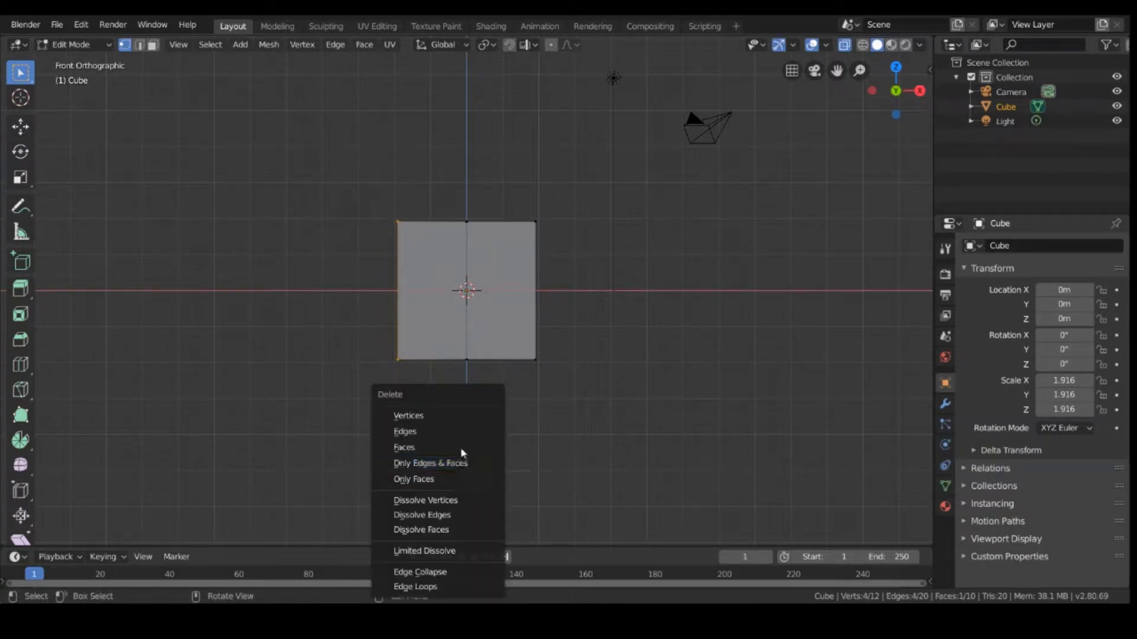
pyautogui.click(465, 418)
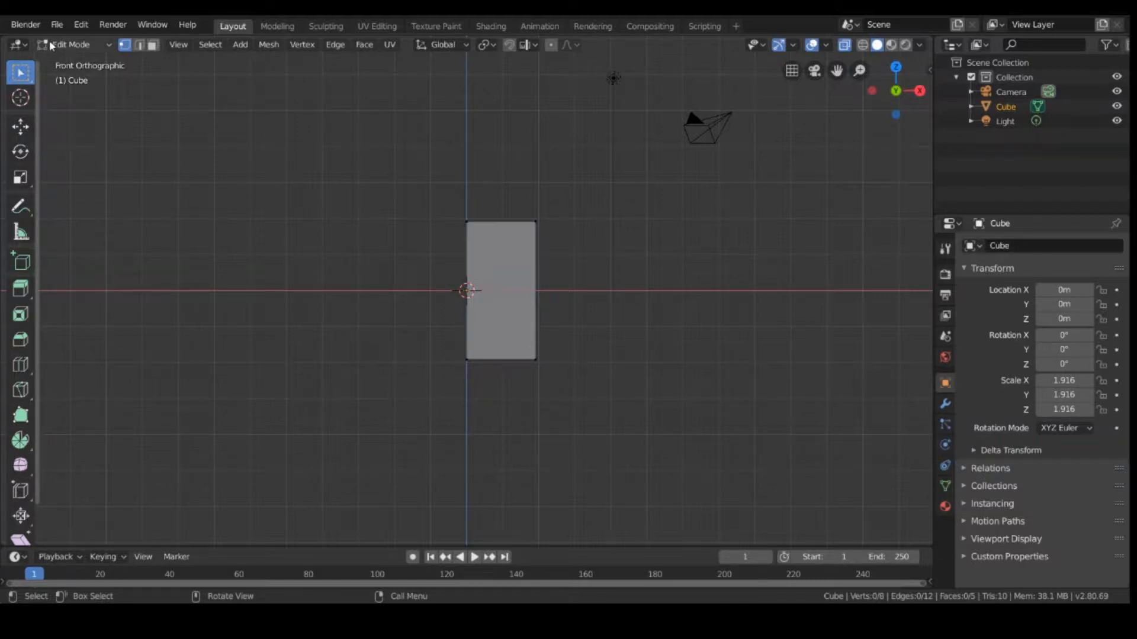
# Step: Save the scene as Person.blend in the D:\SITS folder
pyautogui.click(56, 25)
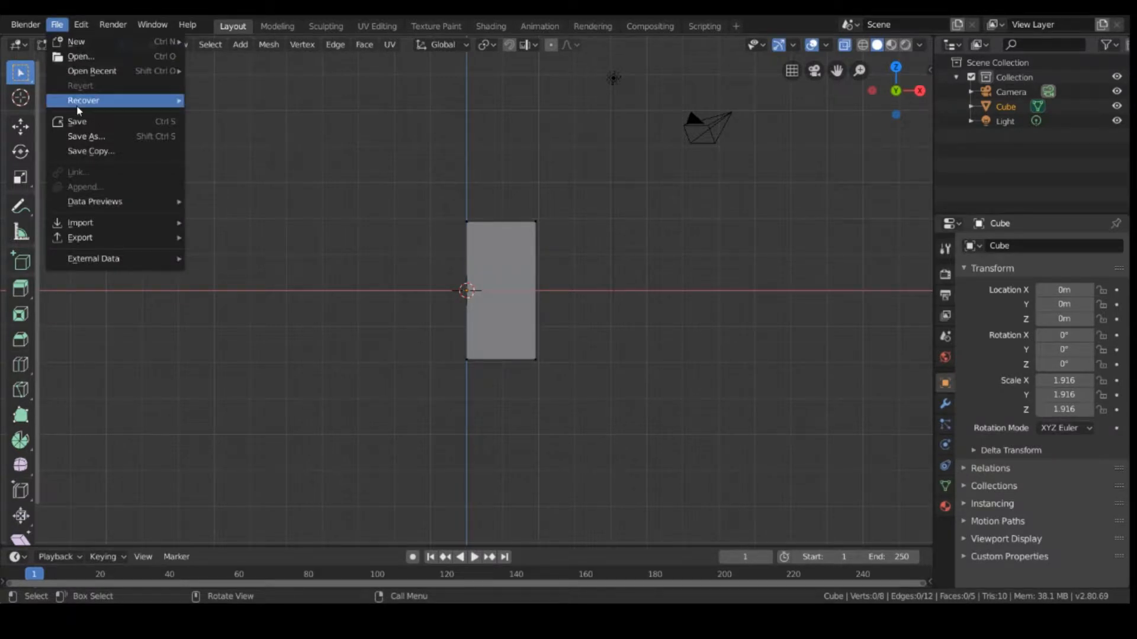
pyautogui.click(73, 137)
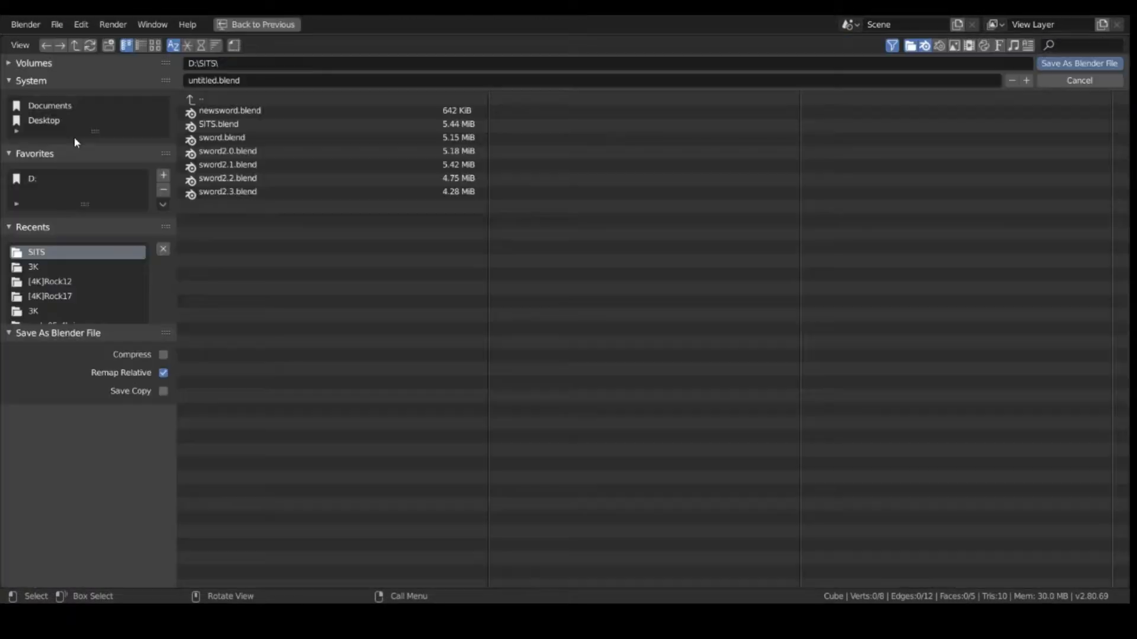
pyautogui.click(258, 80)
pyautogui.click(258, 79)
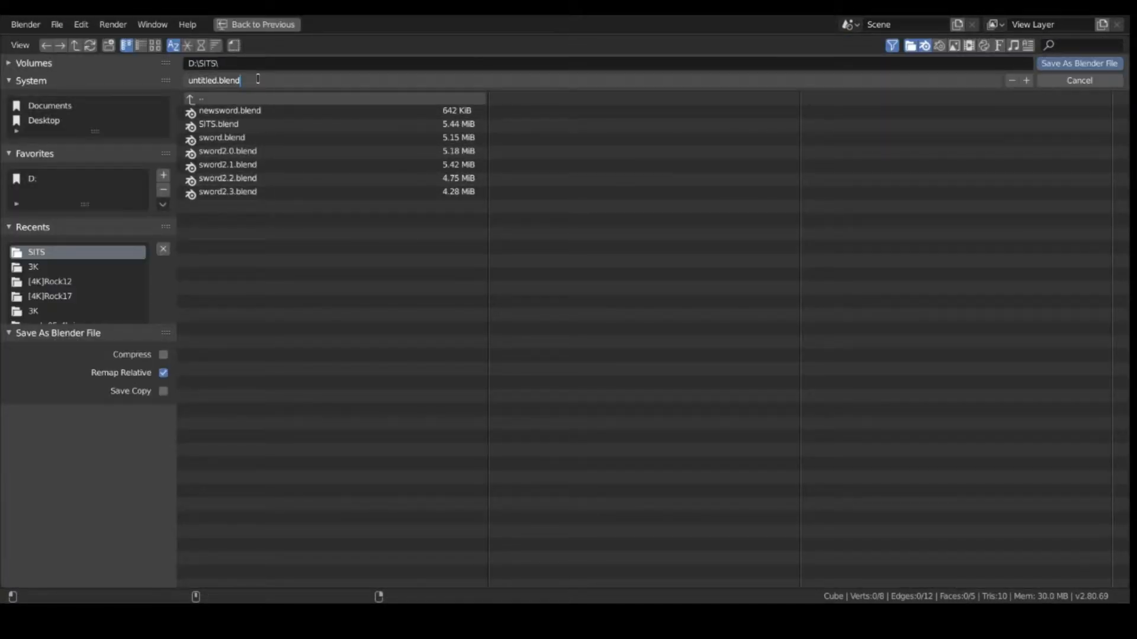
pyautogui.press('BackSpace')
pyautogui.press('BackSpace')
pyautogui.press('BackSpace')
pyautogui.press('BackSpace')
pyautogui.press('BackSpace')
pyautogui.press('BackSpace')
pyautogui.press('BackSpace')
pyautogui.press('BackSpace')
pyautogui.press('BackSpace')
pyautogui.press('BackSpace')
pyautogui.press('BackSpace')
pyautogui.press('BackSpace')
pyautogui.press('BackSpace')
pyautogui.press('BackSpace')
pyautogui.write('Person')
pyautogui.press('Return')
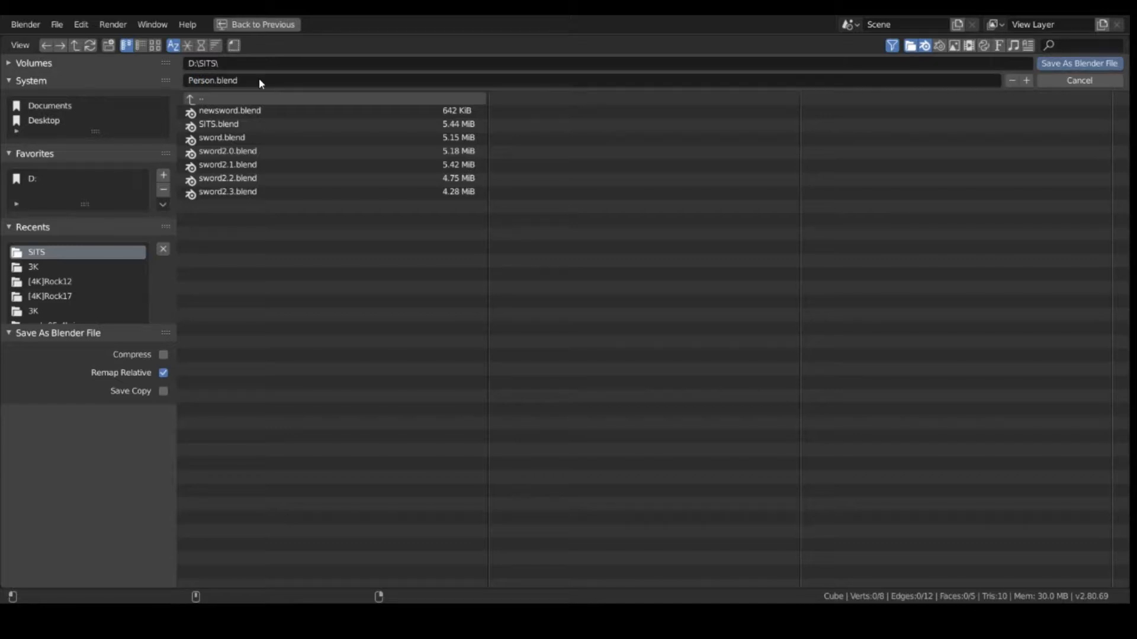
pyautogui.click(1081, 66)
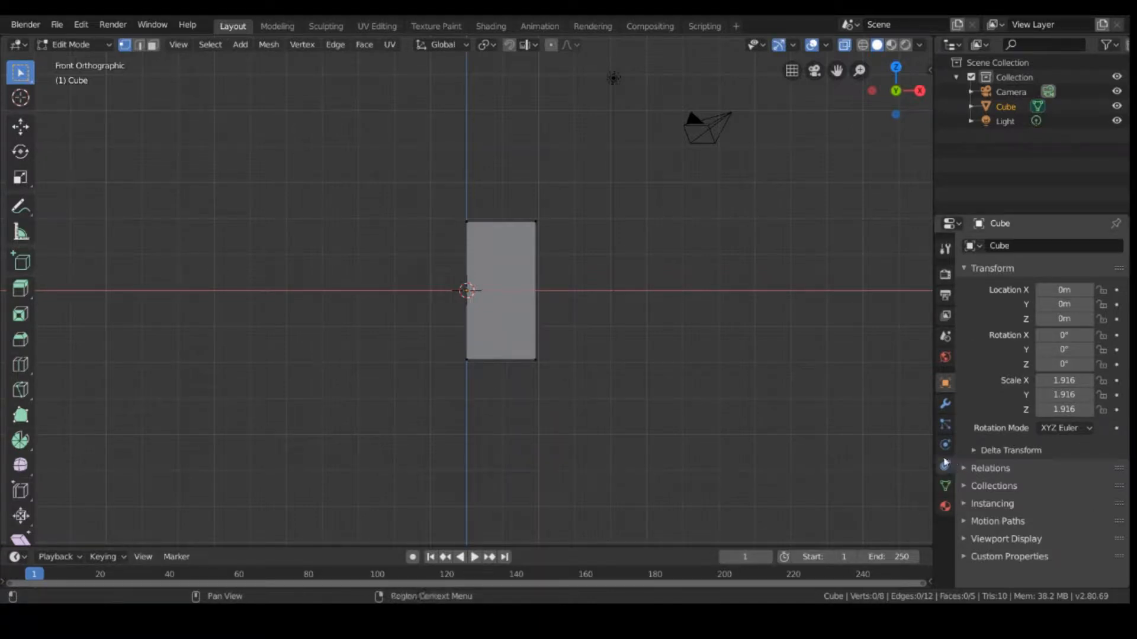
# Step: Add a Mirror modifier to the half cube
pyautogui.click(945, 404)
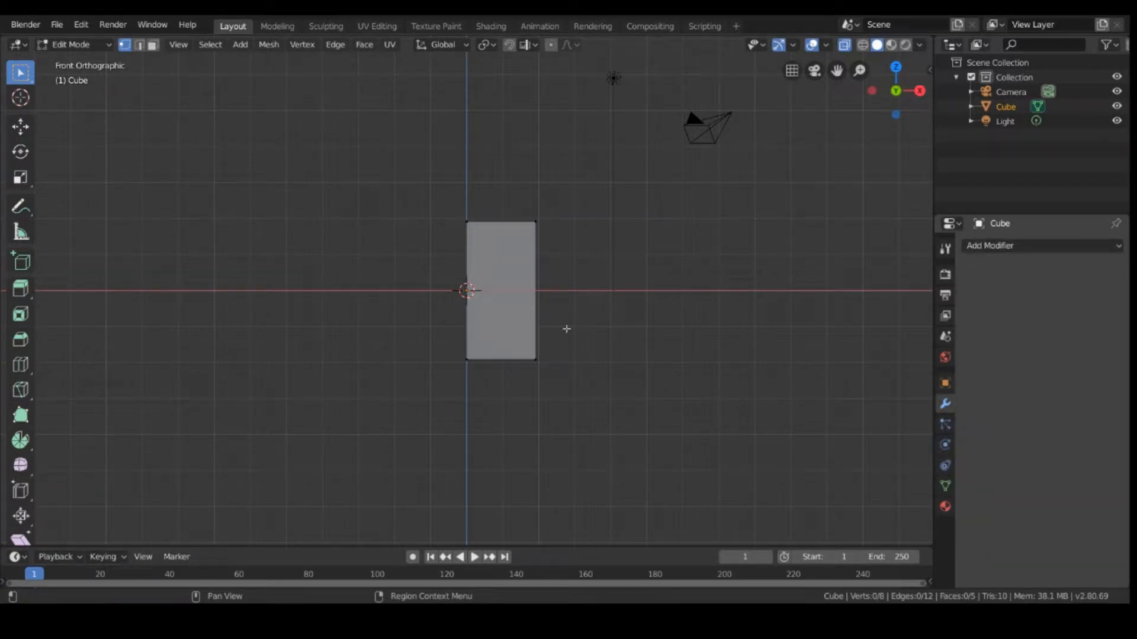
pyautogui.click(1070, 244)
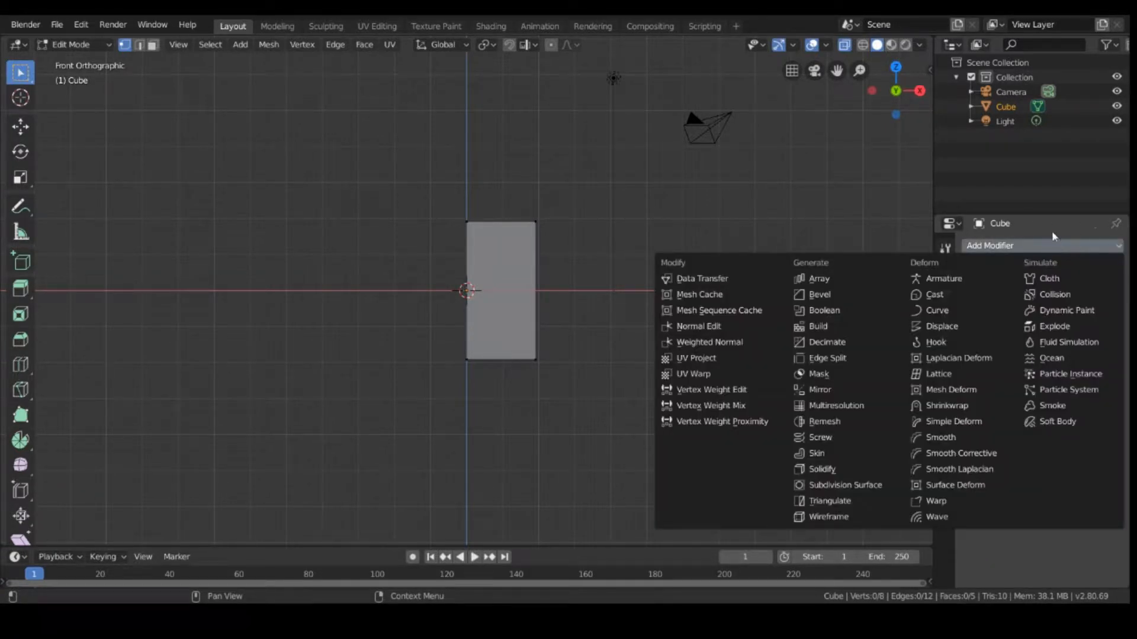
pyautogui.click(1014, 246)
pyautogui.click(852, 393)
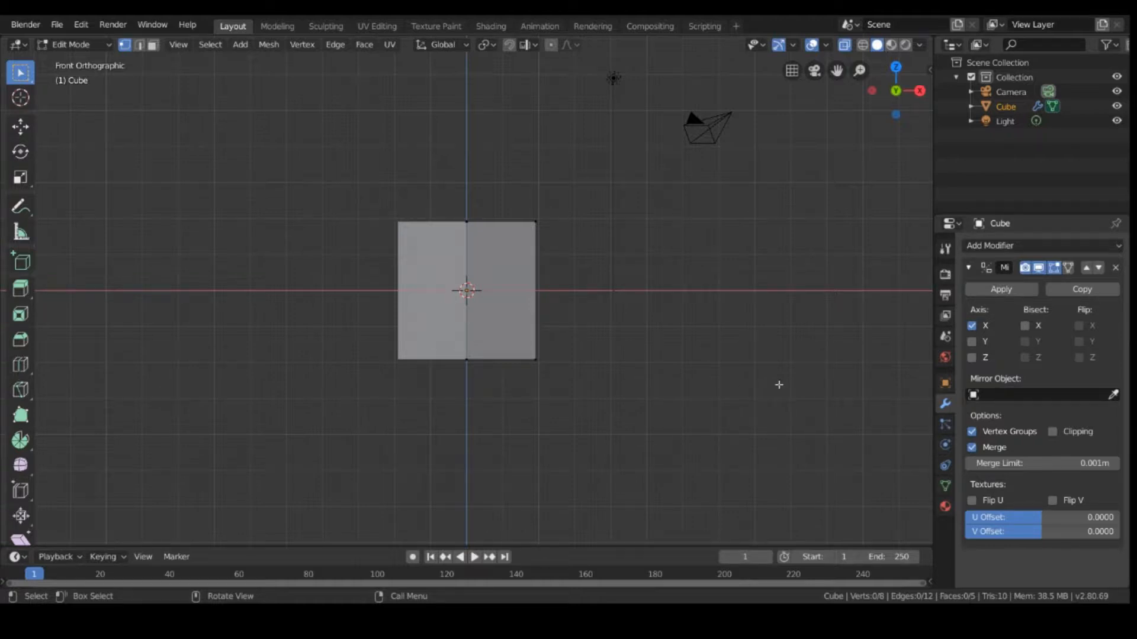
# Step: Apply the cube's Mirror modifier in Object Mode and return to the front view
pyautogui.click(987, 292)
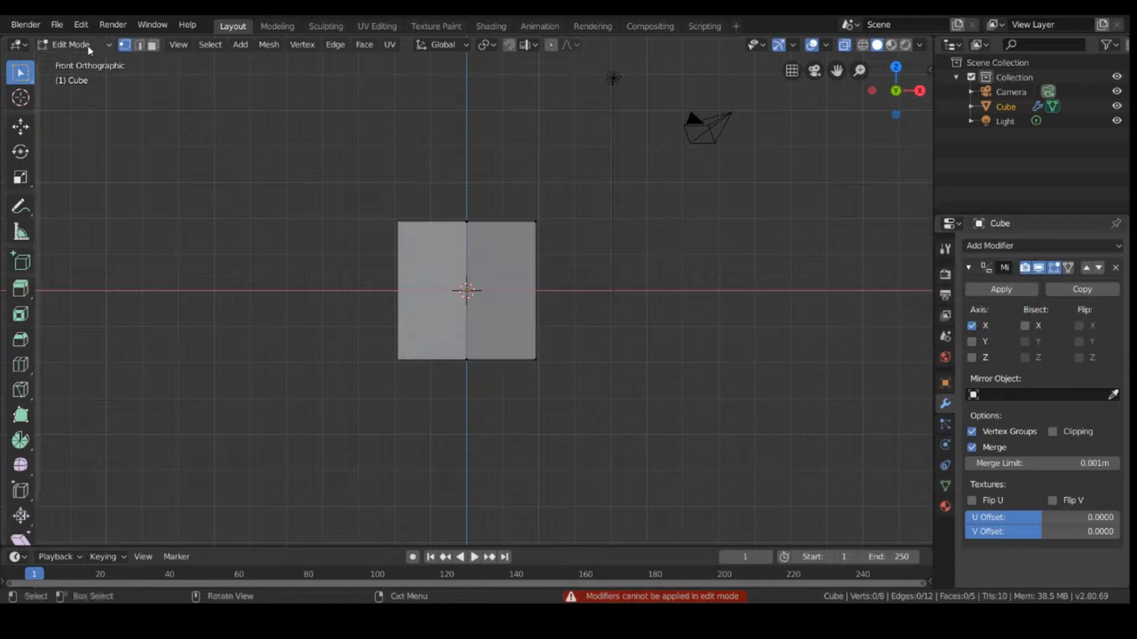
pyautogui.press('Tab')
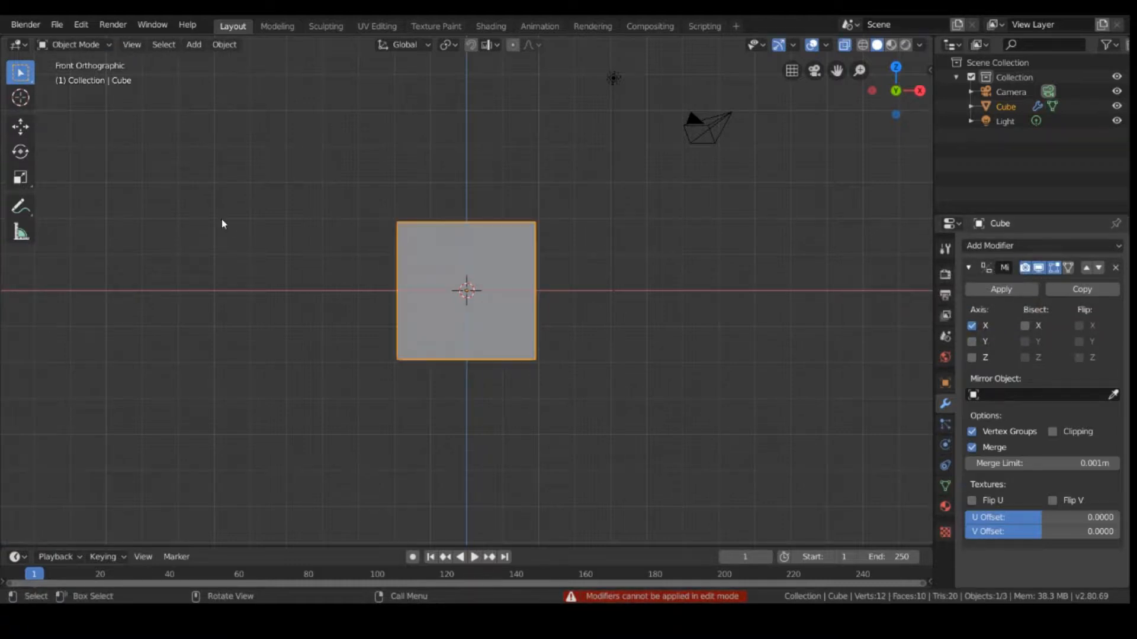
pyautogui.click(1029, 290)
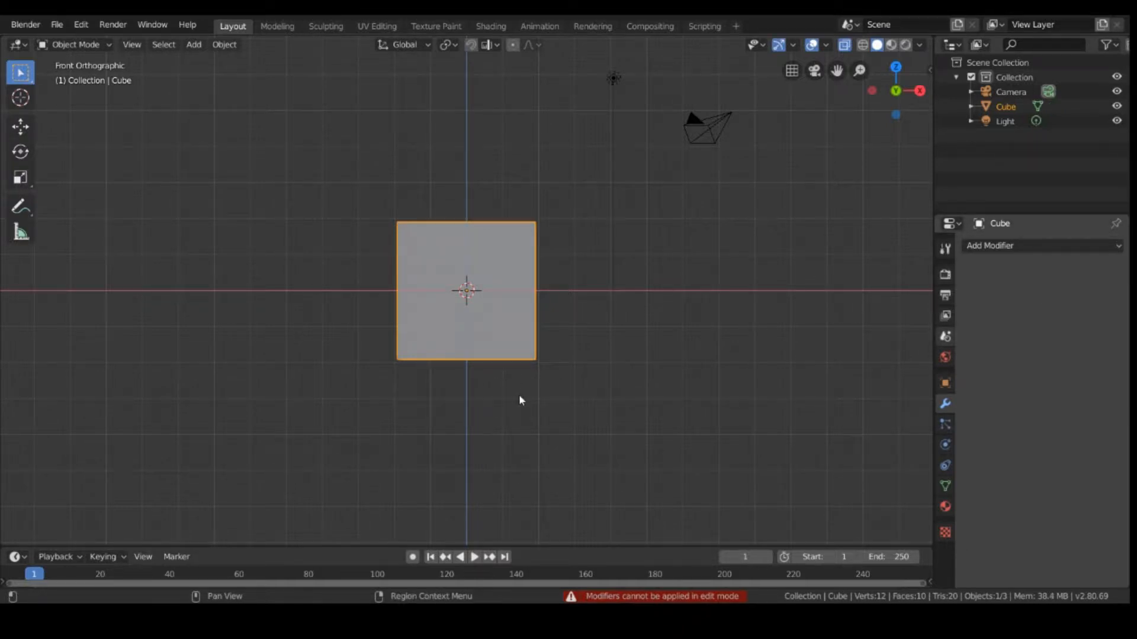
pyautogui.moveTo(520, 400); pyautogui.dragTo(531, 430, button='middle')
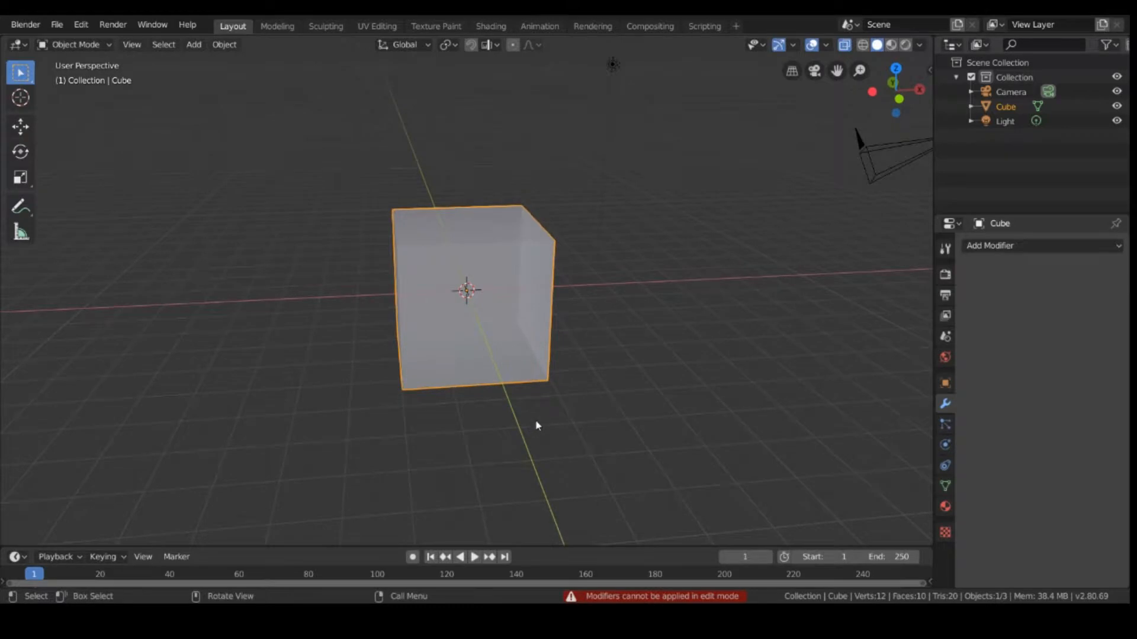
pyautogui.press('KP_1')
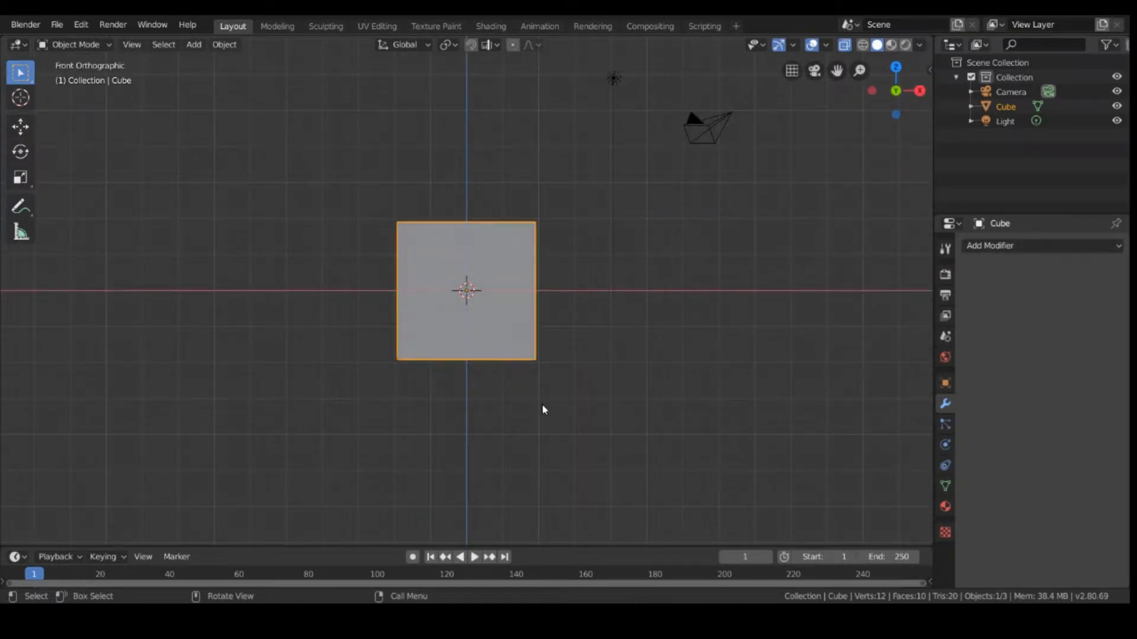
# Step: Undo applying the Mirror modifier, then in Edit Mode try moving the half cube's upper outer vertices
pyautogui.hotkey('ctrl', 'z')
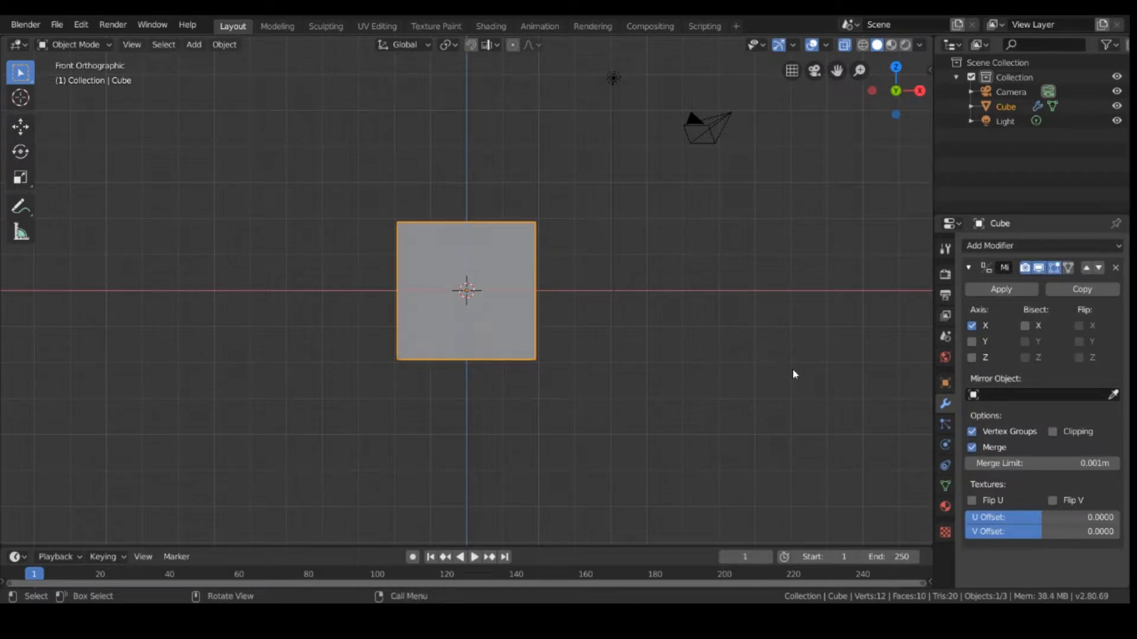
pyautogui.press('Tab')
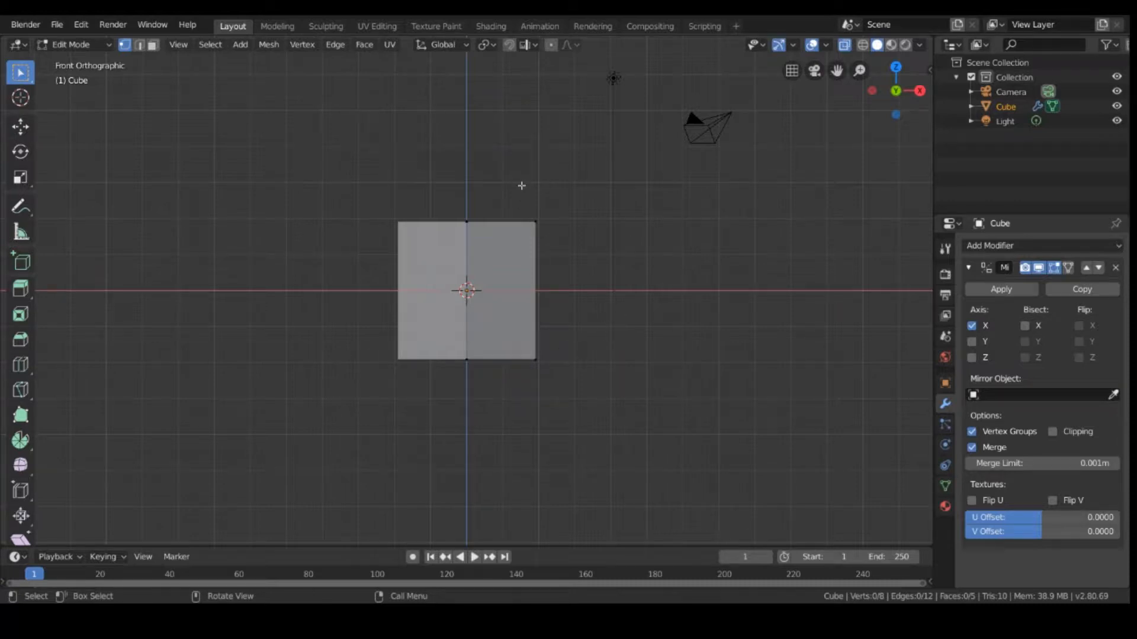
pyautogui.moveTo(510, 198); pyautogui.dragTo(581, 259)
pyautogui.press('b')
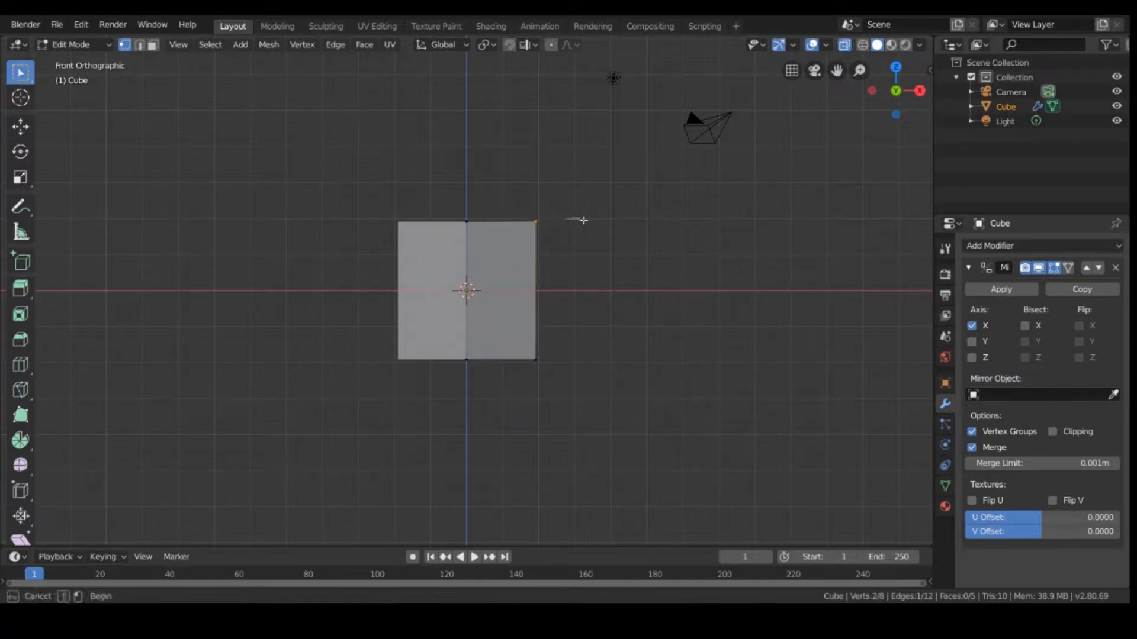
pyautogui.moveTo(478, 148); pyautogui.dragTo(592, 256)
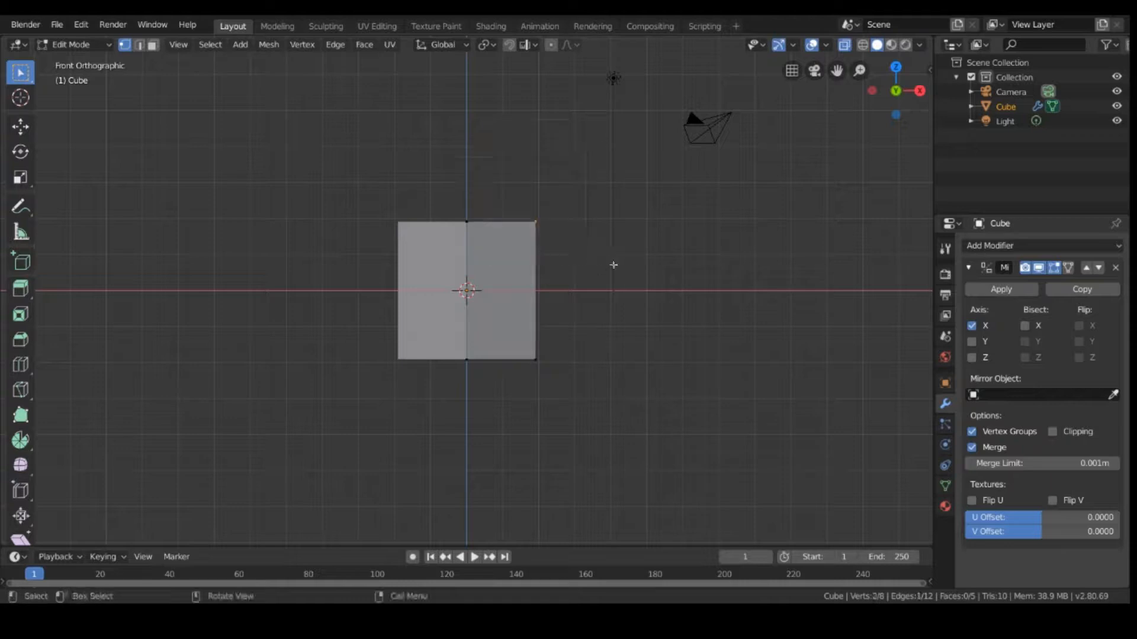
pyautogui.press('g')
pyautogui.press('Escape')
# Step: Apply the cube's Mirror modifier after switching to Object Mode
pyautogui.click(1002, 289)
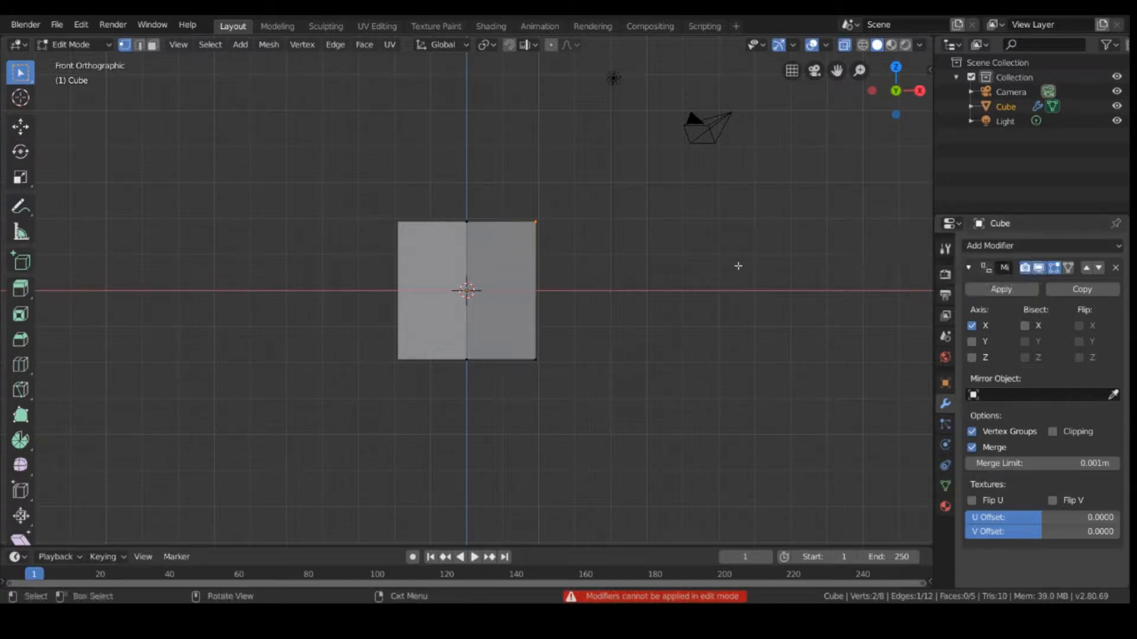
pyautogui.click(71, 44)
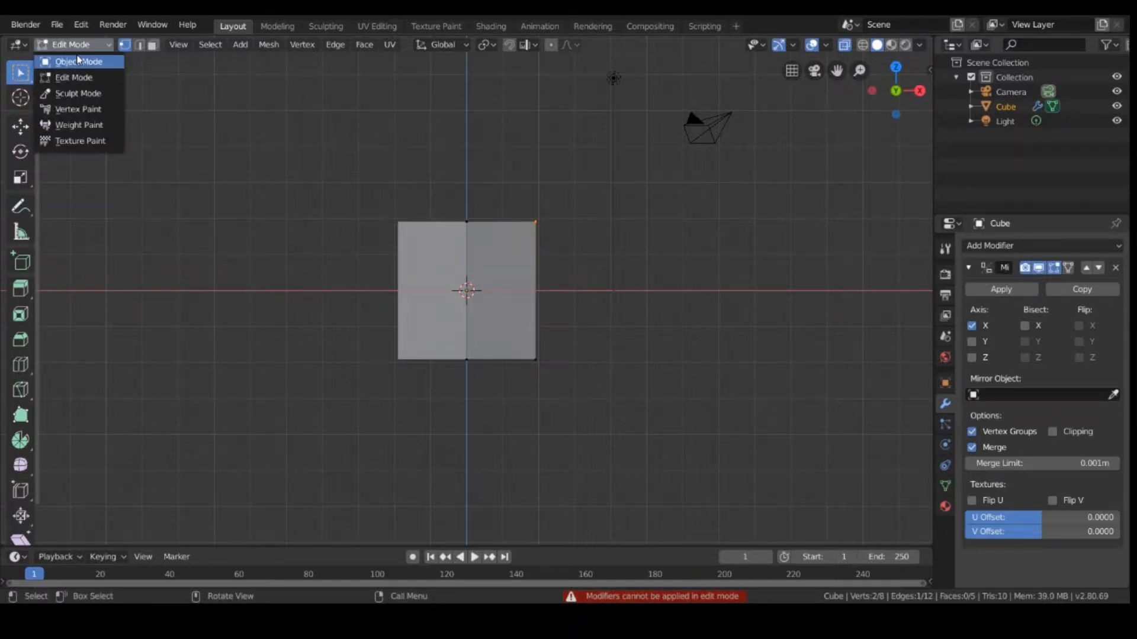
pyautogui.click(71, 62)
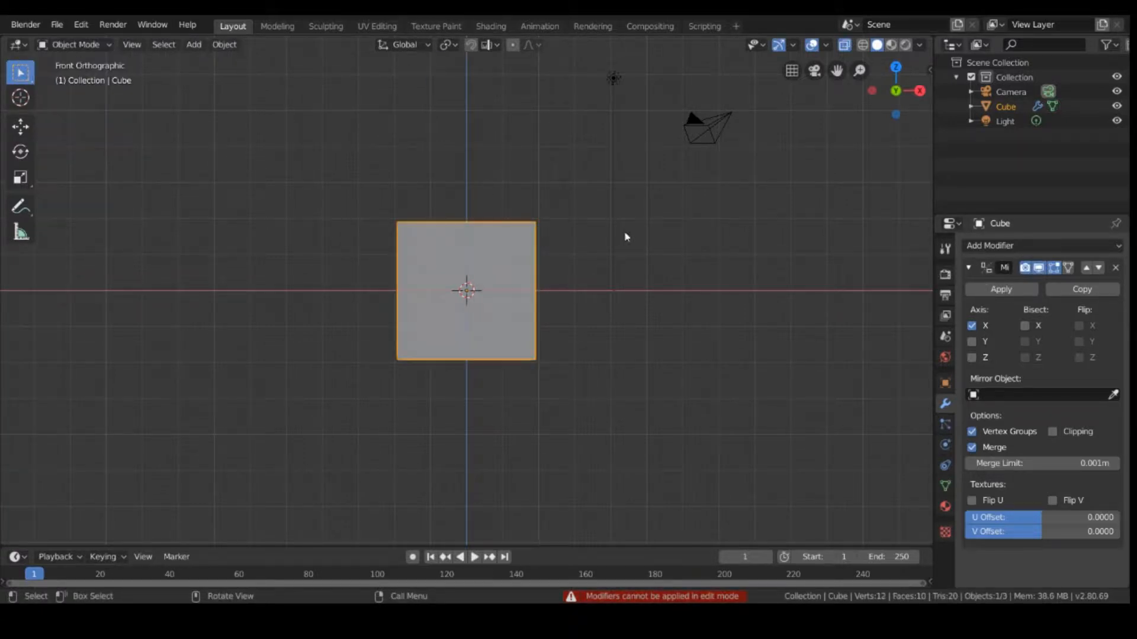
pyautogui.click(993, 290)
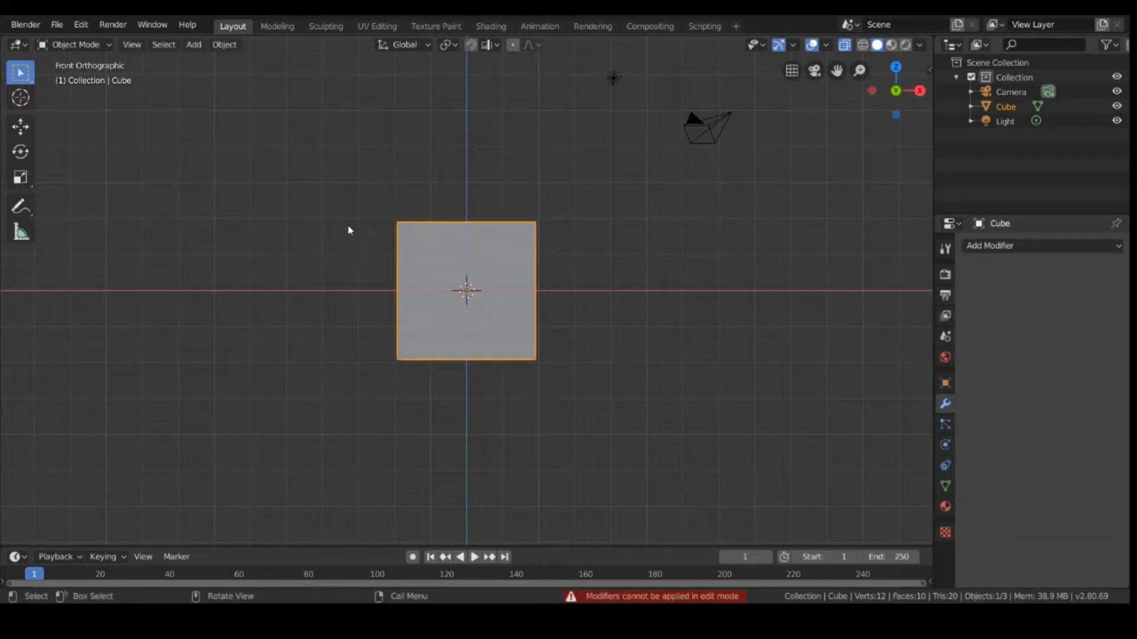
# Step: In Edit Mode, try moving a single upper corner vertex on the positive X side of the full cube
pyautogui.press('Tab')
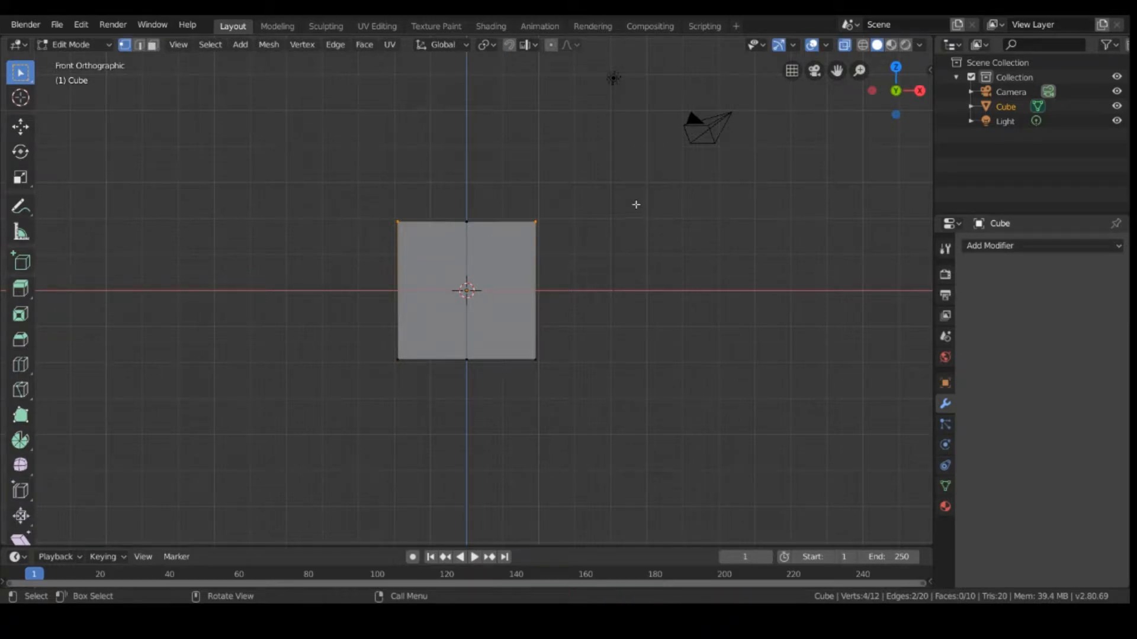
pyautogui.click(521, 221)
pyautogui.press('g')
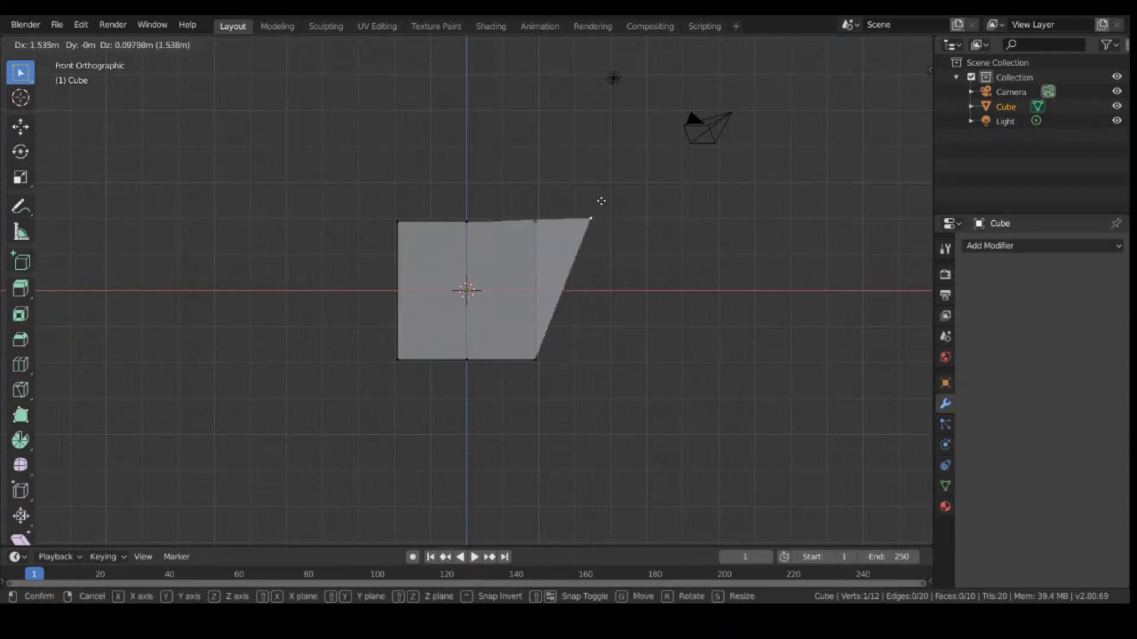
pyautogui.press('Escape')
# Step: Undo the recent edits back to the point before the Mirror modifier was applied
pyautogui.hotkey('ctrl', 'x')
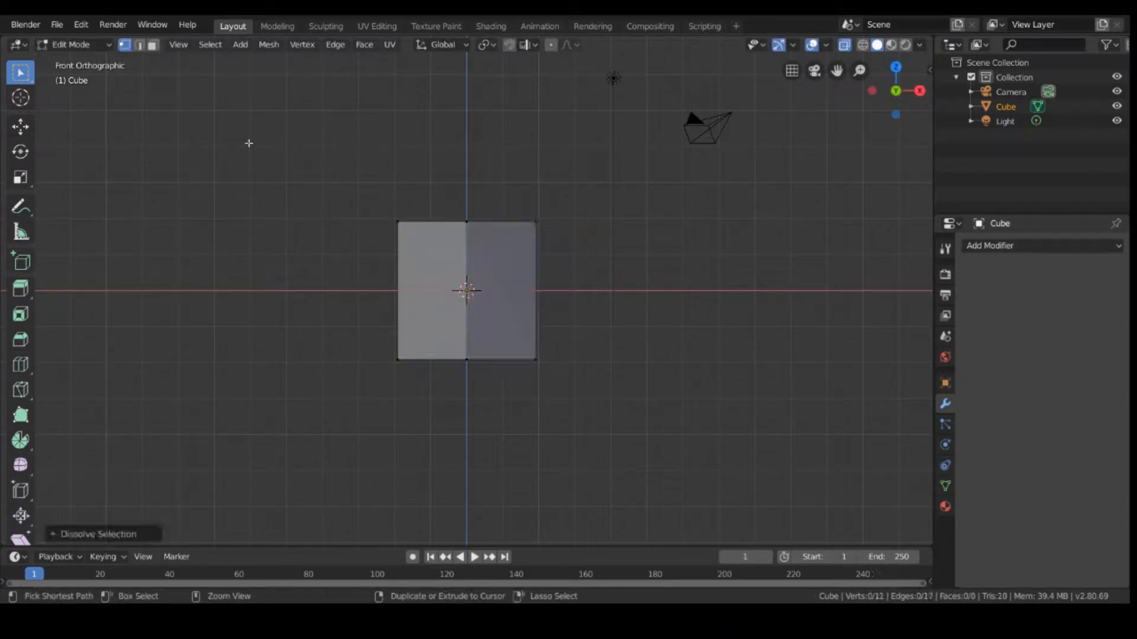
pyautogui.hotkey('ctrl', 'z')
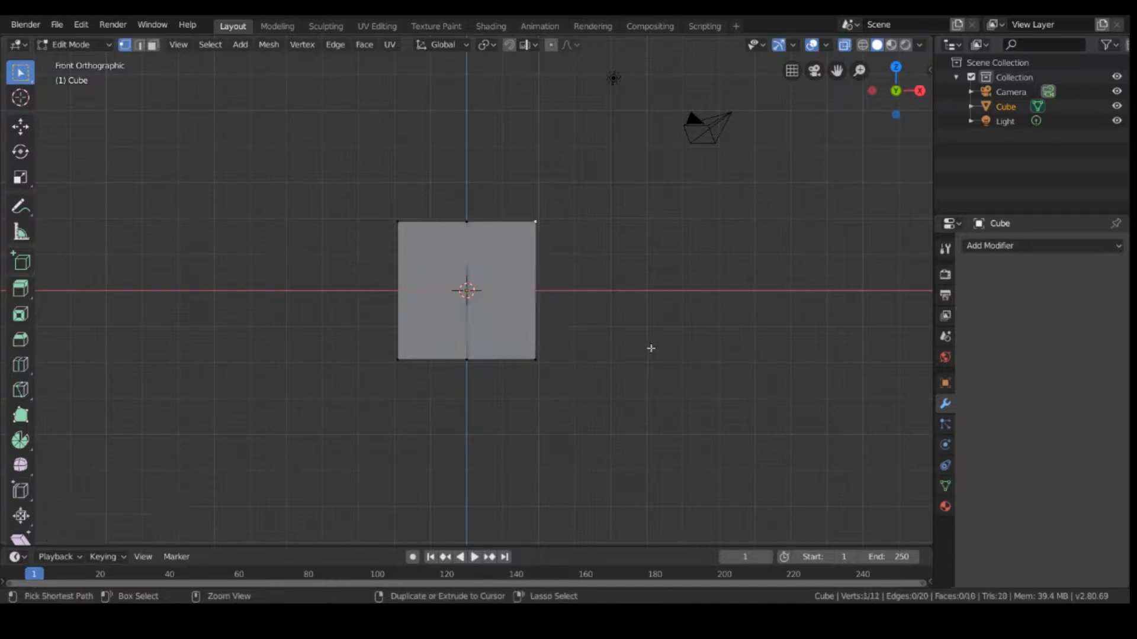
pyautogui.hotkey('ctrl', 'z')
pyautogui.hotkey('ctrl', 'z')
pyautogui.hotkey('ctrl', 'z')
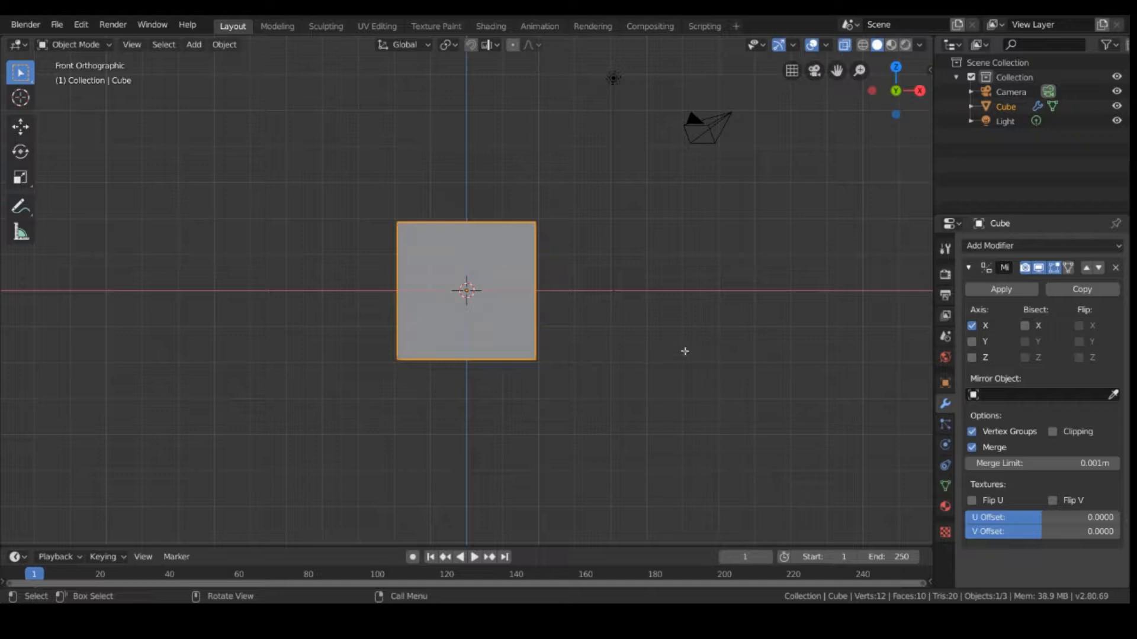
# Step: Return to Edit Mode and try moving the half cube's upper outer edge with the Mirror modifier active
pyautogui.press('Tab')
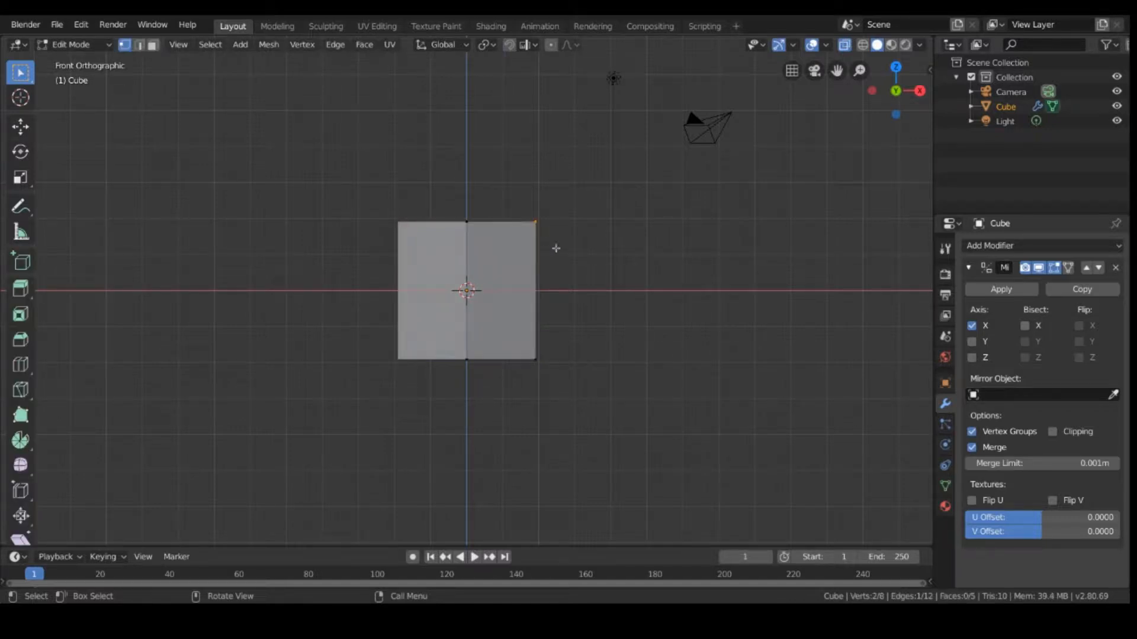
pyautogui.press('g')
pyautogui.press('Escape')
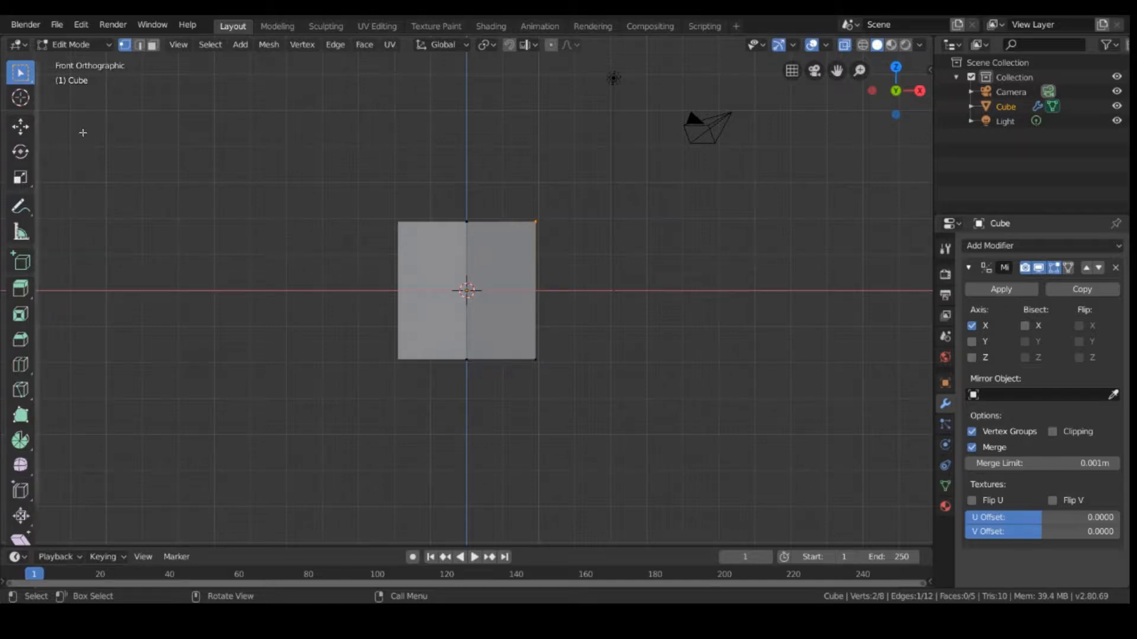
# Step: In edge select mode, add two evenly spaced horizontal loop cuts to the half cube without sliding them
pyautogui.click(142, 46)
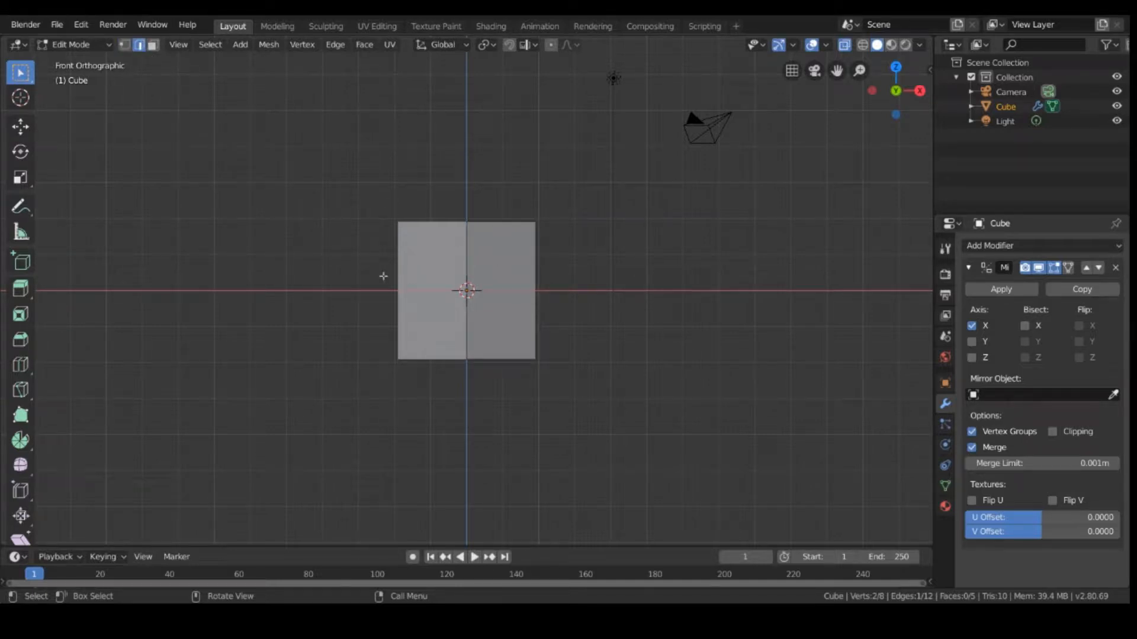
pyautogui.click(467, 270)
pyautogui.hotkey('ctrl', 'r')
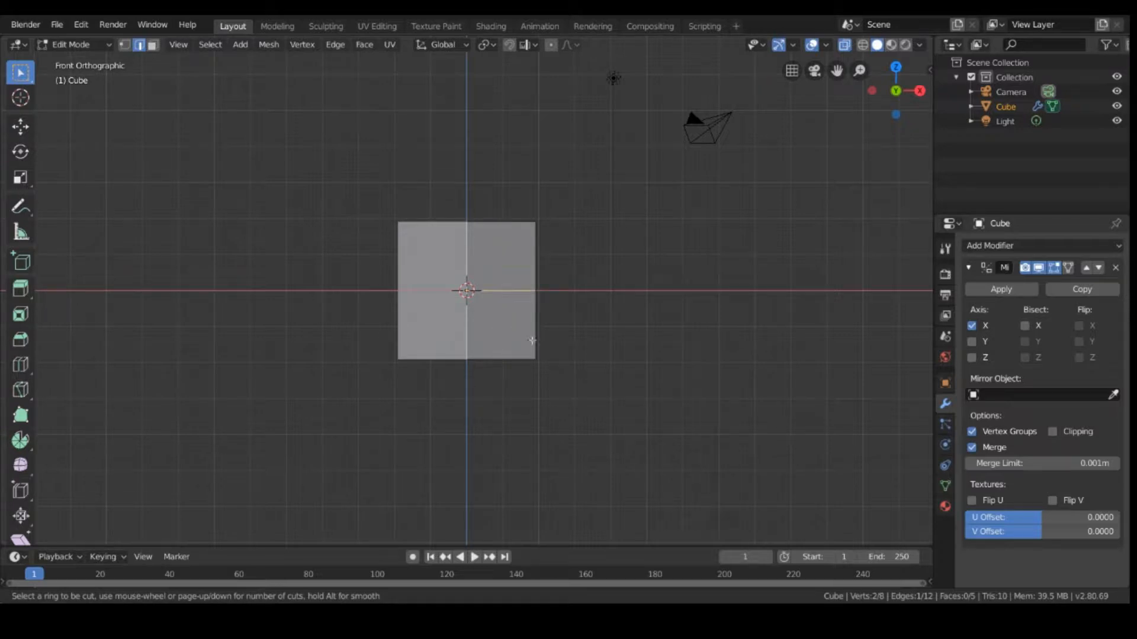
pyautogui.scroll(1, 485, 314)
pyautogui.click(484, 314)
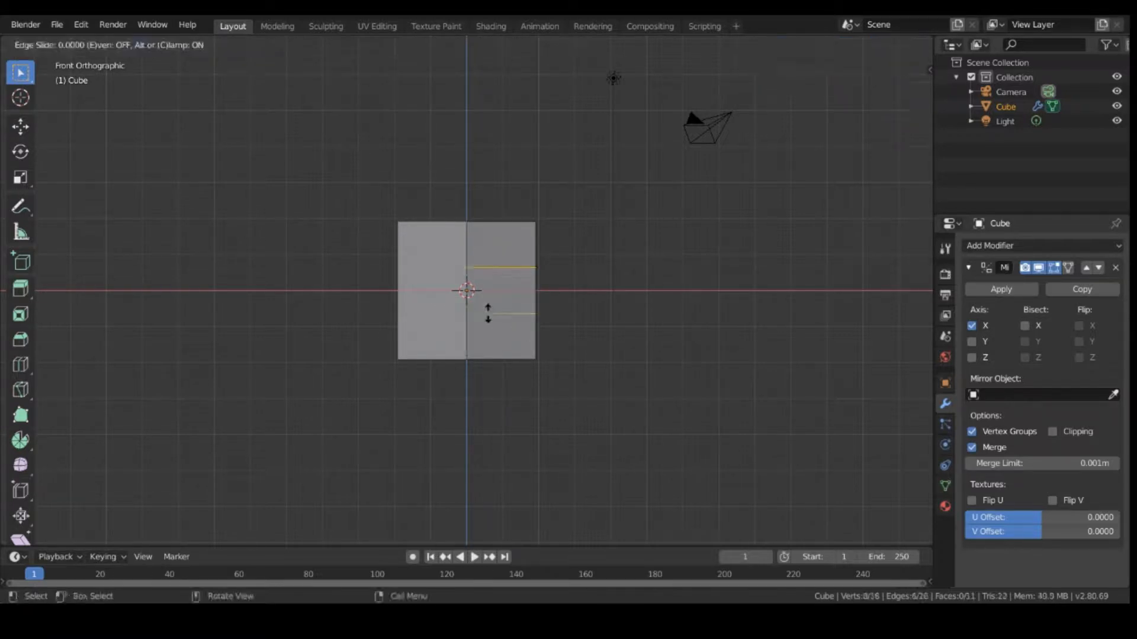
pyautogui.rightClick(522, 324)
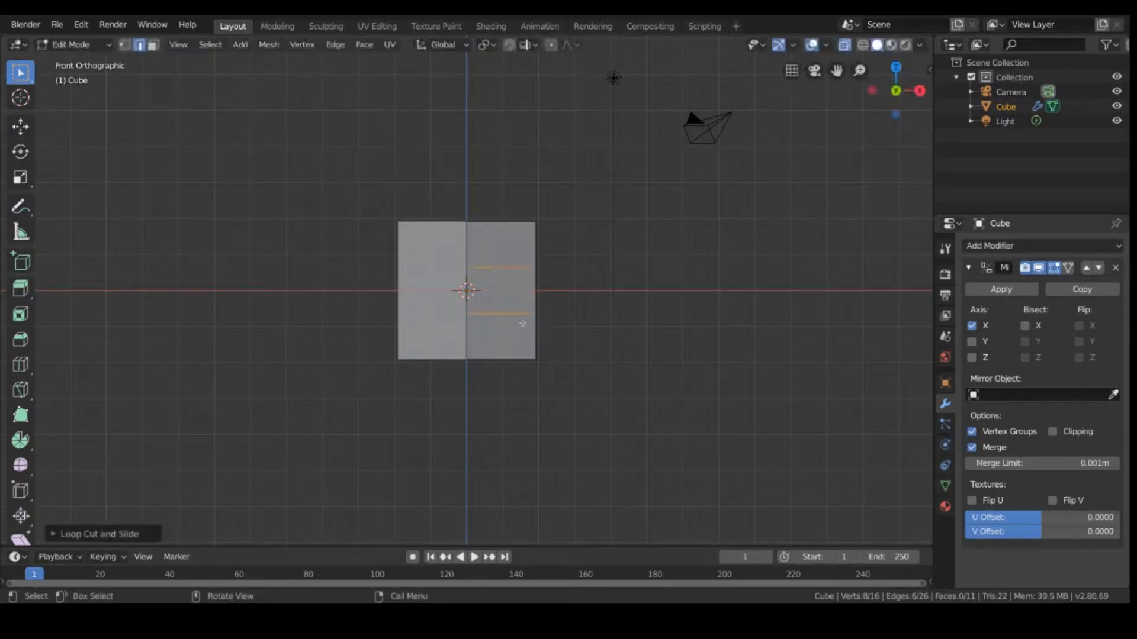
pyautogui.click(598, 318)
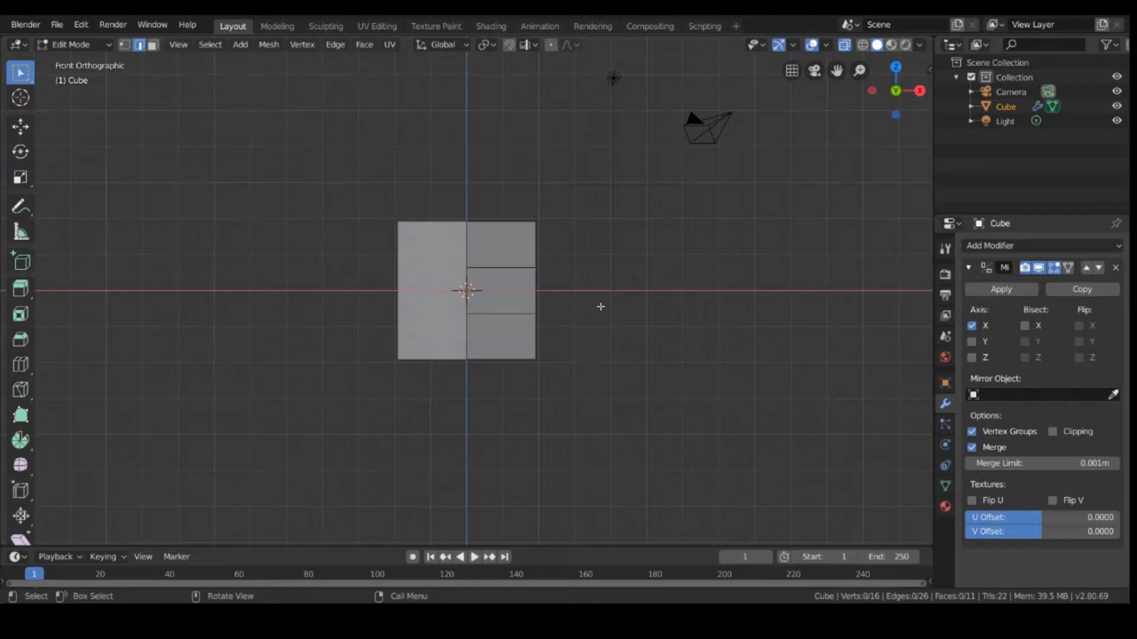
# Step: Examine the half cube's loop cuts in perspective, right, top and front views
pyautogui.moveTo(600, 307); pyautogui.dragTo(601, 306, button='middle')
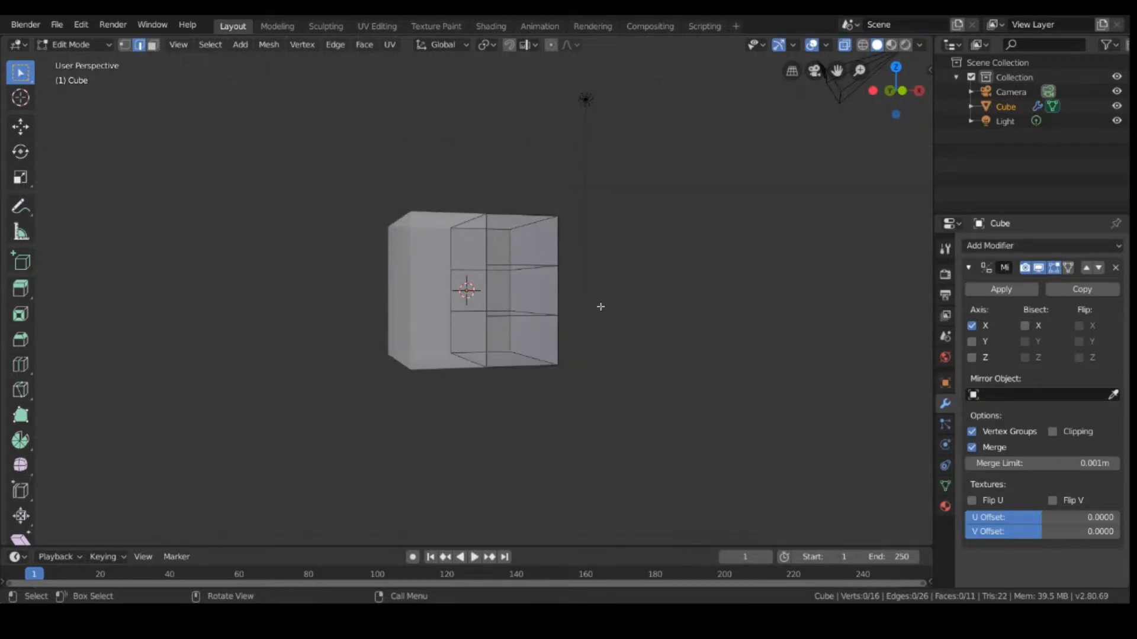
pyautogui.press('KP_3')
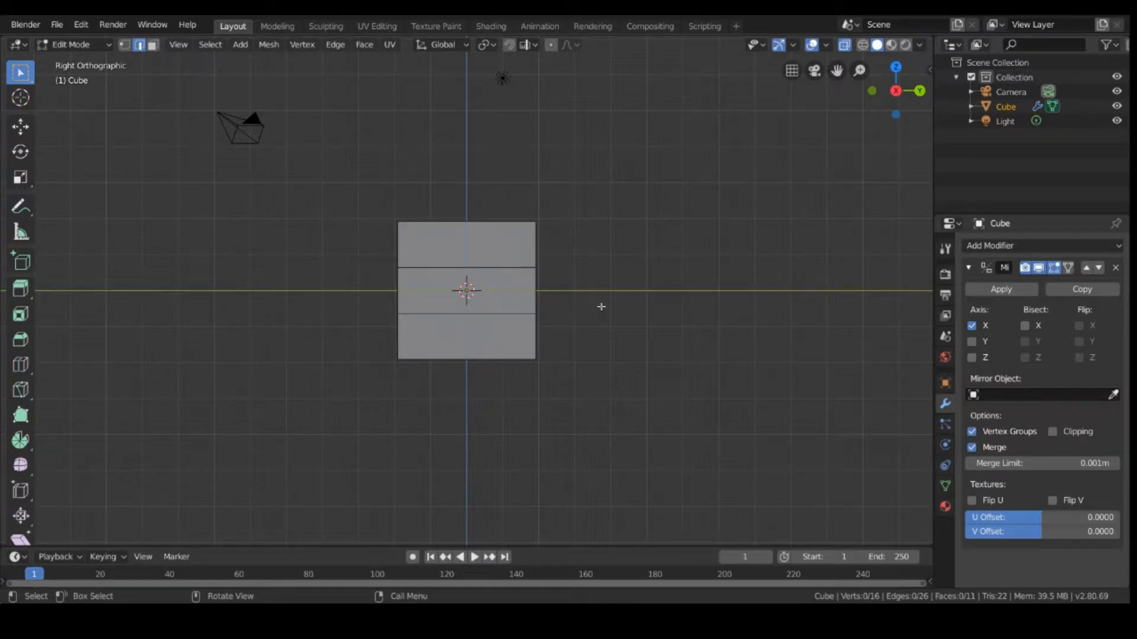
pyautogui.press('KP_7')
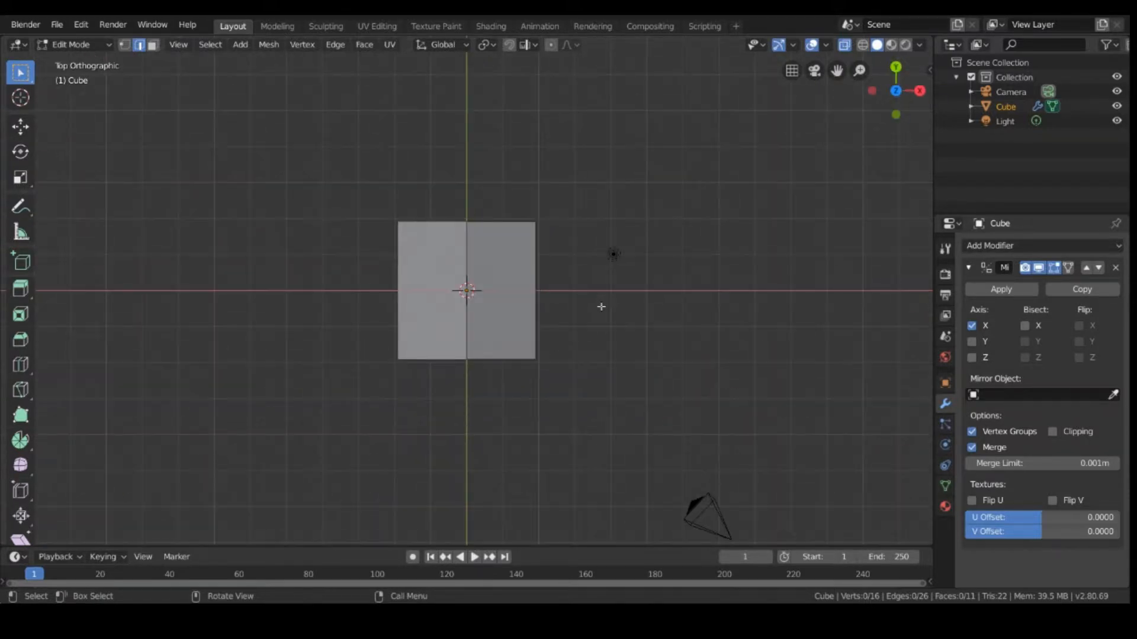
pyautogui.press('KP_1')
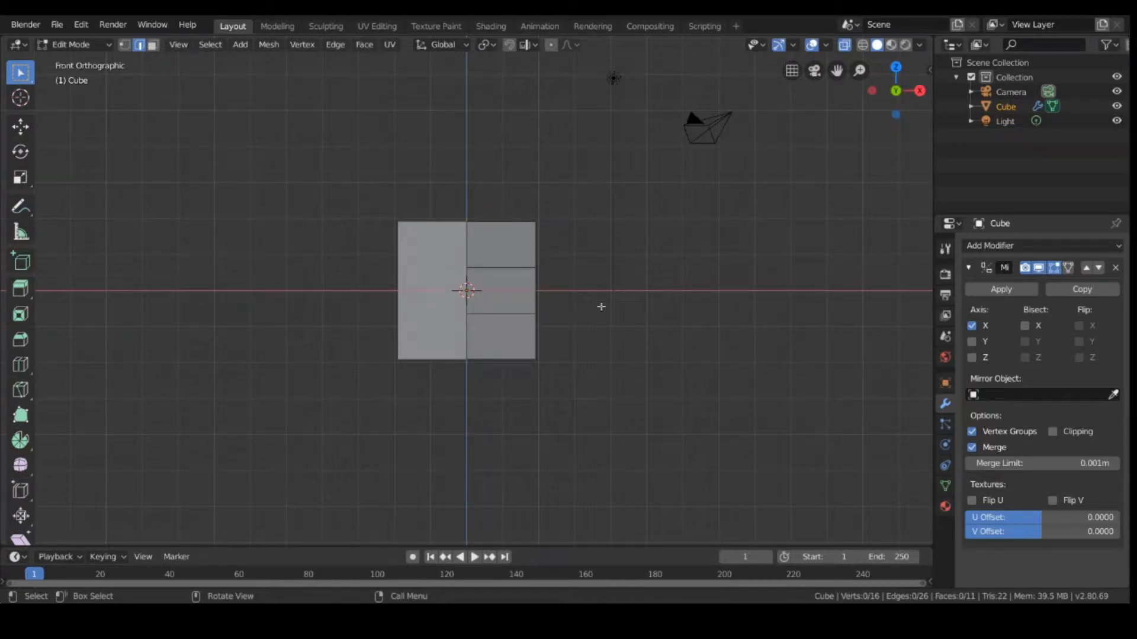
pyautogui.press('KP_7')
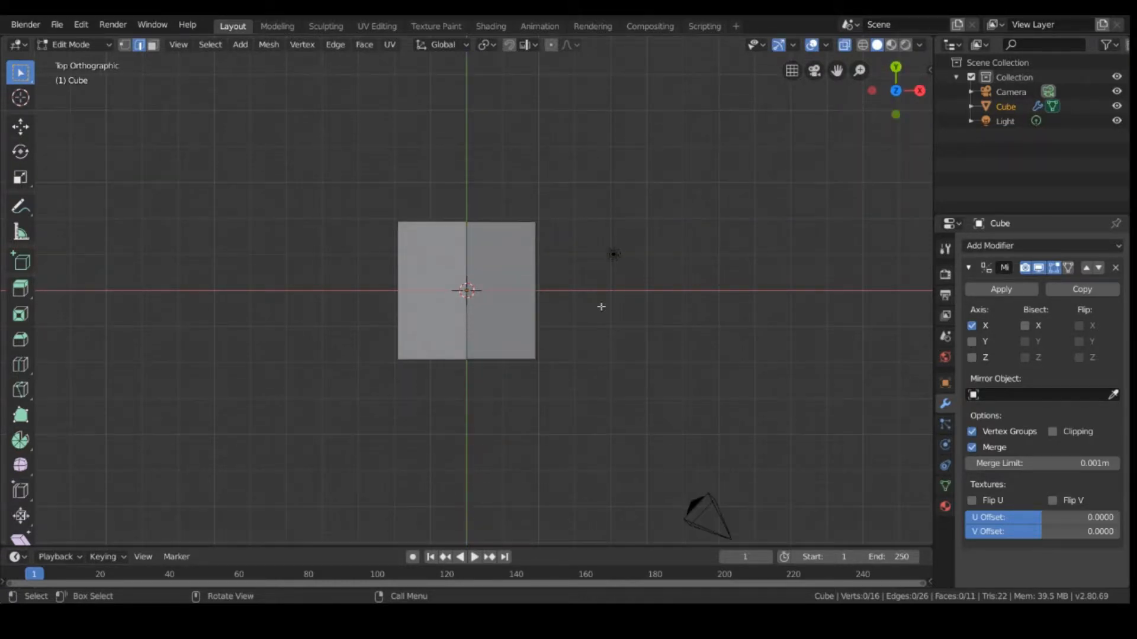
pyautogui.press('KP_1')
pyautogui.press('KP_7')
pyautogui.press('KP_1')
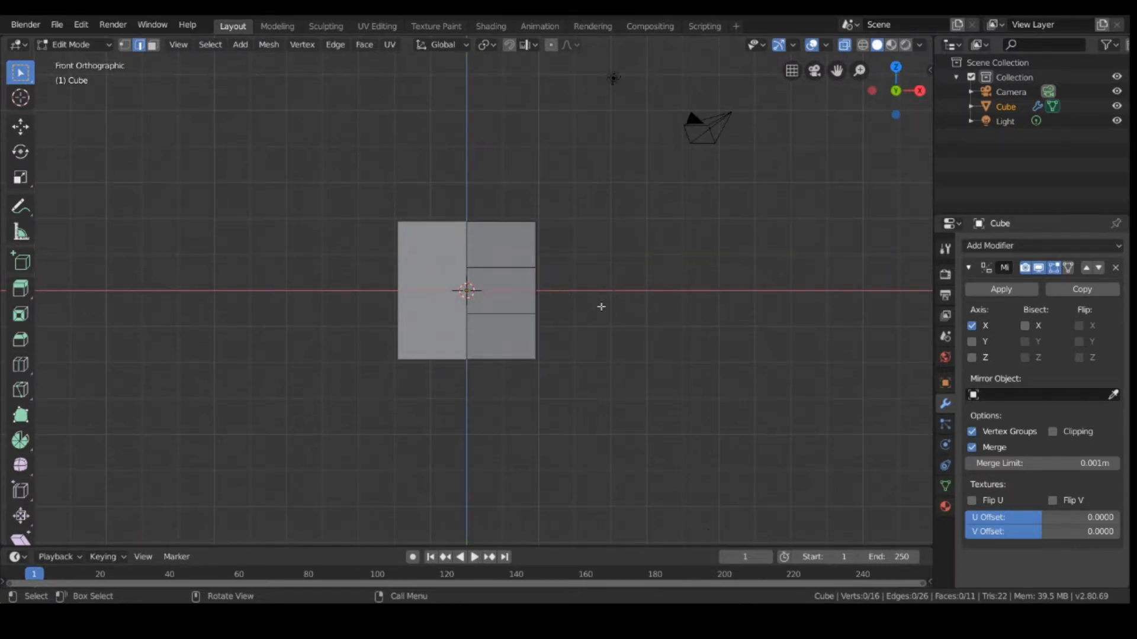
pyautogui.press('KP_7')
pyautogui.press('KP_1')
# Step: From the top view, add two evenly spaced loop cuts dividing the half cube along Y, without sliding them
pyautogui.press('KP_7')
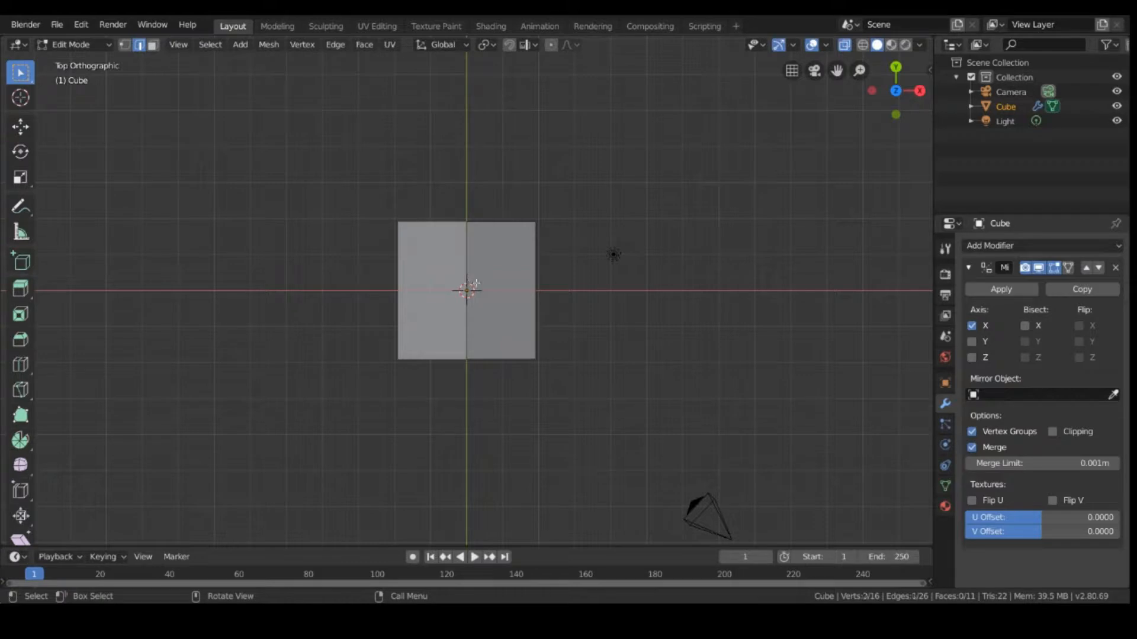
pyautogui.click(462, 328)
pyautogui.hotkey('ctrl', 'r')
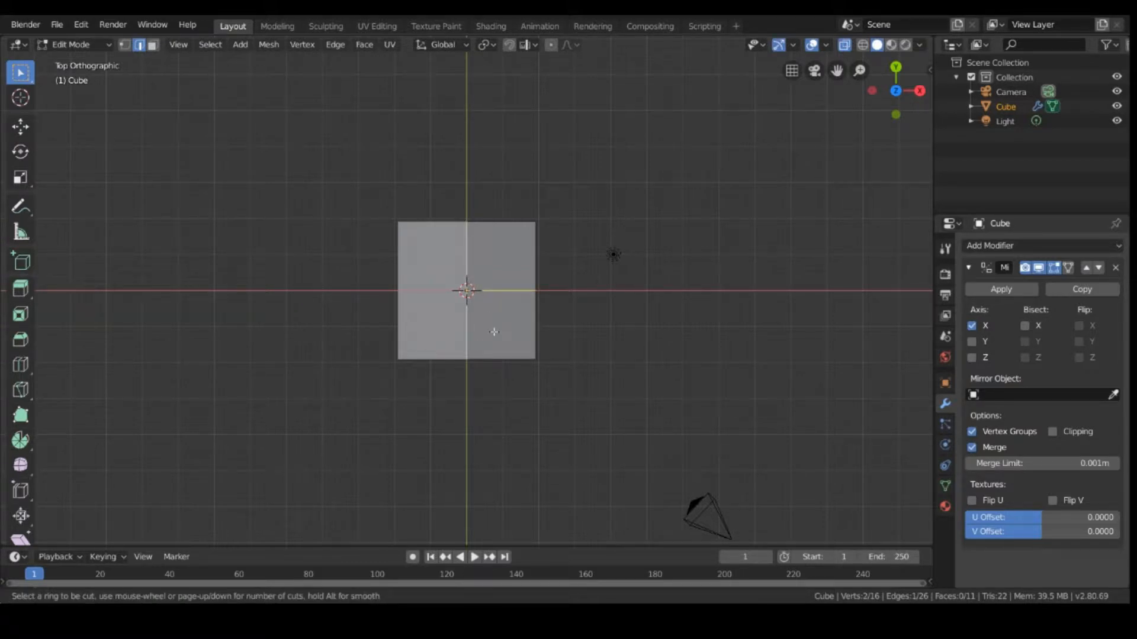
pyautogui.scroll(1, 502, 311)
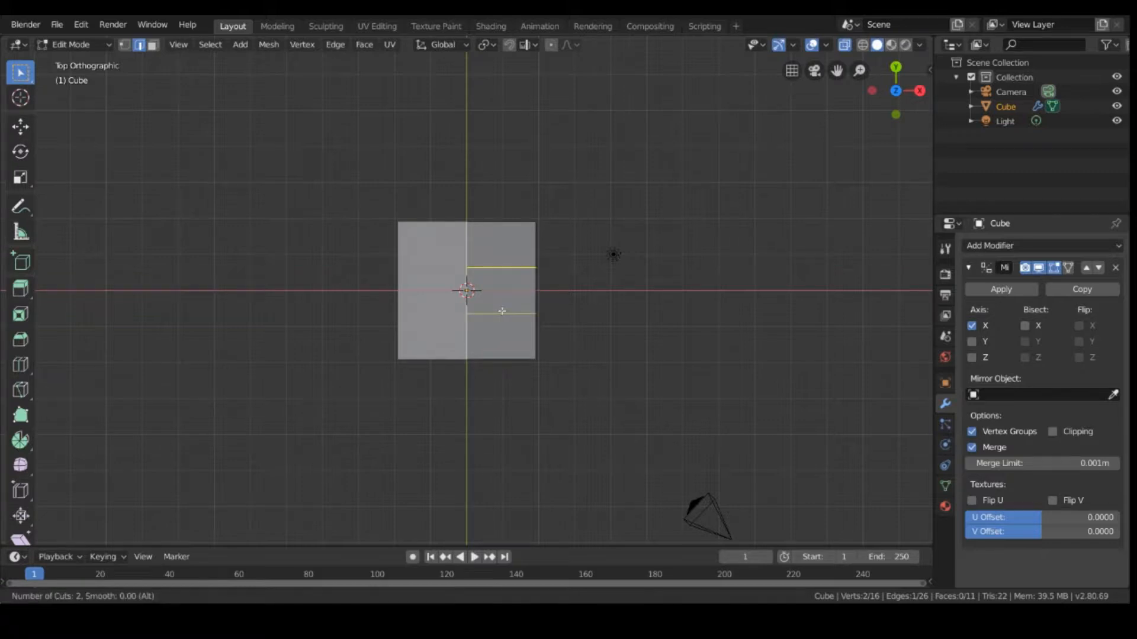
pyautogui.click(502, 311)
pyautogui.rightClick(502, 311)
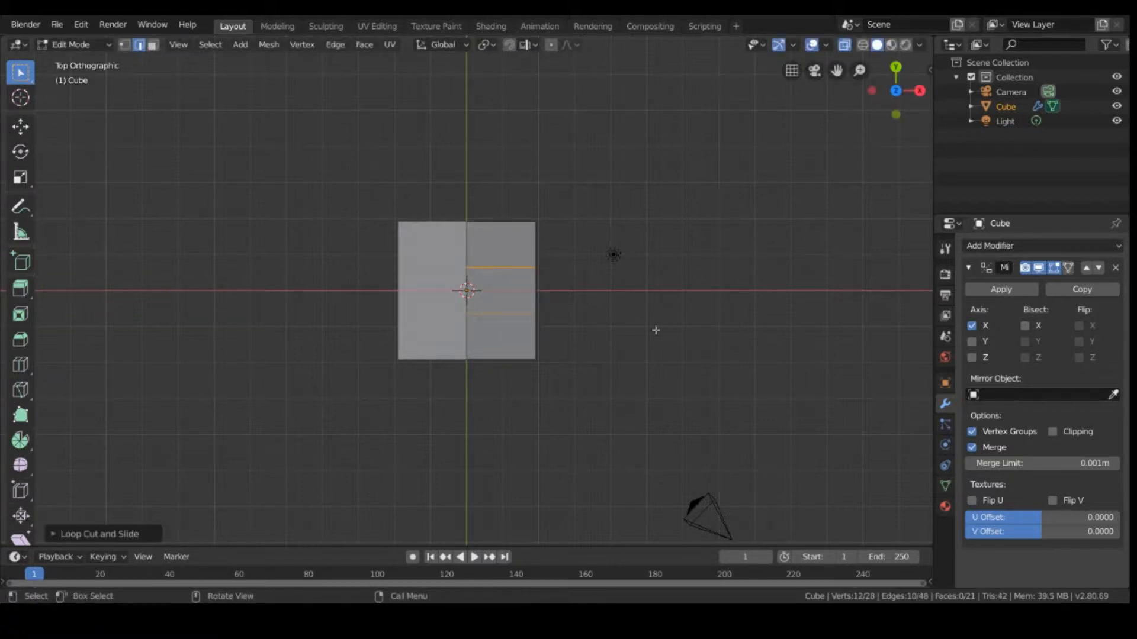
pyautogui.moveTo(447, 467); pyautogui.dragTo(418, 353, button='middle')
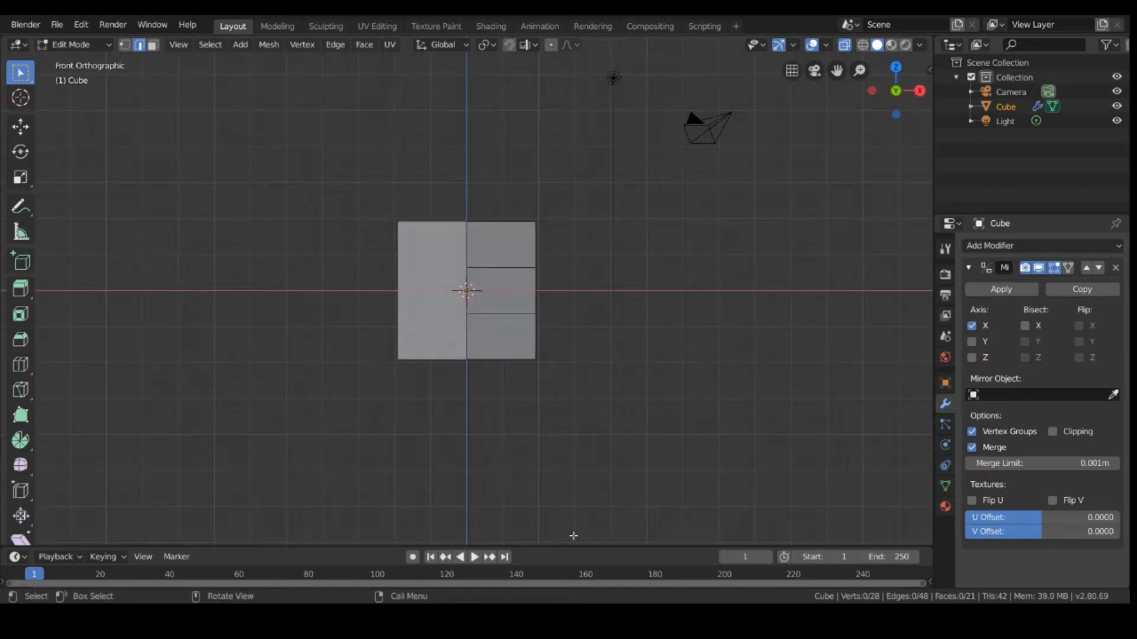
pyautogui.press('KP_7')
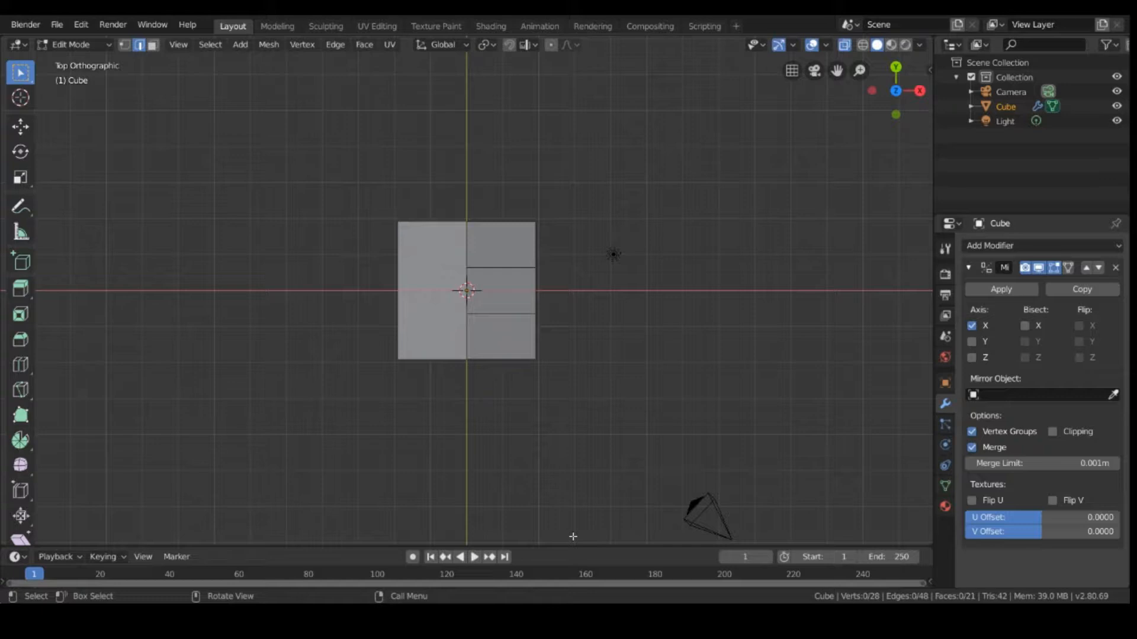
# Step: In vertex select mode from the front view, move the half cube's bottom centre-seam vertices down along Z to form a point
pyautogui.press('KP_1')
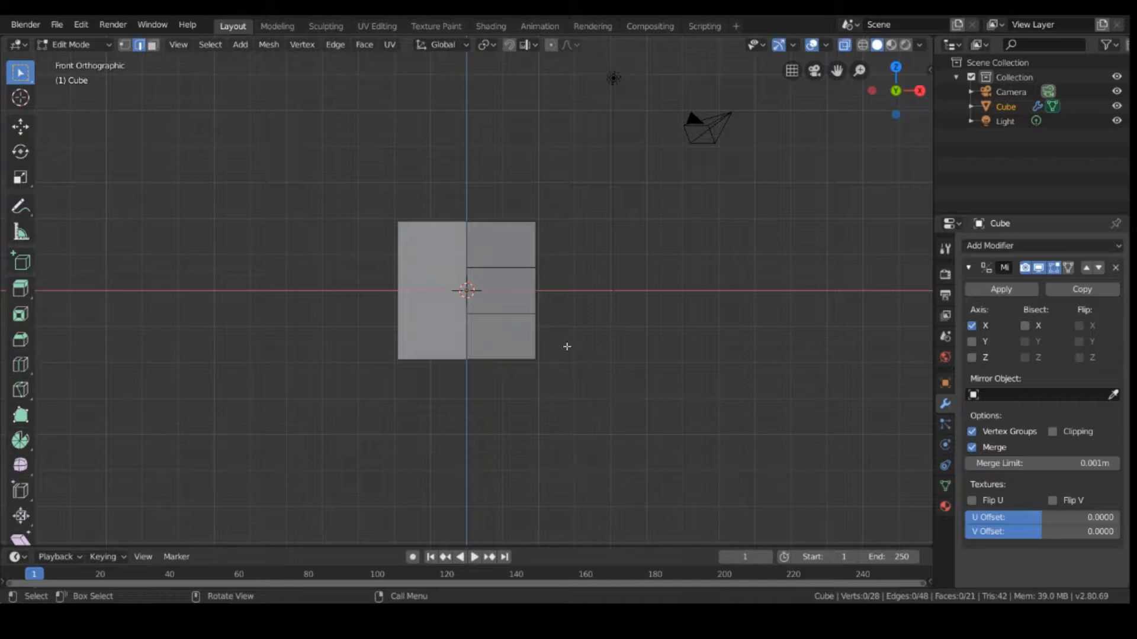
pyautogui.press('b')
pyautogui.moveTo(558, 351); pyautogui.dragTo(507, 385)
pyautogui.click(124, 44)
pyautogui.hotkey('alt', 'a')
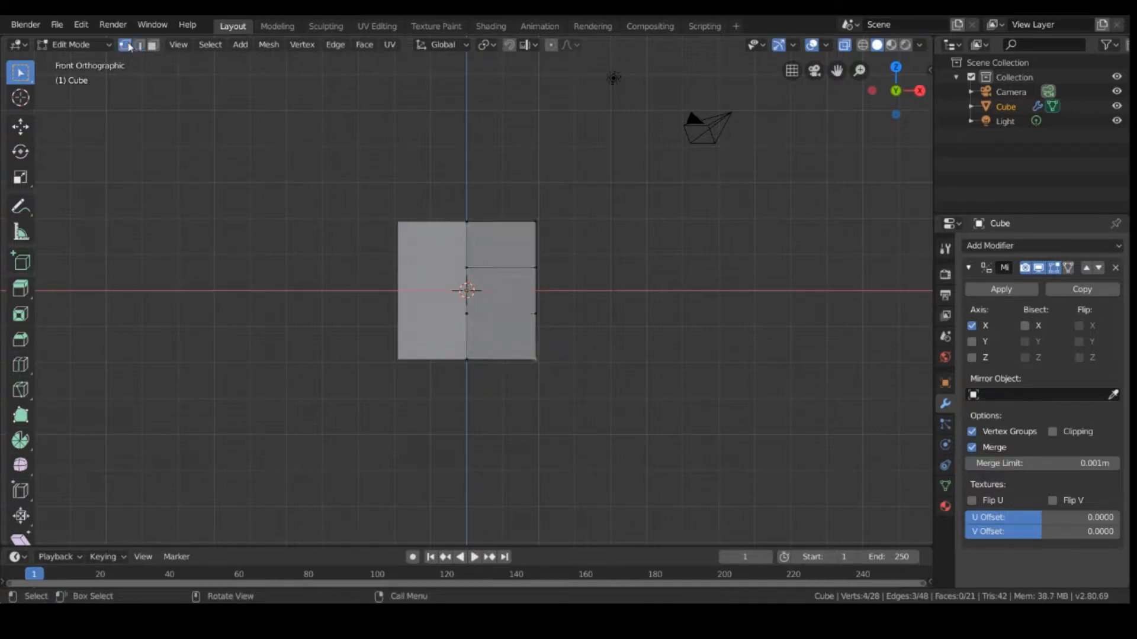
pyautogui.moveTo(566, 360); pyautogui.dragTo(508, 393)
pyautogui.moveTo(442, 341); pyautogui.dragTo(489, 376)
pyautogui.press('g')
pyautogui.press('z')
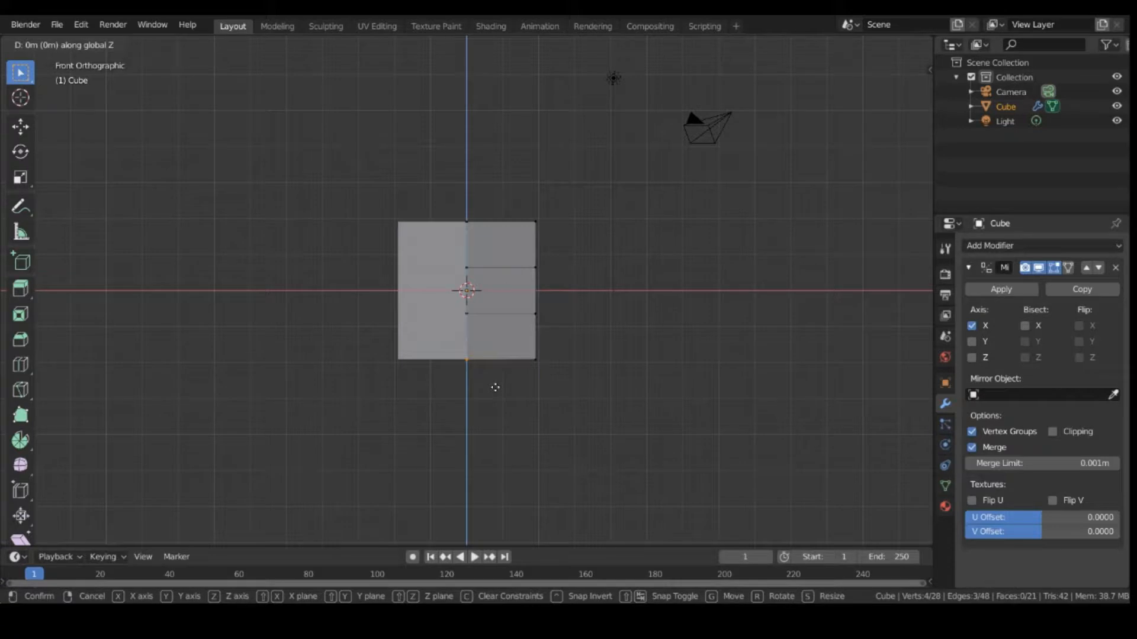
pyautogui.click(490, 413)
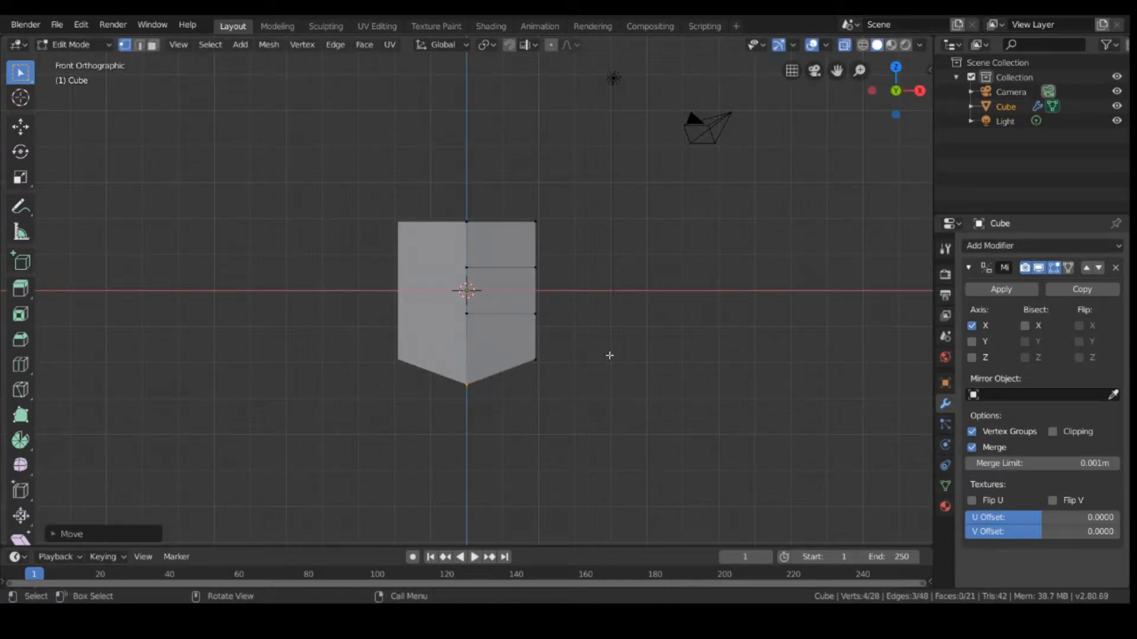
# Step: Move the bottom outer corner vertices about 0.51 m inward along X and 0.33 m upward
pyautogui.click(540, 363)
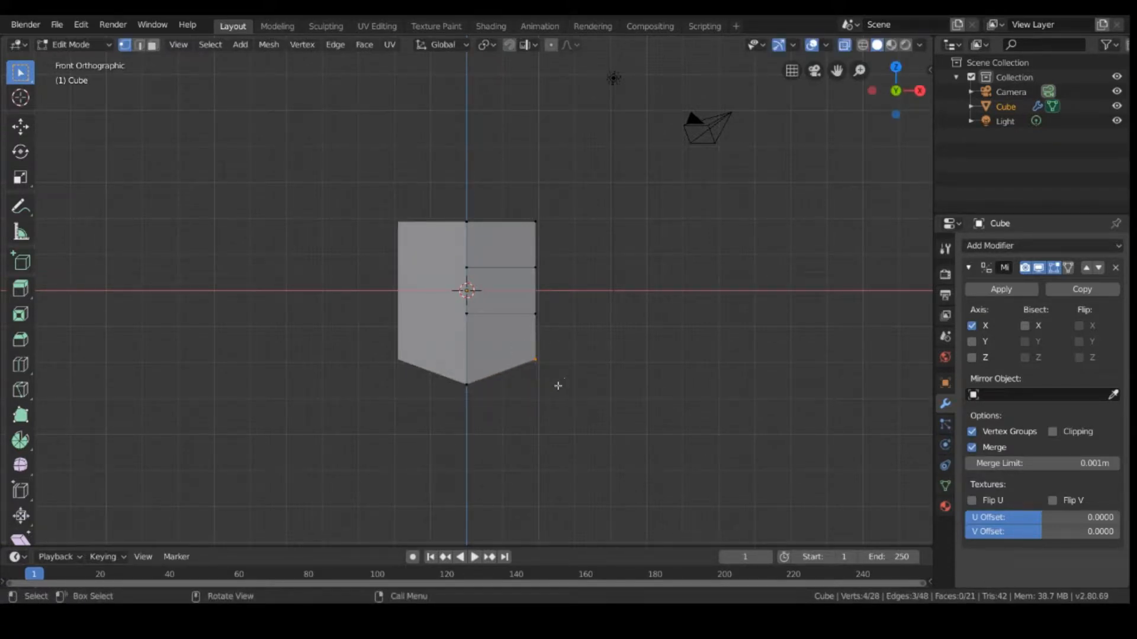
pyautogui.press('g')
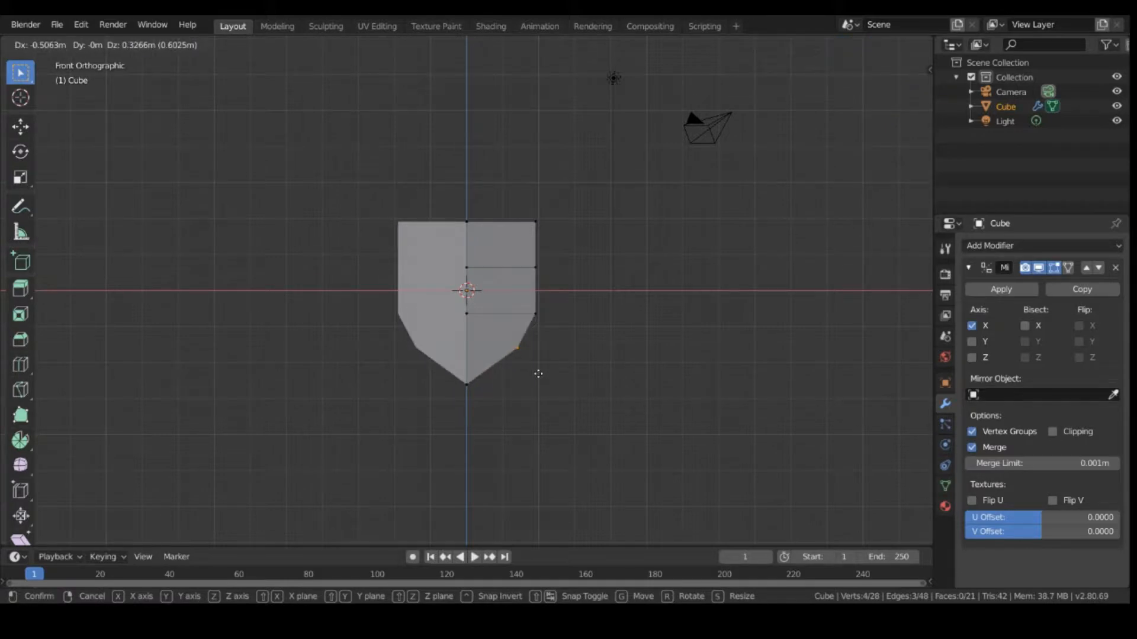
pyautogui.click(538, 373)
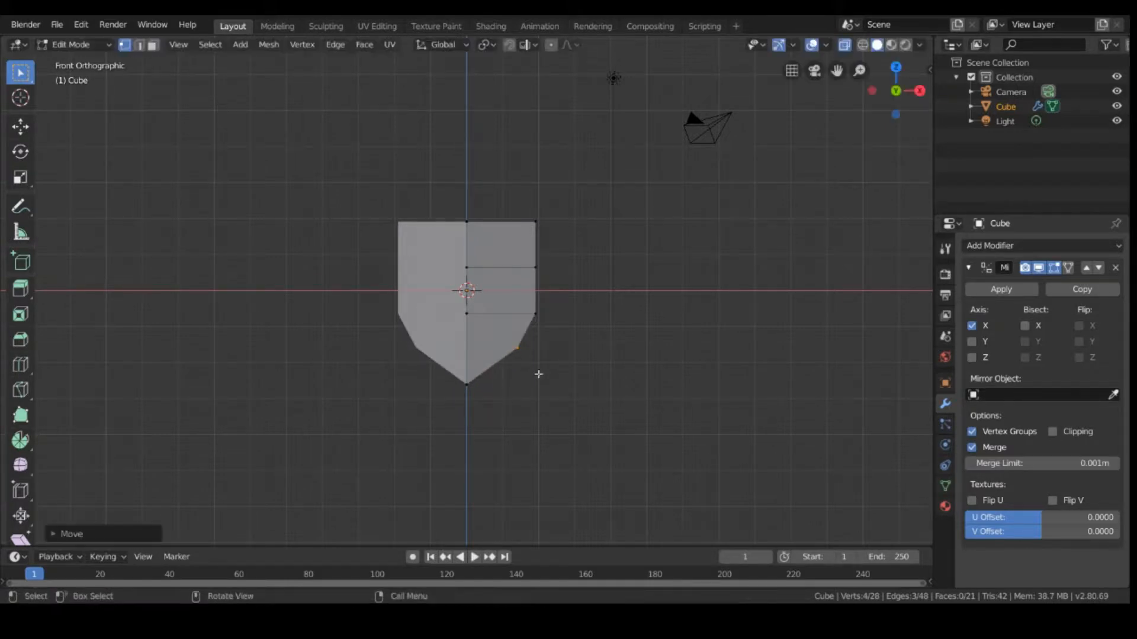
pyautogui.moveTo(602, 330); pyautogui.dragTo(601, 329, button='middle')
pyautogui.press('KP_1')
# Step: Select the whole mesh and stretch it along Z by a factor of about 1.1
pyautogui.moveTo(543, 201); pyautogui.dragTo(518, 234)
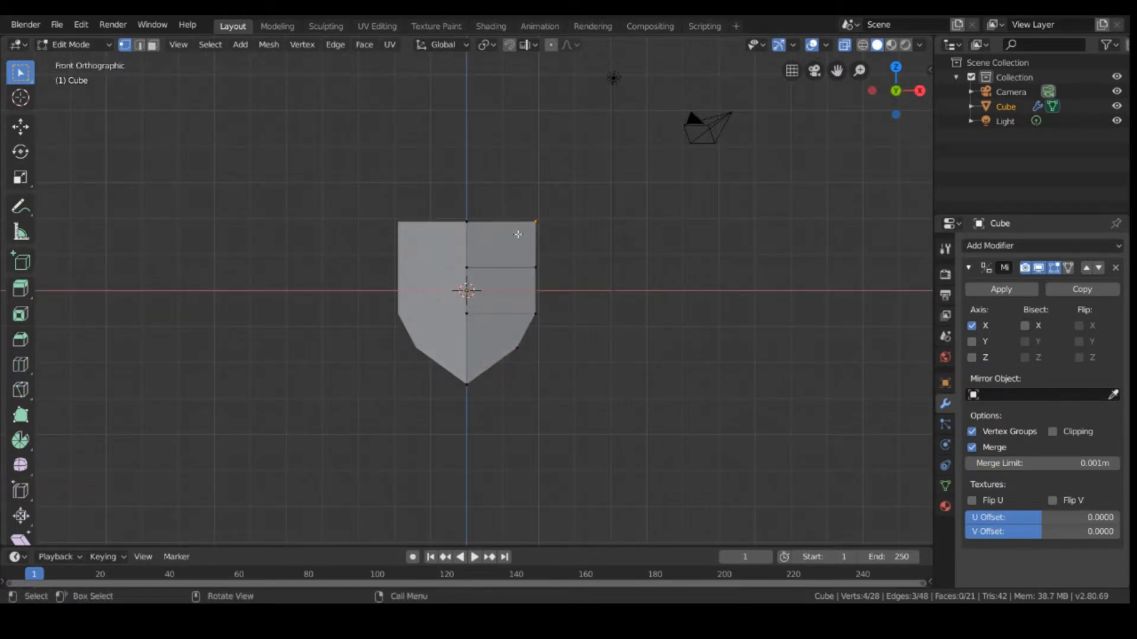
pyautogui.moveTo(440, 195); pyautogui.dragTo(492, 236)
pyautogui.moveTo(337, 137); pyautogui.dragTo(667, 504)
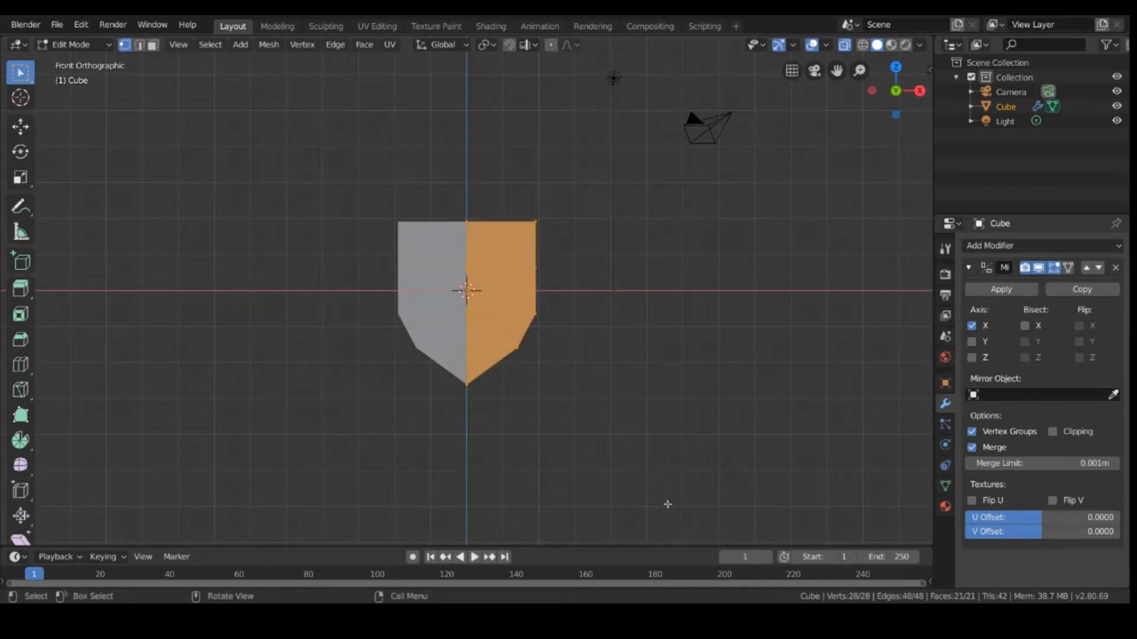
pyautogui.press('s')
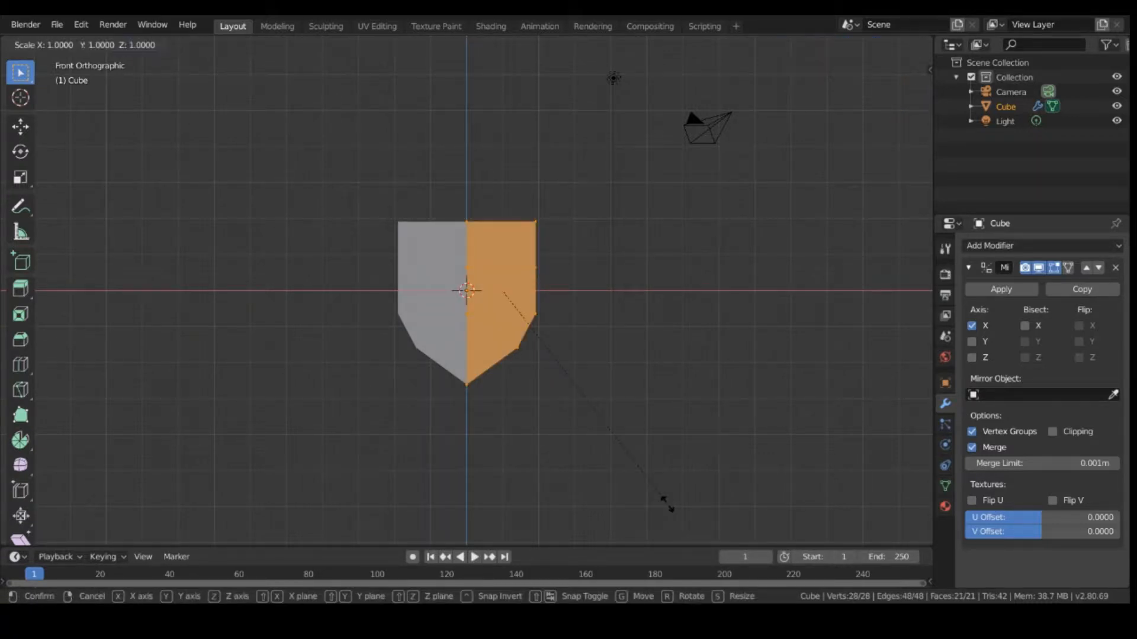
pyautogui.press('z')
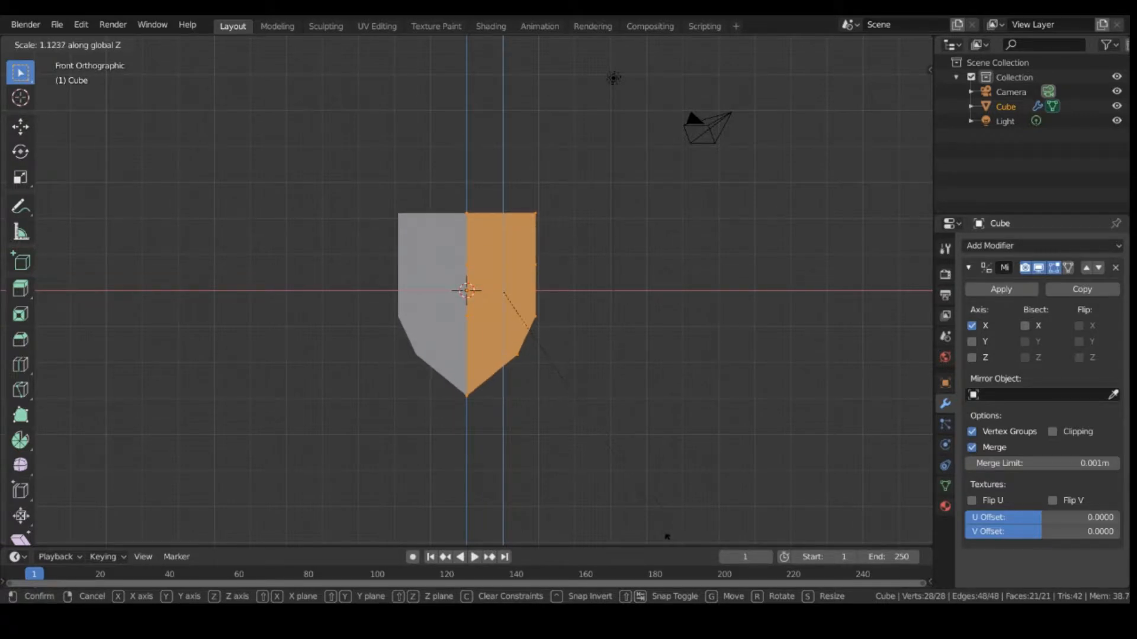
pyautogui.click(666, 534)
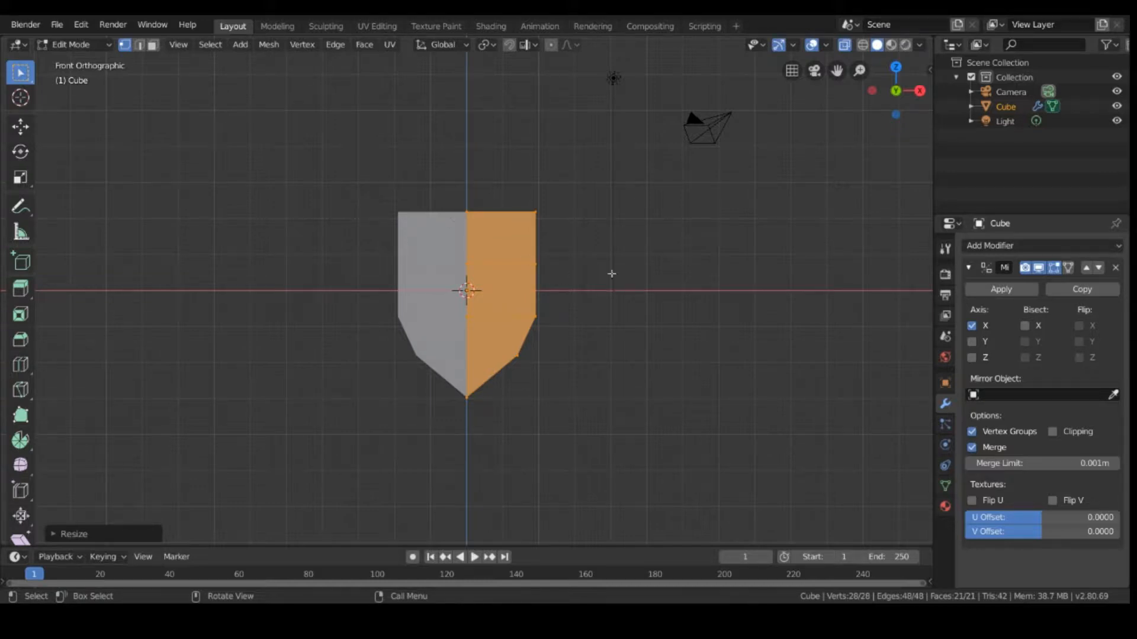
pyautogui.press('s')
pyautogui.press('x')
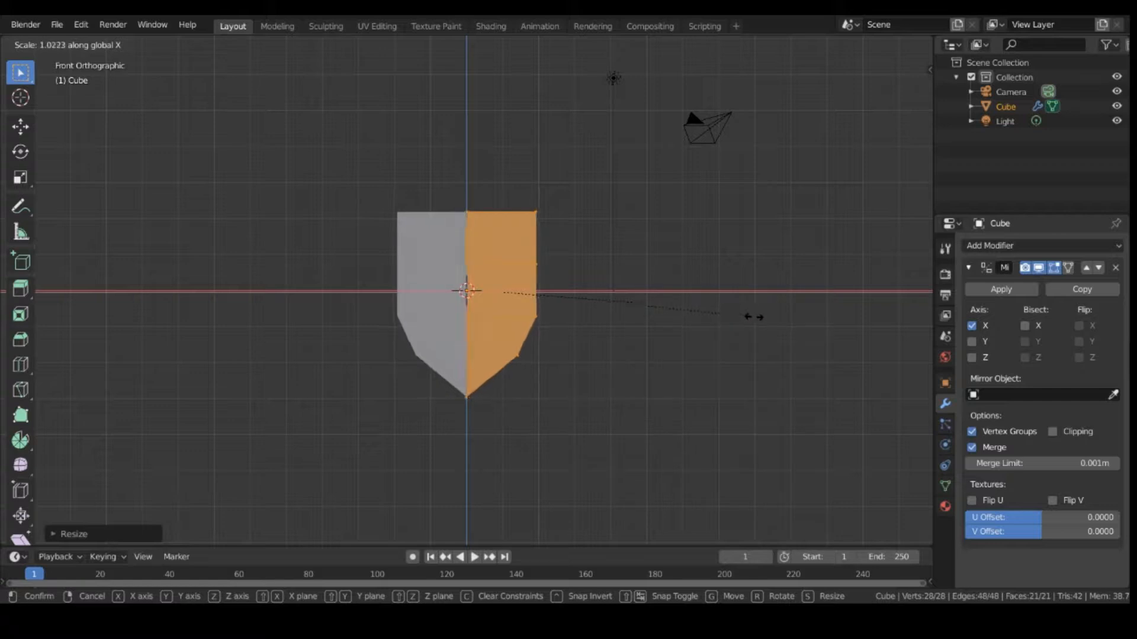
pyautogui.click(742, 315)
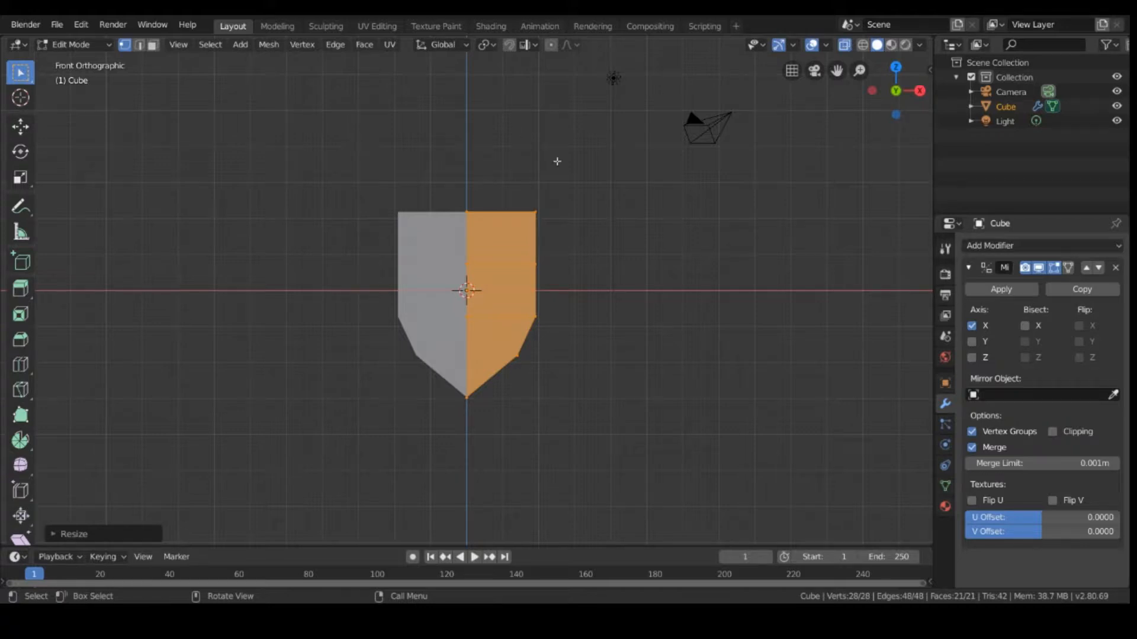
pyautogui.moveTo(573, 176); pyautogui.dragTo(570, 176, button='middle')
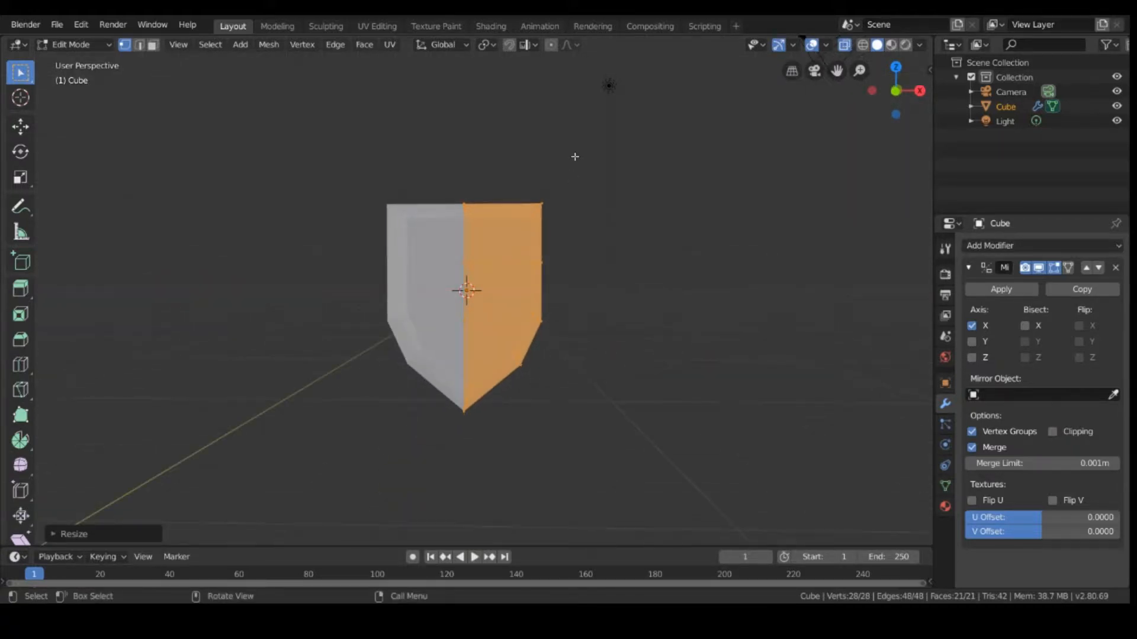
pyautogui.press('KP_1')
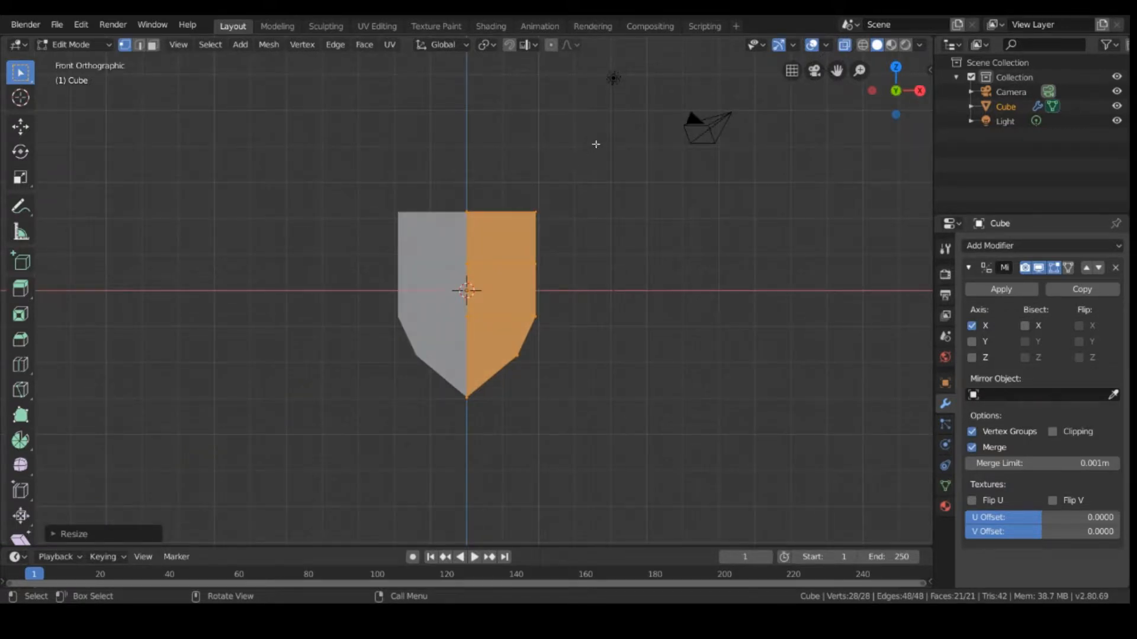
# Step: From the front view, raise the top centre-seam vertices along Z to give the shape a peaked top
pyautogui.moveTo(463, 193); pyautogui.dragTo(511, 248)
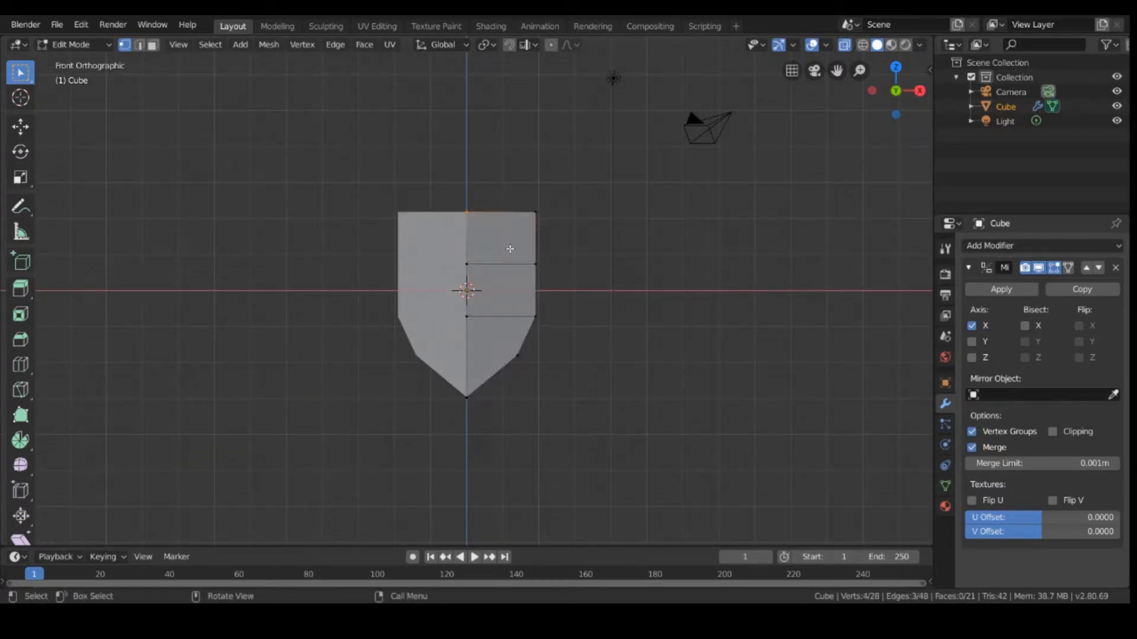
pyautogui.press('g')
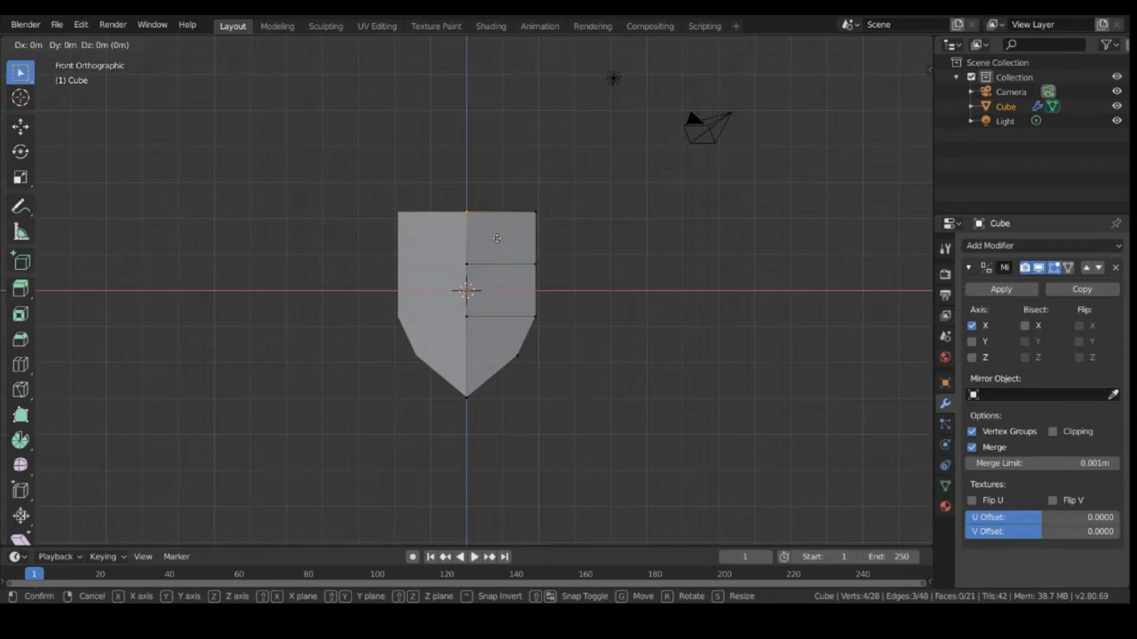
pyautogui.press('z')
pyautogui.click(496, 204)
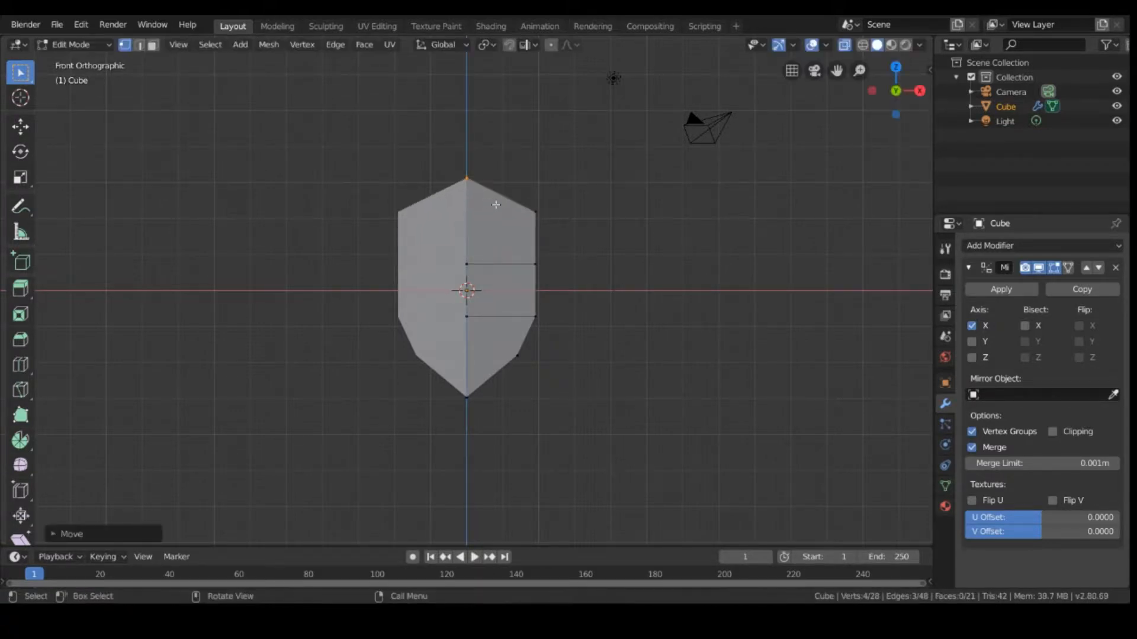
# Step: Move the top outer corner vertices slightly inward along X
pyautogui.moveTo(551, 187); pyautogui.dragTo(527, 232)
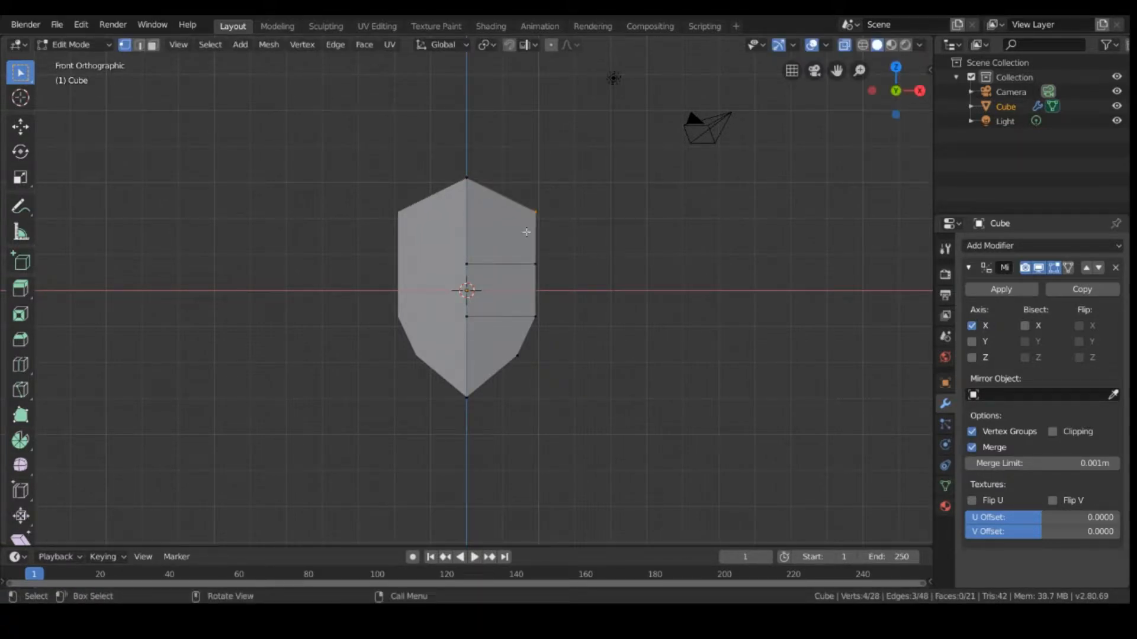
pyautogui.press('g')
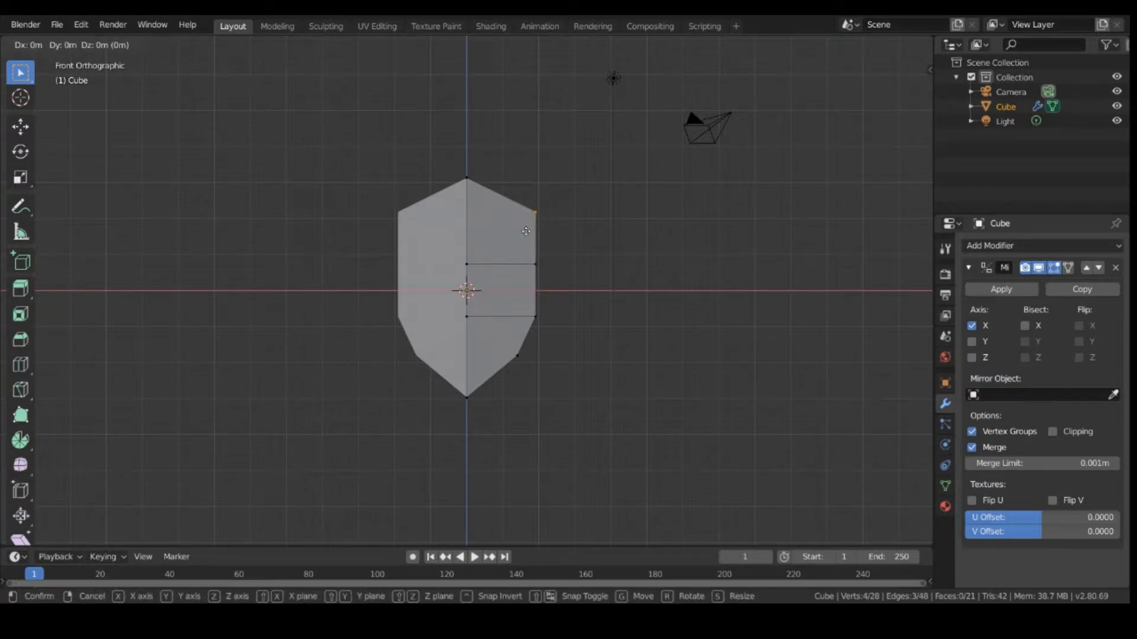
pyautogui.press('x')
pyautogui.click(521, 231)
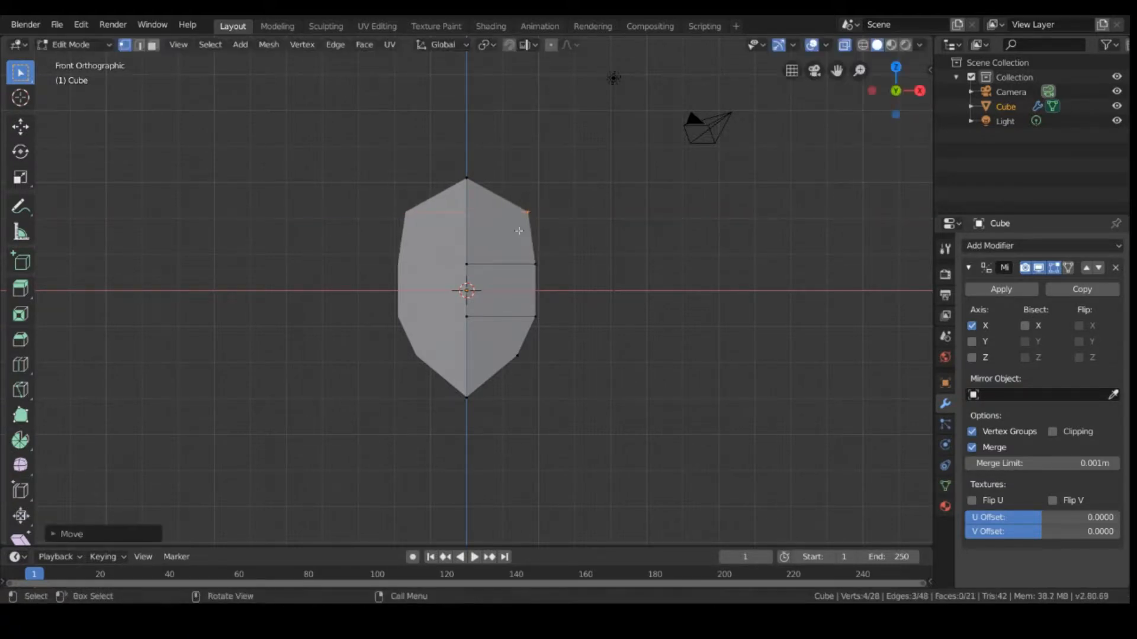
# Step: Move the outer vertices of the upper horizontal loop about 0.18 m outward along X, and deselect them
pyautogui.moveTo(529, 257); pyautogui.dragTo(552, 276)
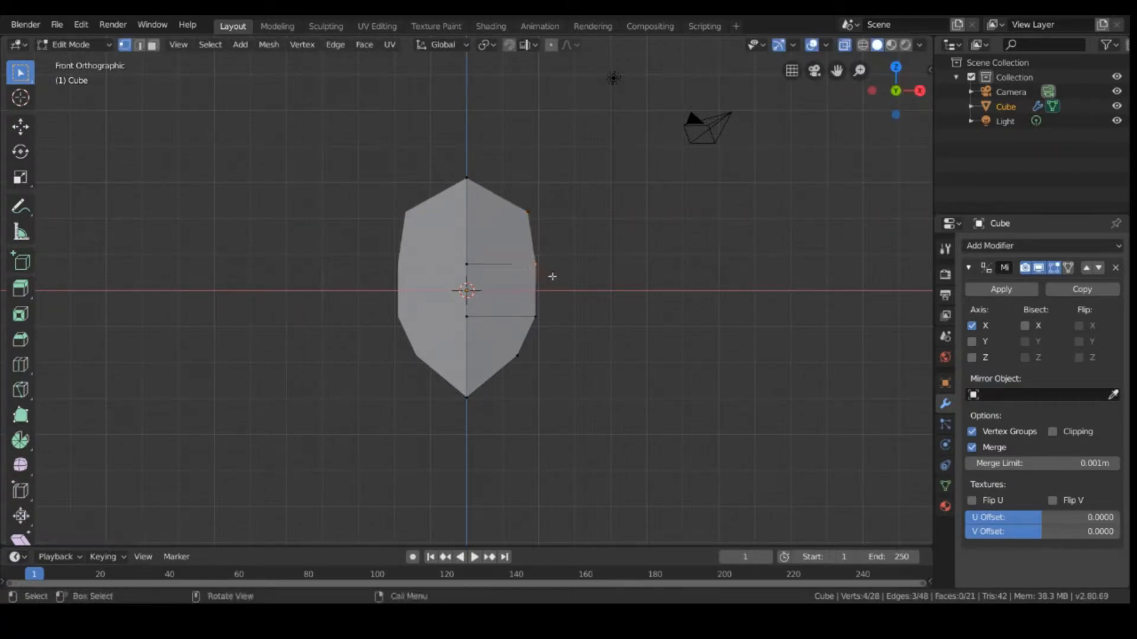
pyautogui.press('g')
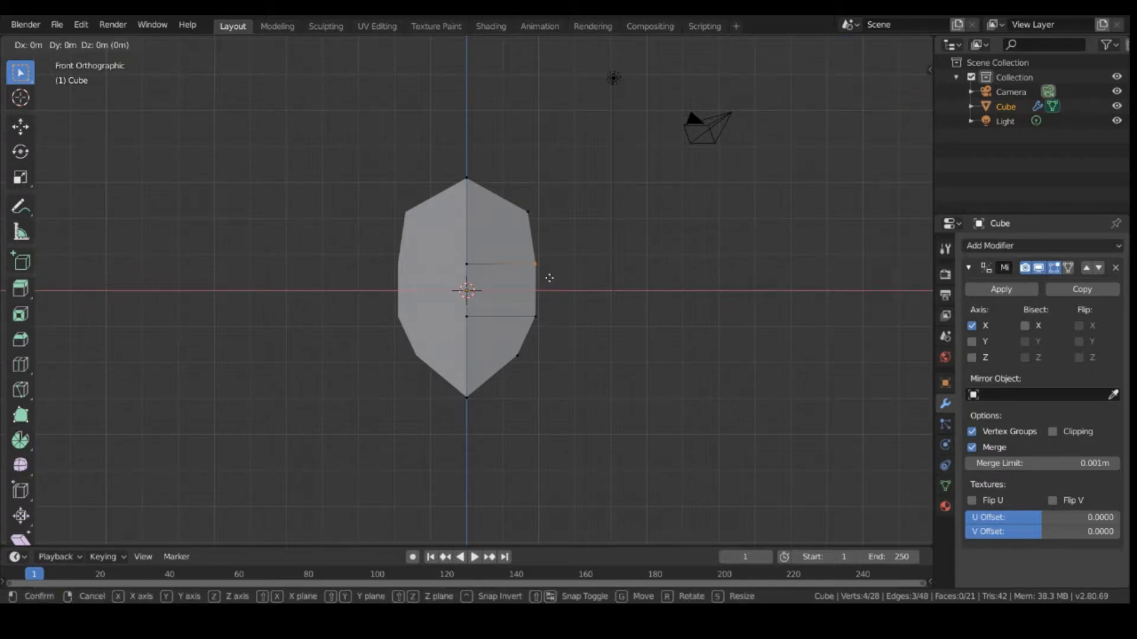
pyautogui.press('x')
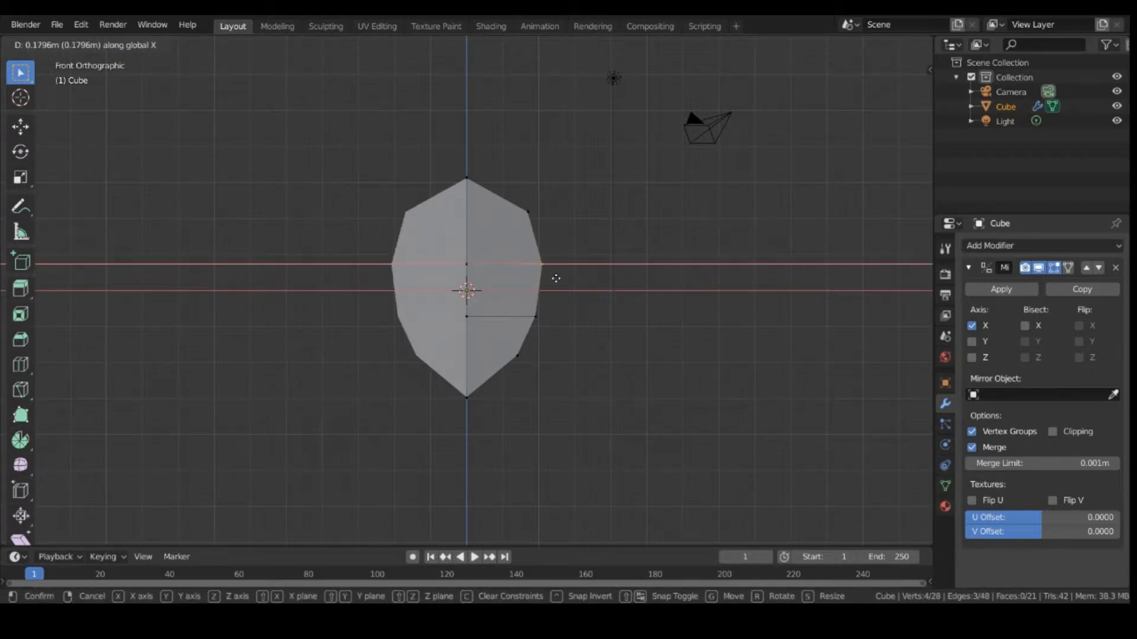
pyautogui.click(556, 279)
pyautogui.click(536, 317)
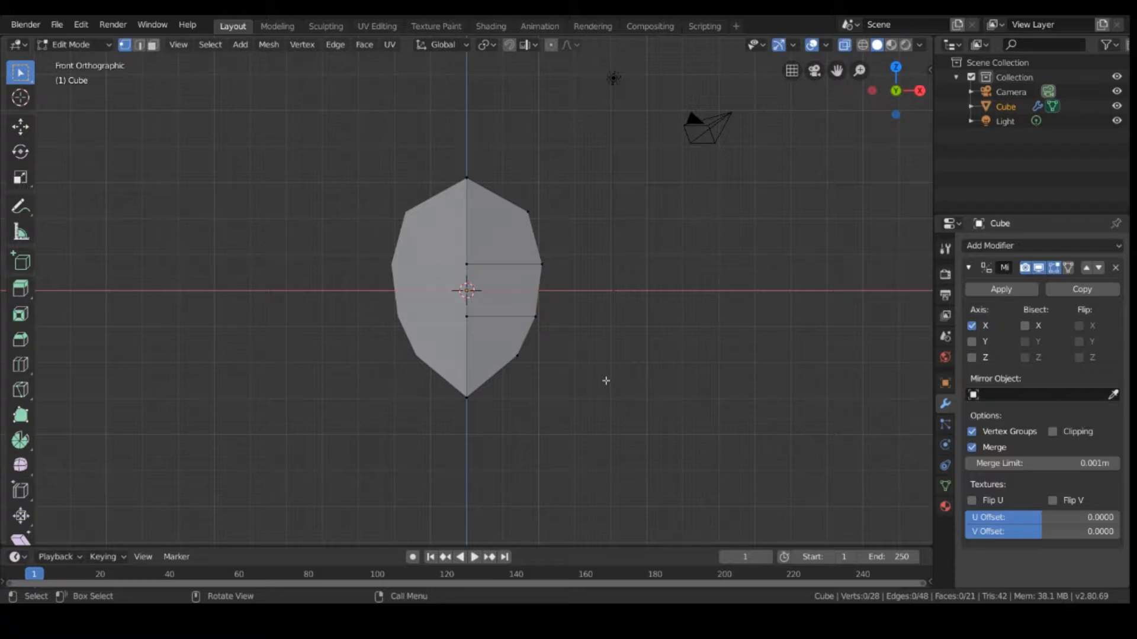
# Step: From the top view, move the front centre-seam vertices about 0.56 m forward in the negative Y direction
pyautogui.press('KP_7')
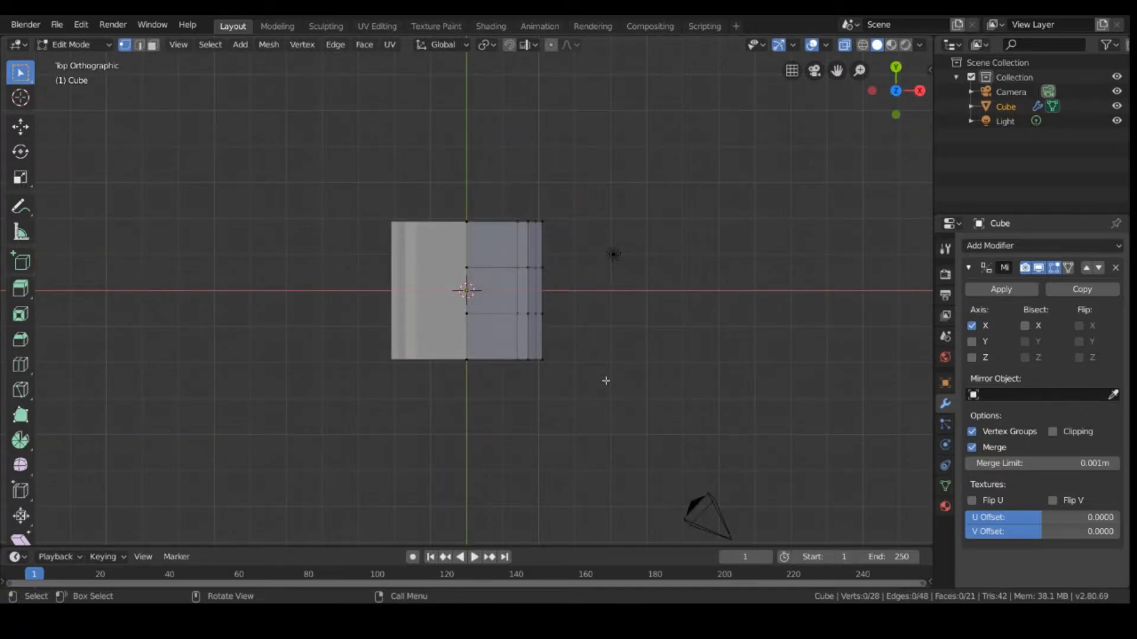
pyautogui.moveTo(606, 380); pyautogui.dragTo(606, 338, button='middle')
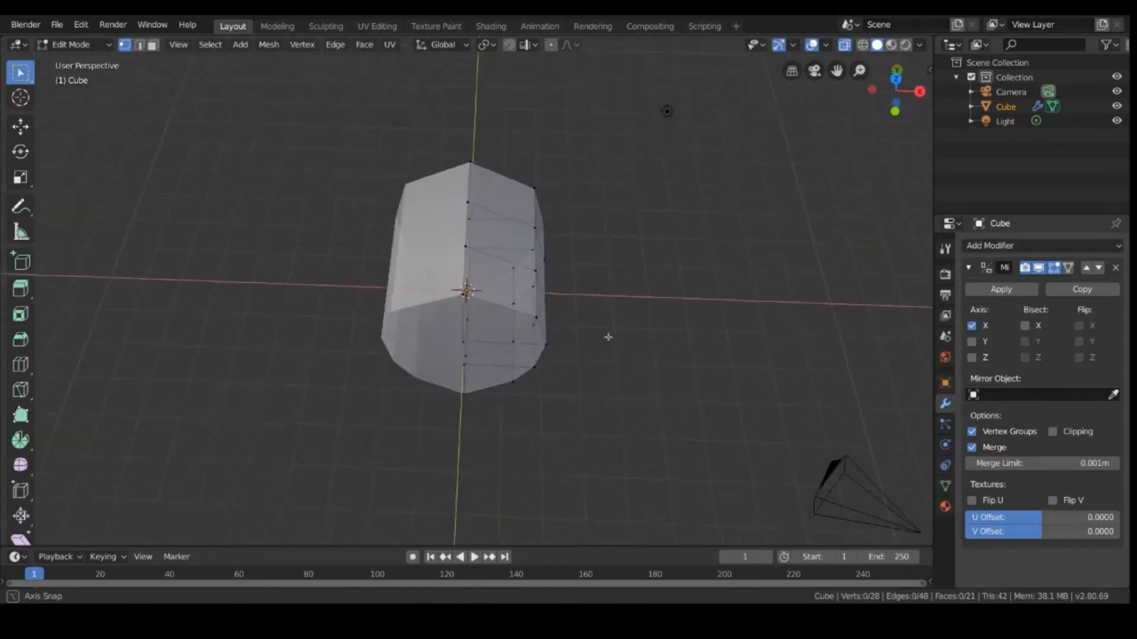
pyautogui.press('KP_7')
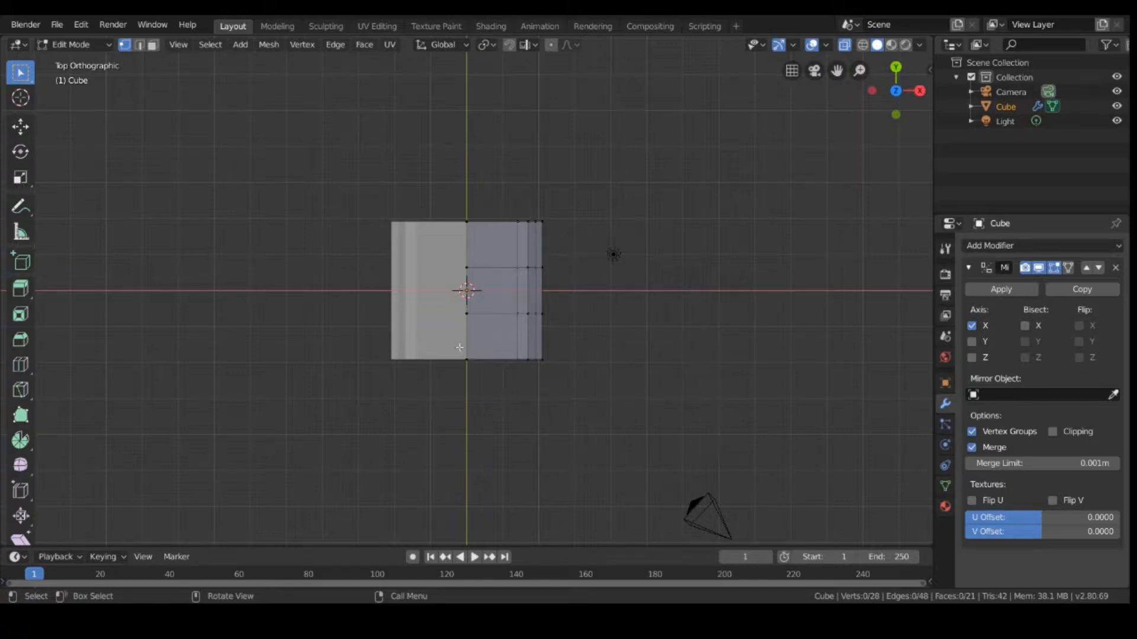
pyautogui.moveTo(460, 347); pyautogui.dragTo(504, 388)
pyautogui.press('g')
pyautogui.press('y')
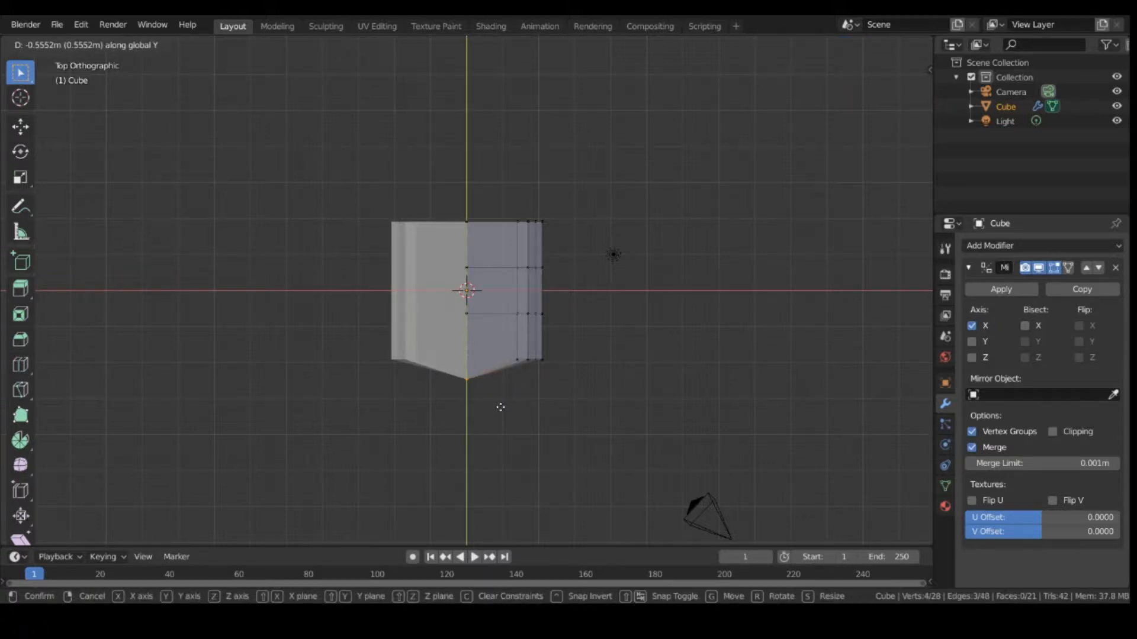
pyautogui.click(500, 407)
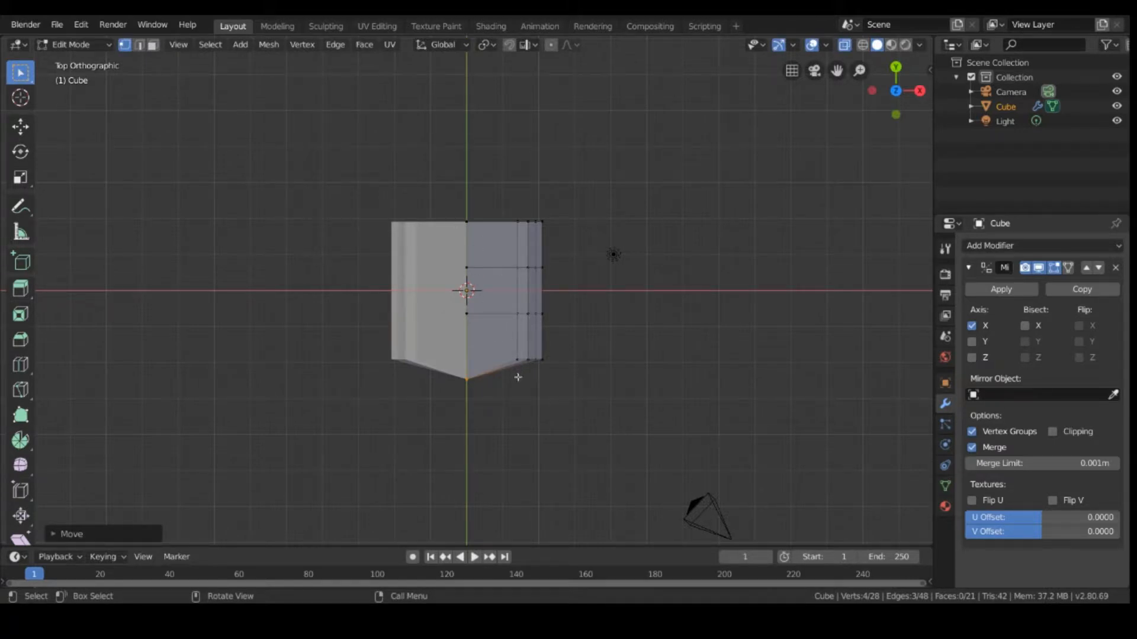
# Step: Select the whole mesh, scale it down along Y to reduce its depth, and deselect it
pyautogui.moveTo(518, 377); pyautogui.dragTo(662, 266, button='middle')
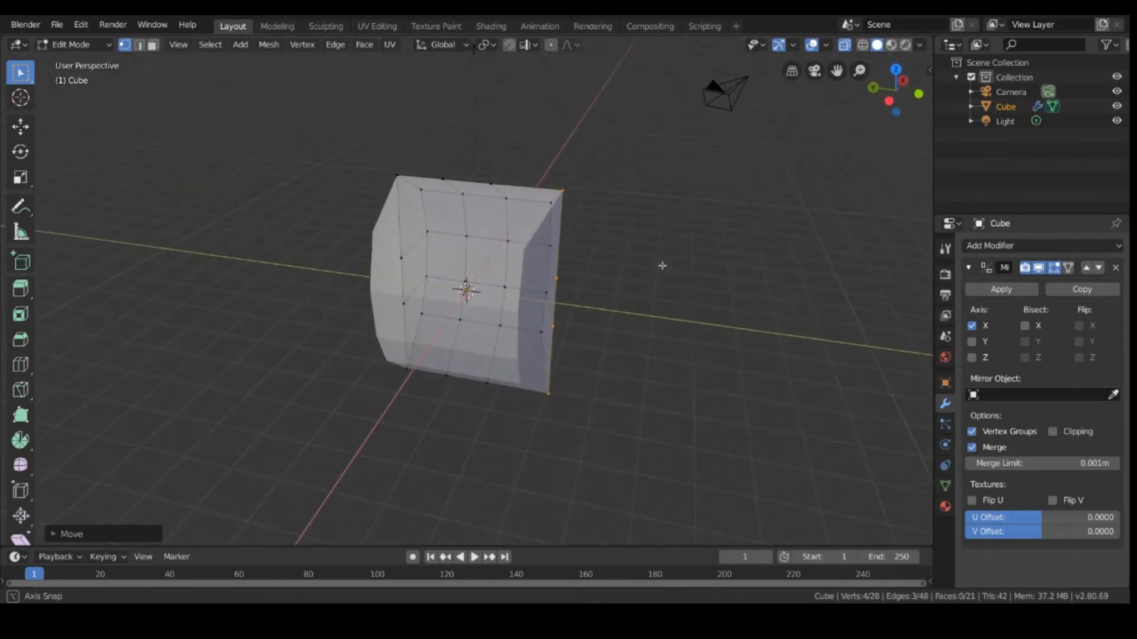
pyautogui.moveTo(361, 127); pyautogui.dragTo(686, 511)
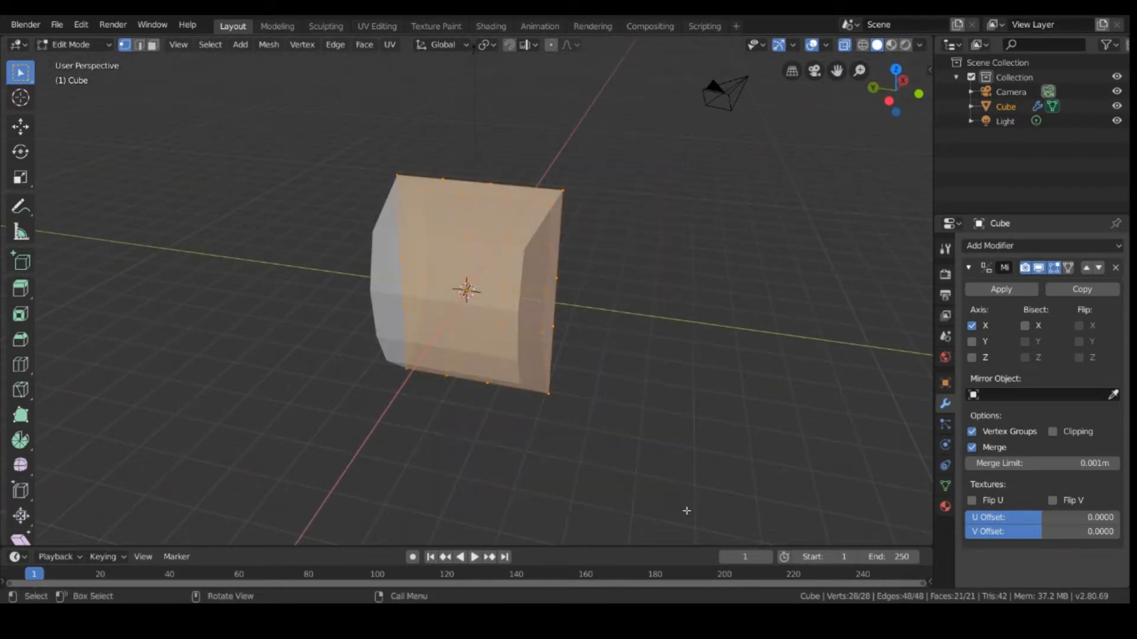
pyautogui.press('s')
pyautogui.press('y')
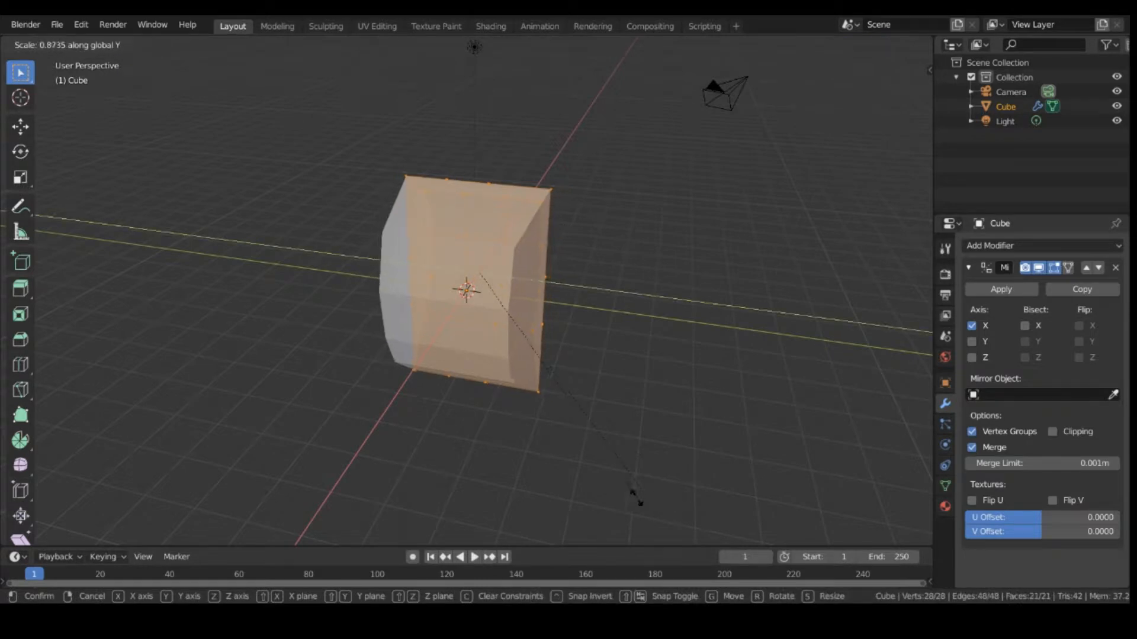
pyautogui.click(592, 477)
pyautogui.click(639, 401)
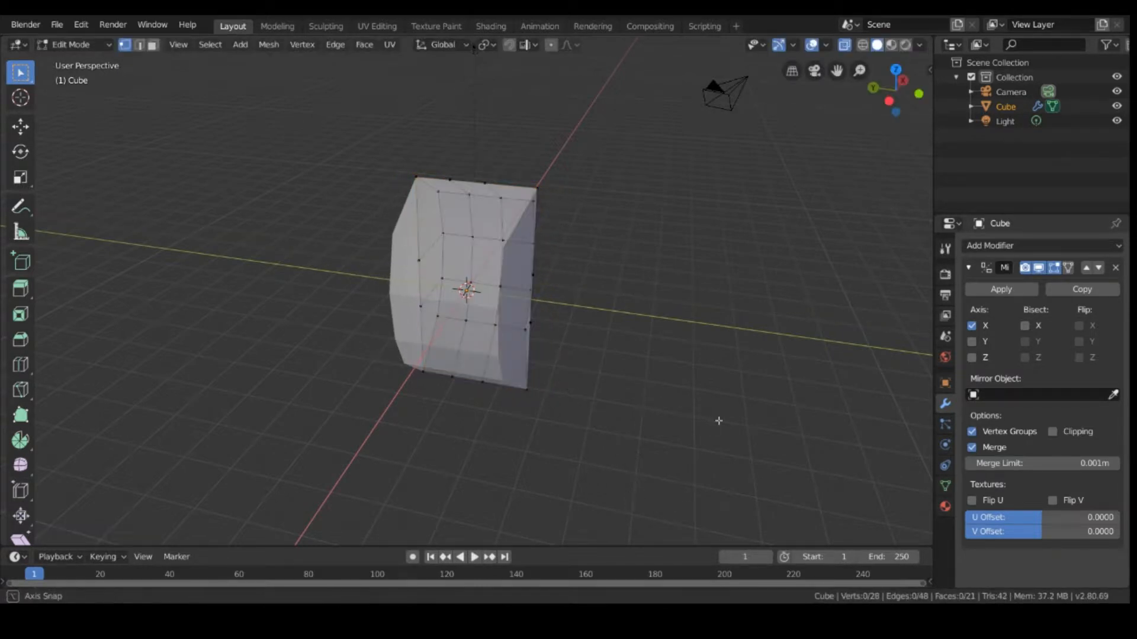
# Step: From the top view, move the rear centre-seam vertices backward in the positive Y direction so the back tapers to a point
pyautogui.moveTo(713, 422); pyautogui.dragTo(591, 419, button='middle')
pyautogui.press('KP_7')
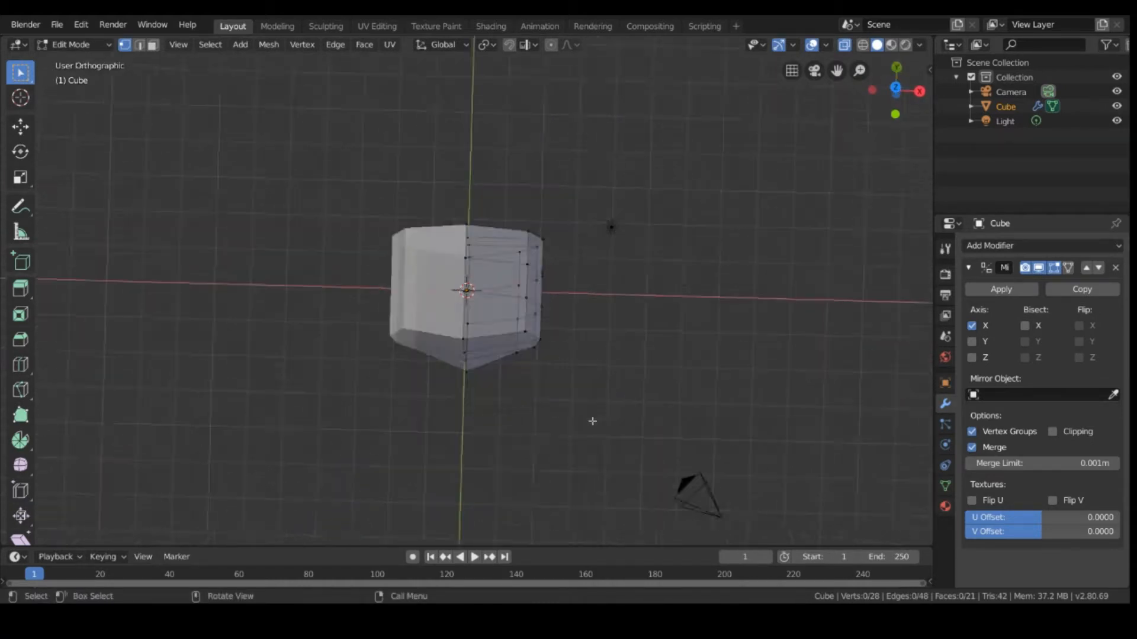
pyautogui.moveTo(441, 181); pyautogui.dragTo(488, 254)
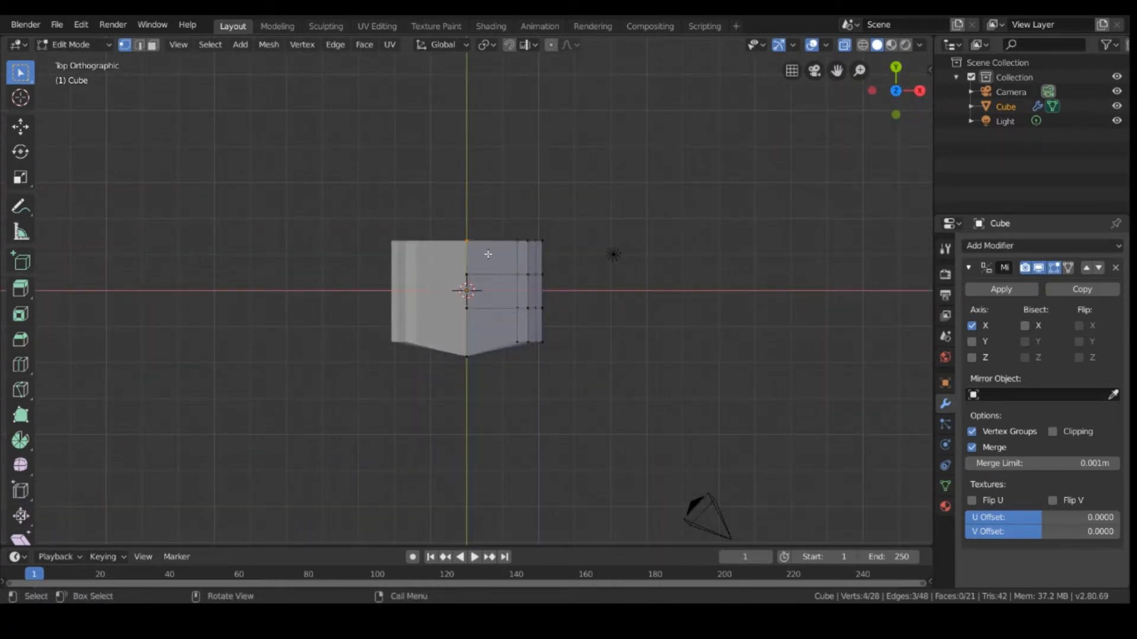
pyautogui.press('g')
pyautogui.press('y')
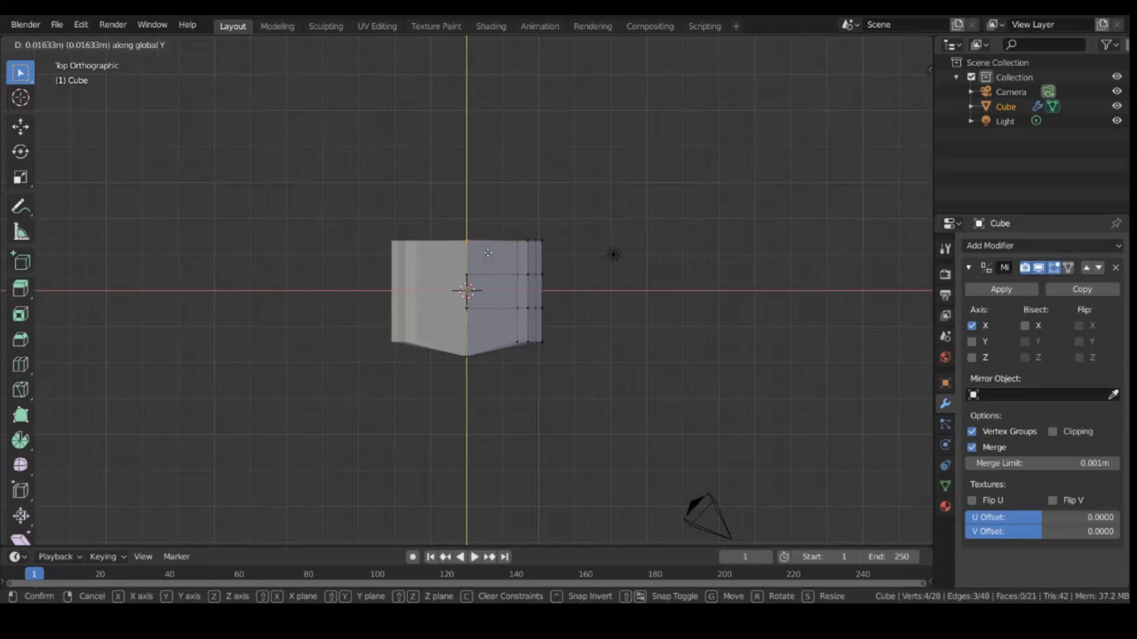
pyautogui.click(488, 229)
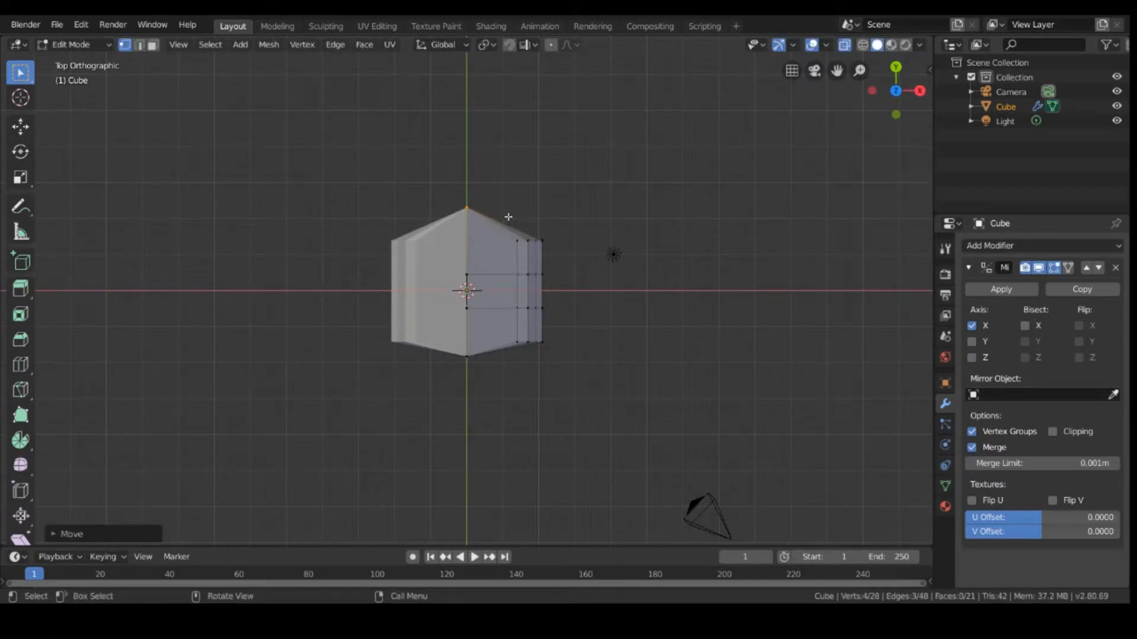
# Step: Try moving the rear outer vertices slightly backward along Y
pyautogui.moveTo(506, 215); pyautogui.dragTo(551, 256)
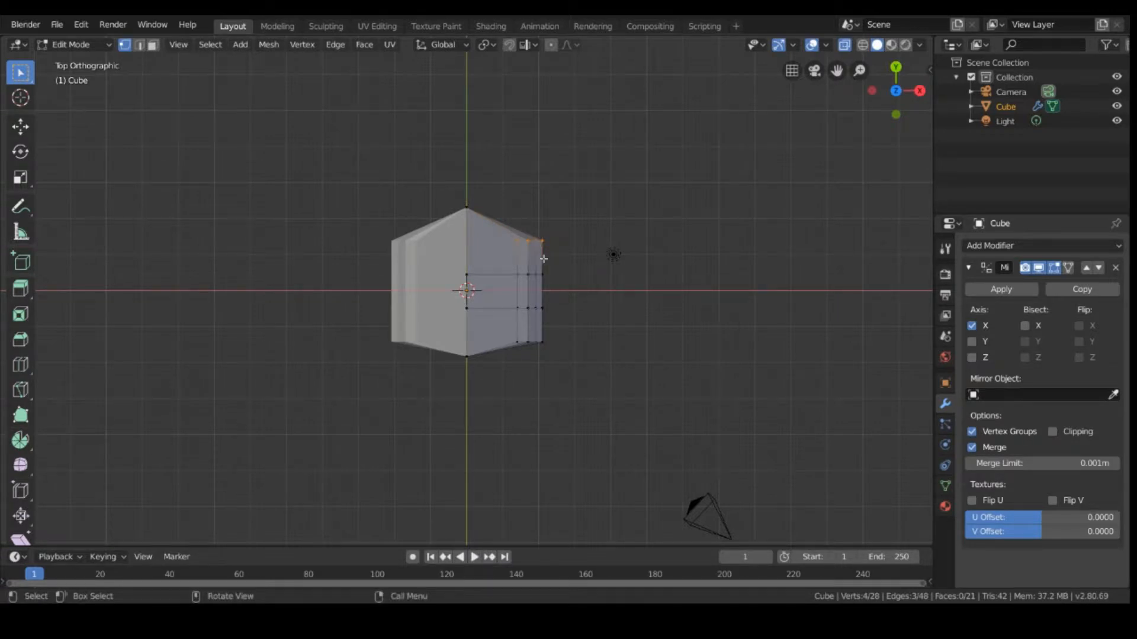
pyautogui.press('g')
pyautogui.press('y')
pyautogui.click(540, 248)
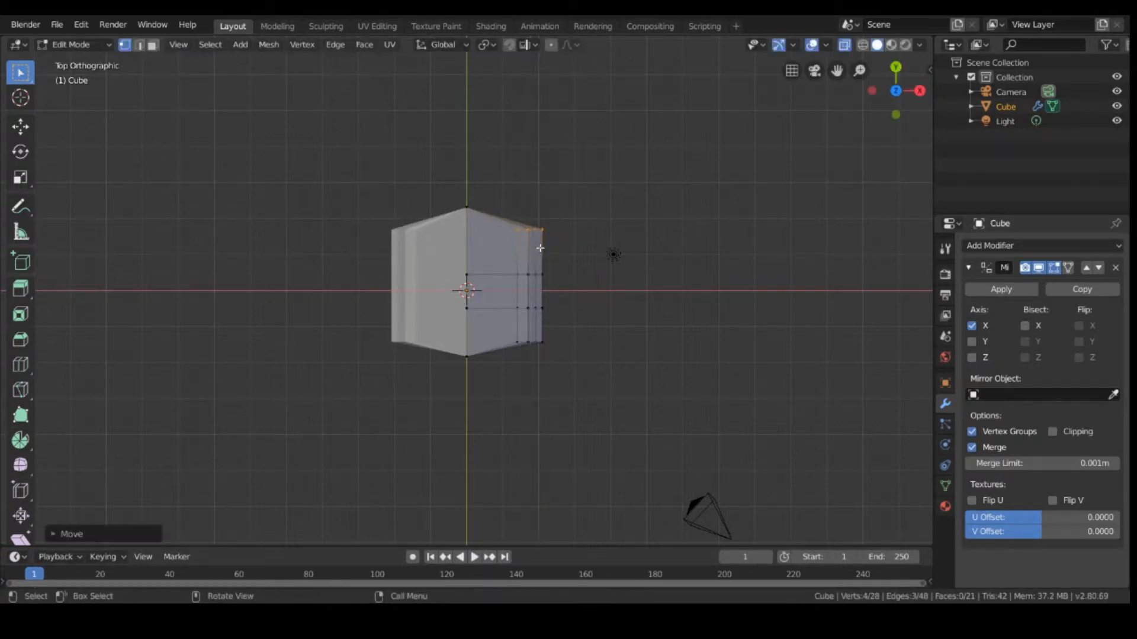
# Step: Try dissolving a side vertex, and undo both that and the last move of the rear outer vertices
pyautogui.click(567, 317)
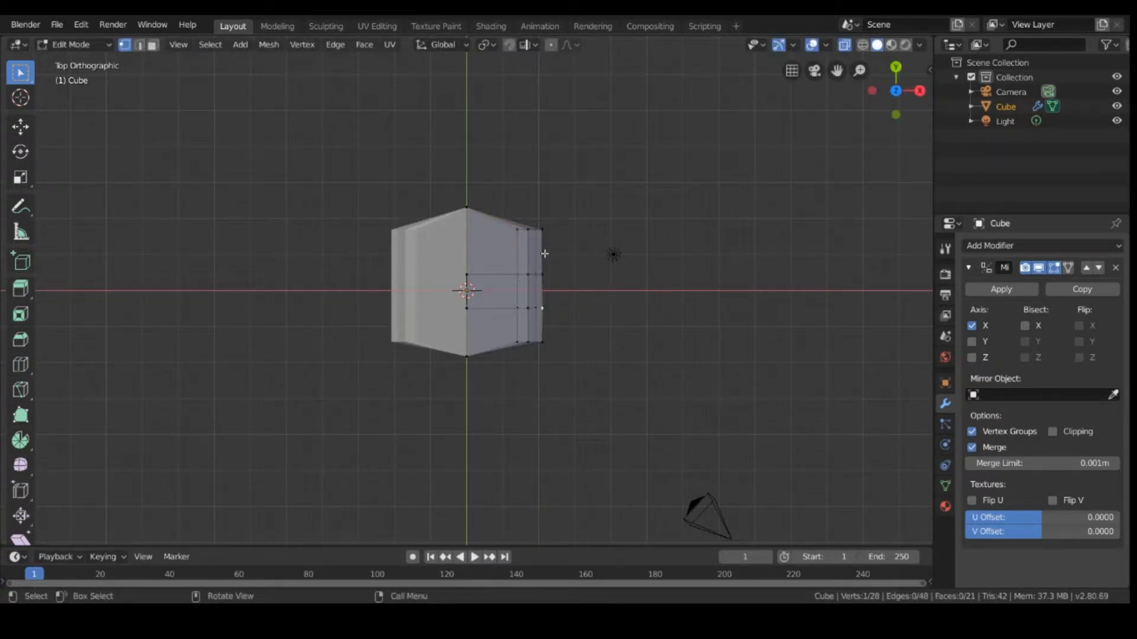
pyautogui.hotkey('ctrl', 'x')
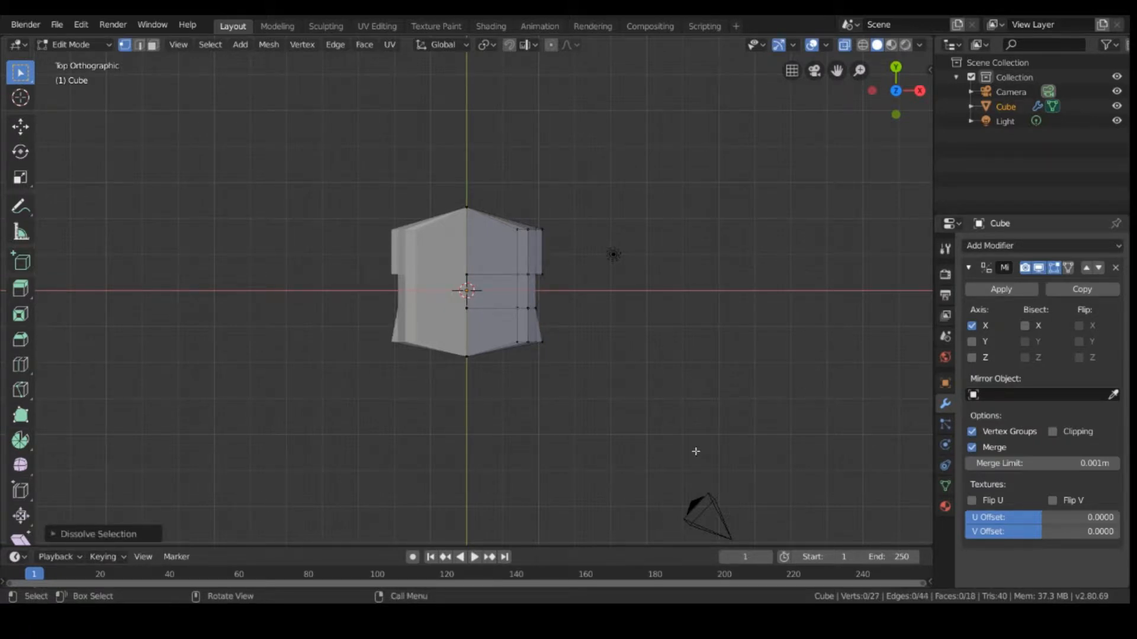
pyautogui.hotkey('ctrl', 'z')
pyautogui.hotkey('ctrl', 'z')
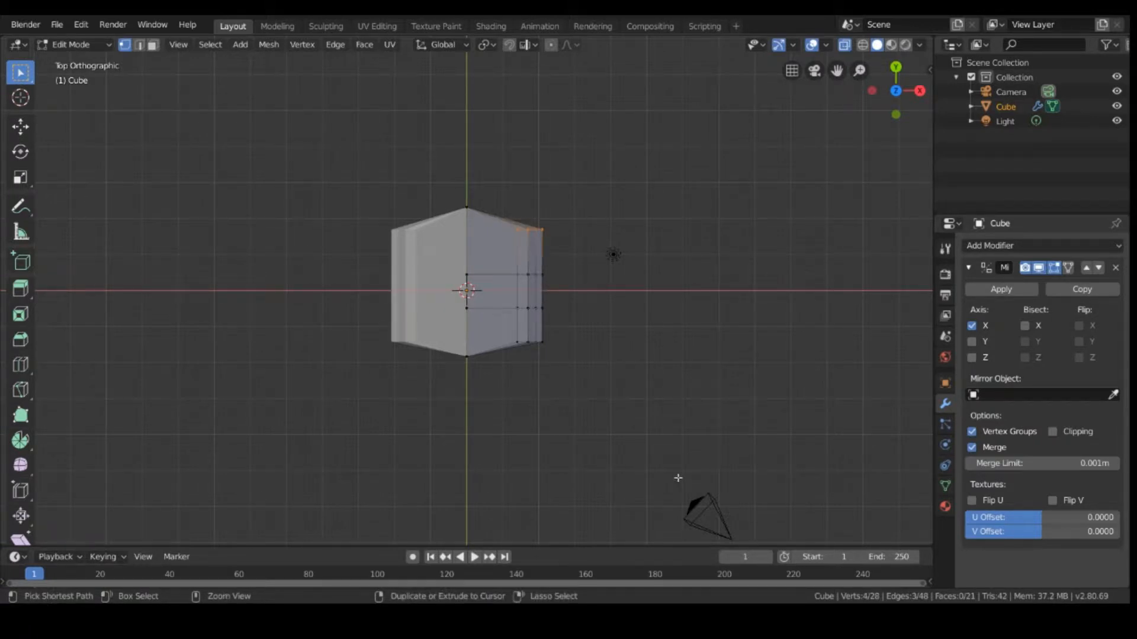
pyautogui.hotkey('ctrl', 'z')
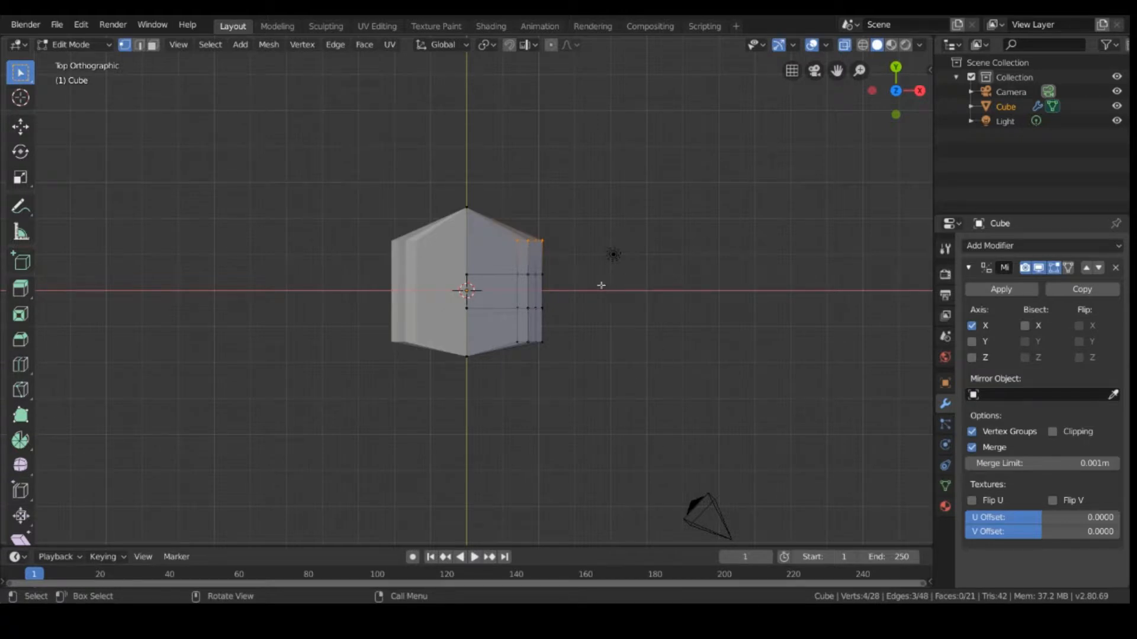
# Step: Switch to Object Mode and delete the camera and the light from the scene
pyautogui.moveTo(586, 280); pyautogui.dragTo(583, 215, button='middle')
pyautogui.moveTo(474, 373); pyautogui.dragTo(416, 285, button='middle')
pyautogui.click(414, 284)
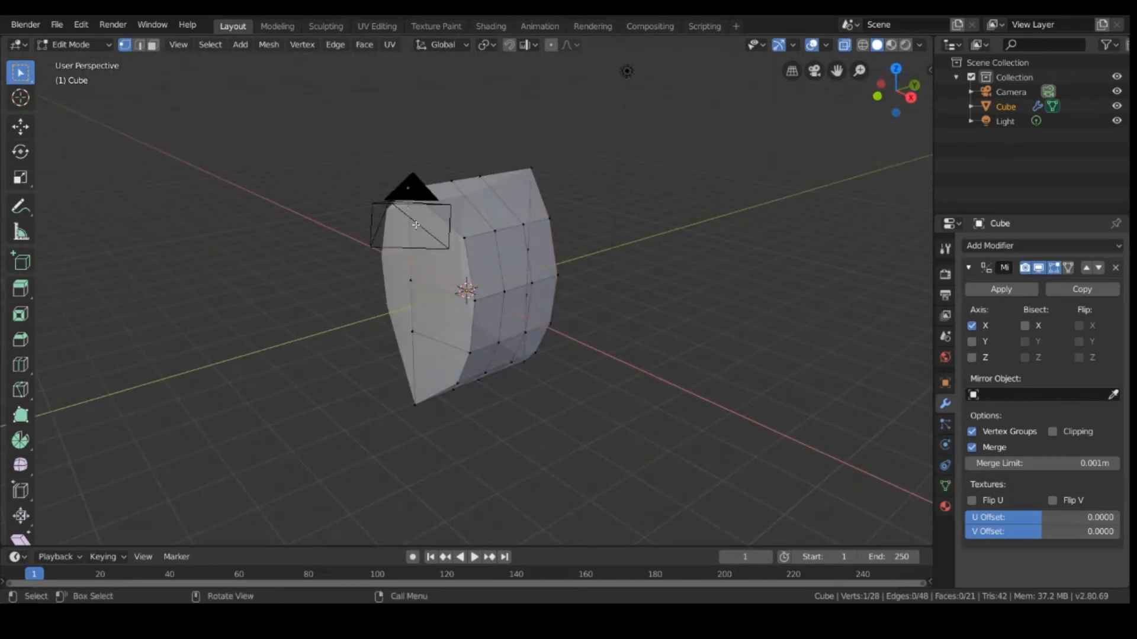
pyautogui.moveTo(322, 176); pyautogui.dragTo(391, 185, button='middle')
pyautogui.moveTo(713, 135); pyautogui.dragTo(931, 350)
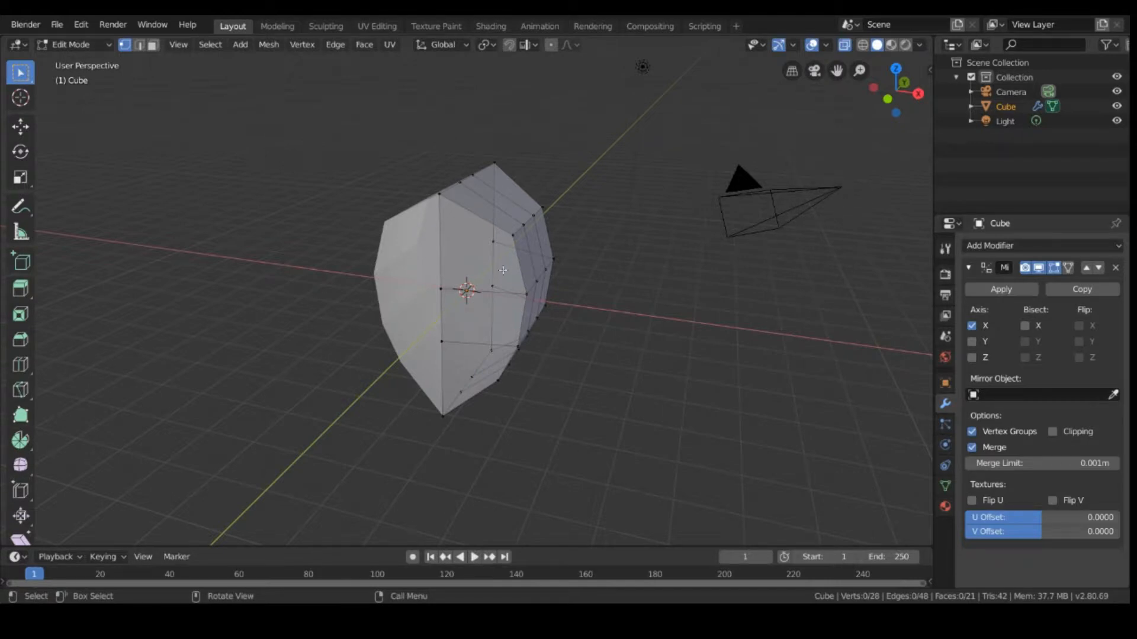
pyautogui.press('Tab')
pyautogui.moveTo(707, 123); pyautogui.dragTo(845, 294)
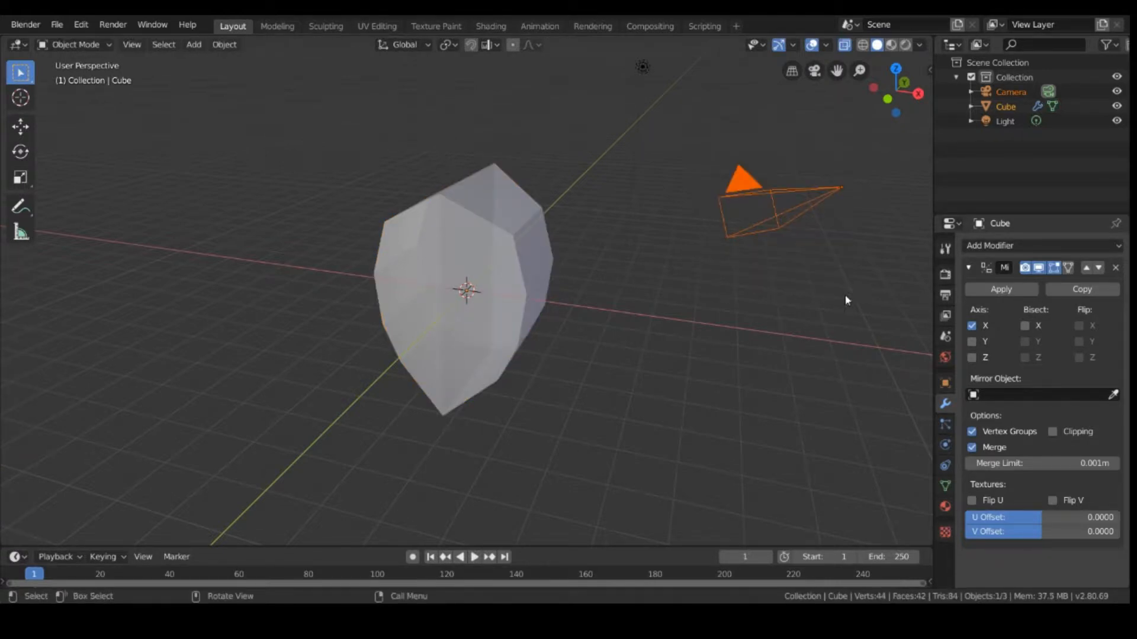
pyautogui.press('x')
pyautogui.click(830, 308)
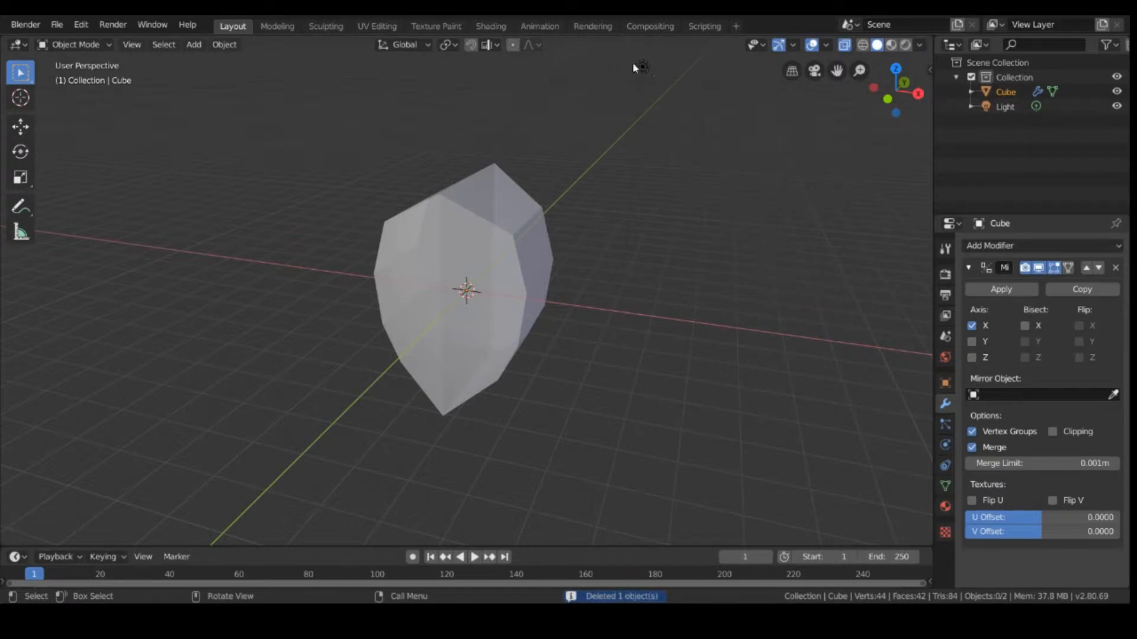
pyautogui.press('x')
pyautogui.click(738, 348)
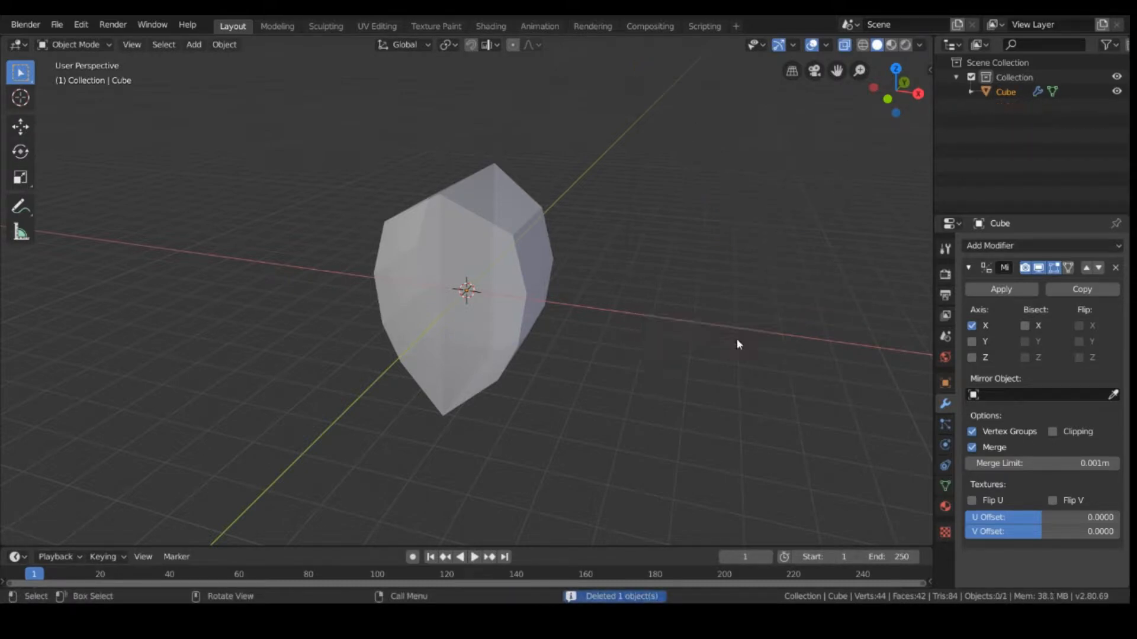
# Step: Return to editing the cube's mesh and move the mid-height front centre-seam vertex forward in the negative Y direction
pyautogui.click(389, 245)
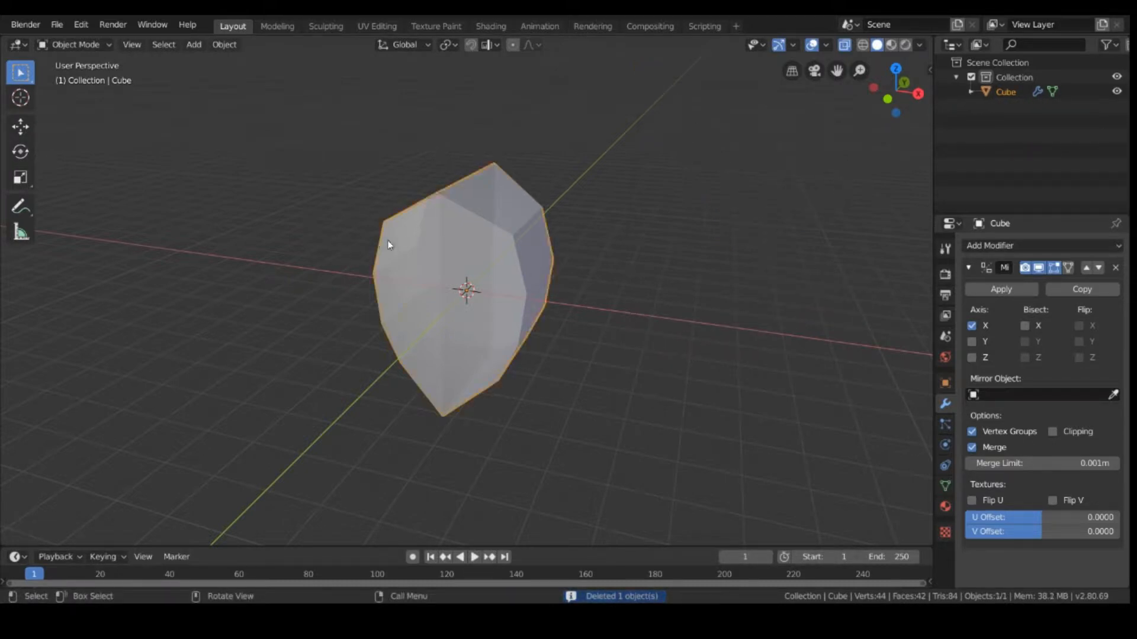
pyautogui.press('Tab')
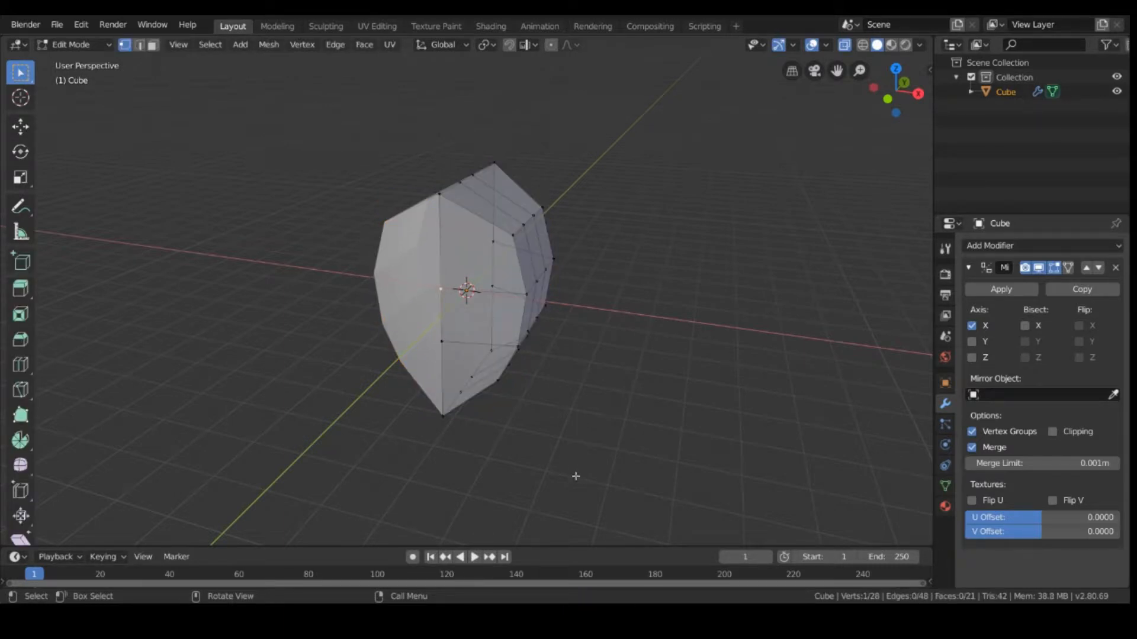
pyautogui.press('g')
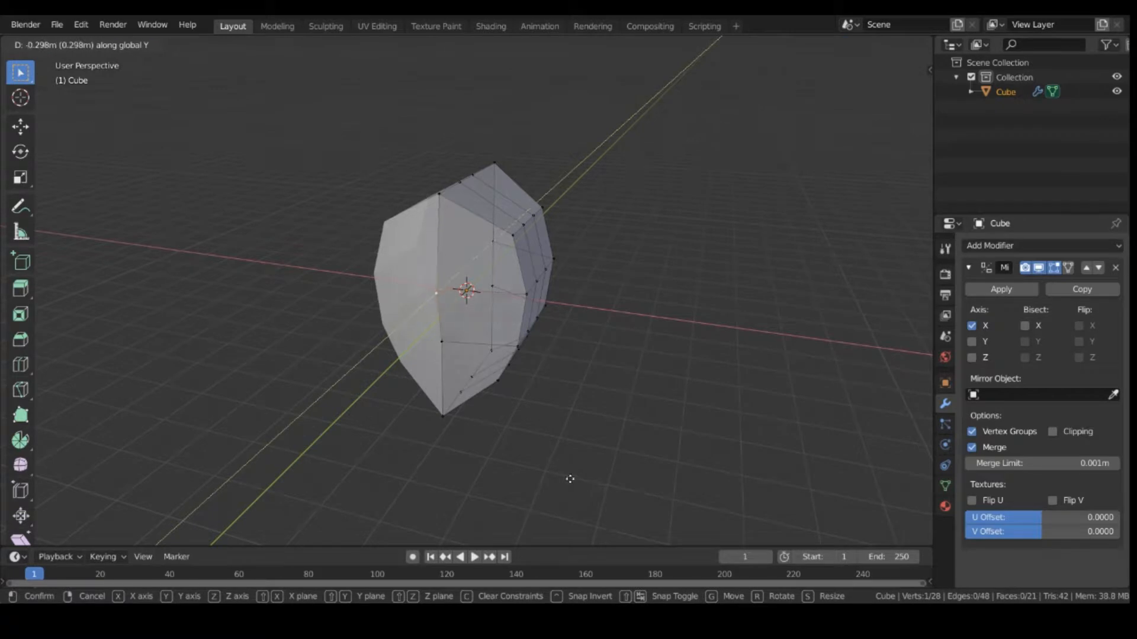
pyautogui.click(559, 486)
# Step: Move the front outer vertex of the lower loop inward along X, and adjust it slightly along Y
pyautogui.moveTo(616, 442); pyautogui.dragTo(543, 421, button='middle')
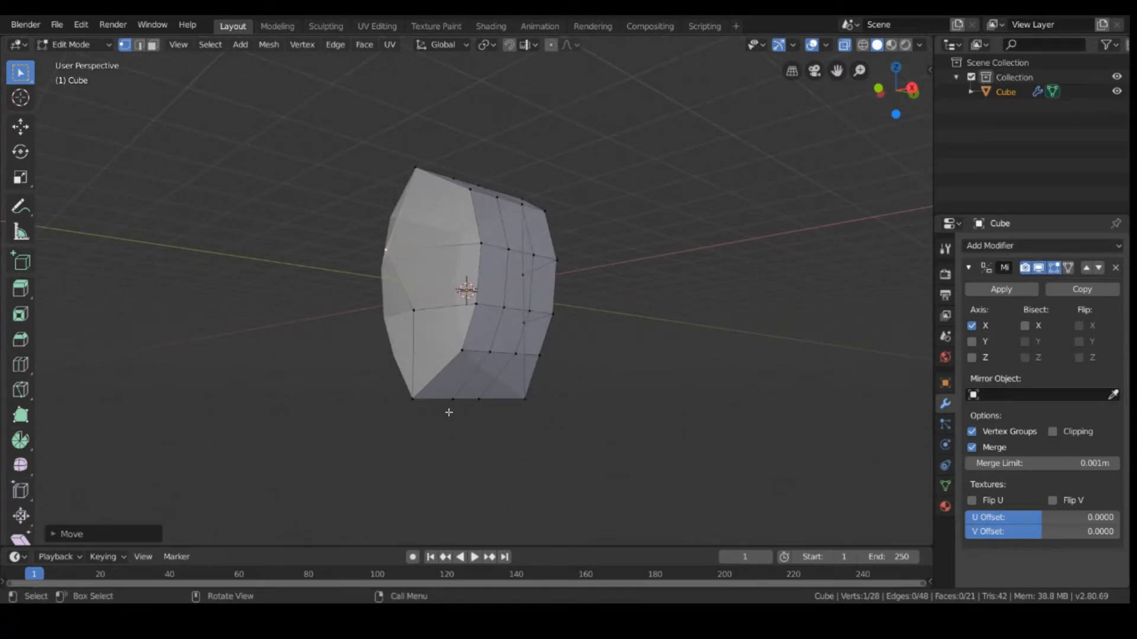
pyautogui.moveTo(507, 467); pyautogui.dragTo(498, 379, button='middle')
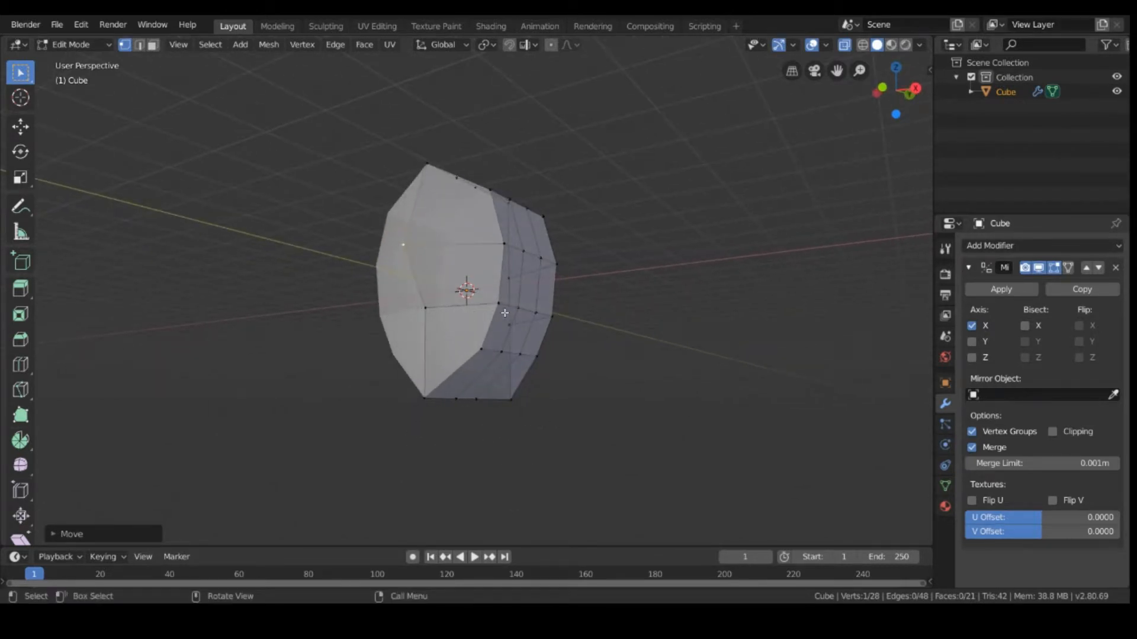
pyautogui.press('g')
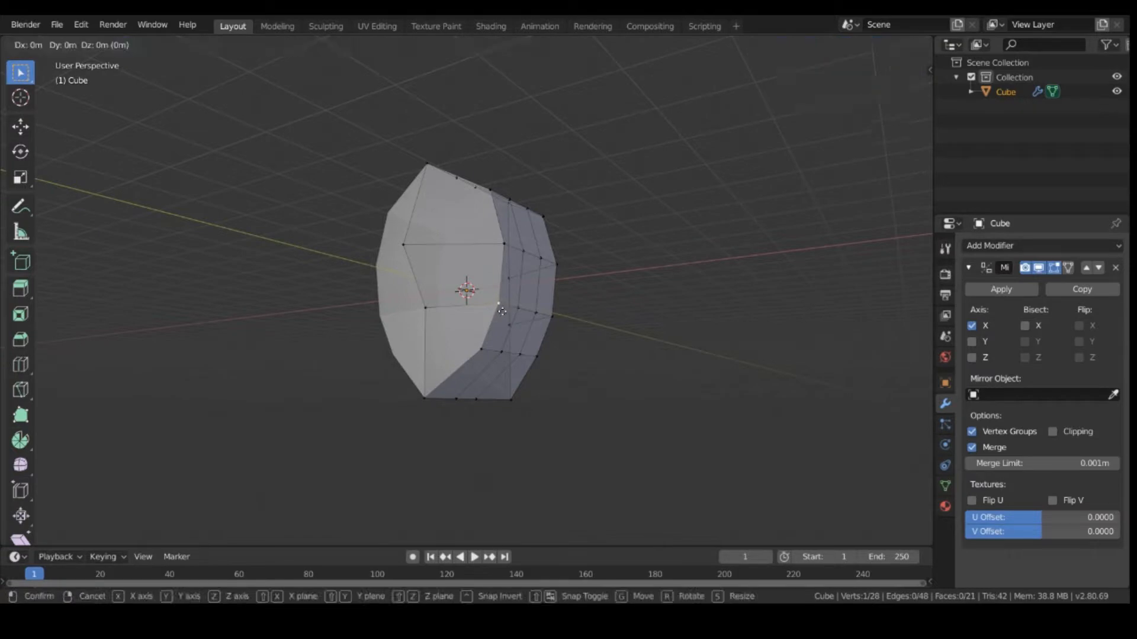
pyautogui.press('x')
pyautogui.click(486, 312)
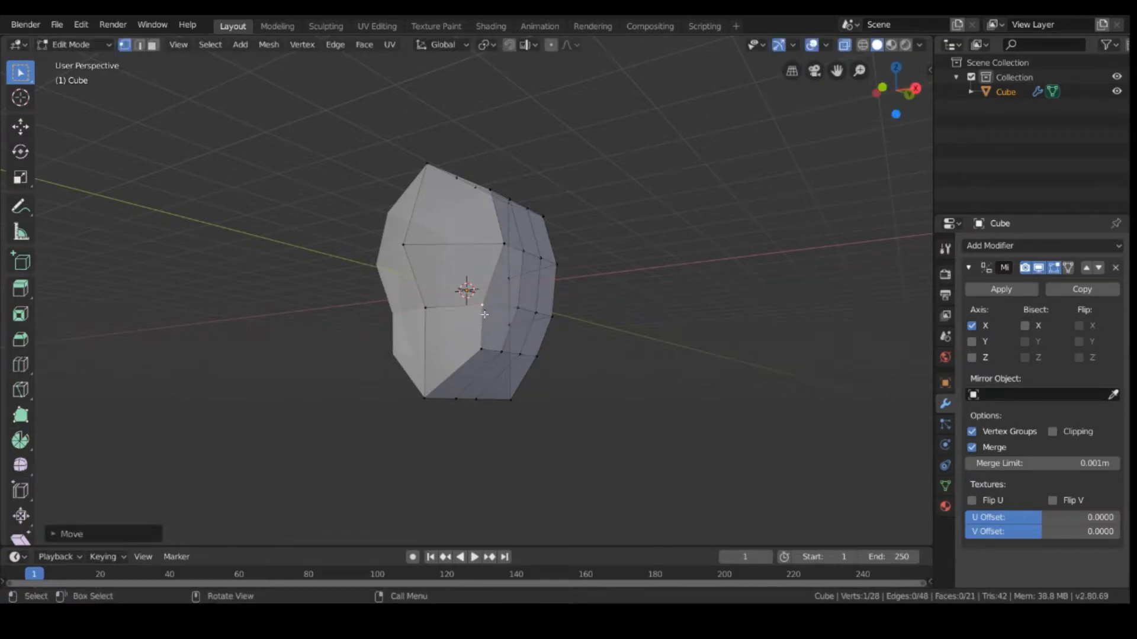
pyautogui.press('g')
pyautogui.press('y')
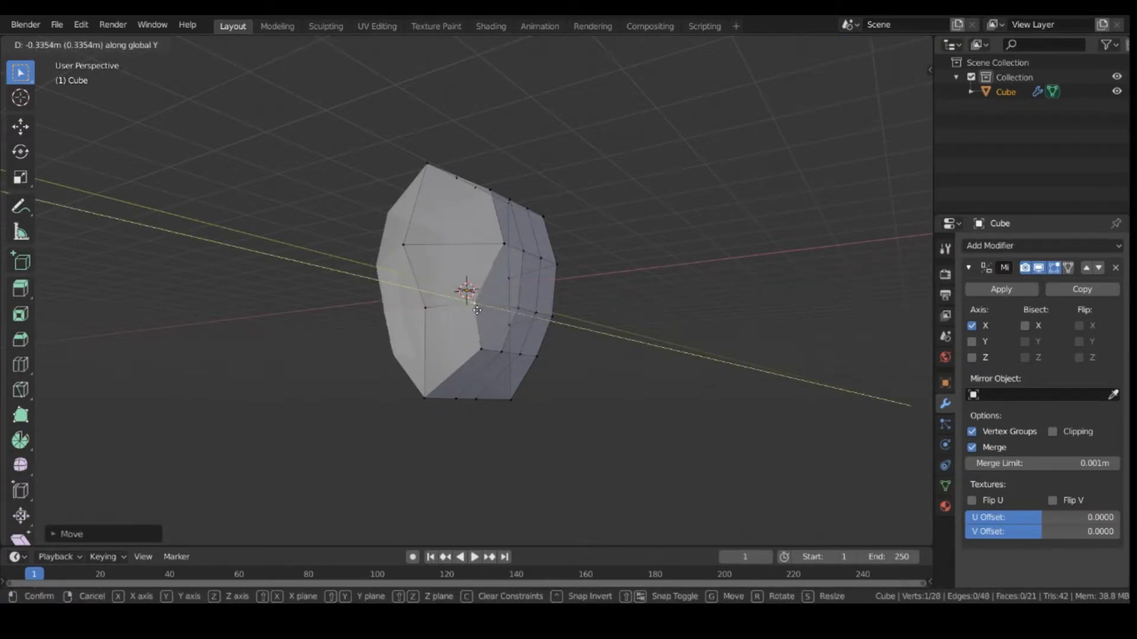
pyautogui.click(485, 311)
# Step: Lower the top front centre-seam vertex along Z to slope the forehead
pyautogui.moveTo(540, 372); pyautogui.dragTo(487, 372, button='middle')
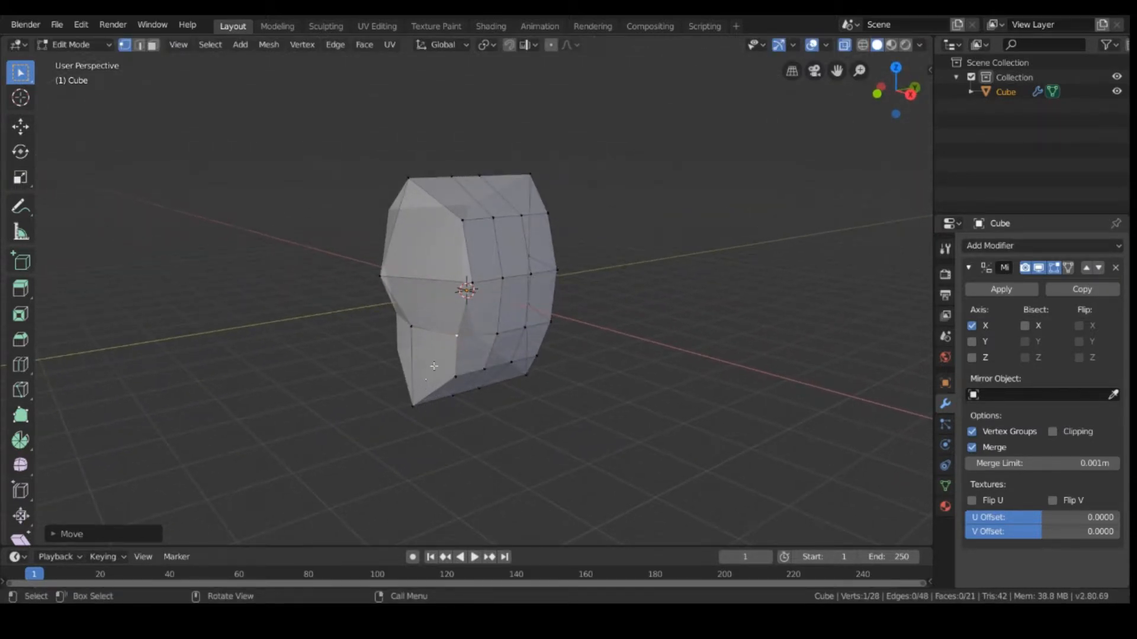
pyautogui.click(407, 182)
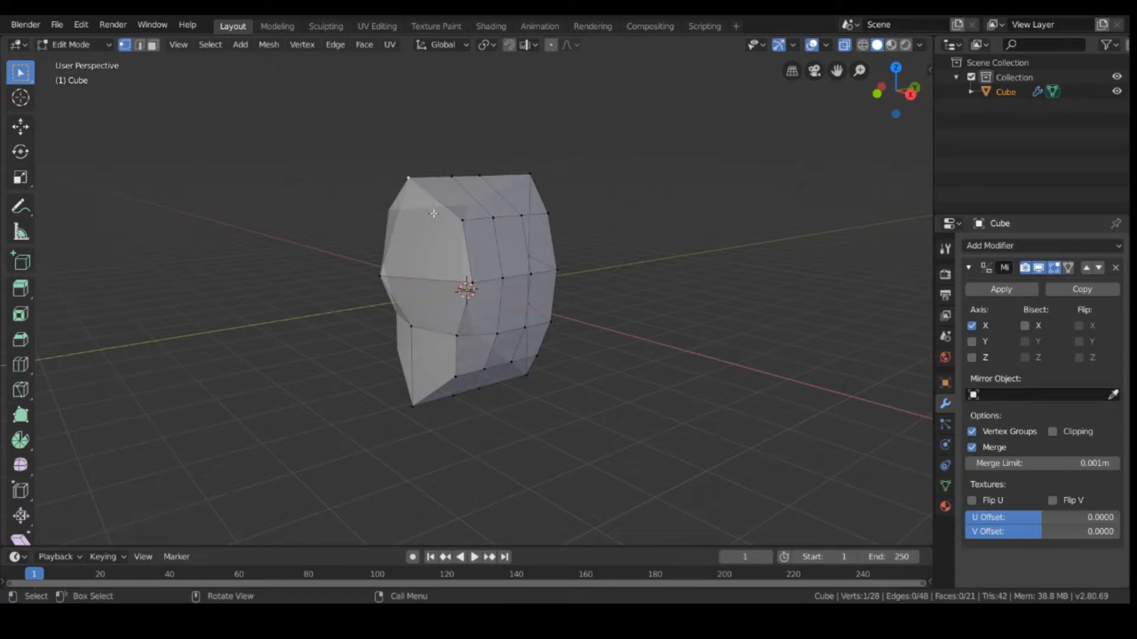
pyautogui.press('g')
pyautogui.press('z')
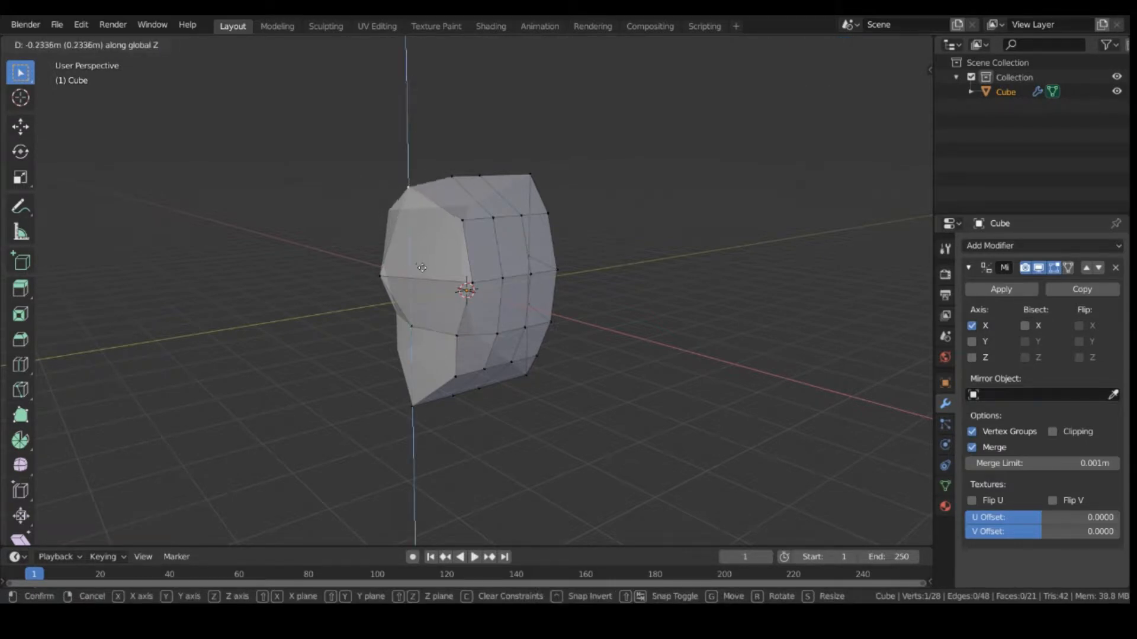
pyautogui.click(414, 272)
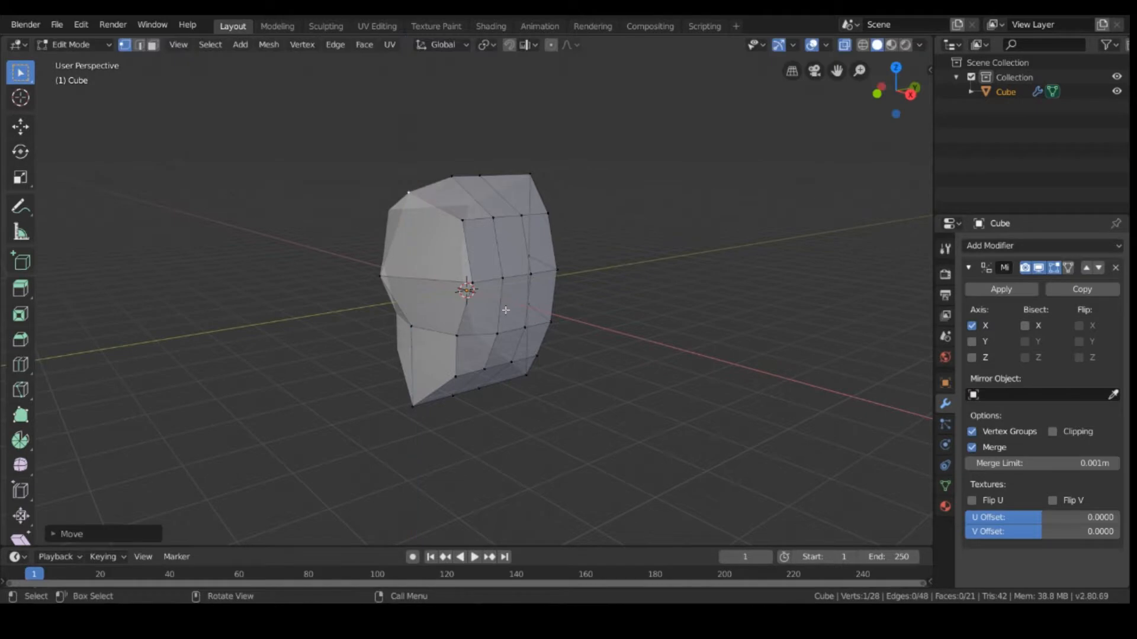
# Step: Move the top rear centre-seam vertex about 0.41 m forward along Y and about 0.62 m down
pyautogui.moveTo(343, 312); pyautogui.dragTo(296, 305, button='middle')
pyautogui.click(554, 182)
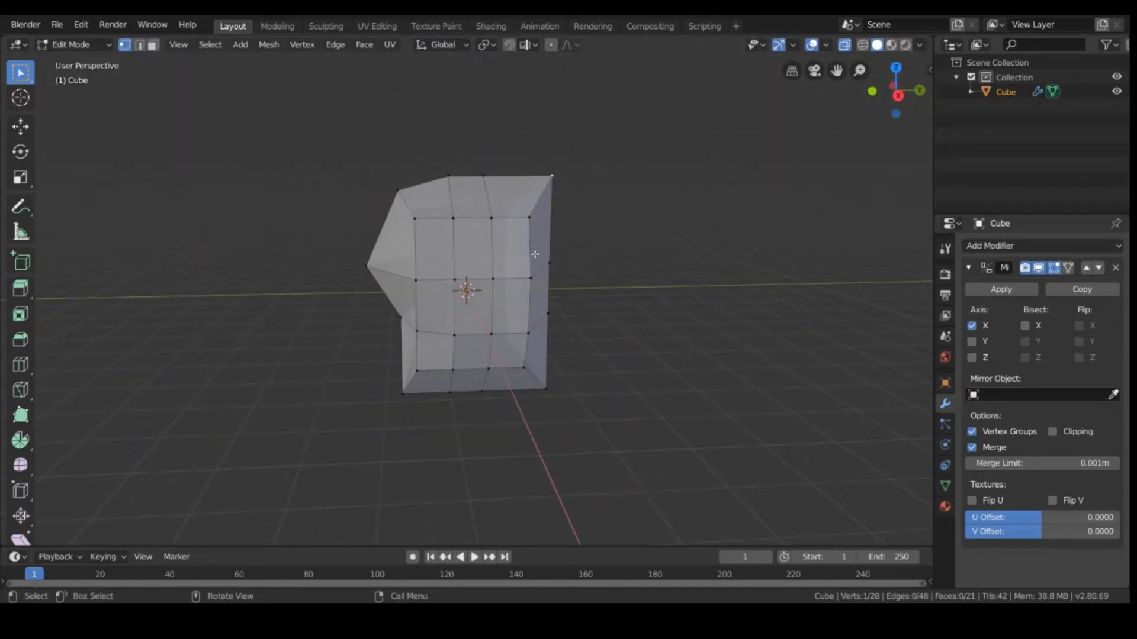
pyautogui.press('g')
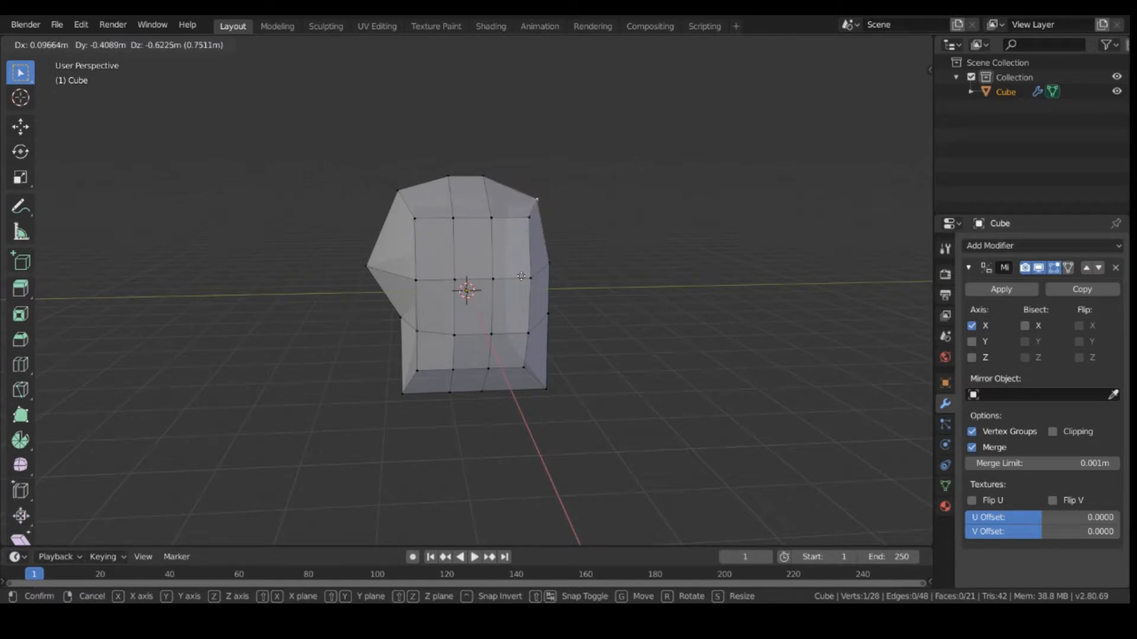
pyautogui.click(521, 277)
# Step: Lower the rear one of the two middle centre-seam vertices on the crown about 0.15 m along Z
pyautogui.moveTo(521, 277); pyautogui.dragTo(514, 124, button='middle')
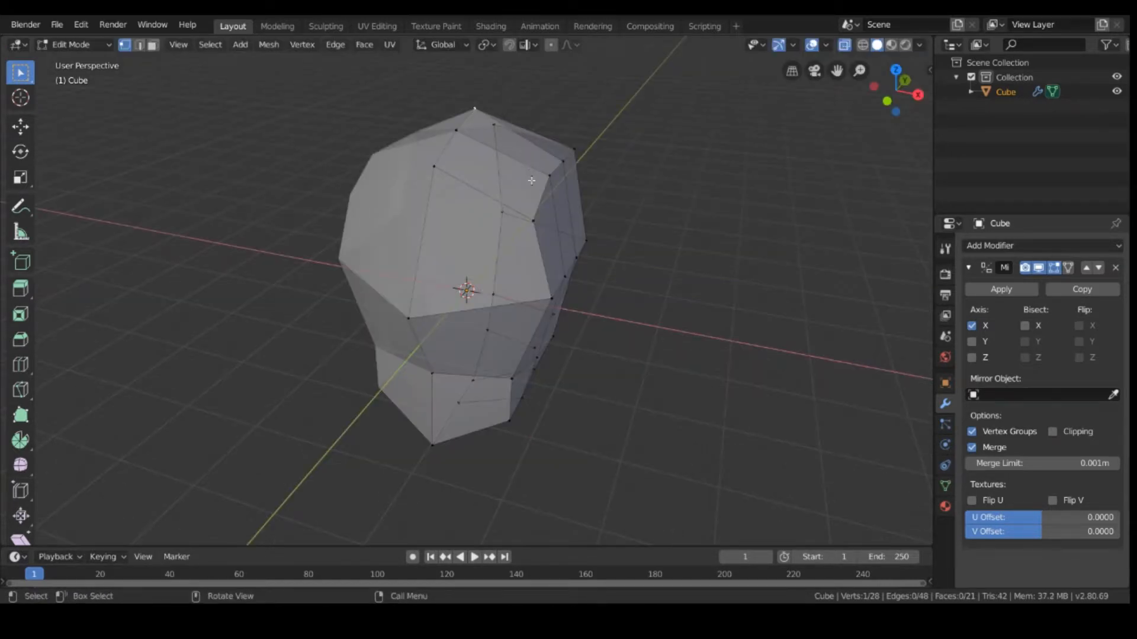
pyautogui.press('g')
pyautogui.press('z')
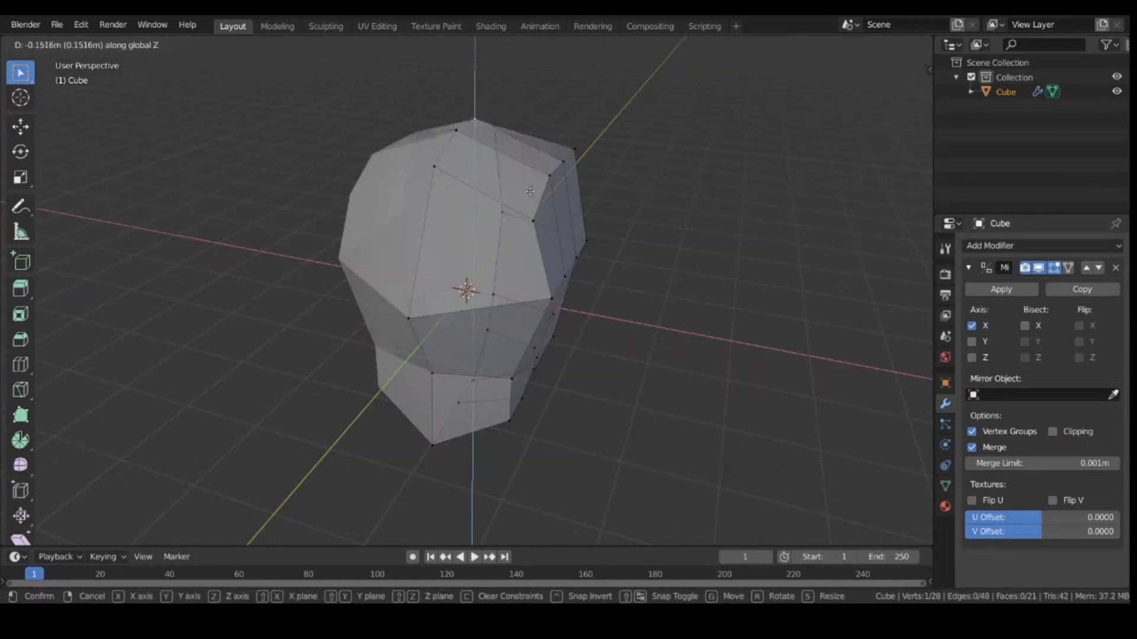
pyautogui.click(651, 187)
# Step: Move the upper rear outer corner vertex forward in the negative Y direction
pyautogui.moveTo(655, 185); pyautogui.dragTo(602, 173, button='middle')
pyautogui.click(602, 173)
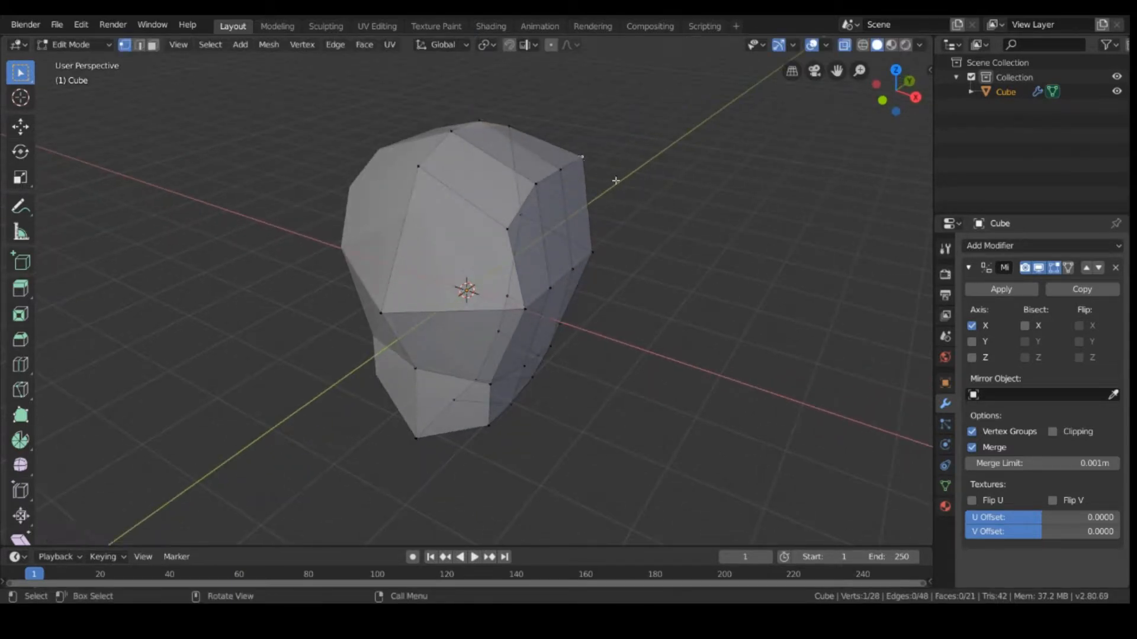
pyautogui.press('g')
pyautogui.press('y')
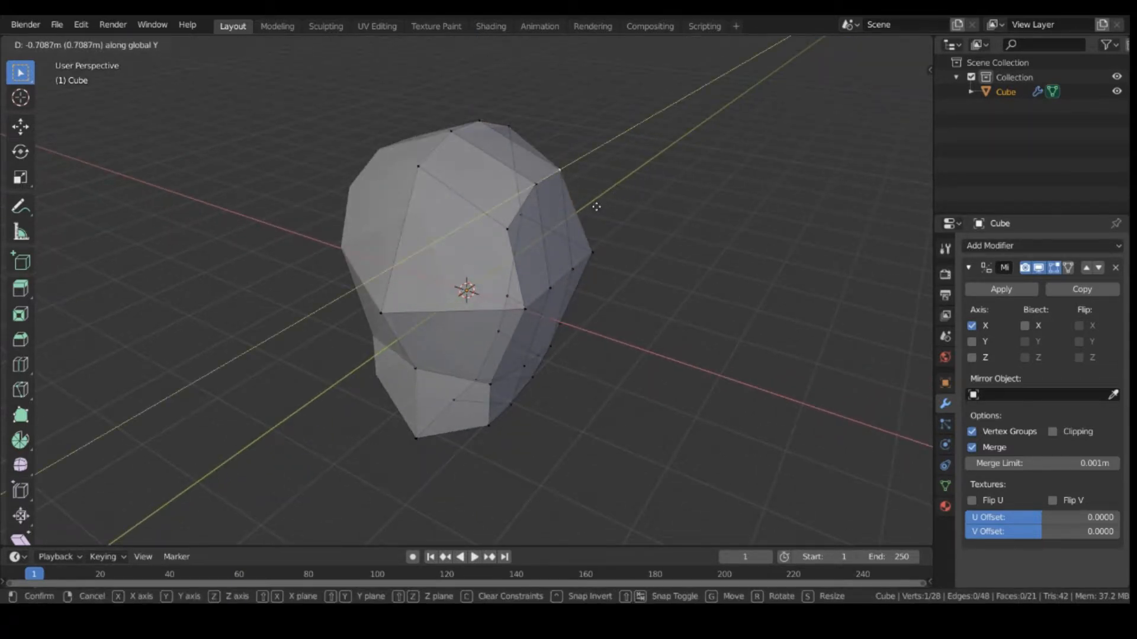
pyautogui.click(577, 212)
# Step: Move the upper rear outer corner vertex about 0.26 m back along Y, and adjust it along X
pyautogui.moveTo(578, 212); pyautogui.dragTo(544, 208, button='middle')
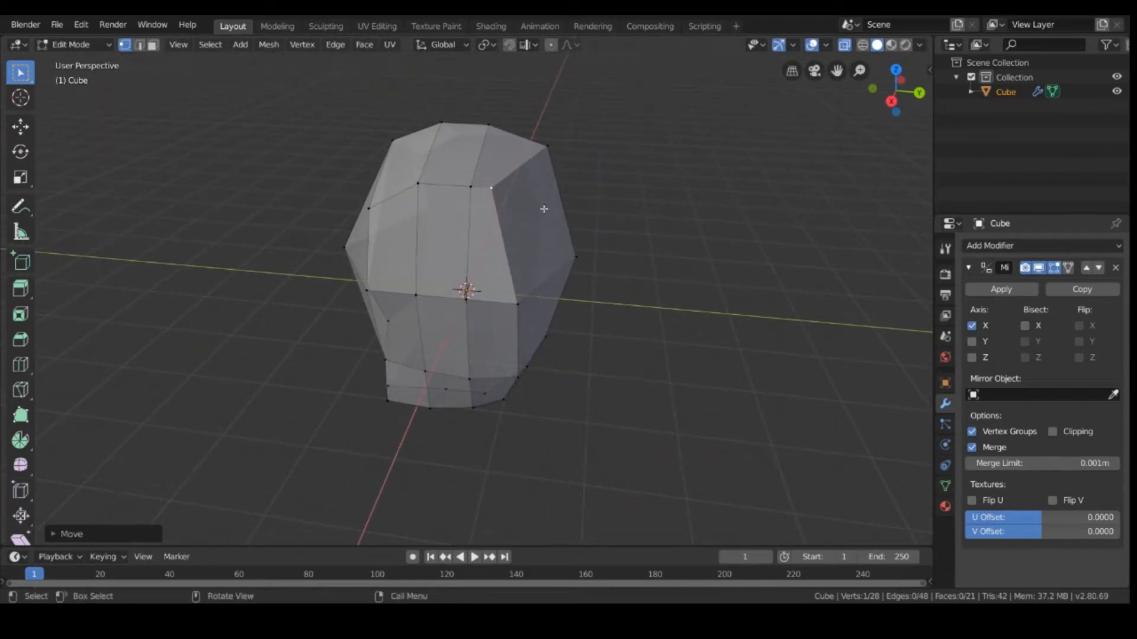
pyautogui.press('g')
pyautogui.press('y')
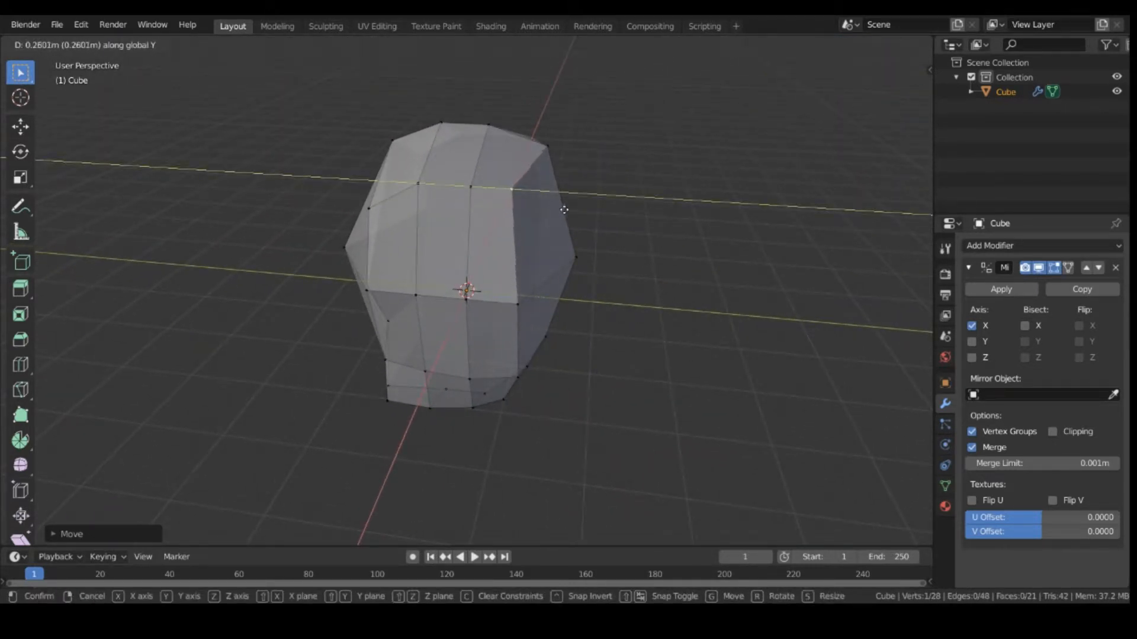
pyautogui.click(564, 210)
pyautogui.moveTo(560, 372); pyautogui.dragTo(576, 356, button='middle')
pyautogui.press('g')
pyautogui.press('x')
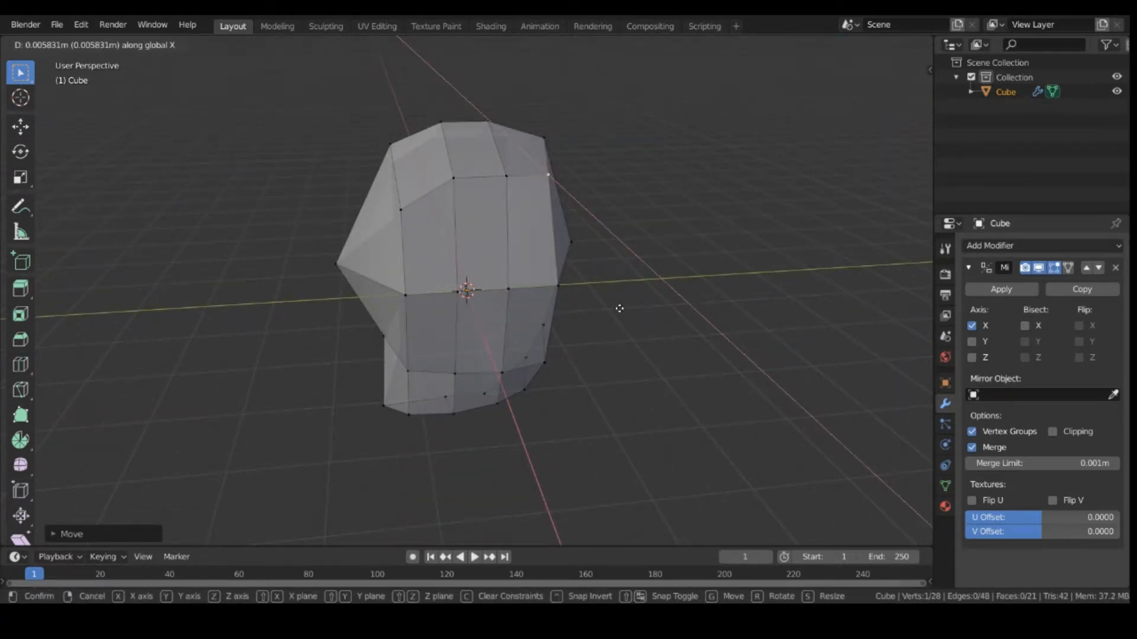
pyautogui.click(634, 386)
# Step: Lower the upper rear outer corner vertex along Z and shift it along X to round the back of the head
pyautogui.moveTo(634, 385); pyautogui.dragTo(538, 433, button='middle')
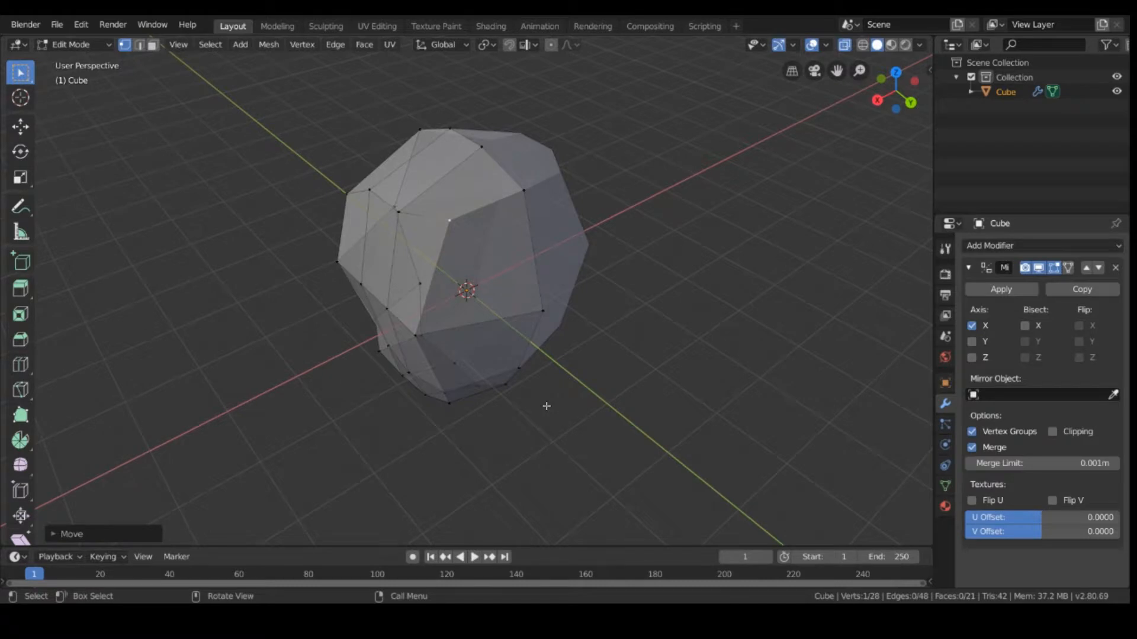
pyautogui.press('g')
pyautogui.press('z')
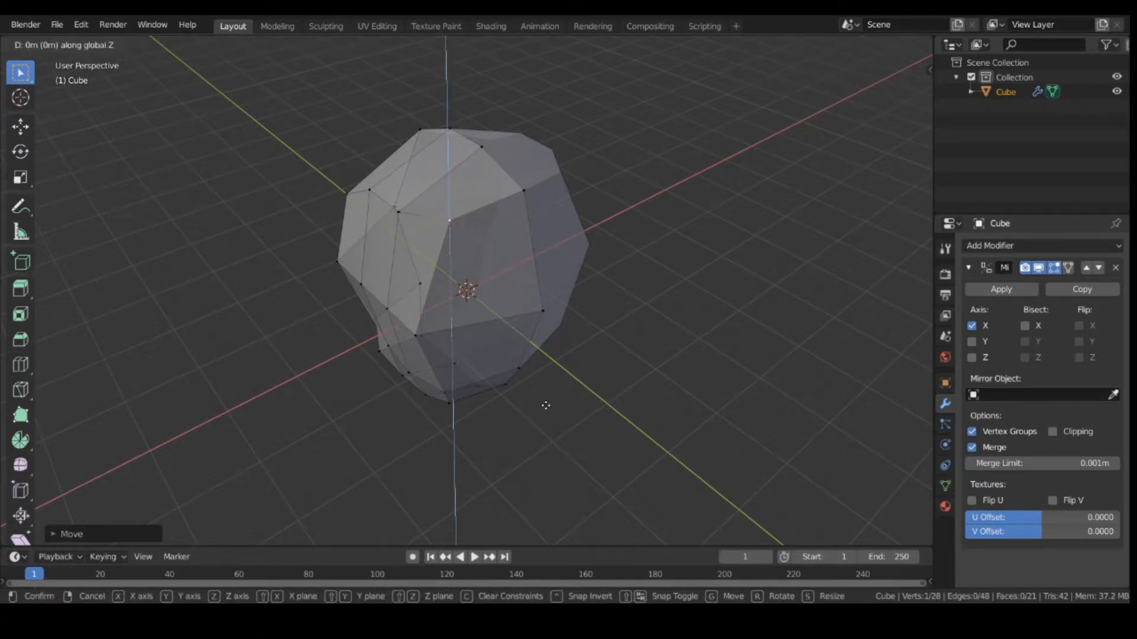
pyautogui.click(556, 436)
pyautogui.moveTo(556, 437); pyautogui.dragTo(579, 333, button='middle')
pyautogui.press('g')
pyautogui.press('x')
pyautogui.click(665, 396)
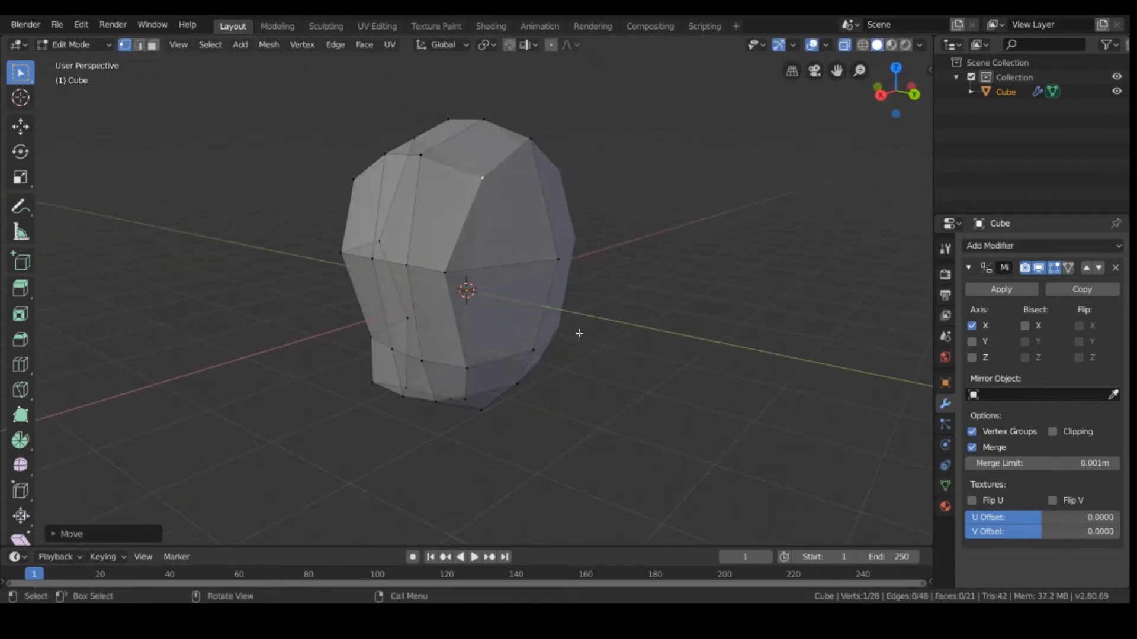
# Step: Move the mid-height rear outer corner vertex inward along X and about 0.16 m back along Y
pyautogui.click(439, 277)
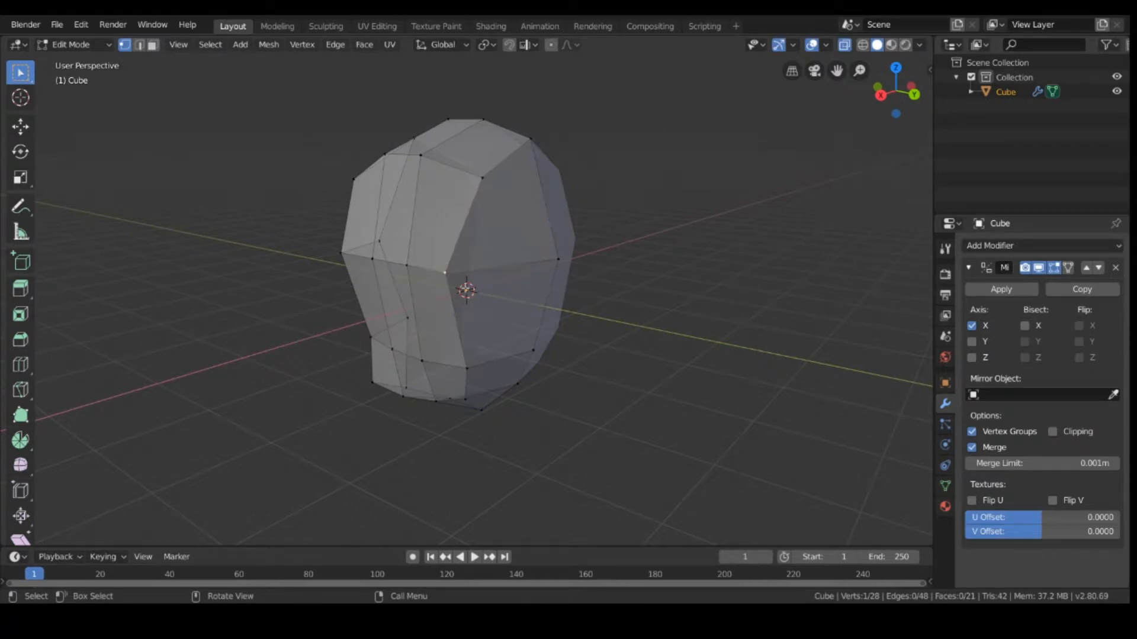
pyautogui.press('g')
pyautogui.press('x')
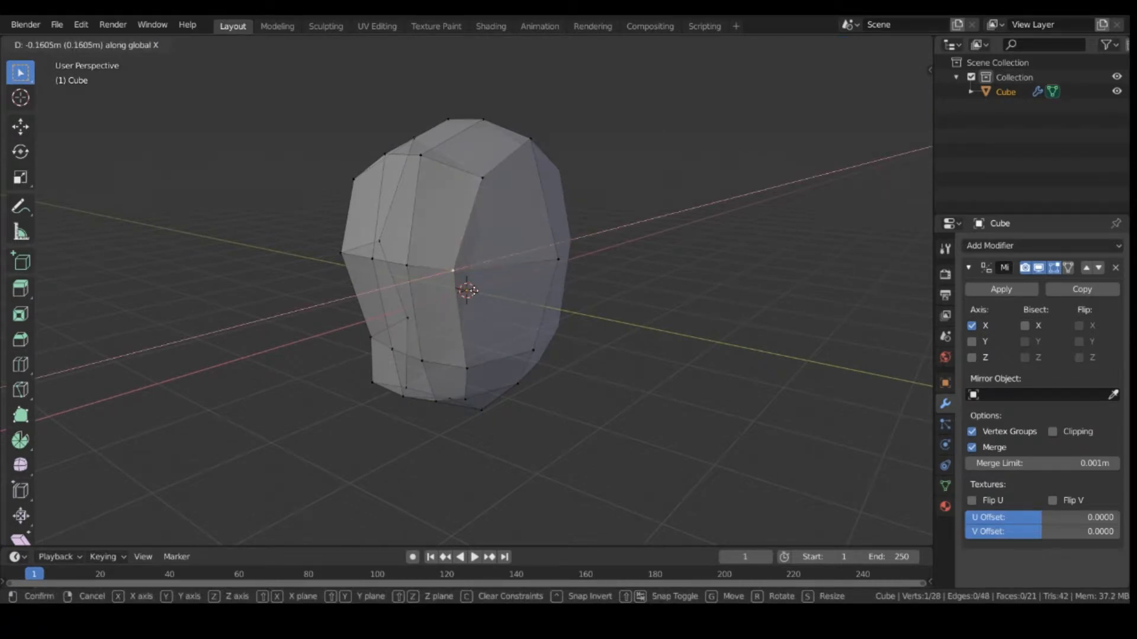
pyautogui.click(476, 292)
pyautogui.press('g')
pyautogui.press('y')
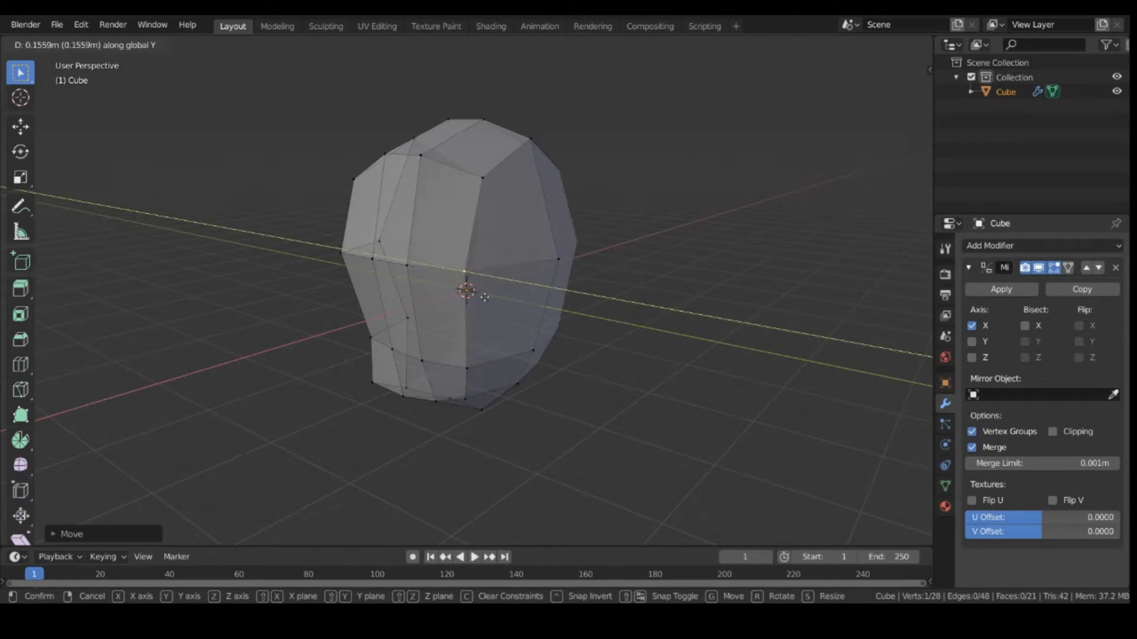
pyautogui.click(487, 298)
# Step: Move the upper rear outer corner vertex slightly further back along Y
pyautogui.moveTo(615, 415); pyautogui.dragTo(545, 337, button='middle')
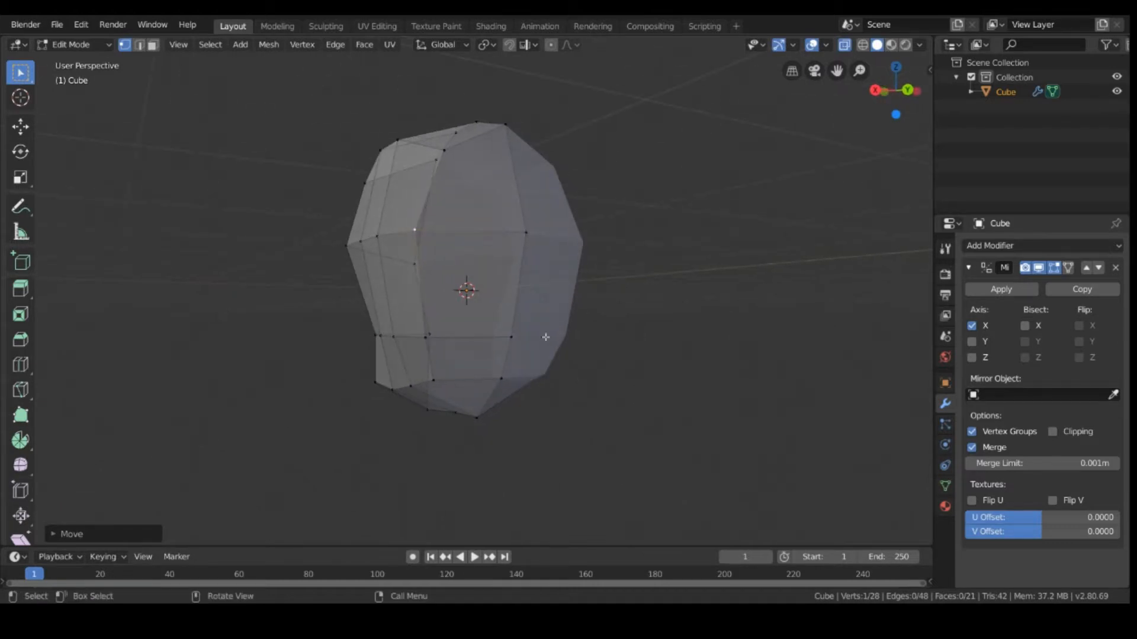
pyautogui.click(447, 143)
pyautogui.press('g')
pyautogui.press('y')
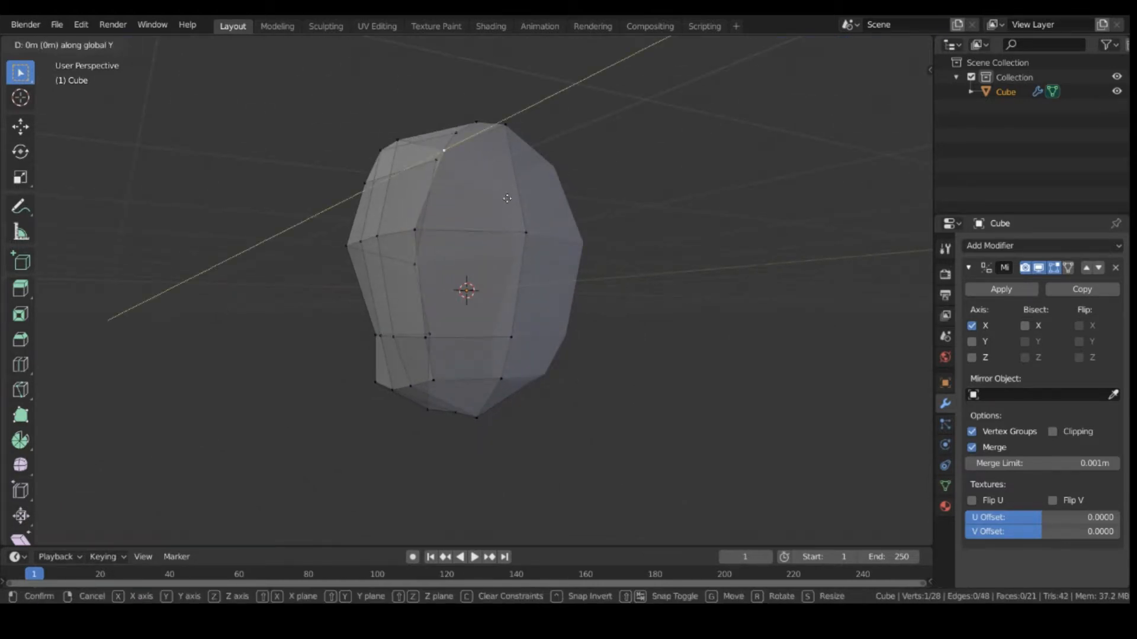
pyautogui.click(526, 217)
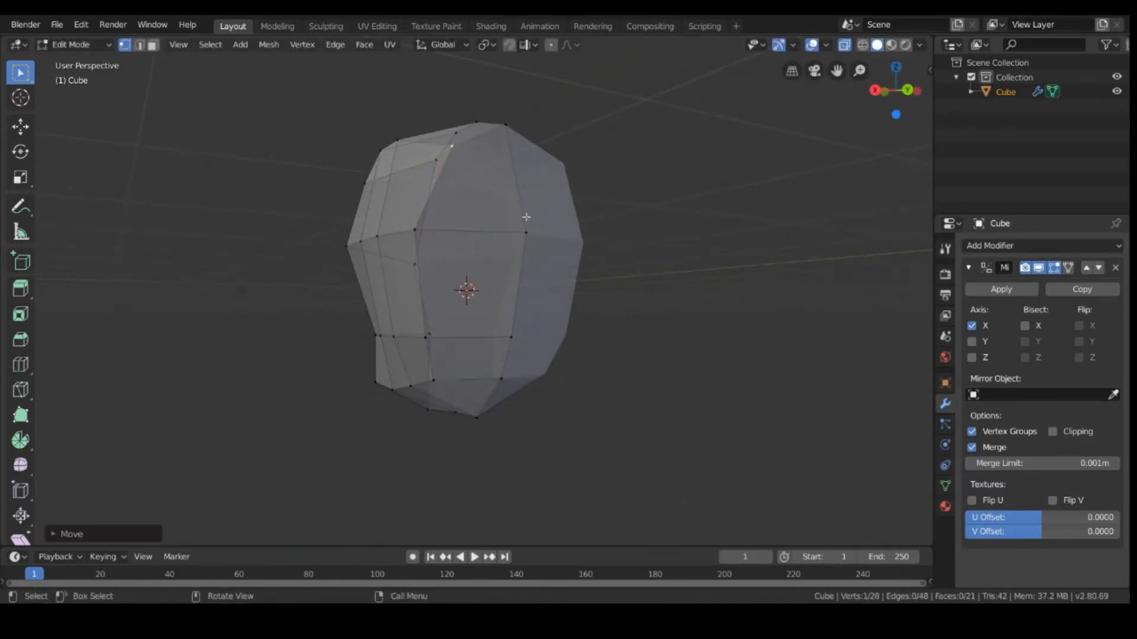
# Step: Move the lower rear centre-seam vertex about 0.19 m back along Y
pyautogui.moveTo(510, 251); pyautogui.dragTo(561, 244, button='middle')
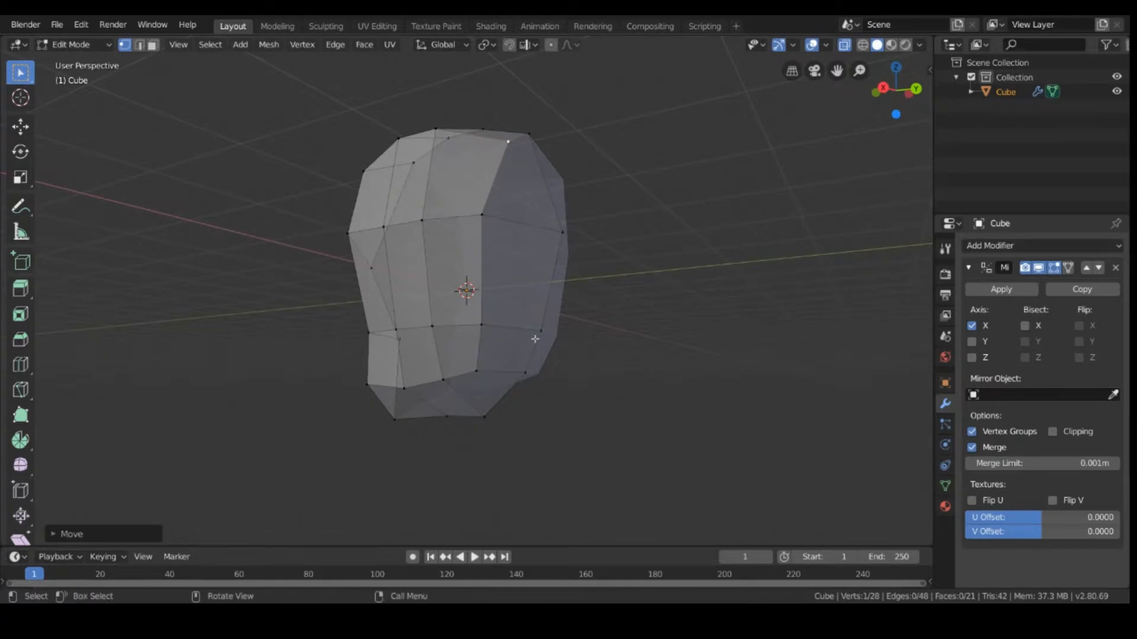
pyautogui.press('g')
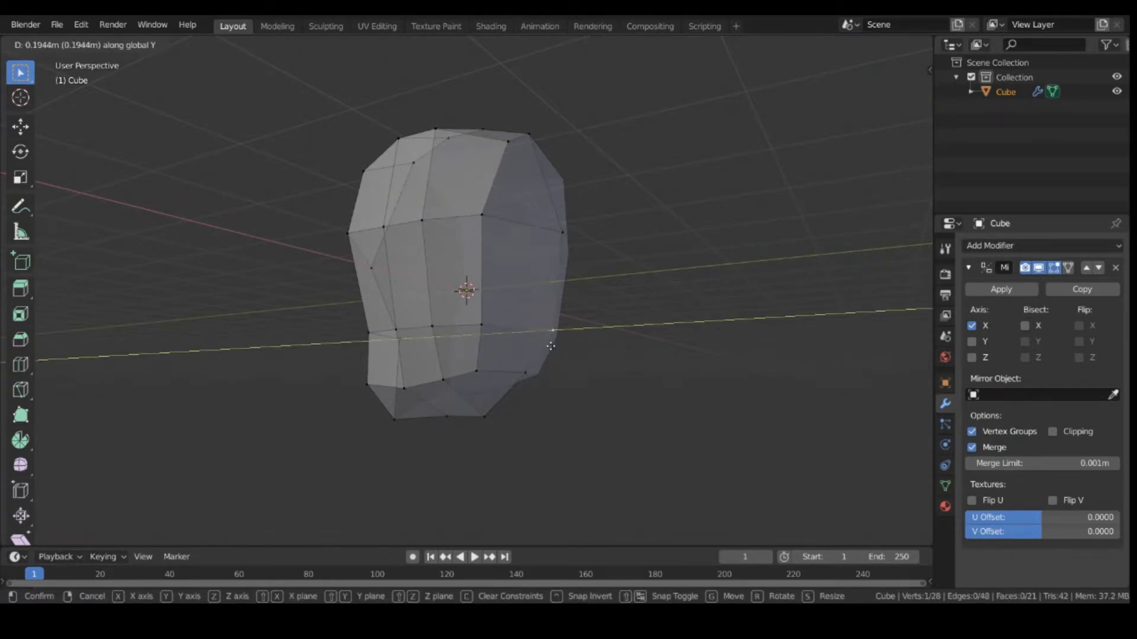
pyautogui.click(548, 346)
# Step: Move the lower rear outer corner vertex back along Y
pyautogui.moveTo(581, 353); pyautogui.dragTo(497, 327, button='middle')
pyautogui.click(461, 330)
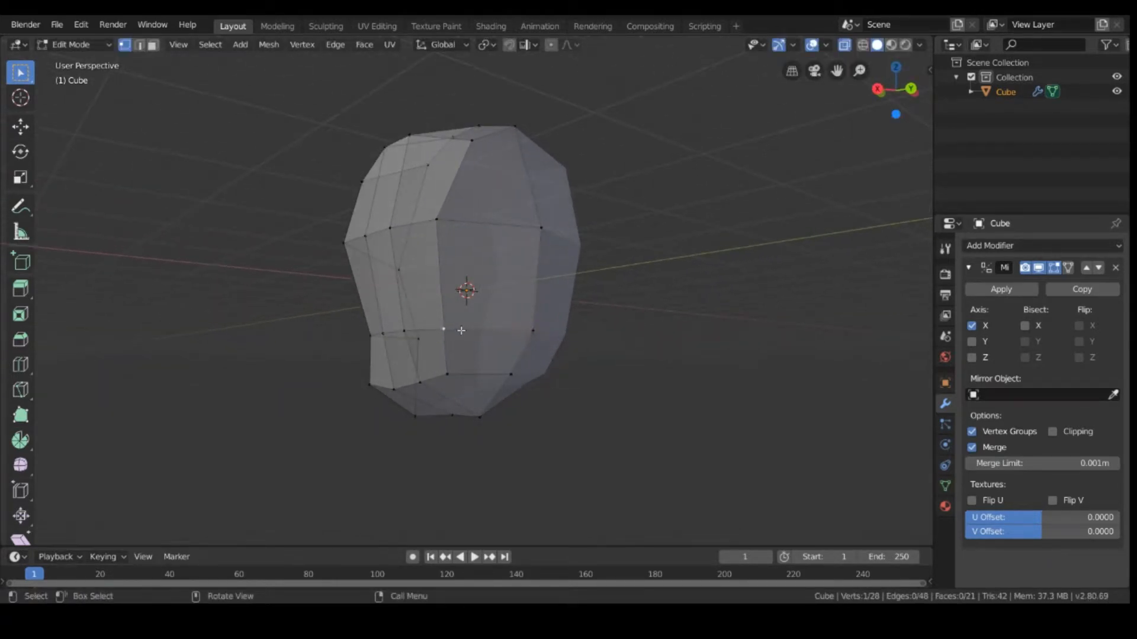
pyautogui.press('g')
pyautogui.press('x')
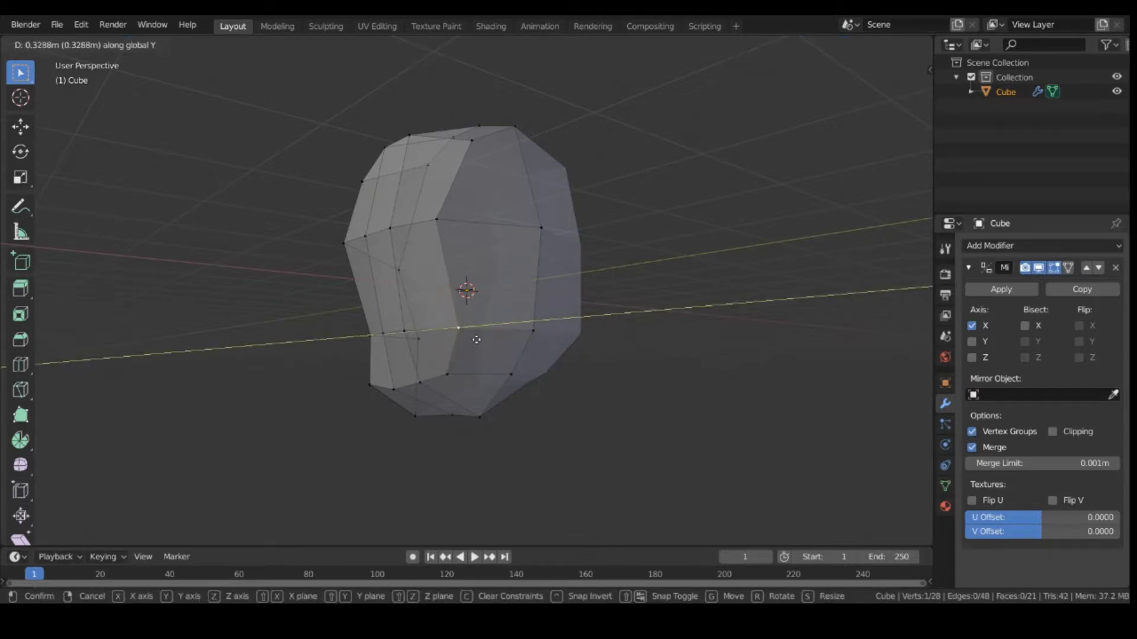
pyautogui.click(468, 336)
# Step: Move the mid-height front outer corner vertex about 0.5 m inward along negative X to narrow the face
pyautogui.moveTo(502, 397); pyautogui.dragTo(573, 426, button='middle')
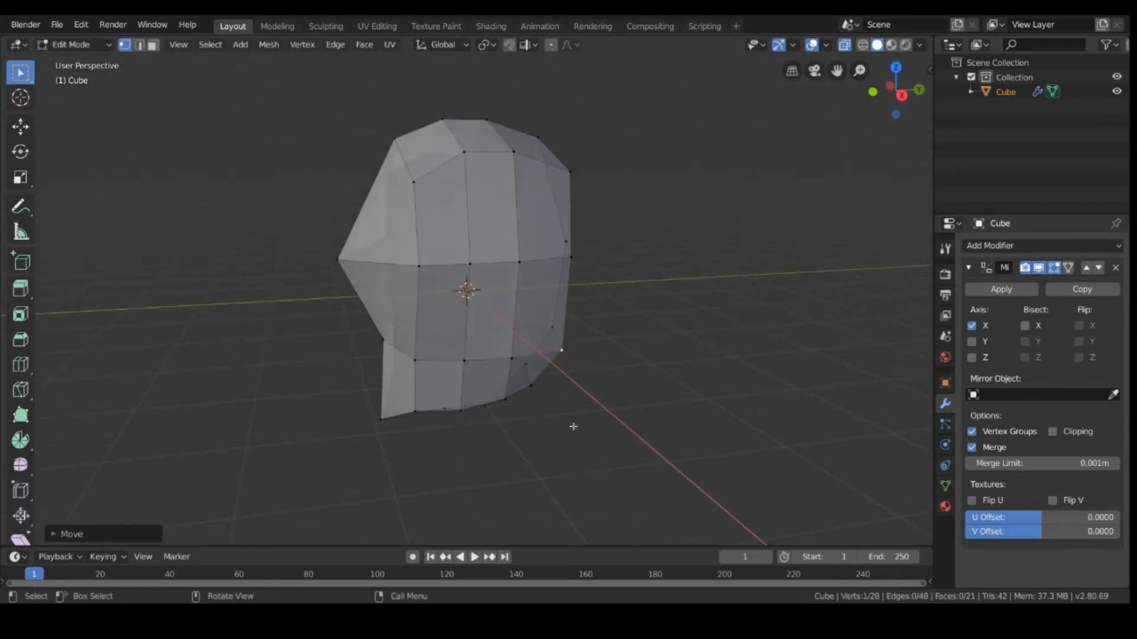
pyautogui.moveTo(253, 360); pyautogui.dragTo(382, 337, button='middle')
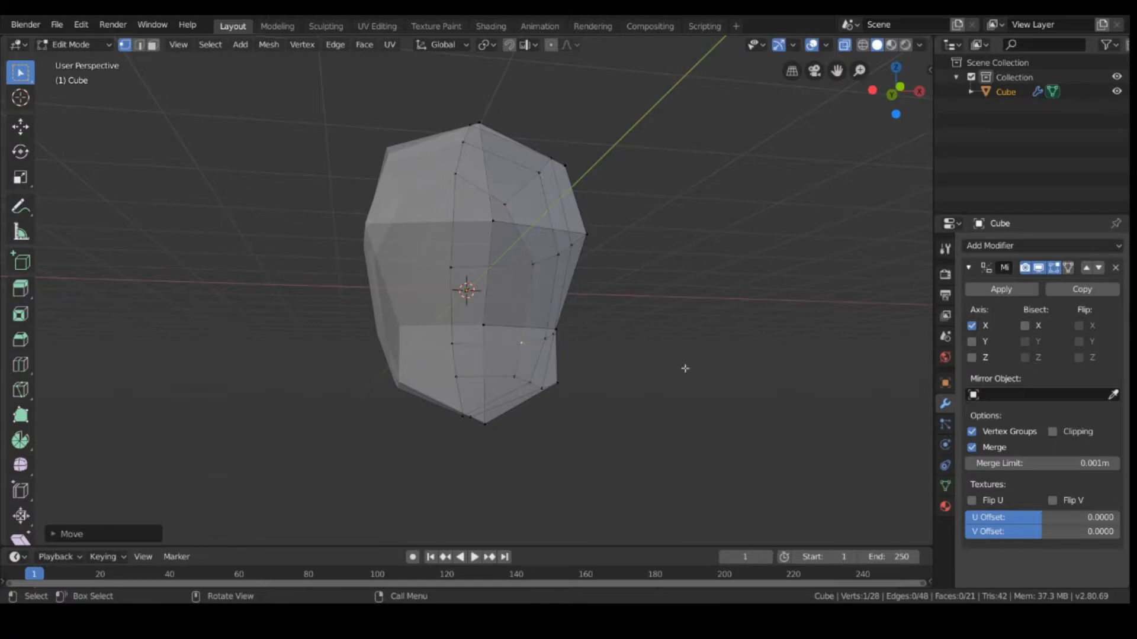
pyautogui.moveTo(685, 368); pyautogui.dragTo(663, 389, button='middle')
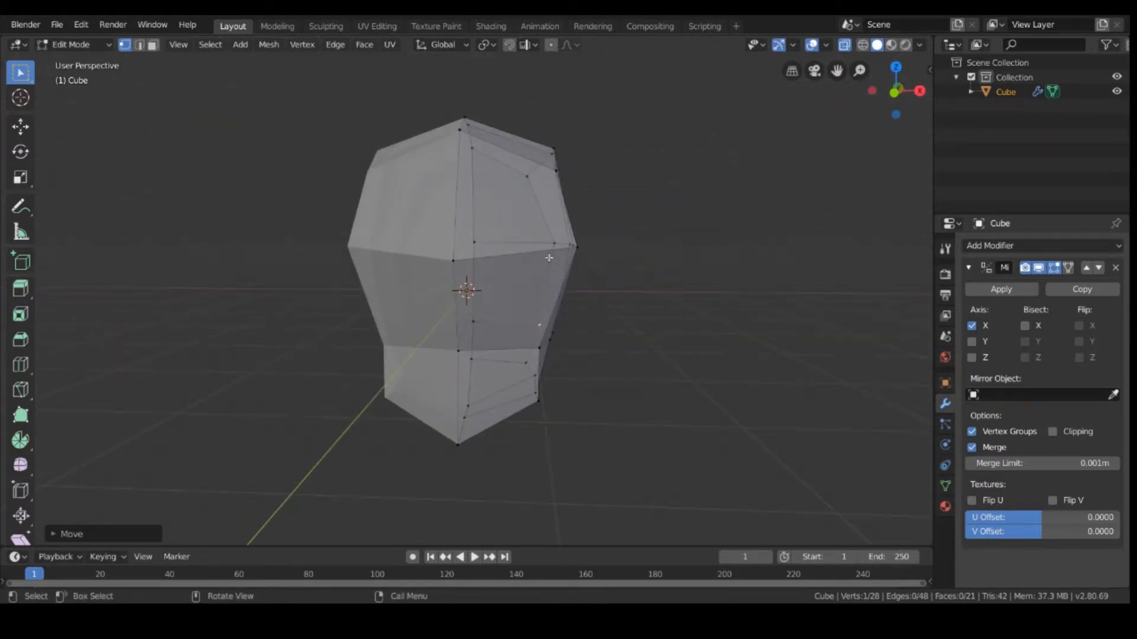
pyautogui.moveTo(549, 257); pyautogui.dragTo(586, 282, button='middle')
pyautogui.click(570, 267)
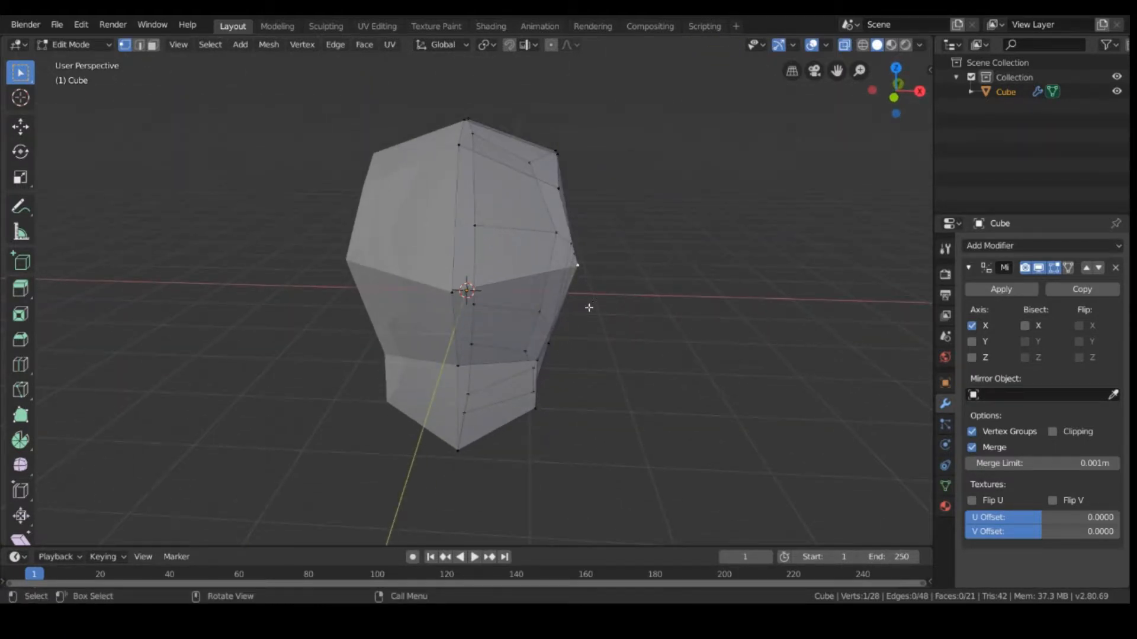
pyautogui.press('g')
pyautogui.press('y')
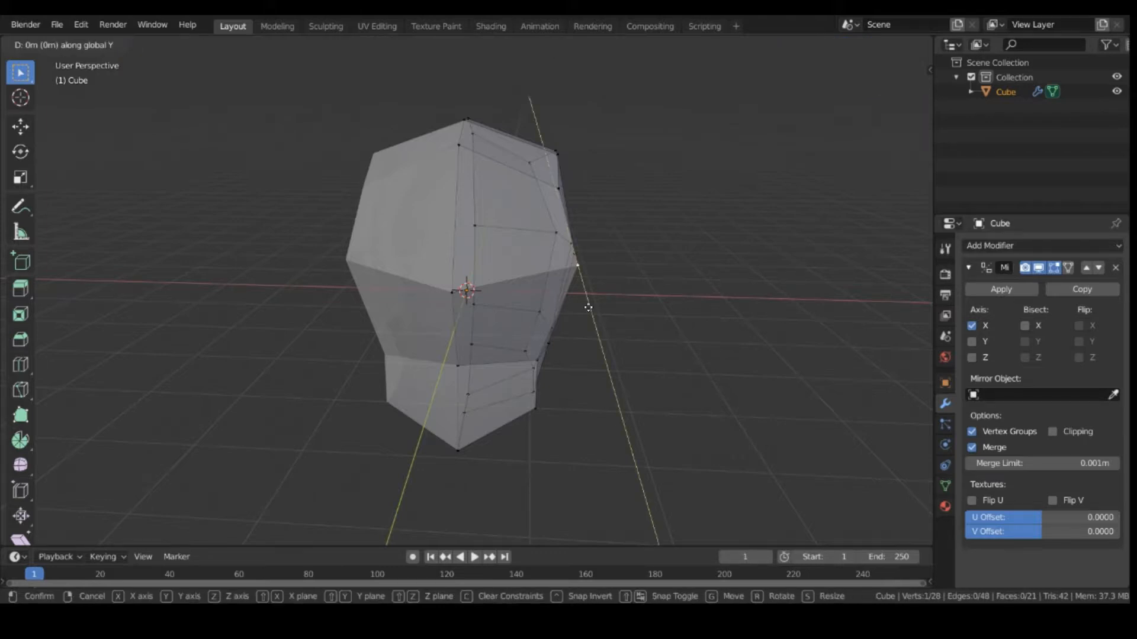
pyautogui.rightClick(550, 329)
pyautogui.press('g')
pyautogui.press('x')
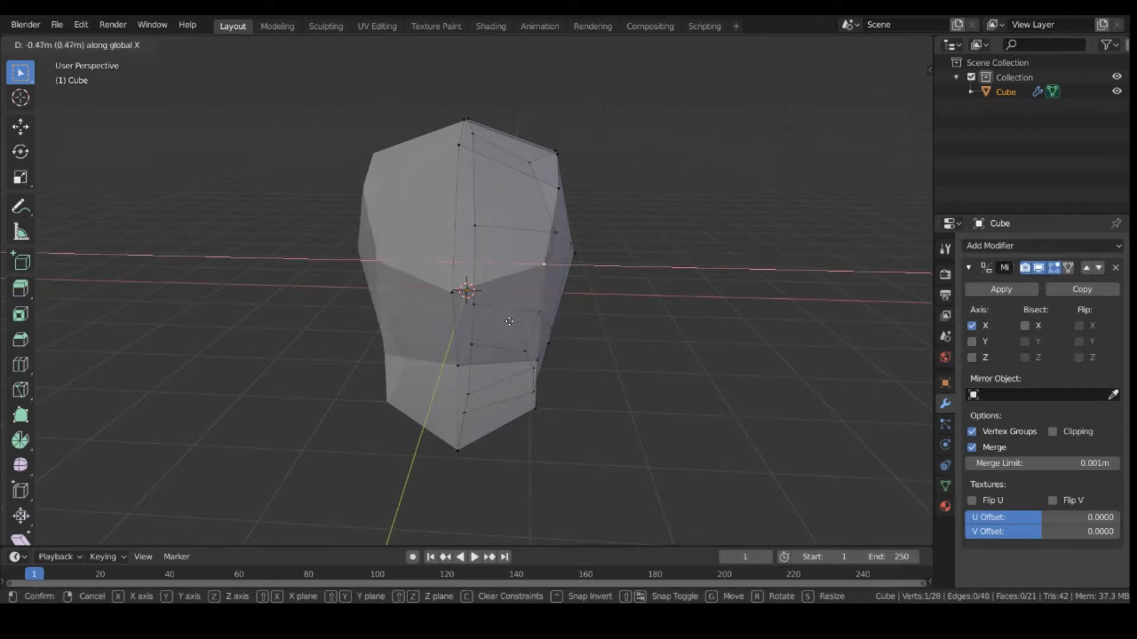
pyautogui.click(505, 320)
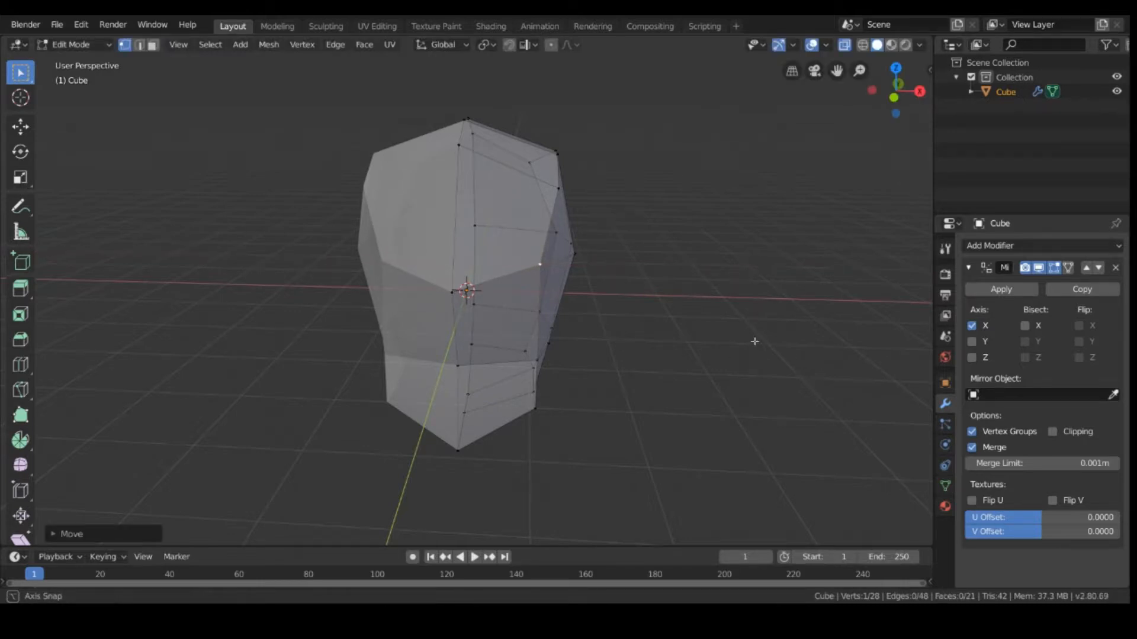
# Step: Turn off X-ray display and move the mid-height front centre-seam vertex back along Y
pyautogui.moveTo(754, 337)
pyautogui.mouseDown(button='middle')
pyautogui.moveTo(763, 284)
pyautogui.moveTo(751, 262)
pyautogui.moveTo(685, 304)
pyautogui.moveTo(652, 356)
pyautogui.moveTo(685, 376)
pyautogui.moveTo(767, 351)
pyautogui.mouseUp(button='middle')
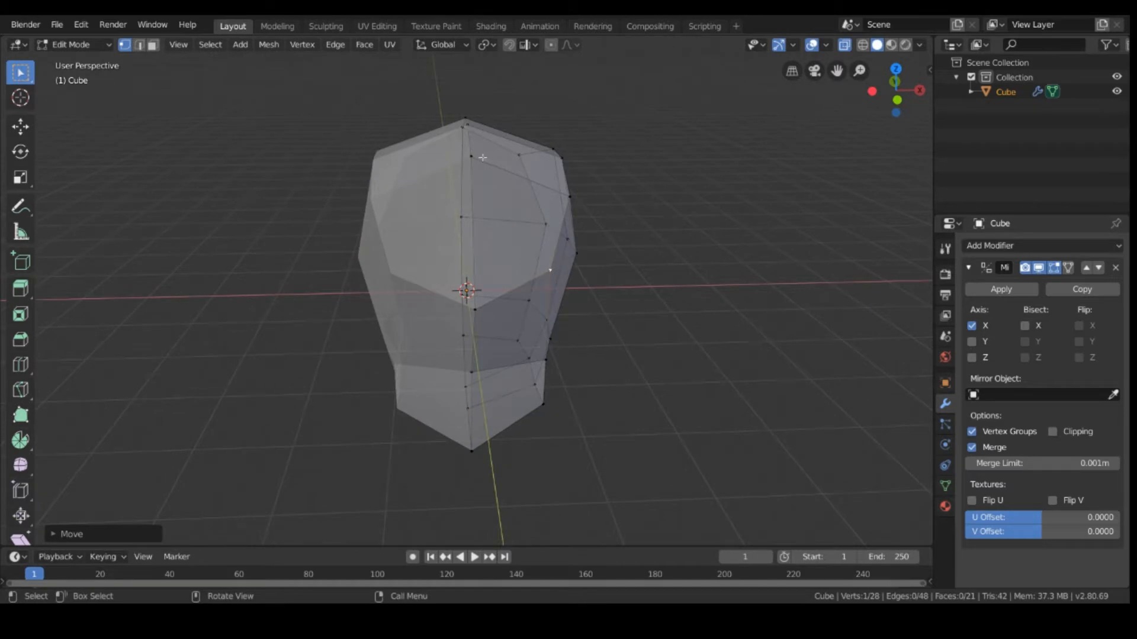
pyautogui.moveTo(677, 251); pyautogui.dragTo(592, 248, button='middle')
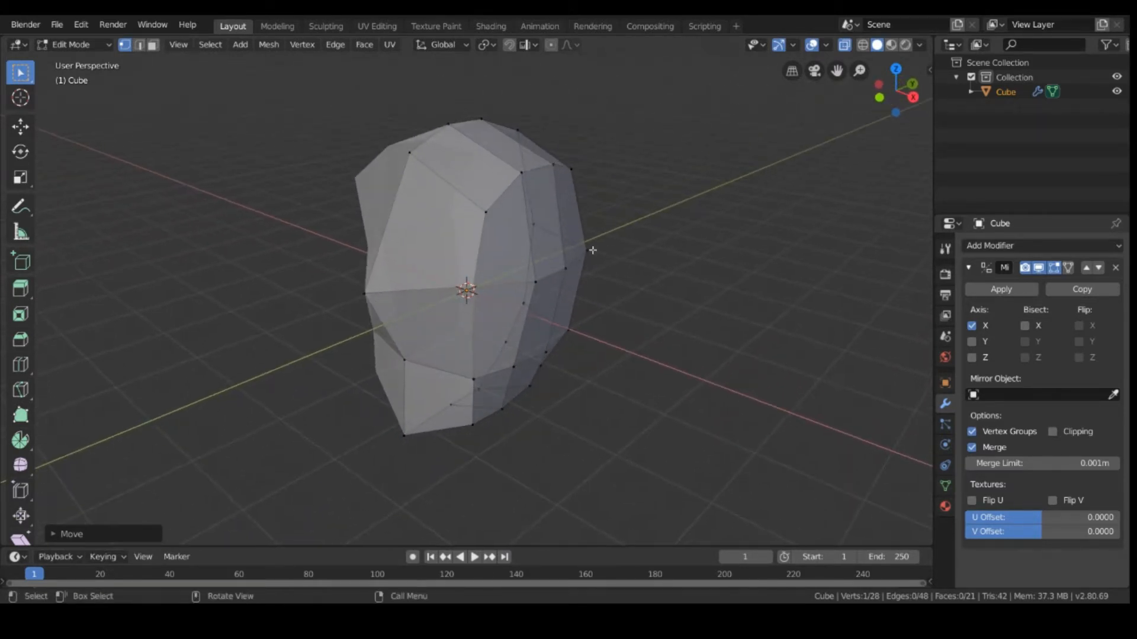
pyautogui.click(324, 299)
pyautogui.moveTo(336, 342); pyautogui.dragTo(401, 282, button='middle')
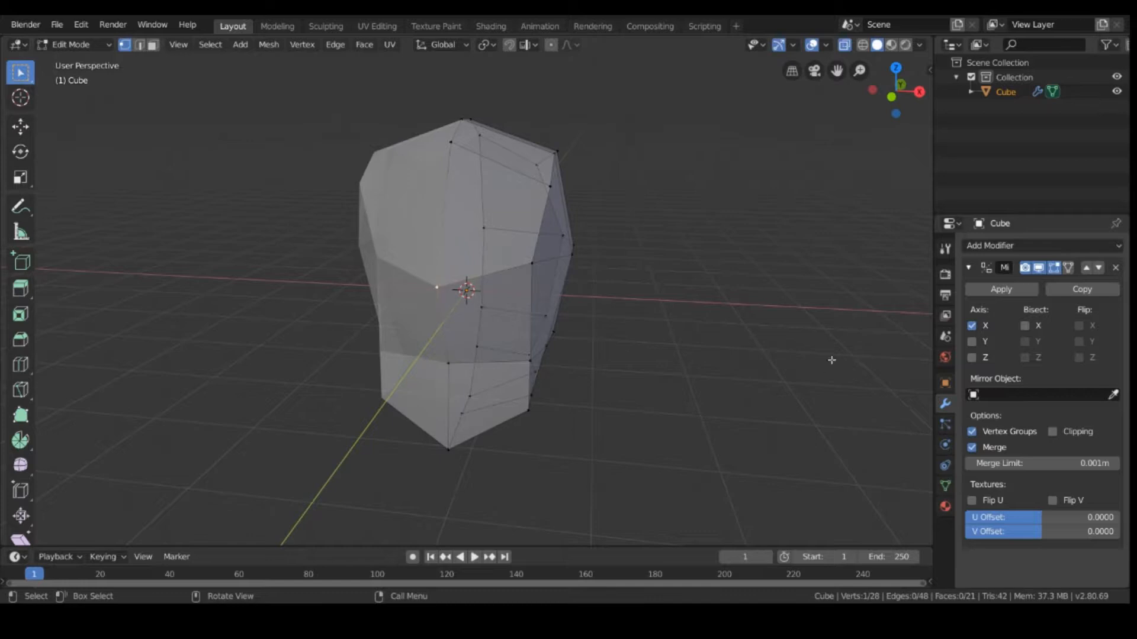
pyautogui.click(844, 45)
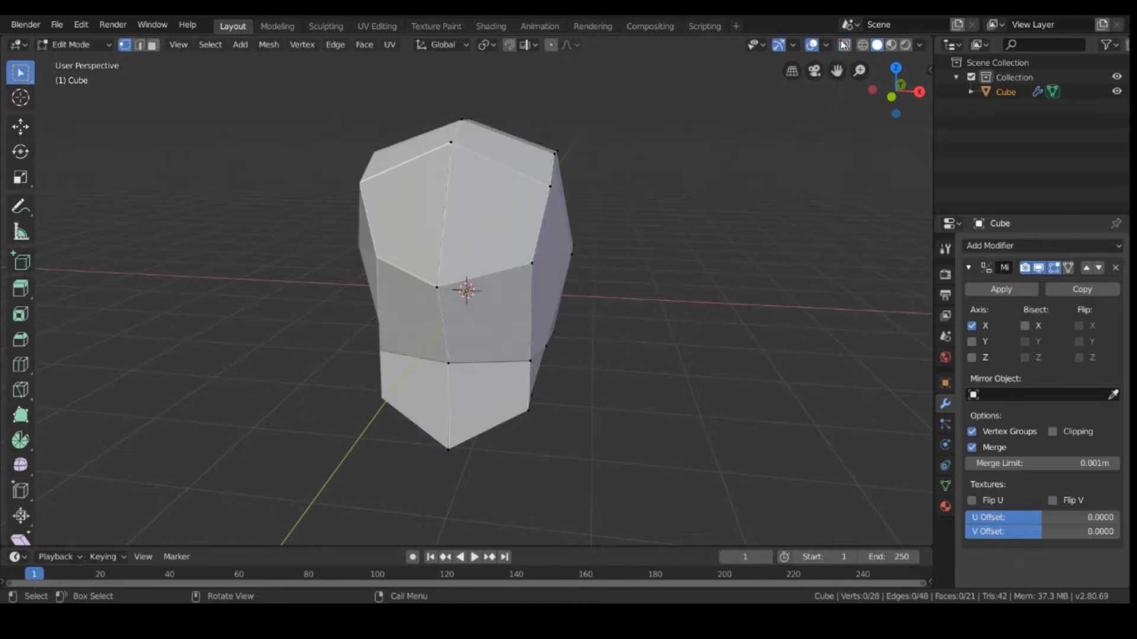
pyautogui.moveTo(579, 405); pyautogui.dragTo(385, 308, button='middle')
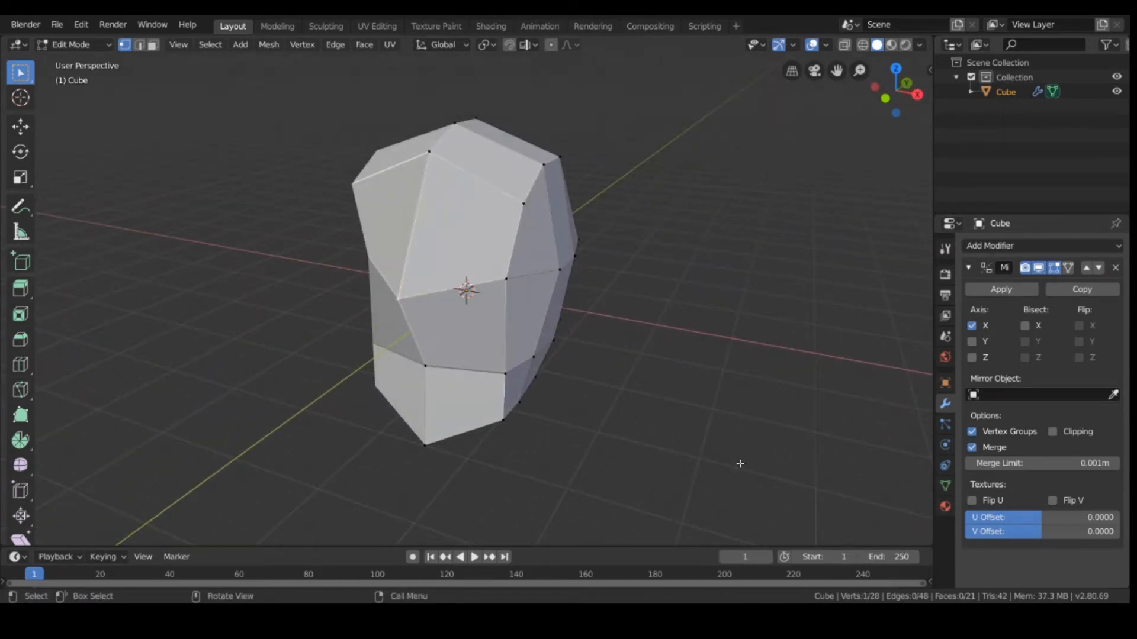
pyautogui.press('g')
pyautogui.press('y')
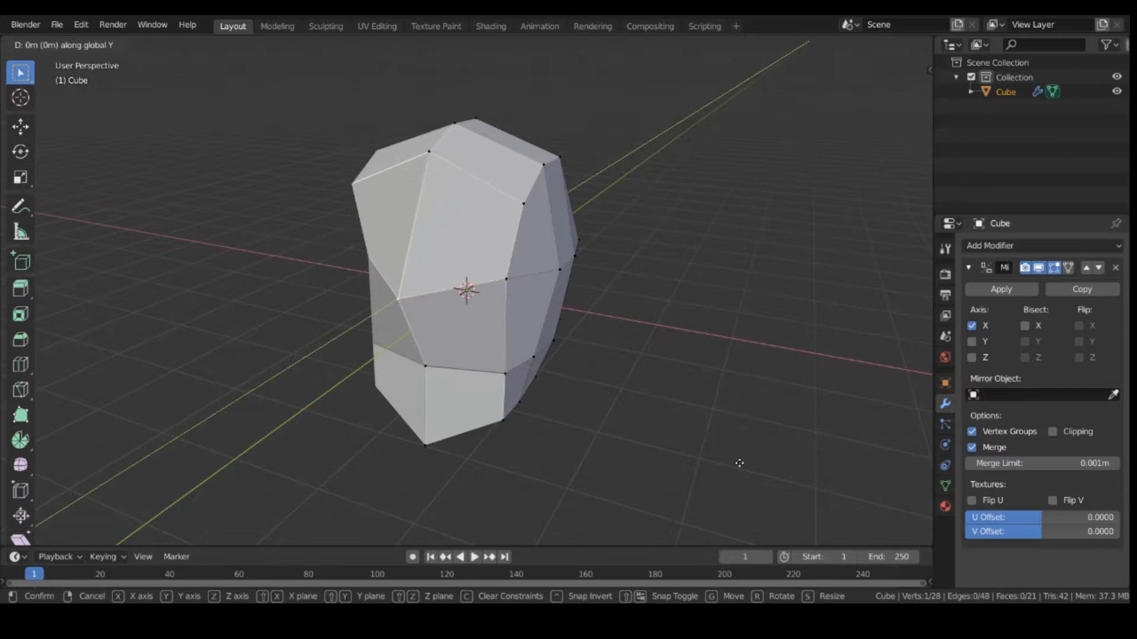
pyautogui.click(734, 461)
pyautogui.moveTo(734, 461); pyautogui.dragTo(679, 430, button='middle')
pyautogui.press('g')
pyautogui.press('y')
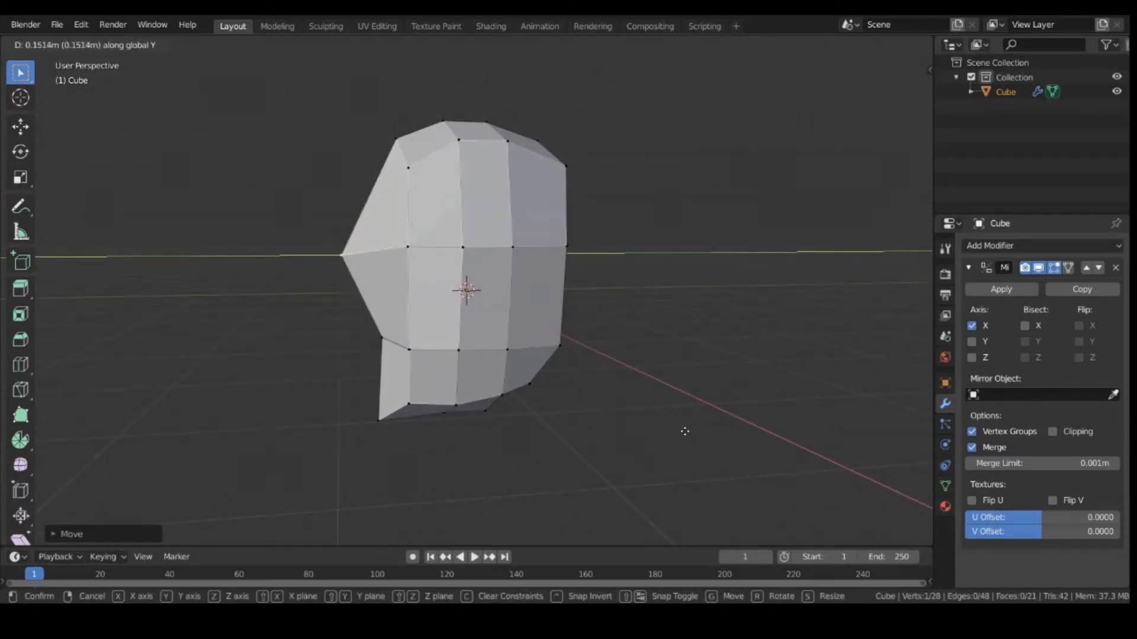
pyautogui.click(672, 432)
# Step: Move the top front centre-seam vertex slightly forward along negative Y to fill out the forehead
pyautogui.click(386, 143)
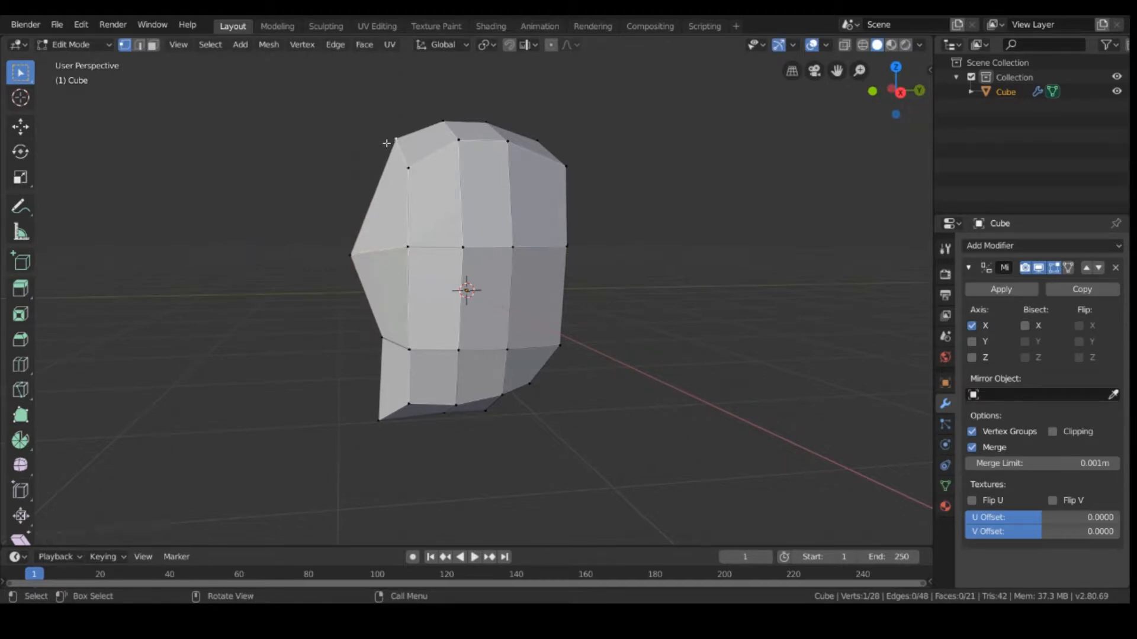
pyautogui.press('g')
pyautogui.press('x')
pyautogui.rightClick(391, 187)
pyautogui.press('g')
pyautogui.press('y')
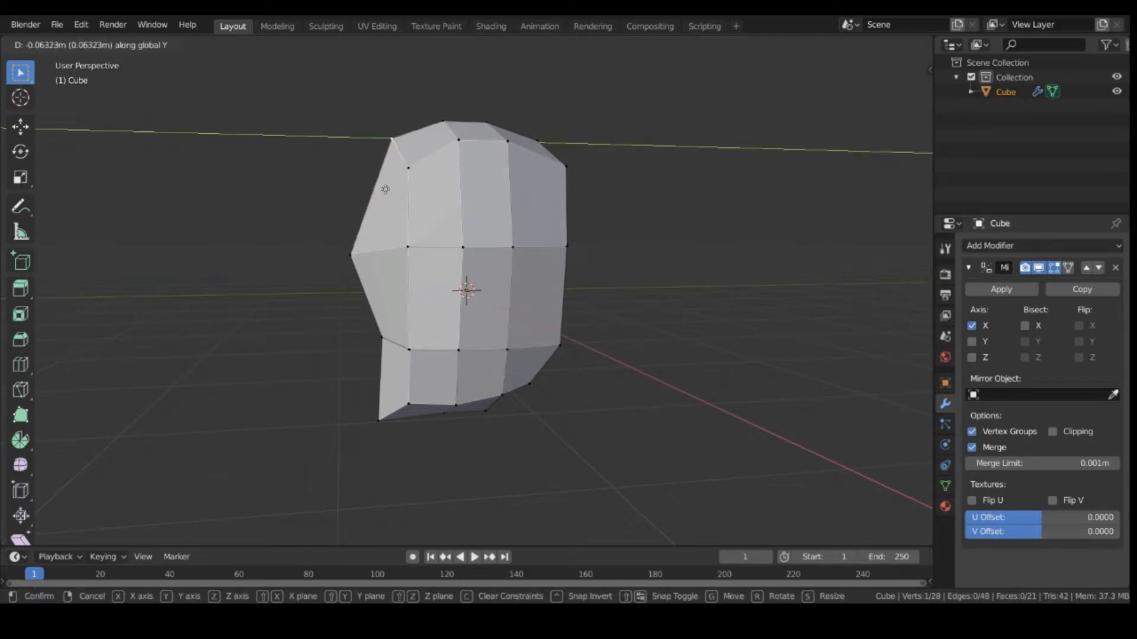
pyautogui.click(382, 191)
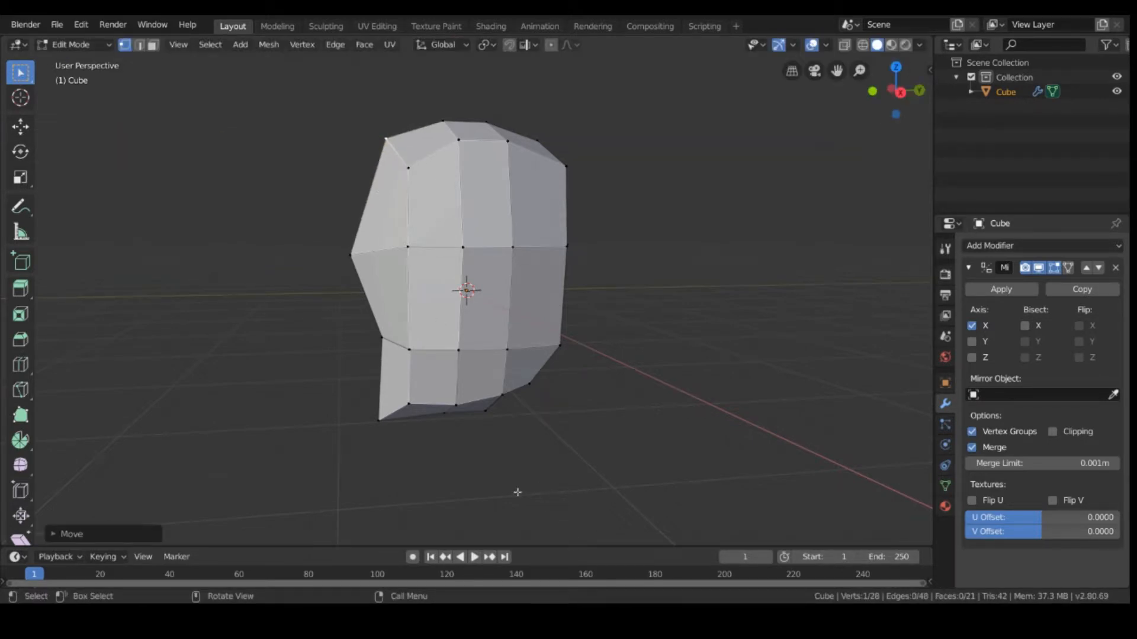
# Step: Check the head from behind and from the front, and turn X-ray display back on
pyautogui.moveTo(518, 492); pyautogui.dragTo(712, 475, button='middle')
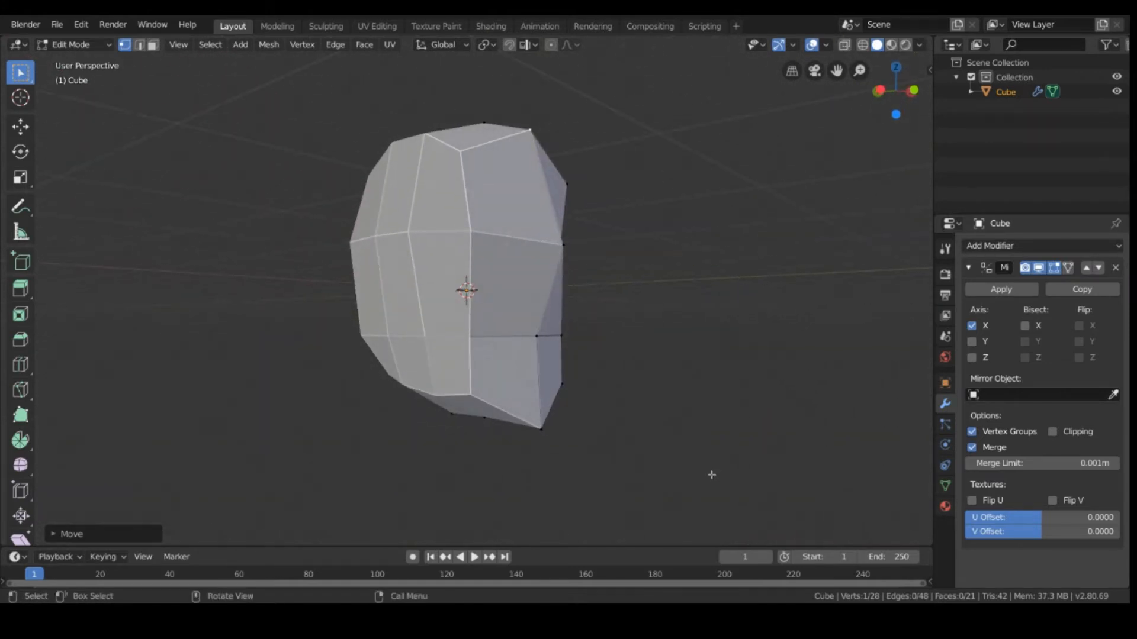
pyautogui.moveTo(724, 432)
pyautogui.mouseDown(button='middle')
pyautogui.moveTo(661, 414)
pyautogui.moveTo(588, 456)
pyautogui.moveTo(619, 358)
pyautogui.mouseUp(button='middle')
pyautogui.click(845, 46)
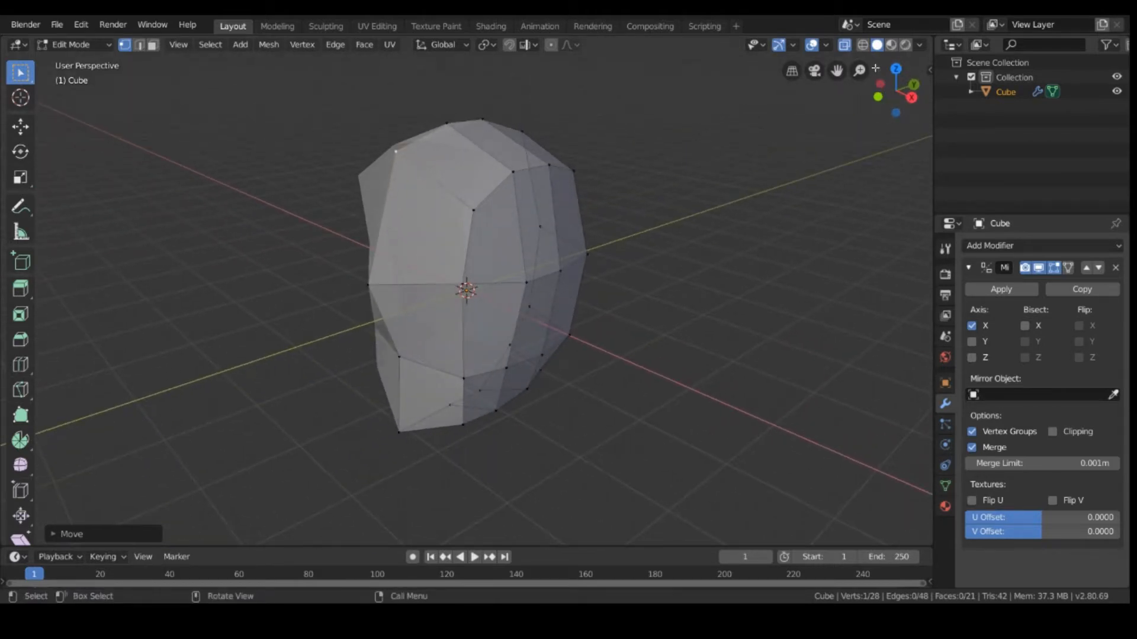
# Step: Turn off X-ray display and extrude the head's underside face behind the chin downward into a short neck stub
pyautogui.click(845, 46)
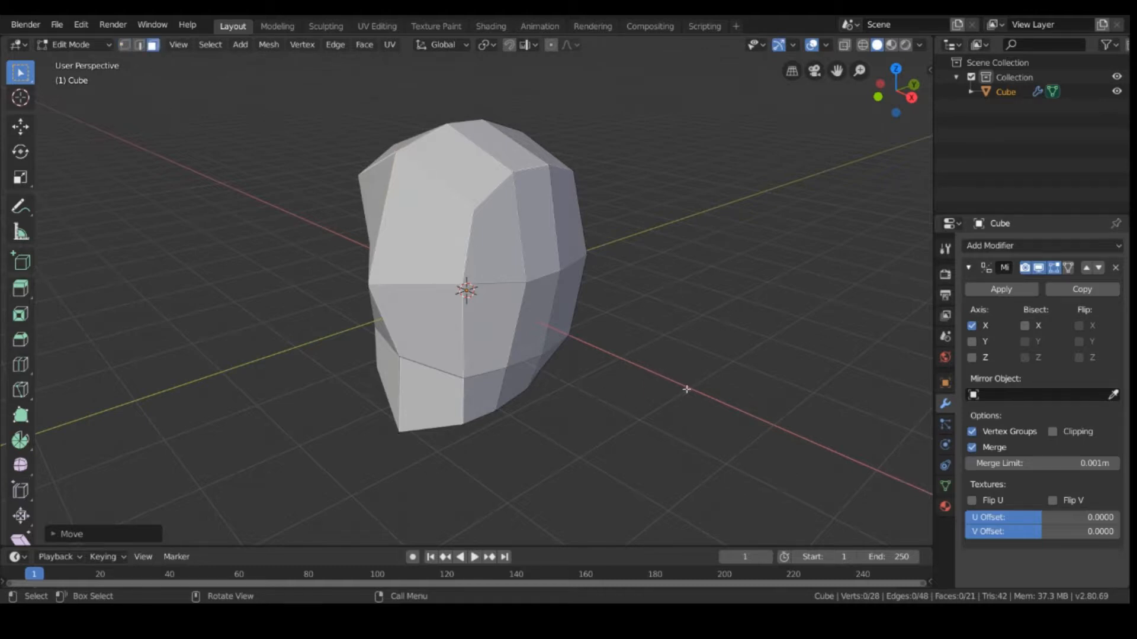
pyautogui.moveTo(686, 389); pyautogui.dragTo(686, 277, button='middle')
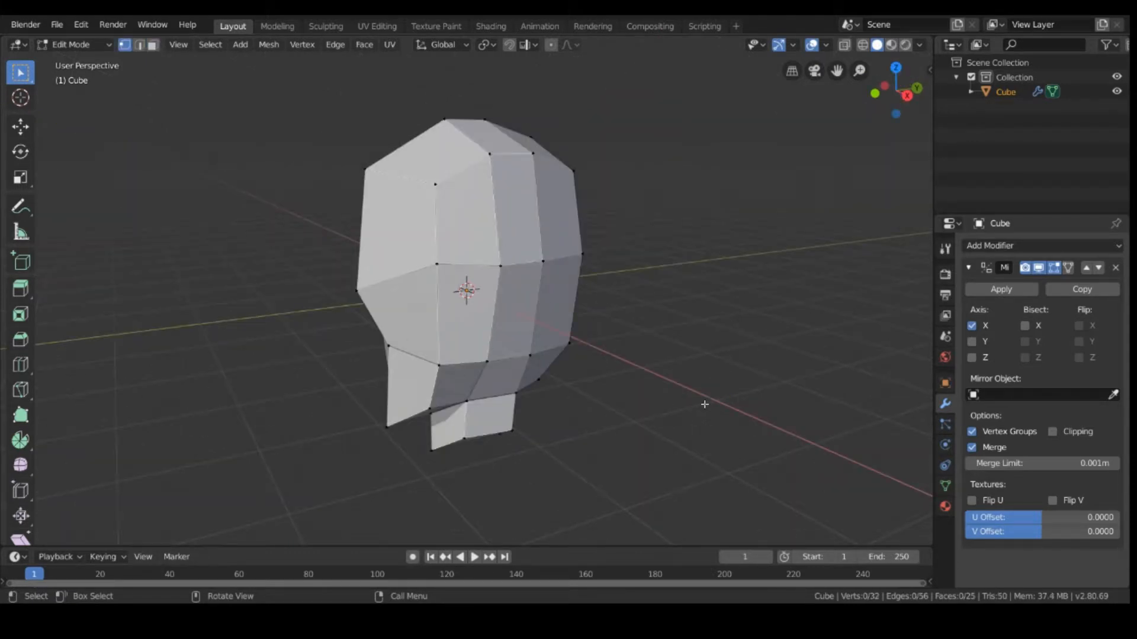
# Step: Examine the head and the short neck stub from the front, both sides and below
pyautogui.moveTo(704, 404); pyautogui.dragTo(811, 390, button='middle')
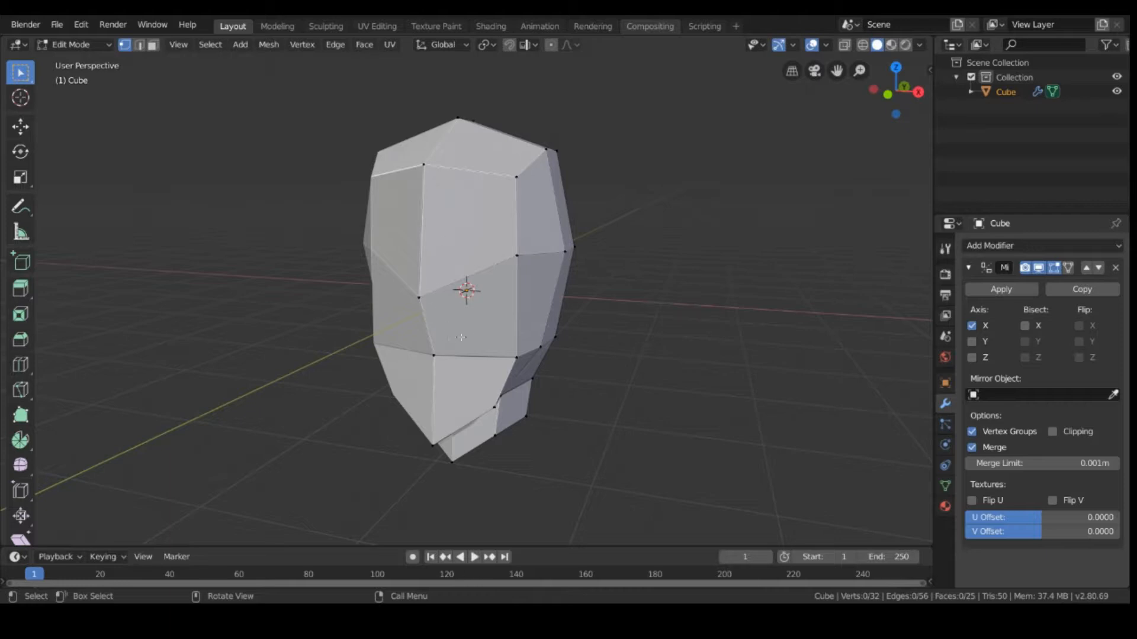
pyautogui.moveTo(510, 332); pyautogui.dragTo(610, 350, button='middle')
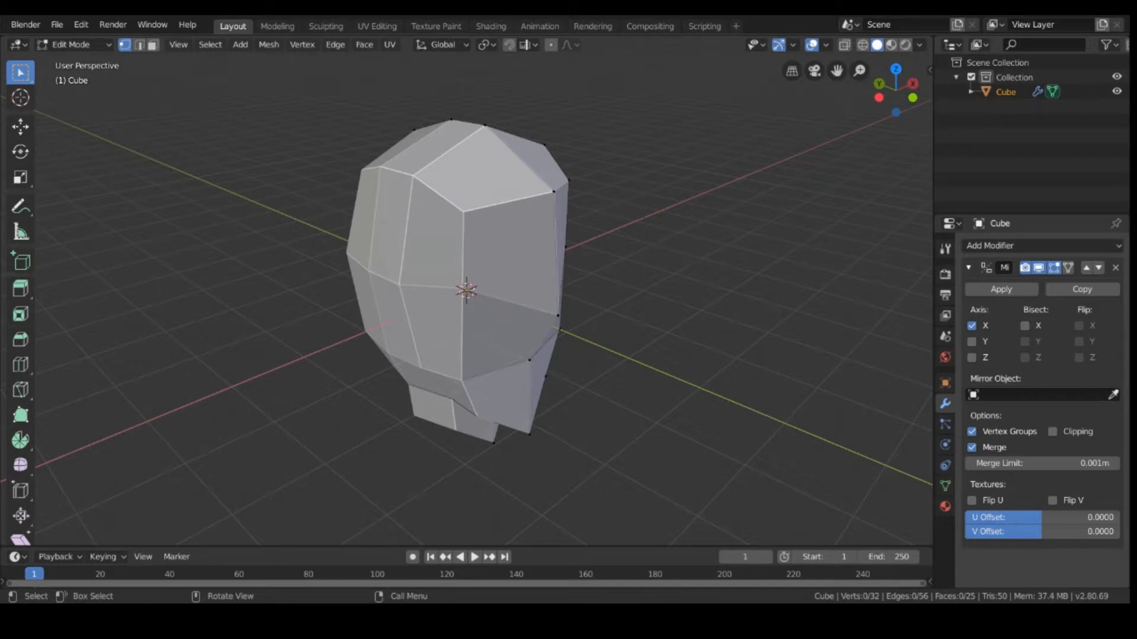
pyautogui.moveTo(677, 377); pyautogui.dragTo(157, 375, button='middle')
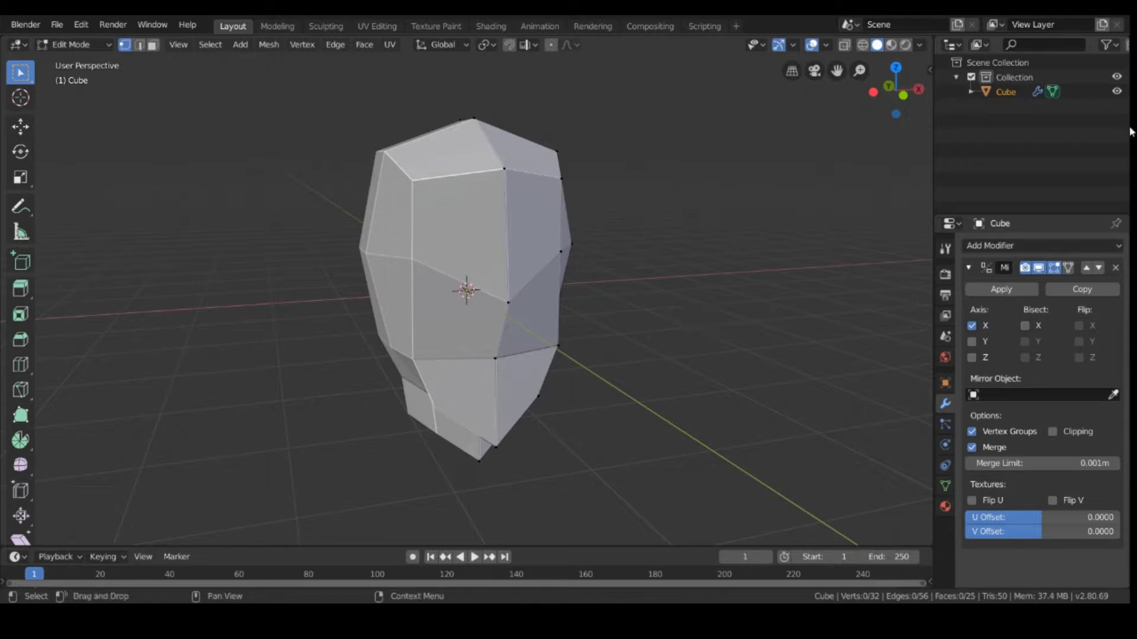
pyautogui.keyDown('alt'); pyautogui.moveTo(707, 456); pyautogui.dragTo(654, 420, button='middle'); pyautogui.keyUp('alt')
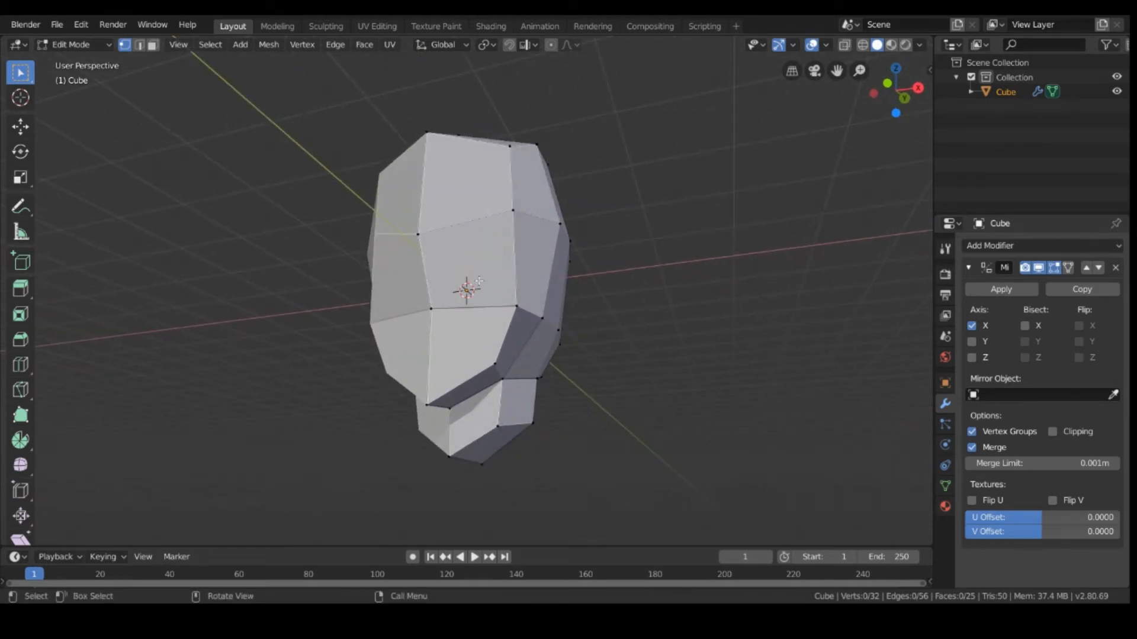
pyautogui.moveTo(479, 281); pyautogui.dragTo(508, 283, button='middle')
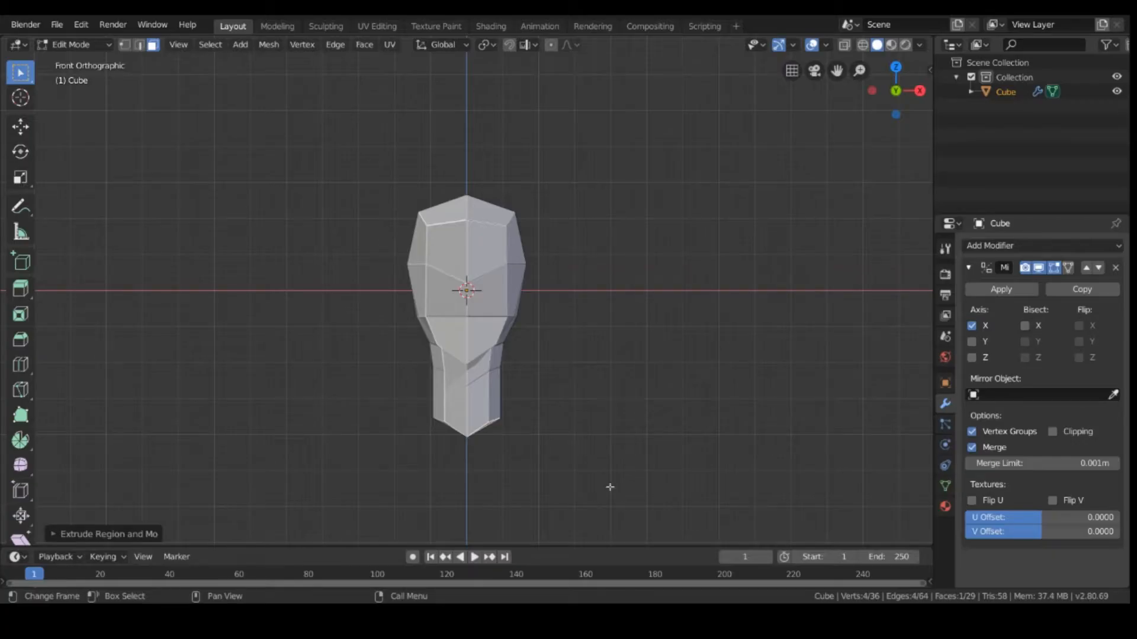
# Step: Try to flatten the extended neck's slanted bottom face by scaling it to 0 along local Z
pyautogui.moveTo(610, 487); pyautogui.dragTo(606, 460, button='middle')
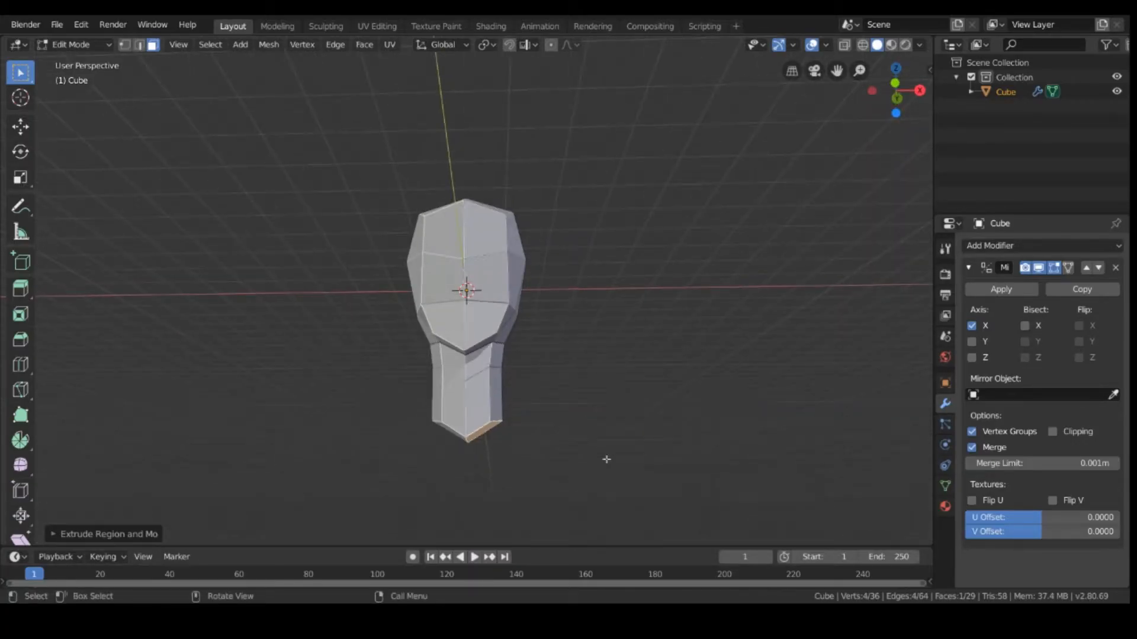
pyautogui.press('g')
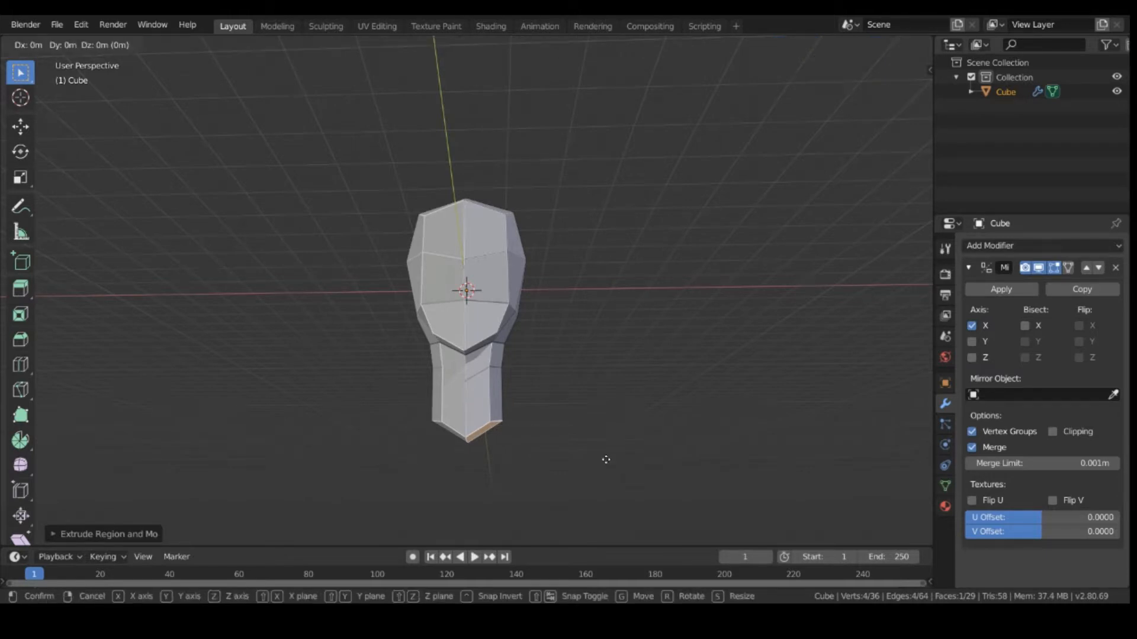
pyautogui.press('z')
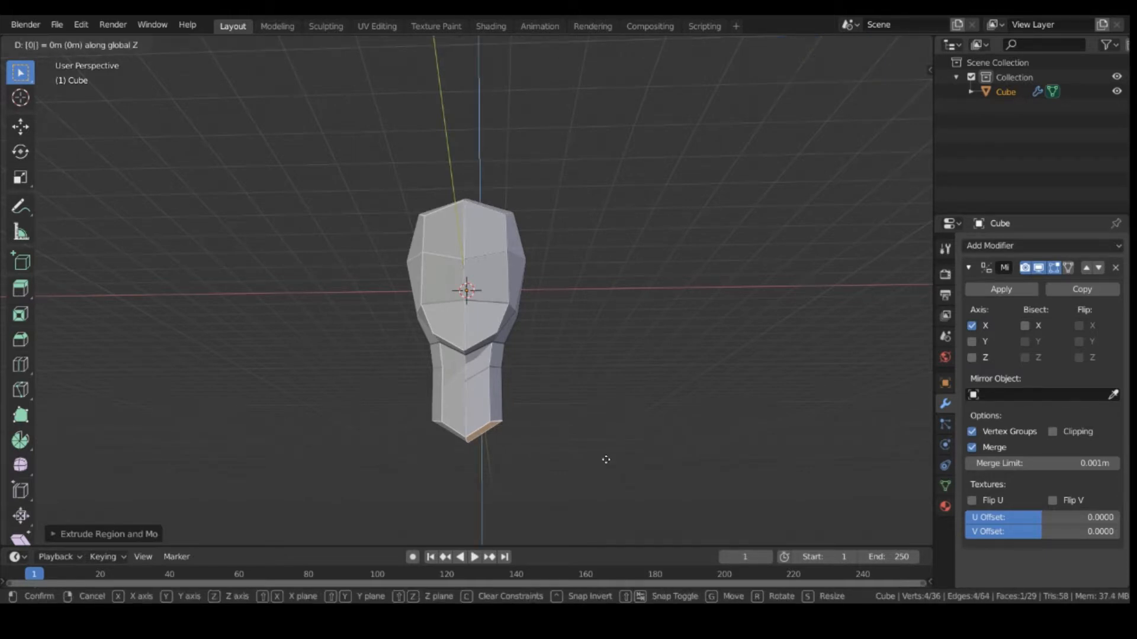
pyautogui.press('Return')
pyautogui.press('s')
pyautogui.press('z')
pyautogui.press('0')
pyautogui.press('z')
pyautogui.press('0')
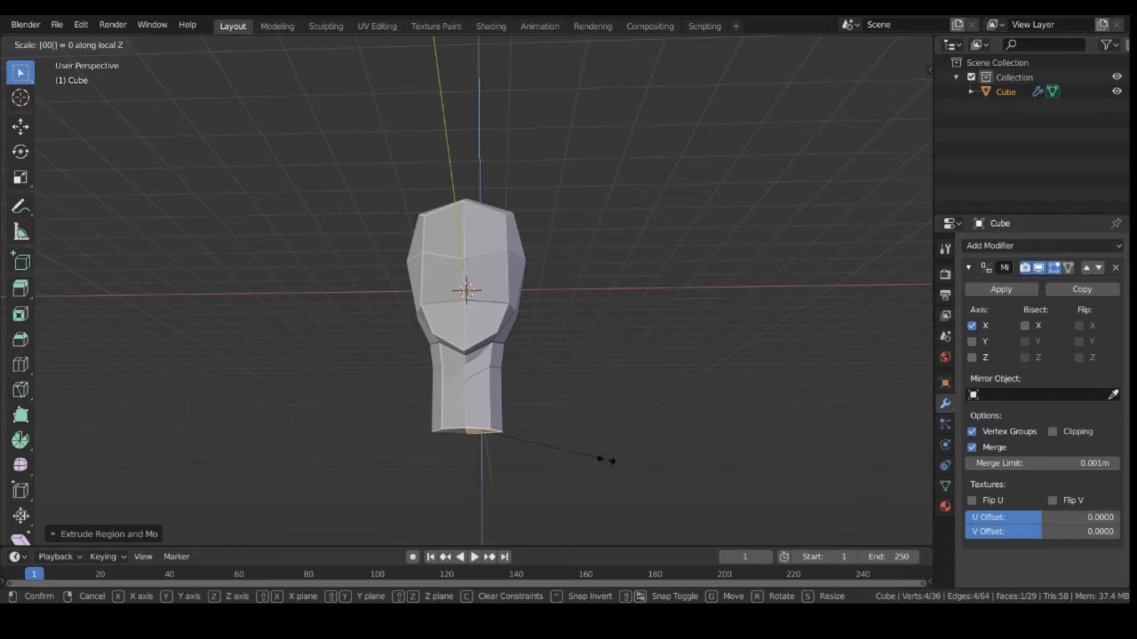
pyautogui.press('Return')
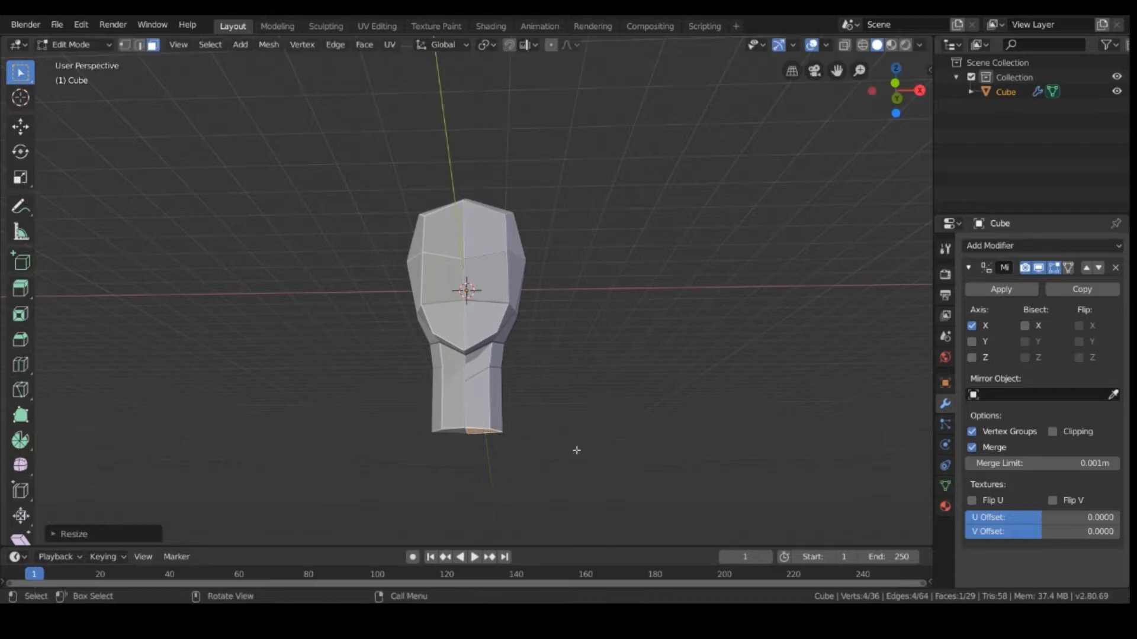
# Step: Scale the neck's slanted bottom face to 0 along global Z
pyautogui.moveTo(579, 452); pyautogui.dragTo(537, 445, button='middle')
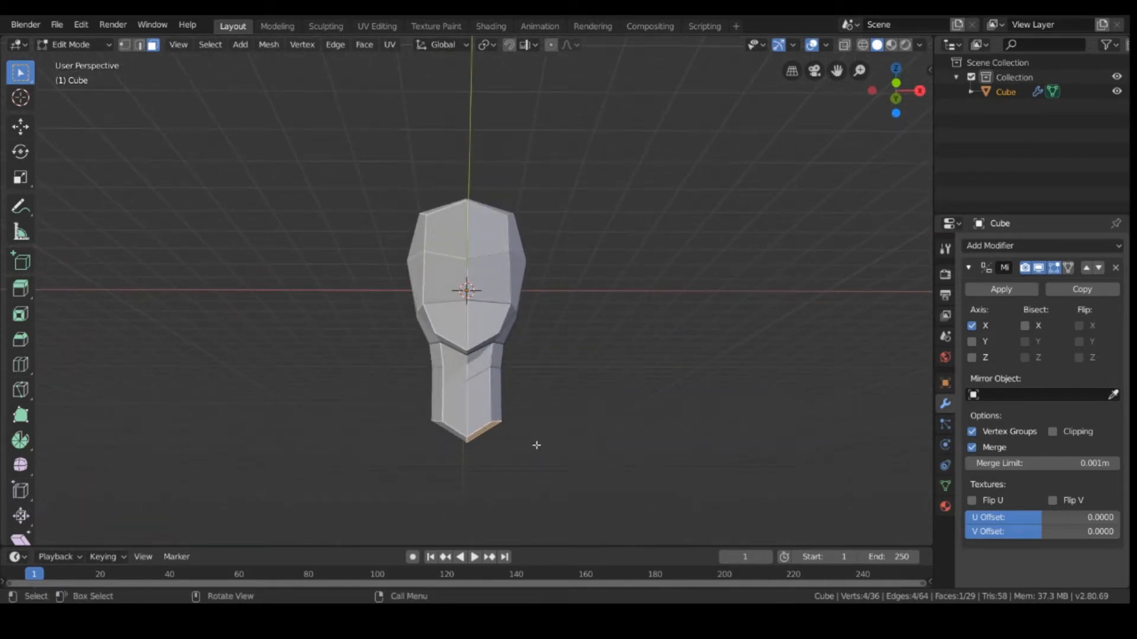
pyautogui.press('s')
pyautogui.write('z')
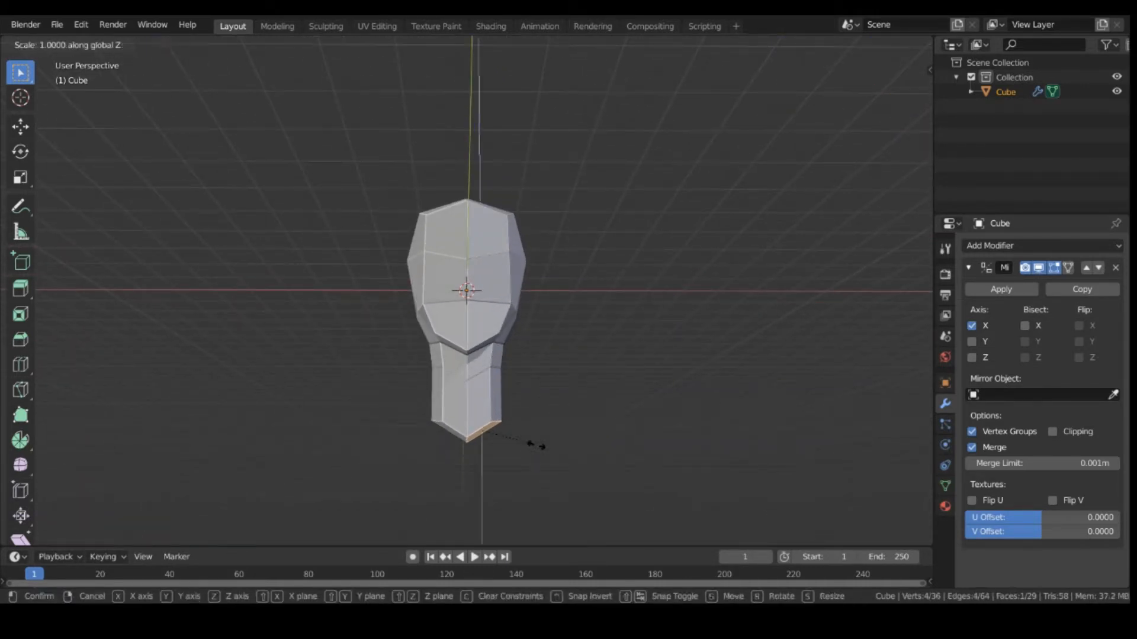
pyautogui.write('0')
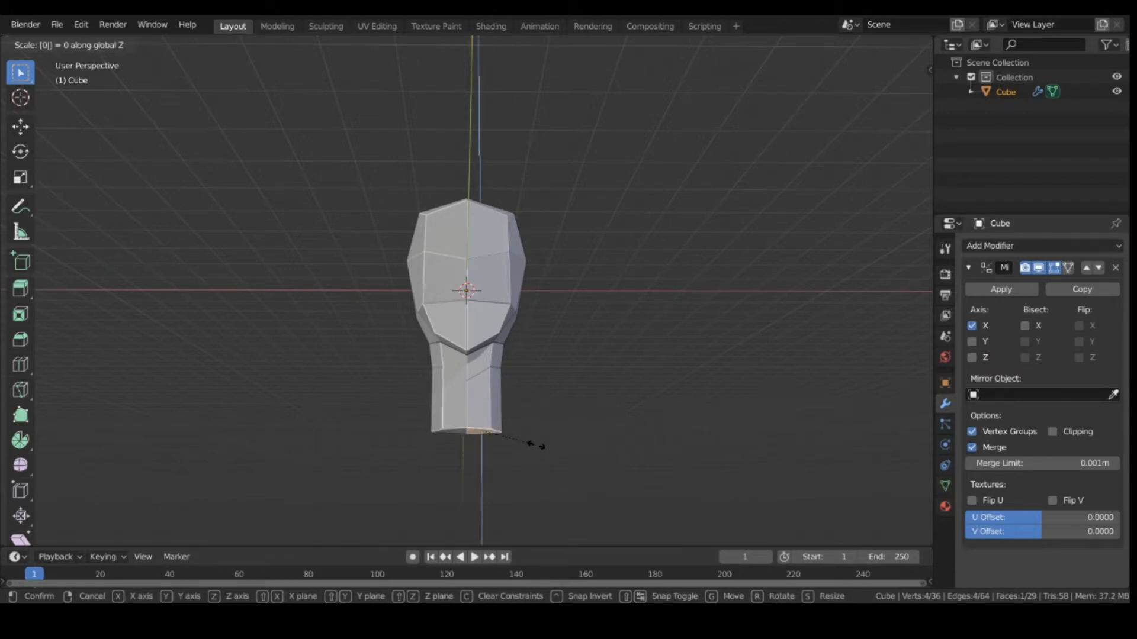
pyautogui.press('Return')
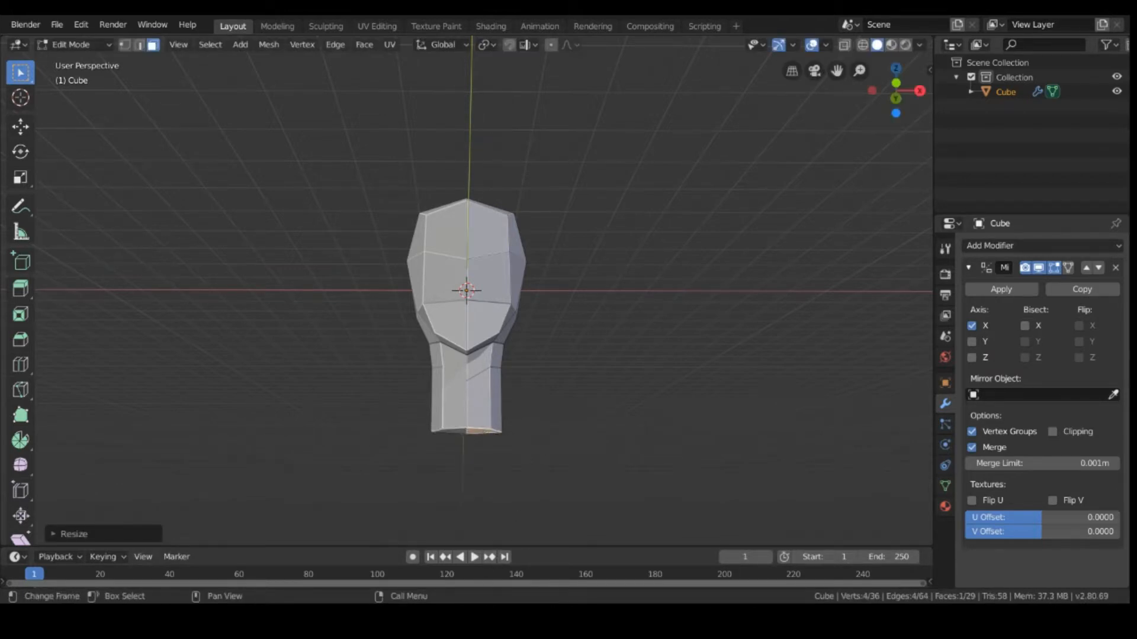
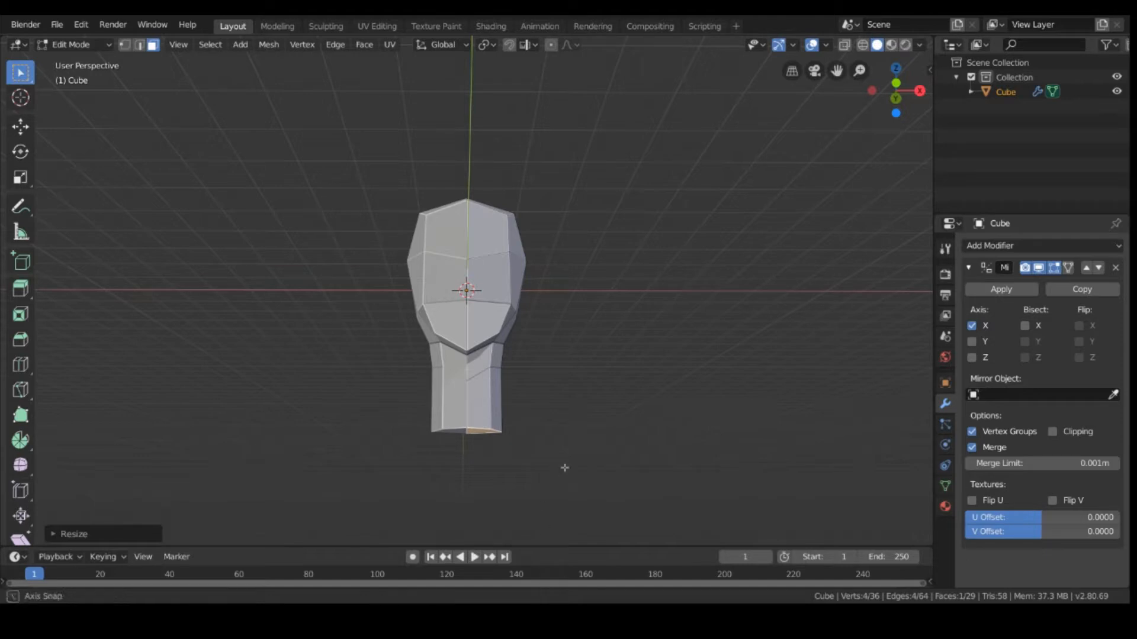
# Step: Undo the flattening of the bottom face and the neck extrusion
pyautogui.moveTo(563, 467)
pyautogui.mouseDown(button='middle')
pyautogui.moveTo(569, 444)
pyautogui.moveTo(545, 406)
pyautogui.moveTo(534, 410)
pyautogui.moveTo(532, 482)
pyautogui.moveTo(669, 480)
pyautogui.moveTo(485, 474)
pyautogui.moveTo(579, 456)
pyautogui.mouseUp(button='middle')
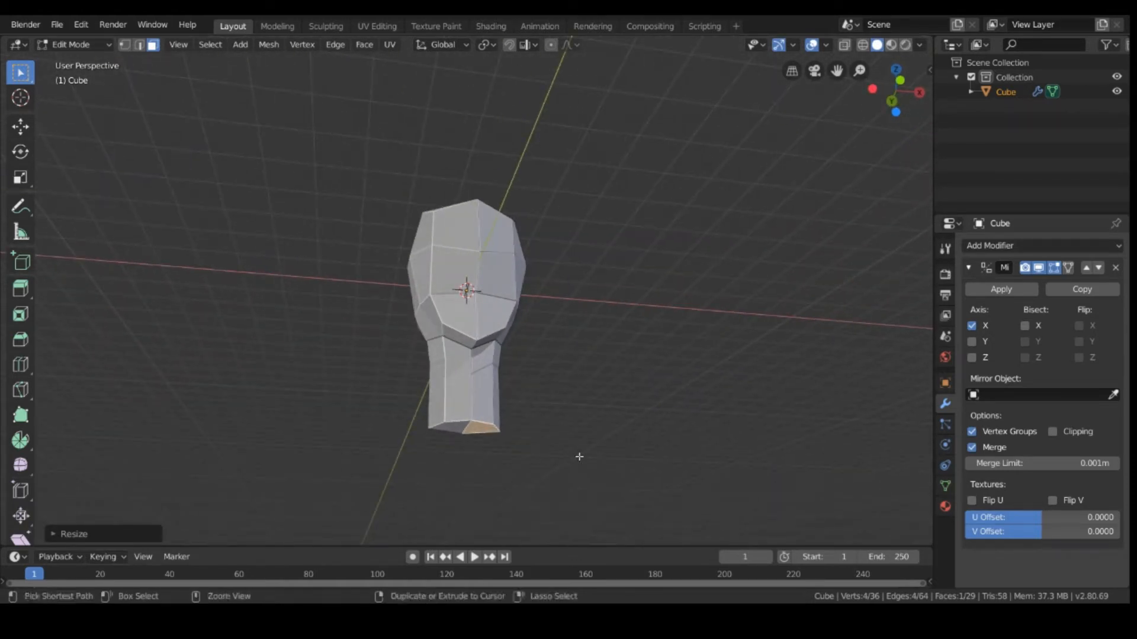
pyautogui.hotkey('ctrl', 'z')
pyautogui.hotkey('ctrl', 'z')
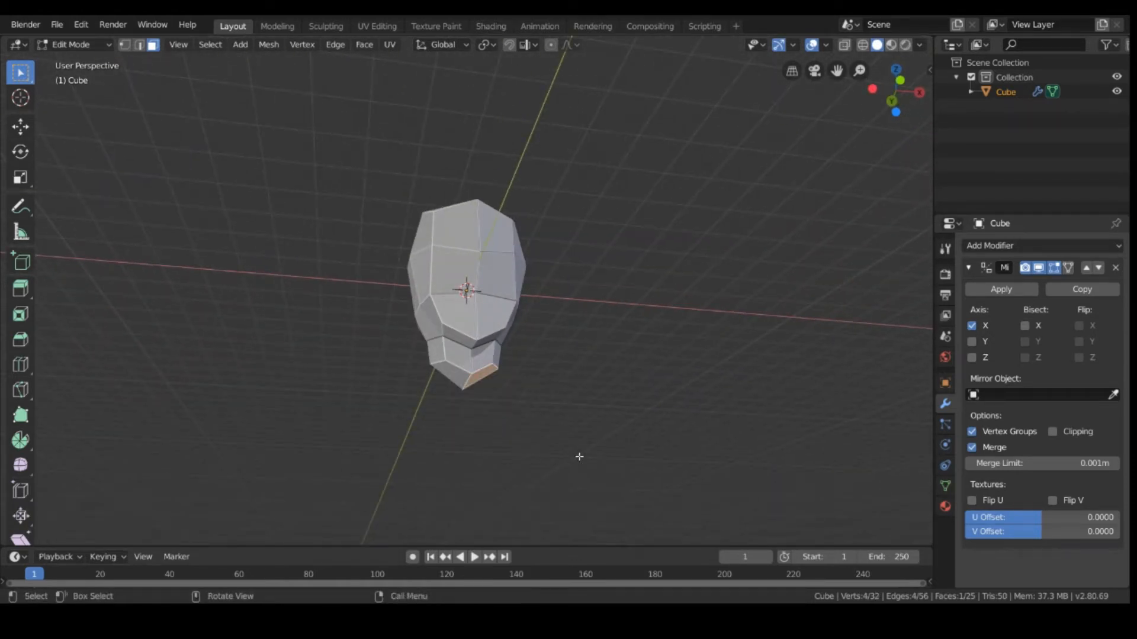
# Step: Extrude the neck stub's bottom face straight down along Z in front view to lengthen the neck
pyautogui.moveTo(579, 456); pyautogui.dragTo(556, 472, button='middle')
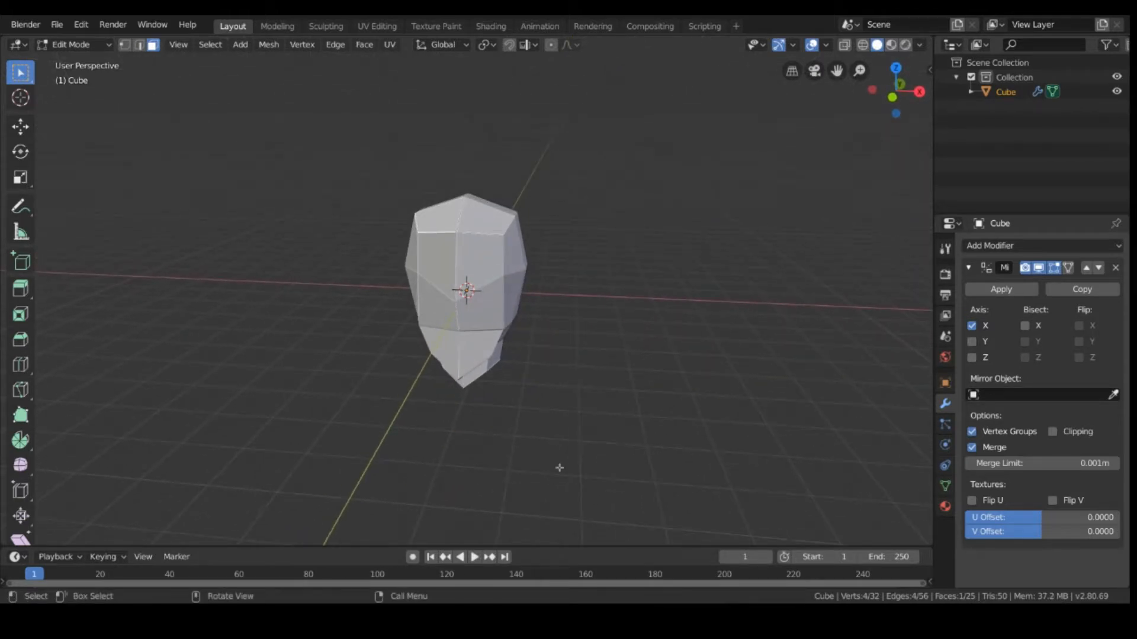
pyautogui.press('KP_1')
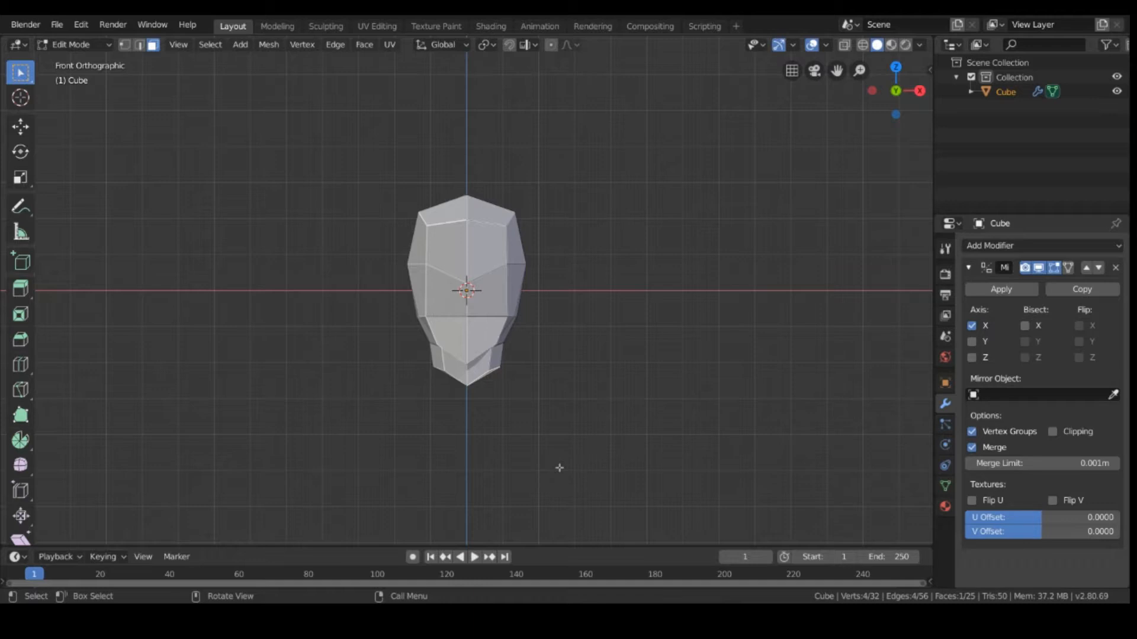
pyautogui.press('e')
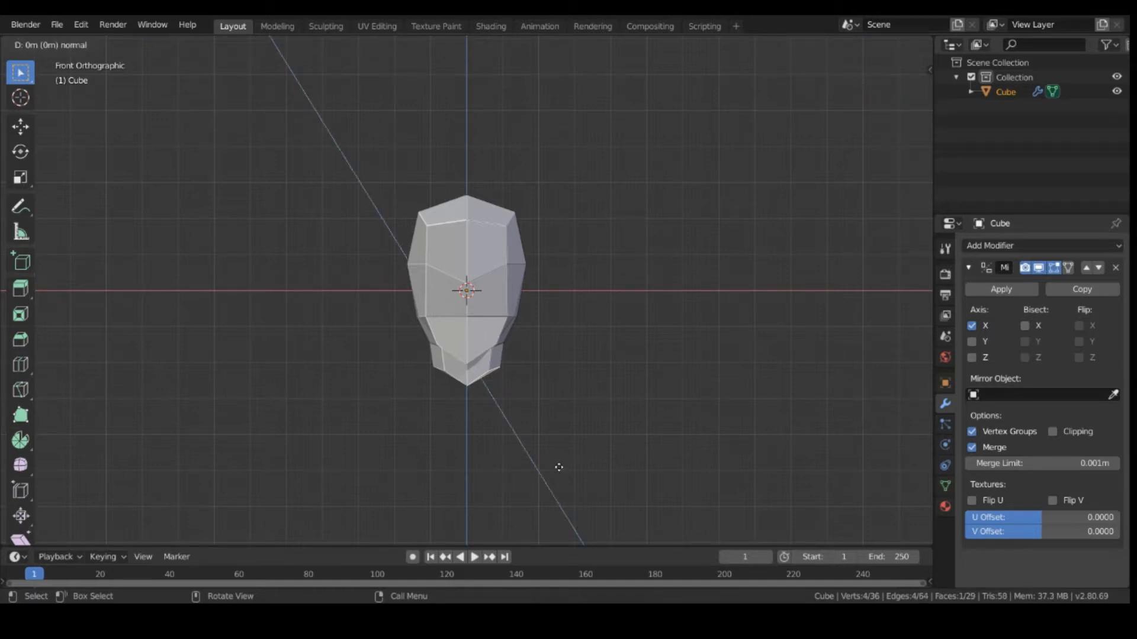
pyautogui.press('z')
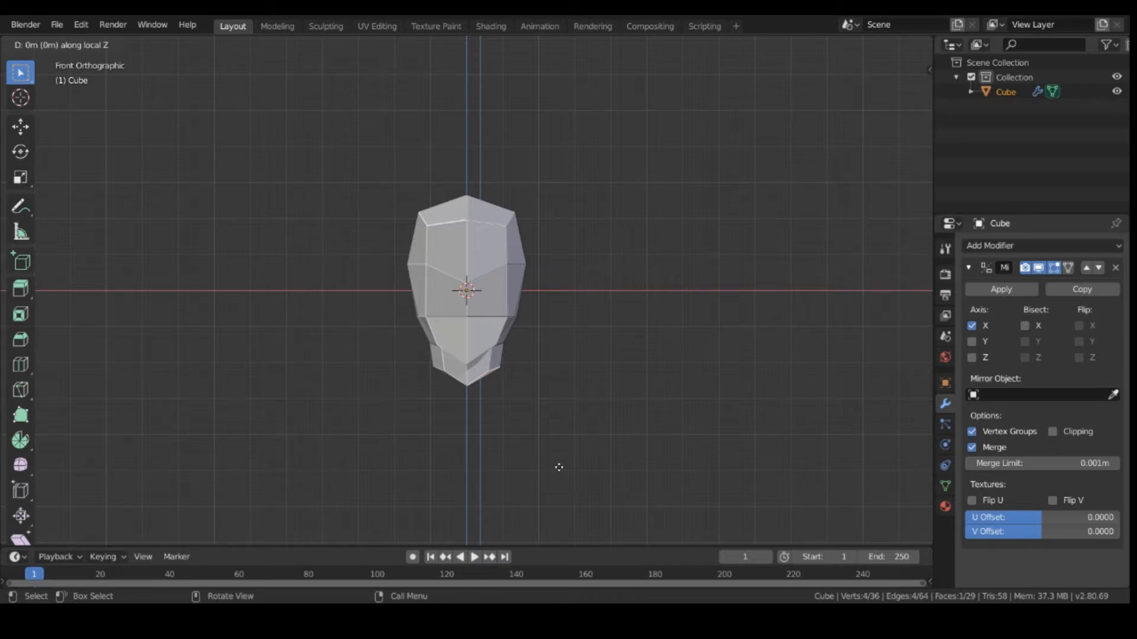
pyautogui.click(540, 512)
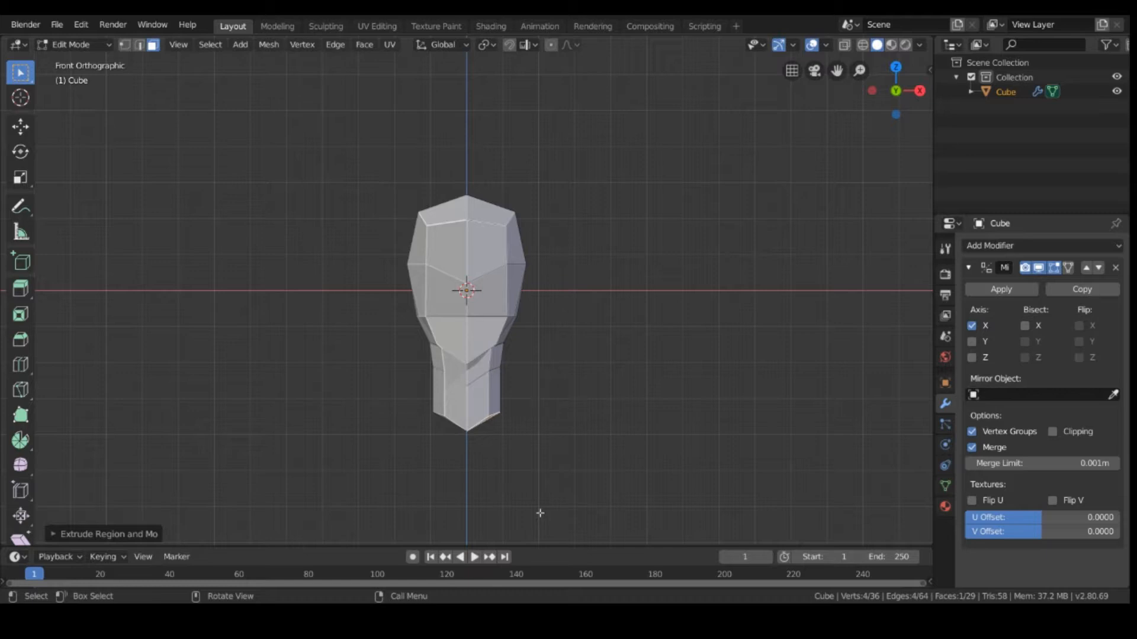
# Step: Flatten the lengthened neck's bottom face by scaling it to 0 along global Z, and check it from below
pyautogui.press('s')
pyautogui.press('z')
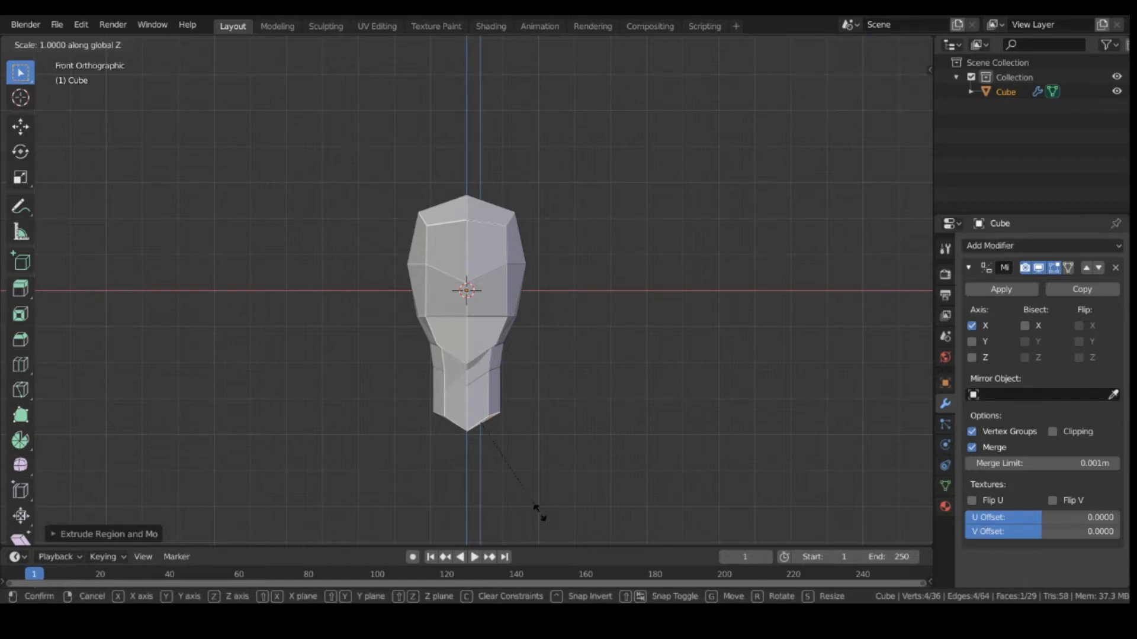
pyautogui.press('0')
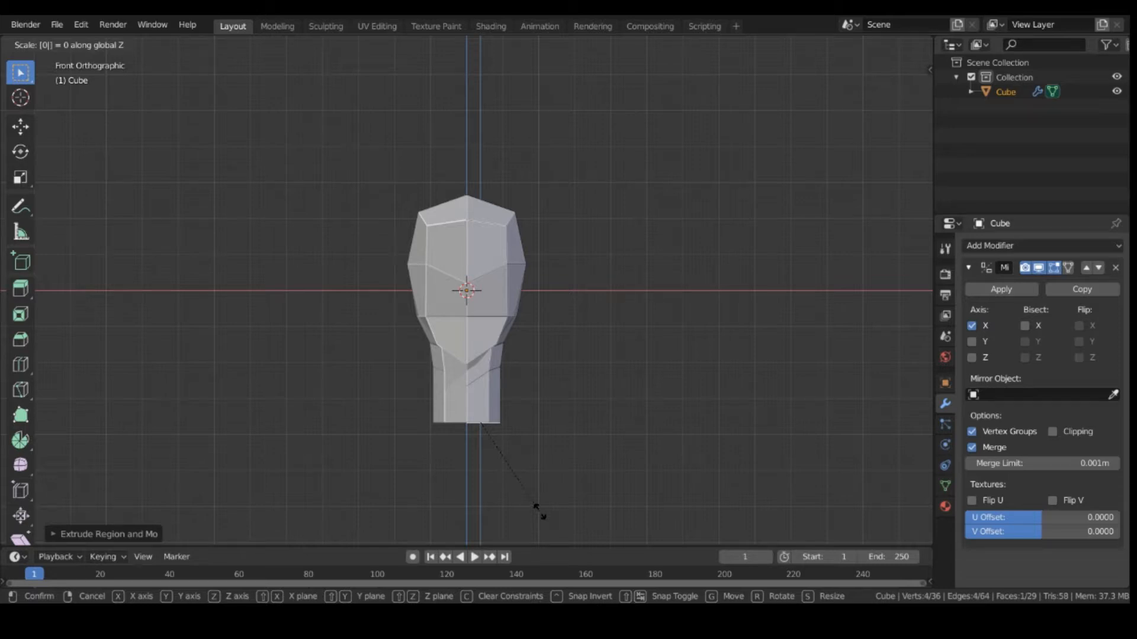
pyautogui.press('Return')
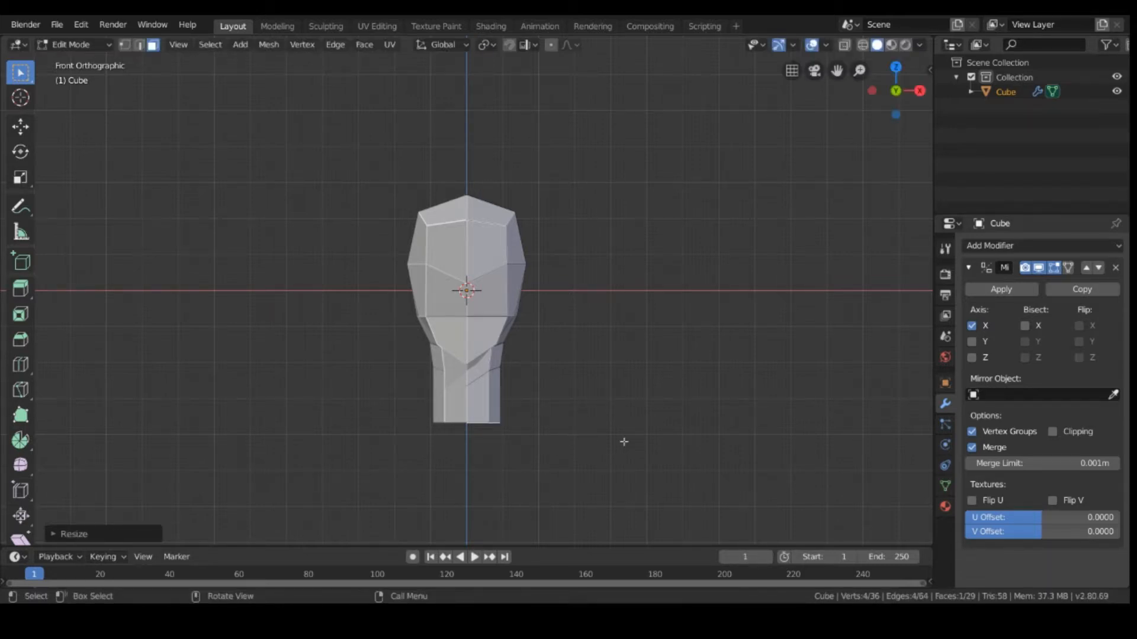
pyautogui.moveTo(624, 442); pyautogui.dragTo(588, 407, button='middle')
pyautogui.scroll(3, 588, 464)
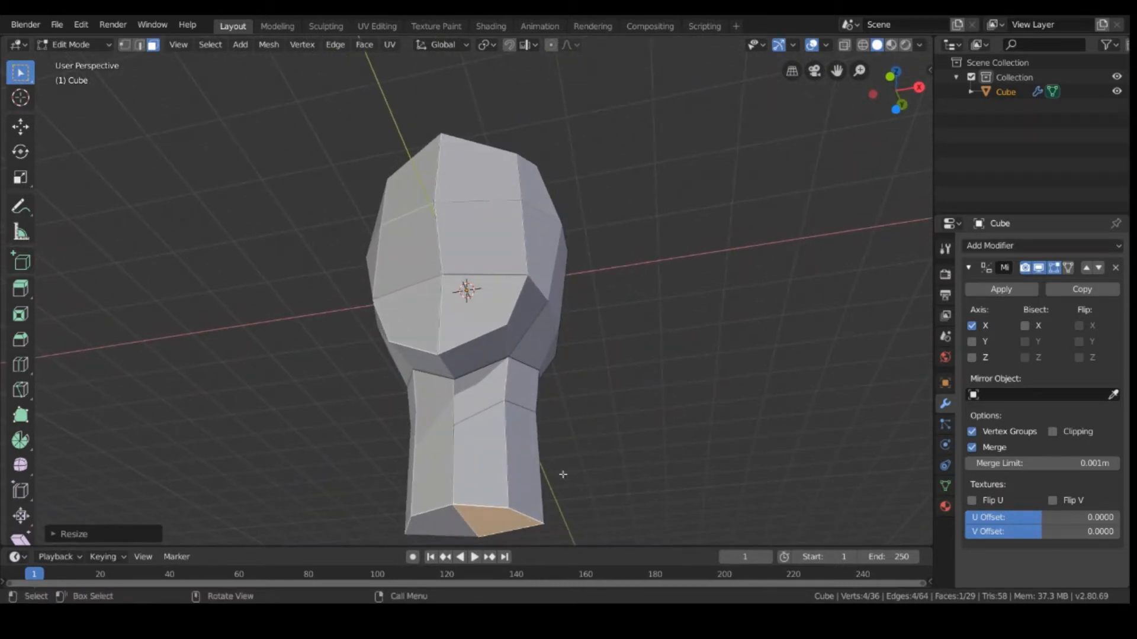
# Step: Try scaling the neck's lower outer side face along global Y and extruding it about 2 m along negative Y
pyautogui.hotkey('ctrl', 'z')
pyautogui.moveTo(638, 480); pyautogui.dragTo(663, 520, button='middle')
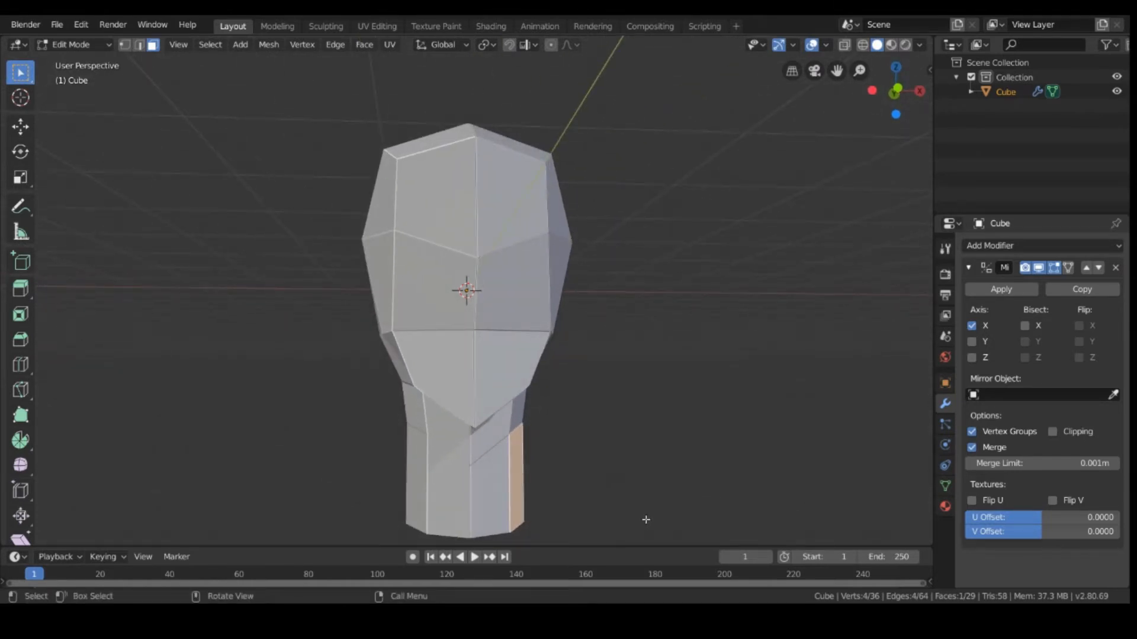
pyautogui.press('s')
pyautogui.rightClick(663, 515)
pyautogui.press('s')
pyautogui.press('y')
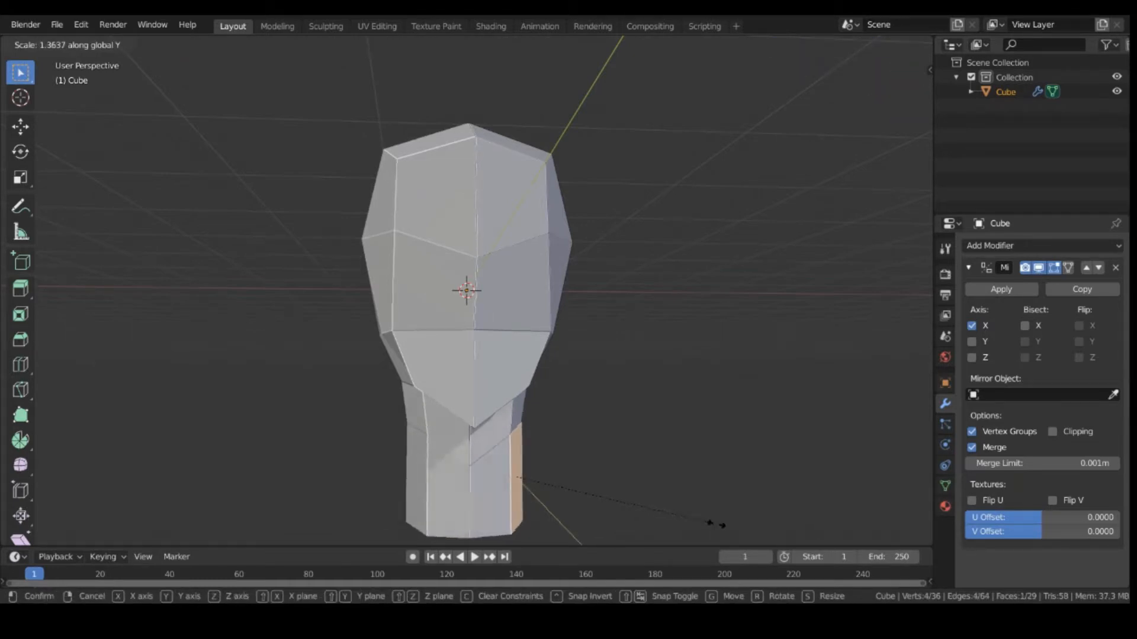
pyautogui.click(716, 524)
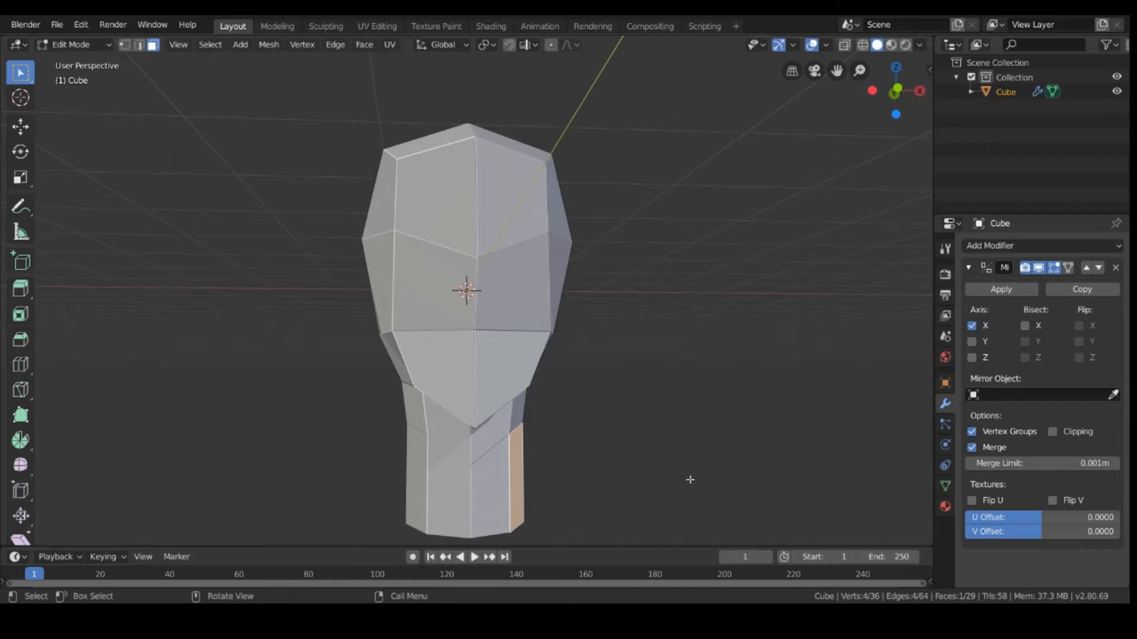
pyautogui.press('e')
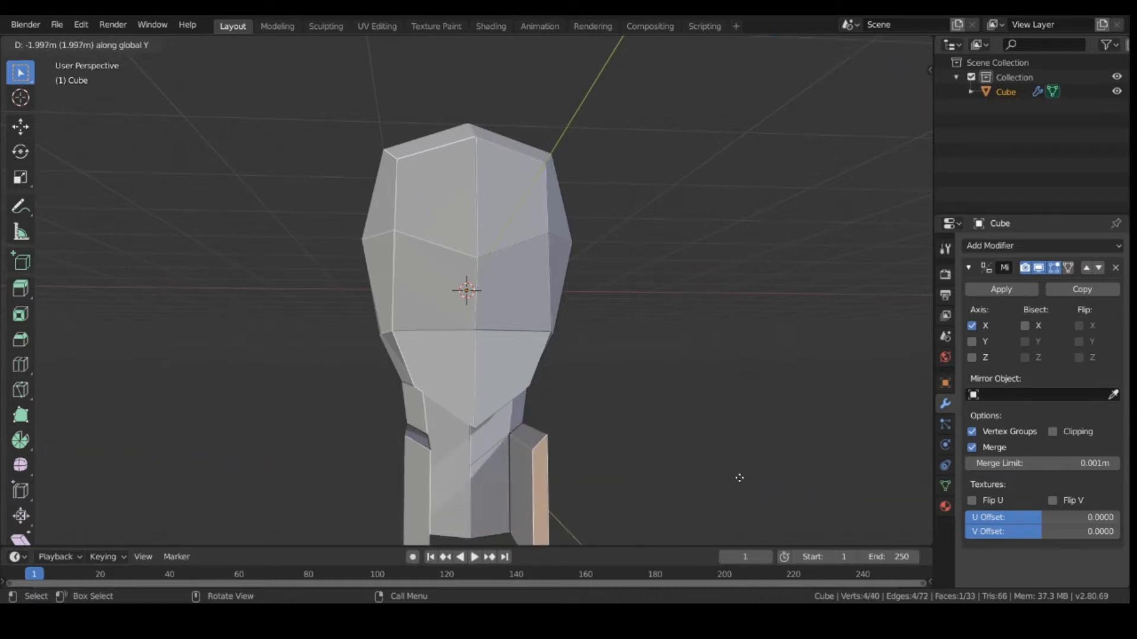
pyautogui.click(739, 478)
# Step: Try moving the neck's lower back face backward along global Y
pyautogui.moveTo(727, 475); pyautogui.dragTo(672, 450, button='middle')
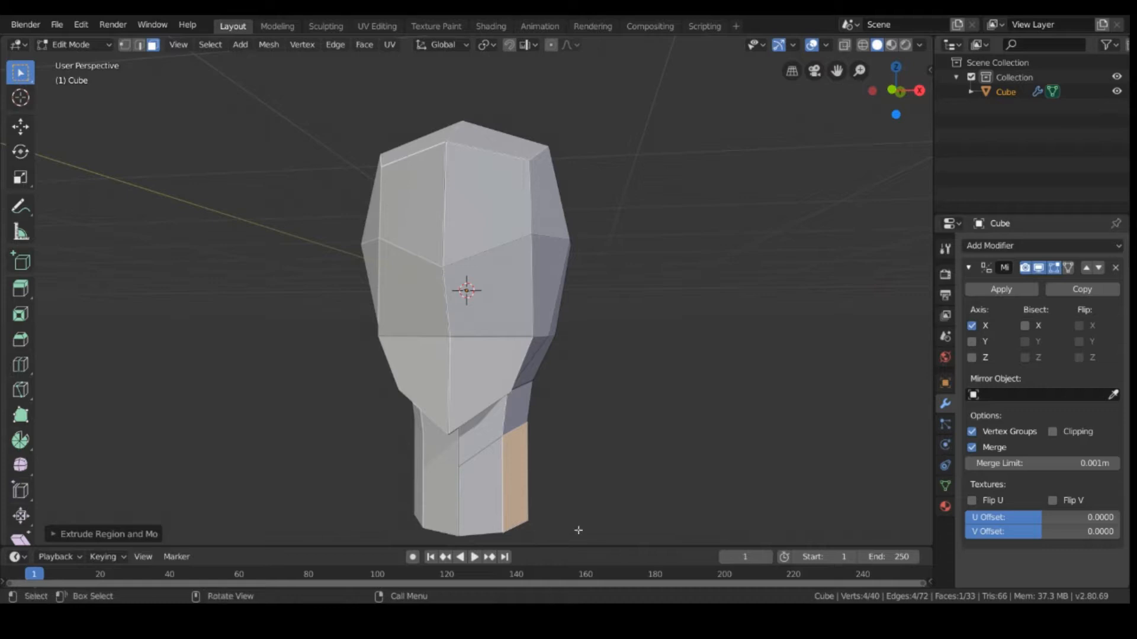
pyautogui.moveTo(624, 433); pyautogui.dragTo(475, 426, button='middle')
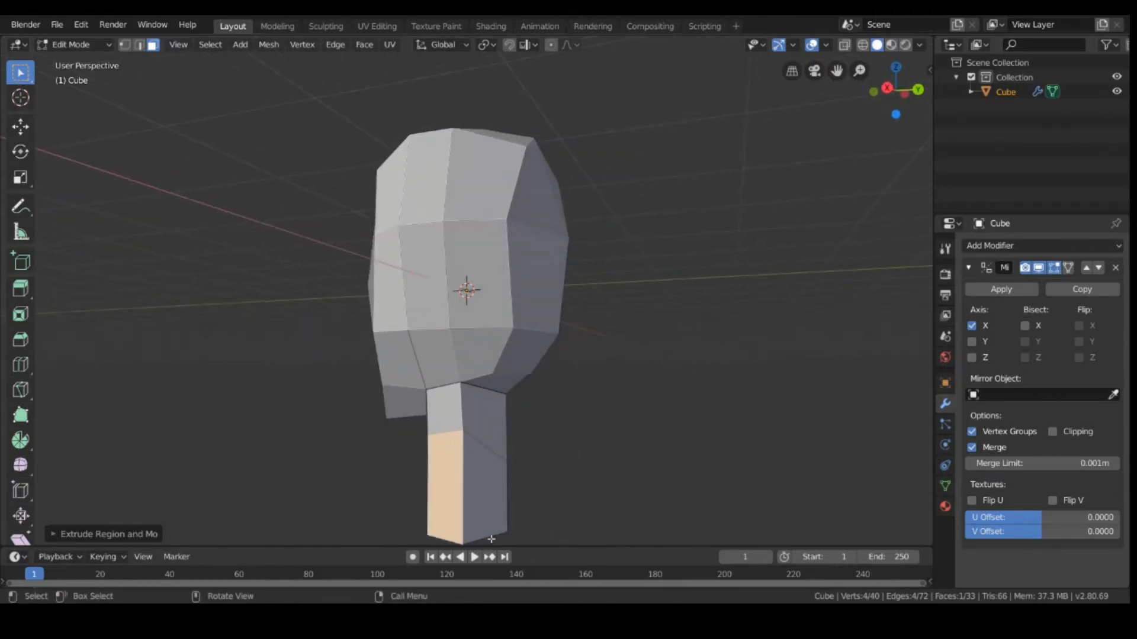
pyautogui.click(499, 509)
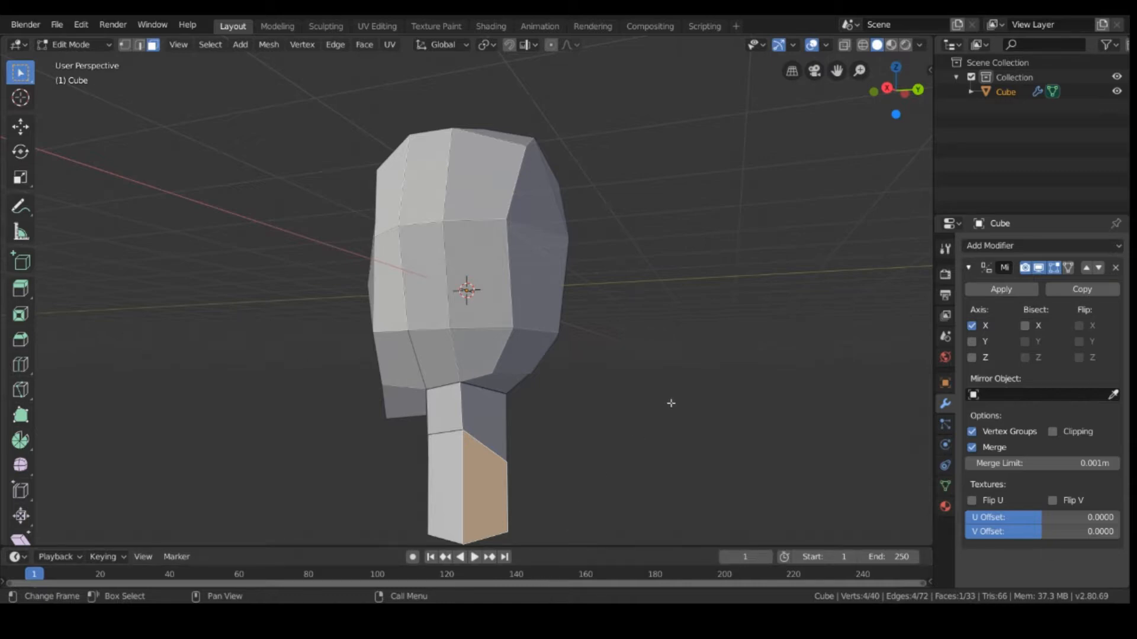
pyautogui.press('g')
pyautogui.press('y')
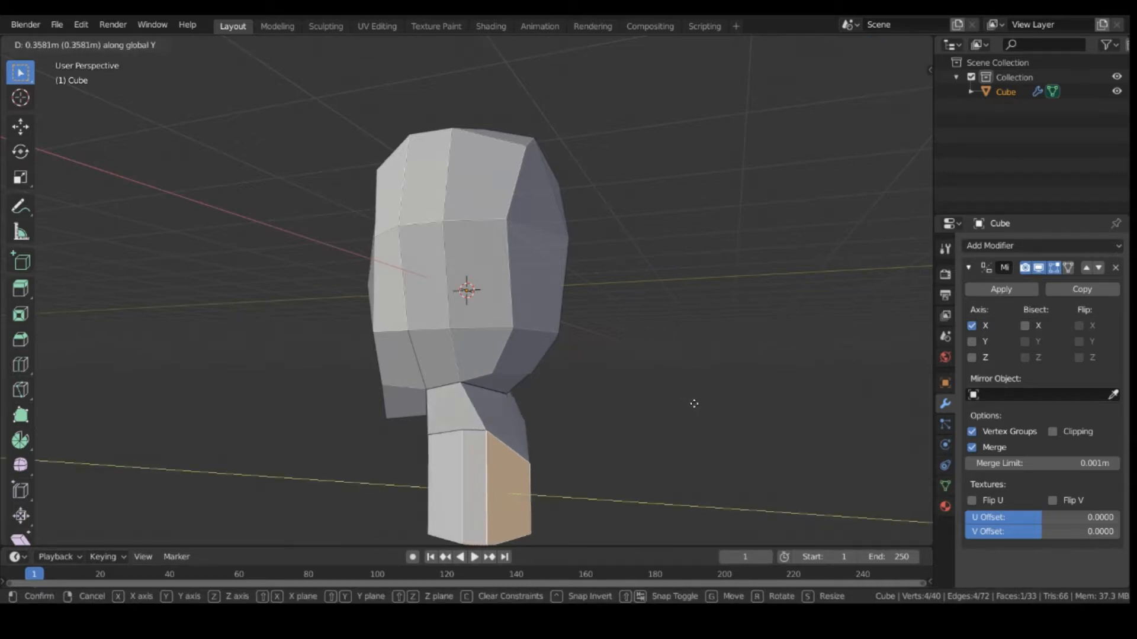
pyautogui.click(703, 406)
# Step: Try moving the neck's lower front face forward along negative global Y, and check the neck from below and the side
pyautogui.moveTo(558, 434); pyautogui.dragTo(435, 472, button='middle')
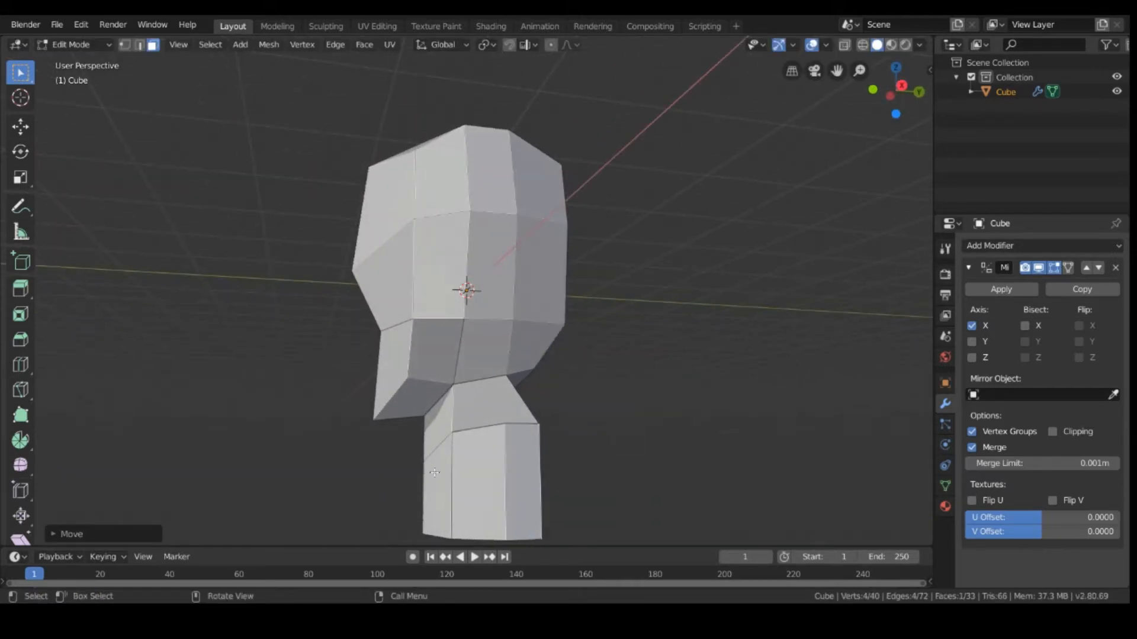
pyautogui.click(451, 481)
pyautogui.press('g')
pyautogui.press('y')
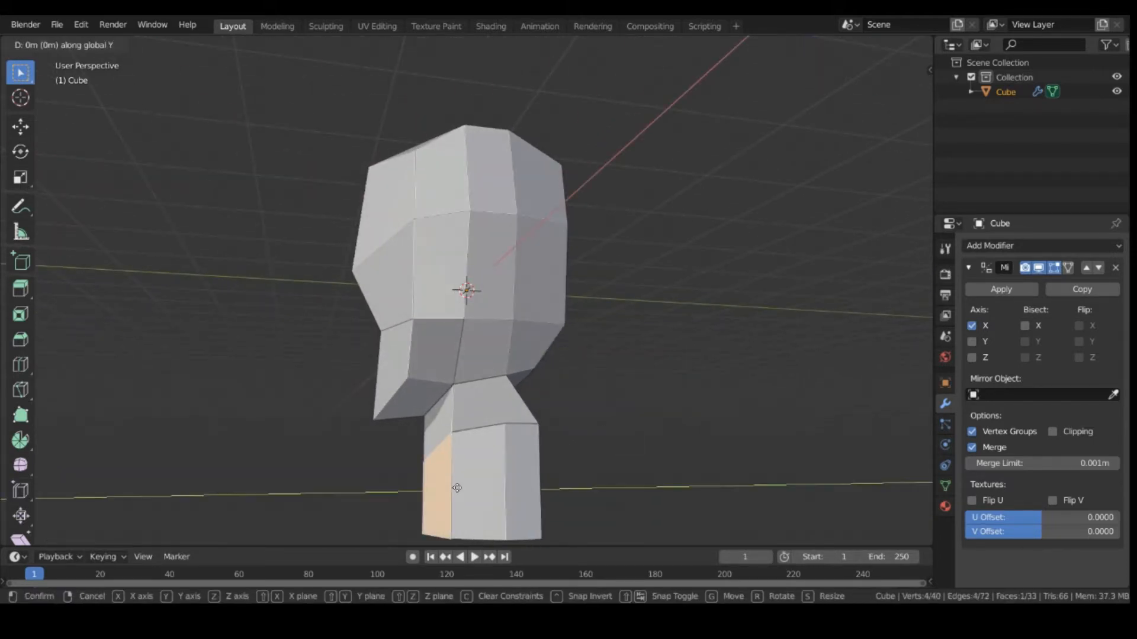
pyautogui.click(426, 495)
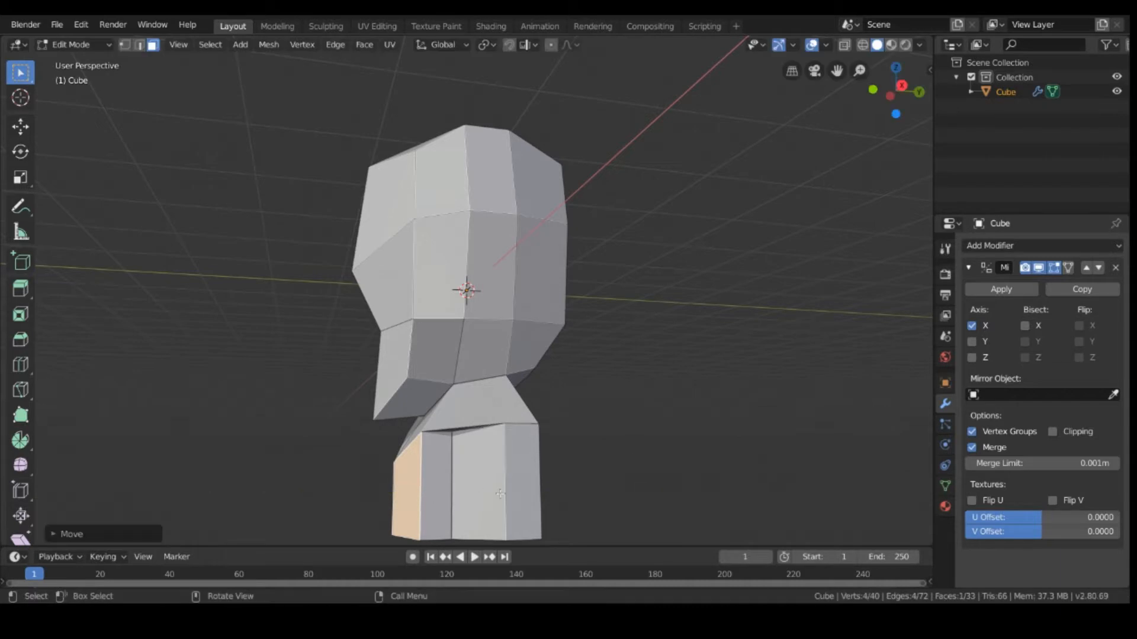
pyautogui.moveTo(426, 495); pyautogui.dragTo(728, 400, button='middle')
pyautogui.click(490, 483)
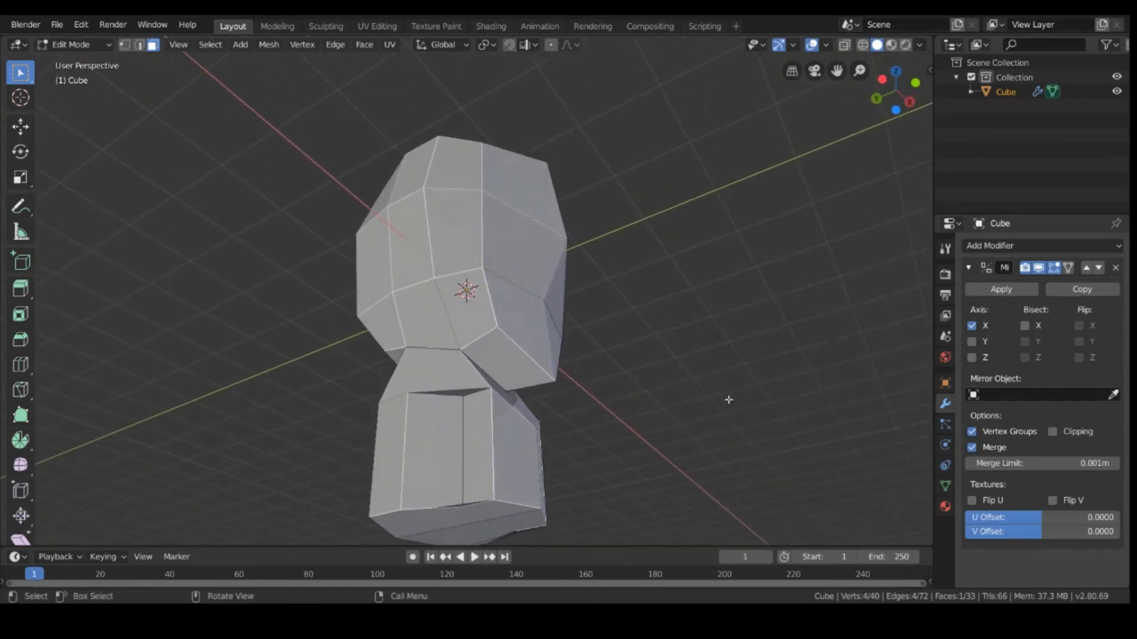
pyautogui.moveTo(563, 524); pyautogui.dragTo(524, 447, button='middle')
pyautogui.click(508, 462)
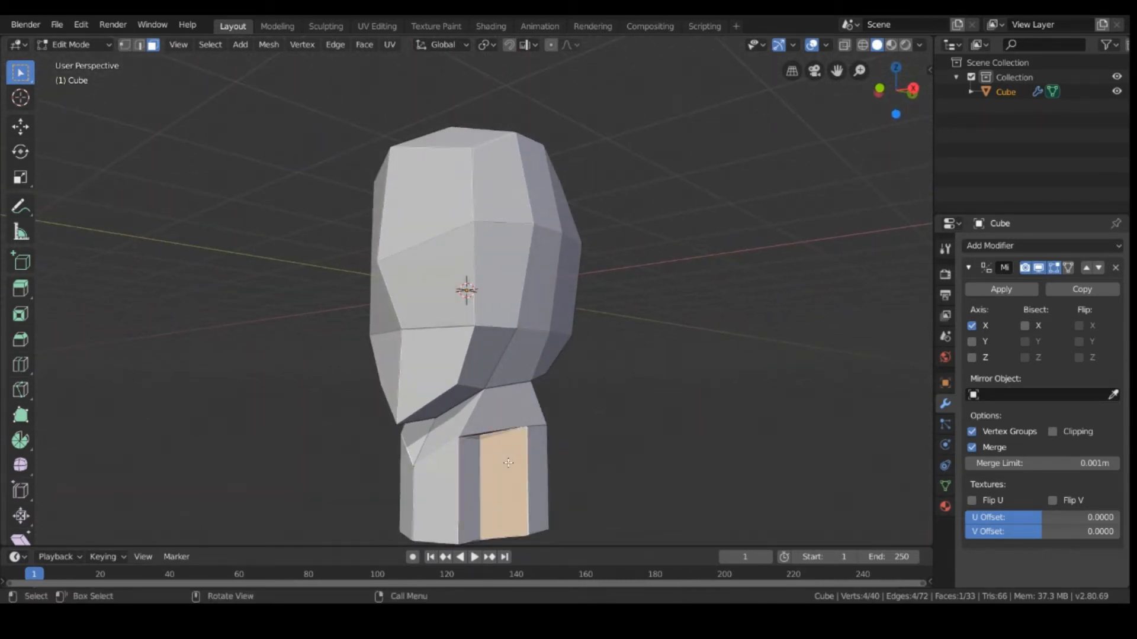
# Step: Undo both neck face moves and the leftover extrusion of the neck's side face
pyautogui.hotkey('ctrl', 'z')
pyautogui.hotkey('ctrl', 'z')
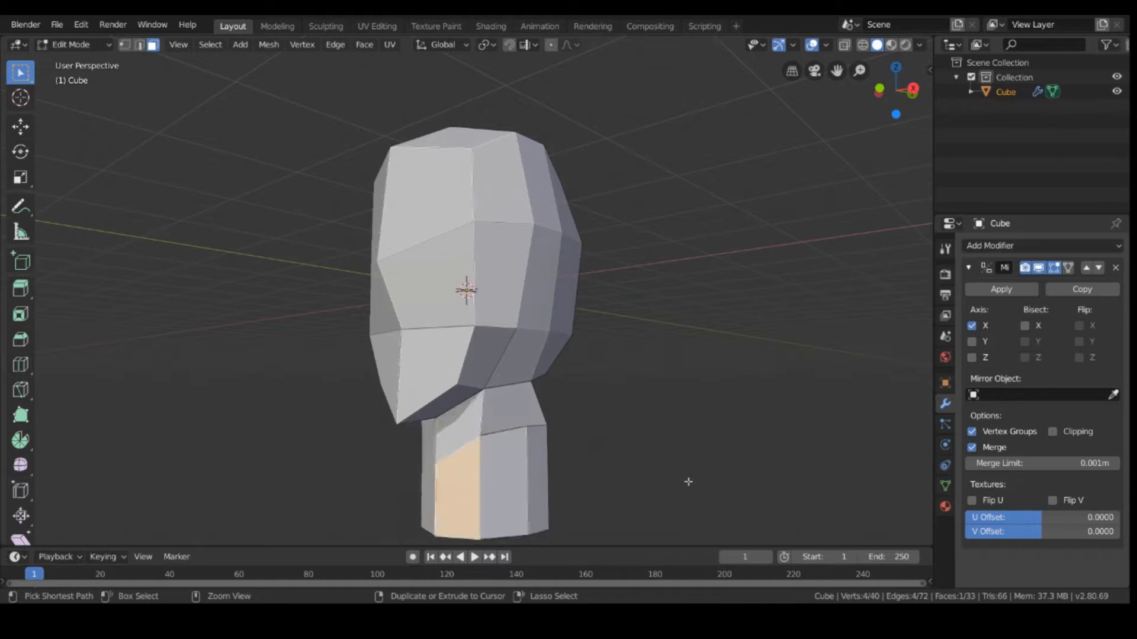
pyautogui.hotkey('ctrl', 'z')
pyautogui.hotkey('ctrl', 'z')
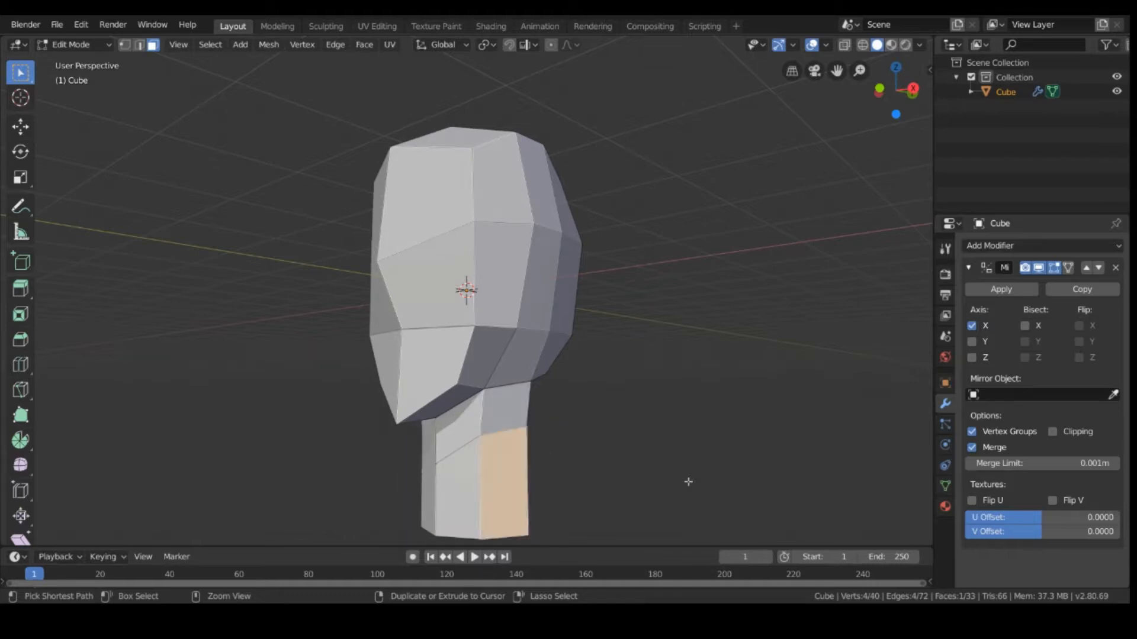
pyautogui.hotkey('ctrl', 'z')
pyautogui.hotkey('ctrl', 'z')
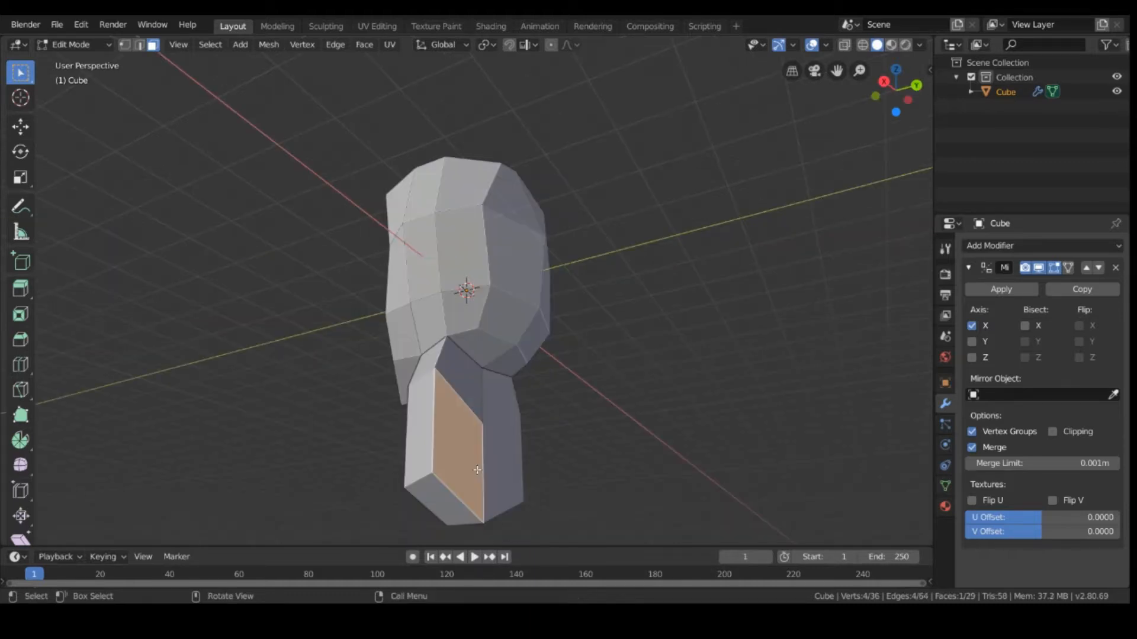
pyautogui.press('g')
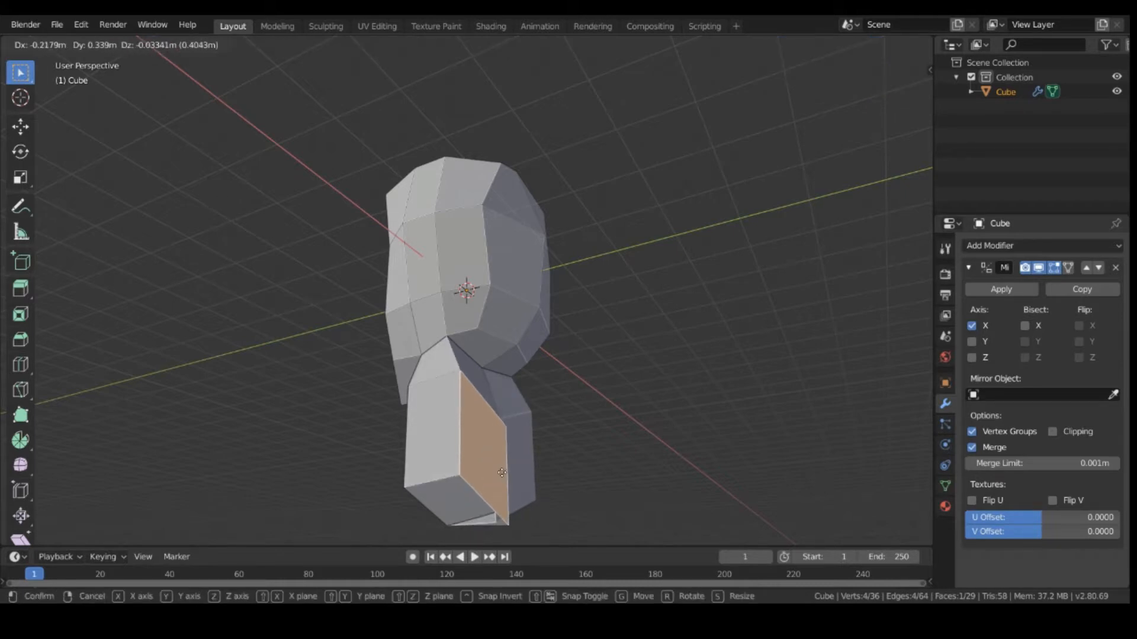
pyautogui.rightClick(513, 461)
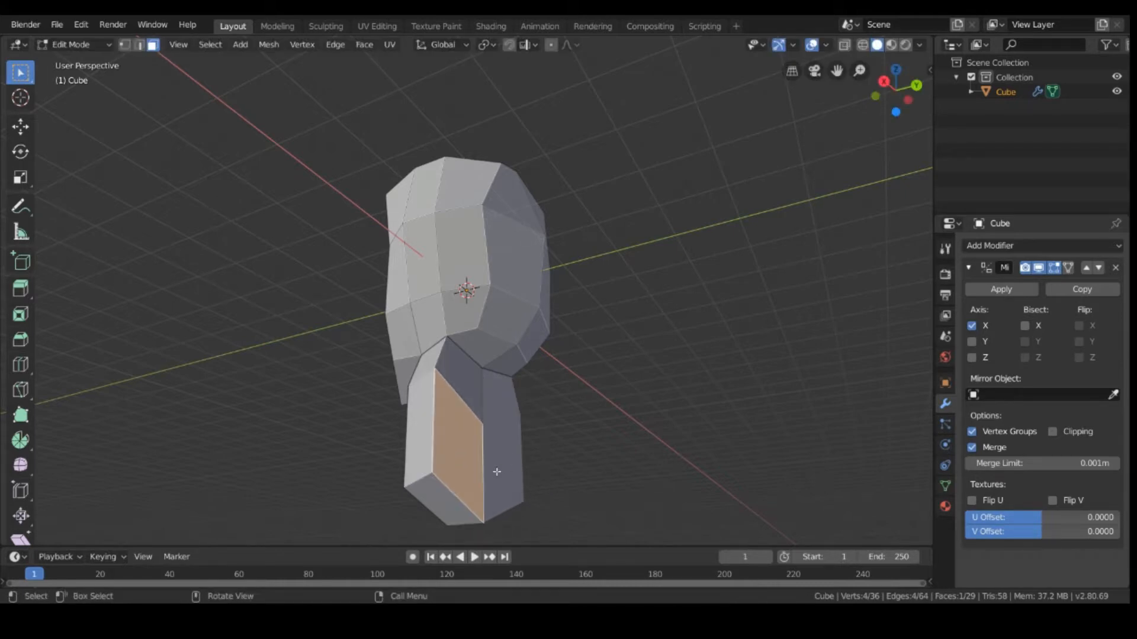
pyautogui.press('g')
pyautogui.press('x')
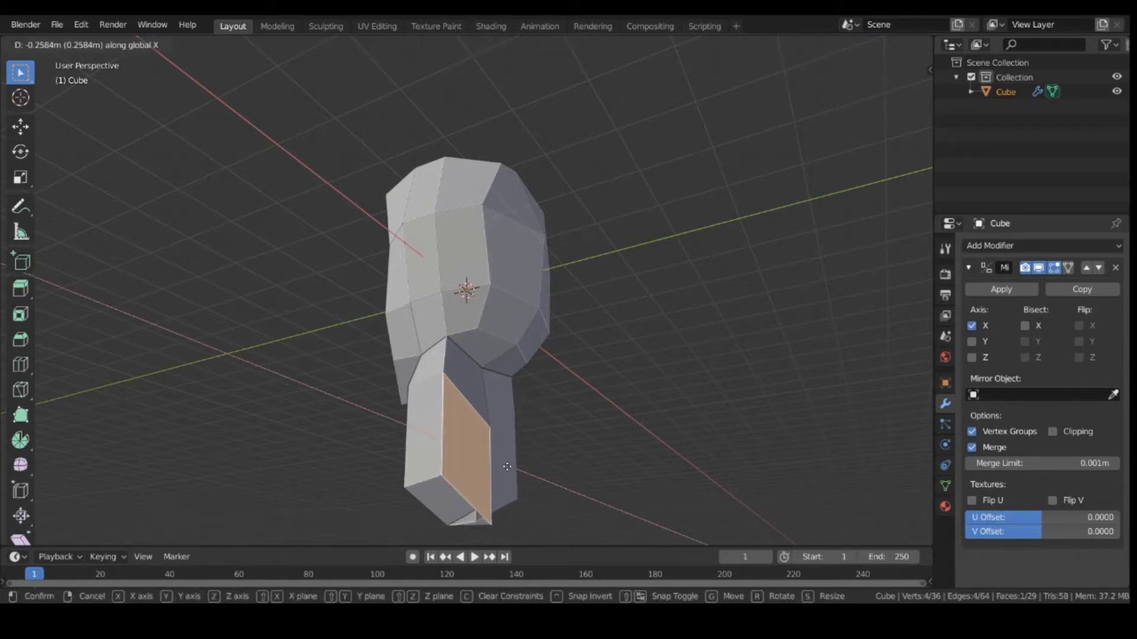
pyautogui.rightClick(495, 468)
# Step: Move the selected back face of the lower neck backward along global Y to deepen the neck base
pyautogui.press('g')
pyautogui.press('y')
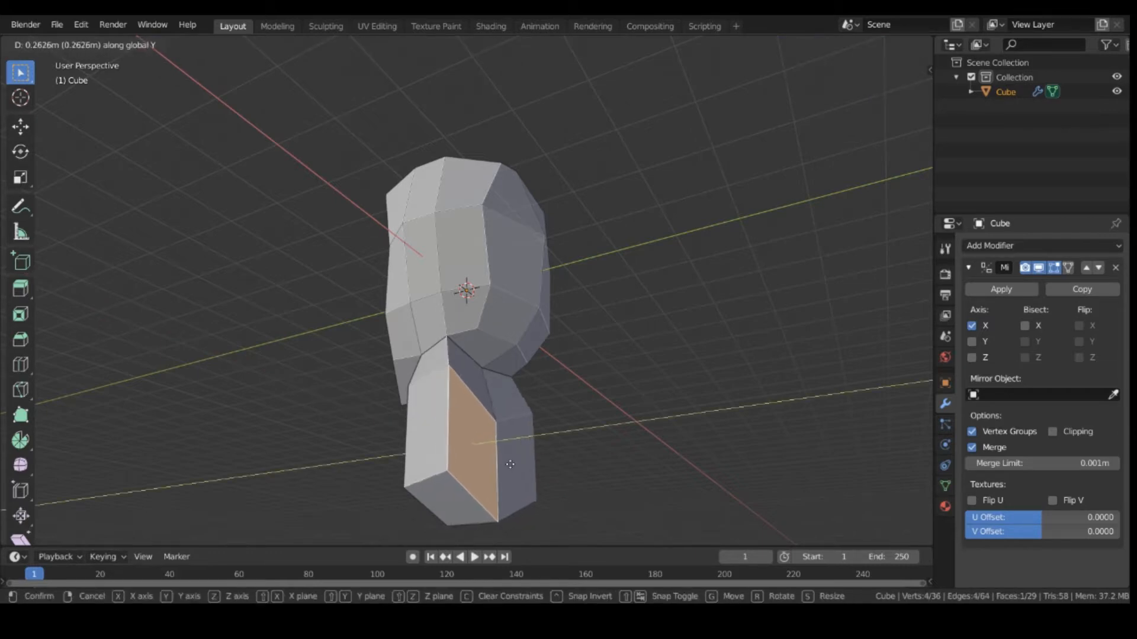
pyautogui.click(530, 475)
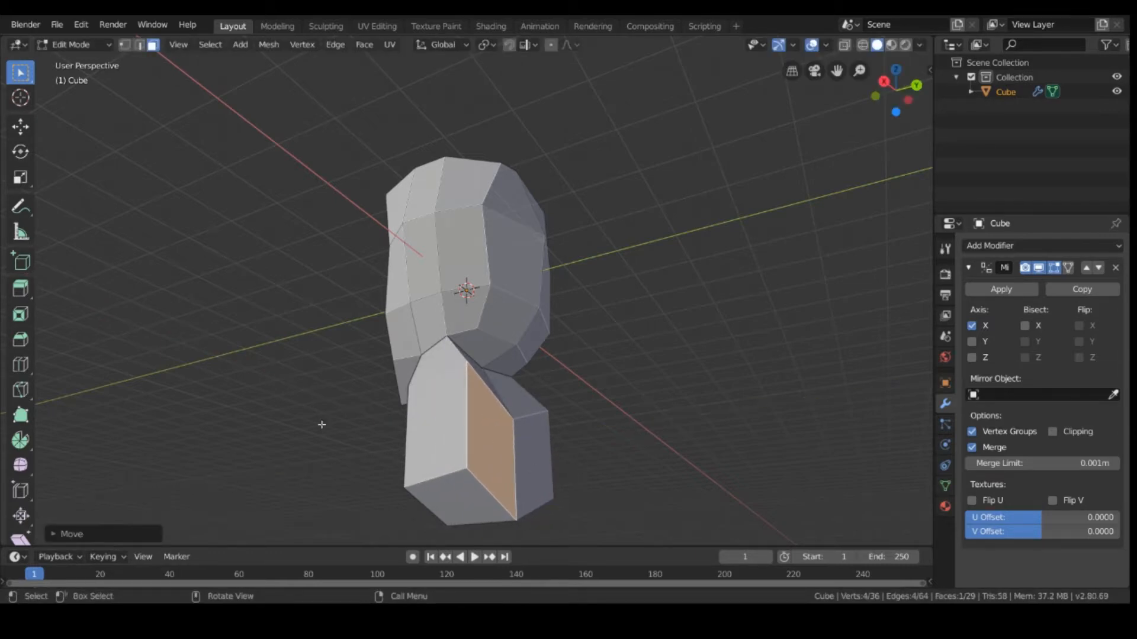
# Step: Move the lower neck's front face forward along negative global Y
pyautogui.moveTo(277, 369); pyautogui.dragTo(393, 396, button='middle')
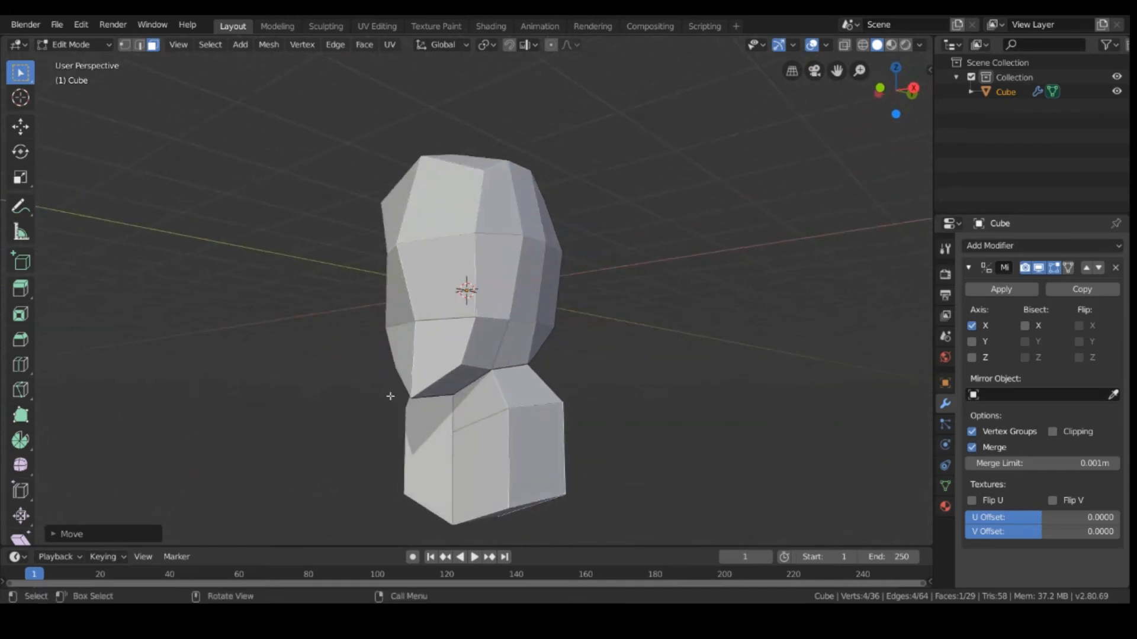
pyautogui.click(476, 456)
pyautogui.press('g')
pyautogui.press('y')
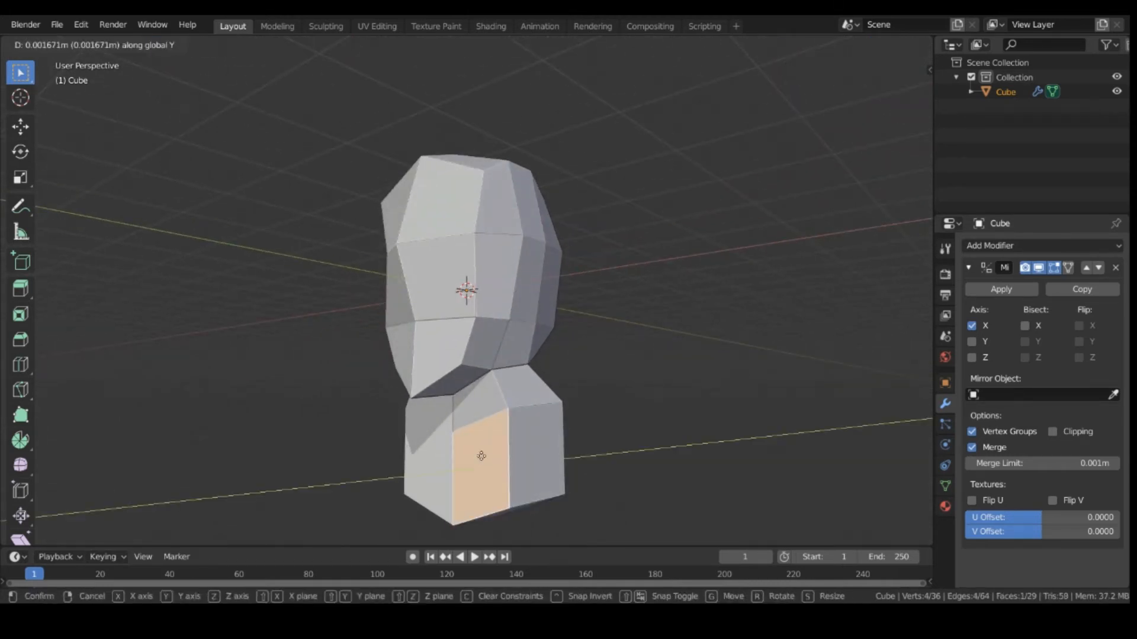
pyautogui.click(464, 447)
pyautogui.moveTo(616, 418); pyautogui.dragTo(641, 415, button='middle')
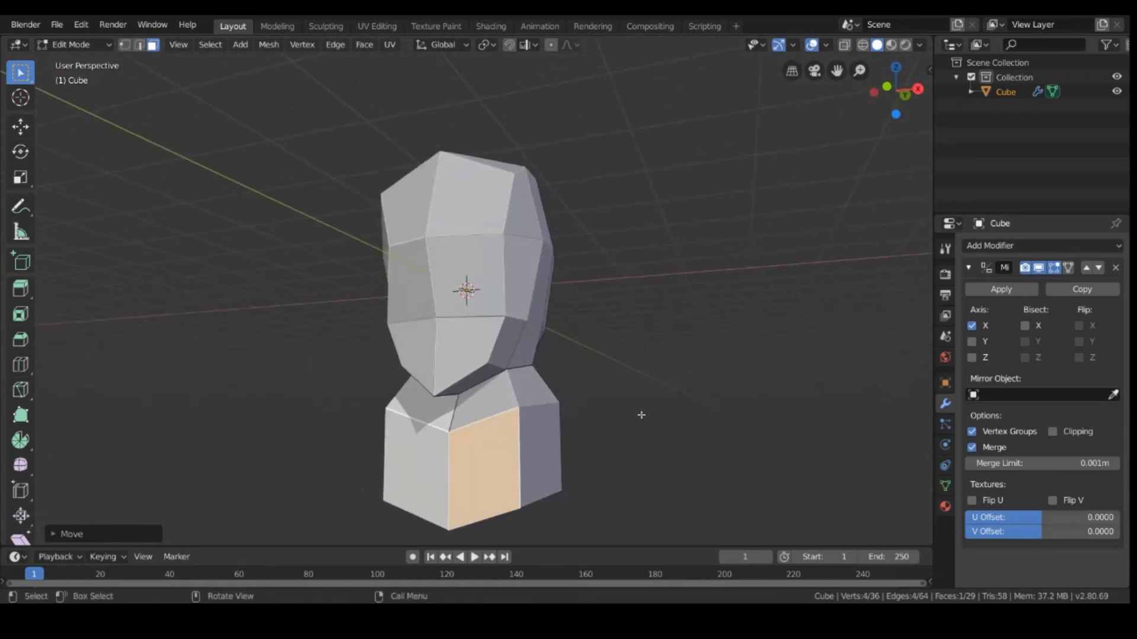
# Step: In vertex selection mode, adjust the outer back vertex at the top of the neck along global X
pyautogui.click(130, 57)
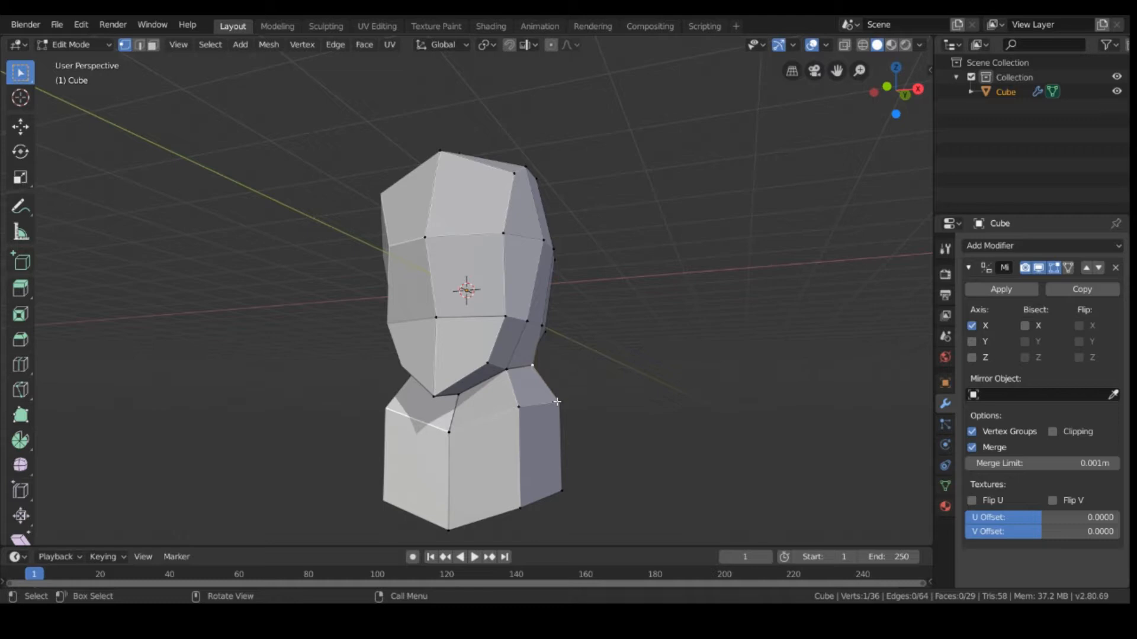
pyautogui.press('g')
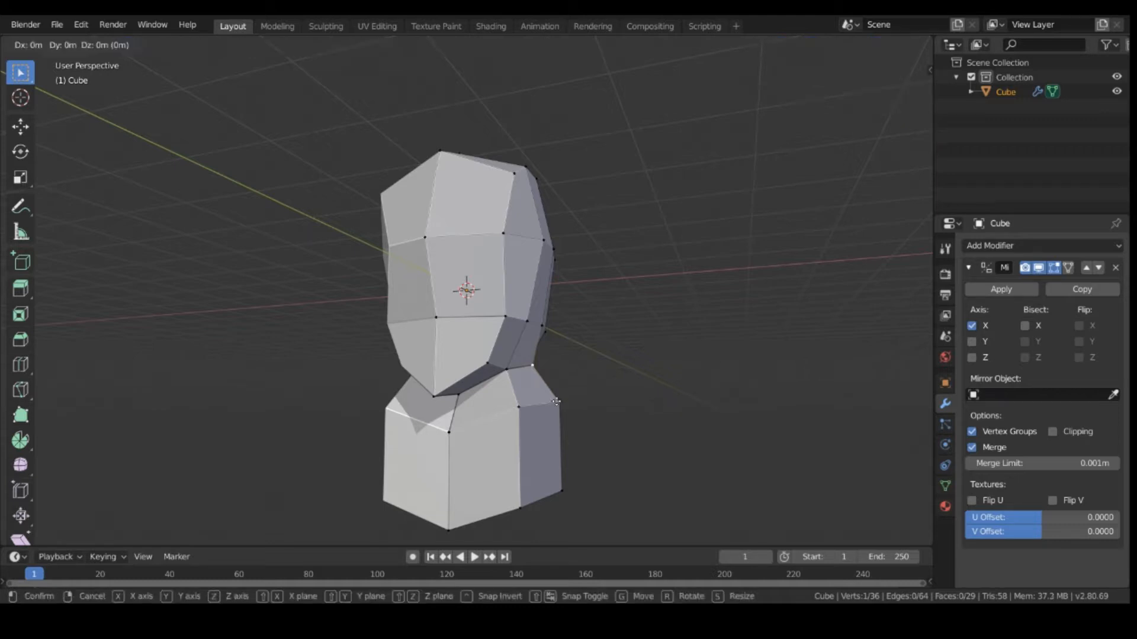
pyautogui.press('x')
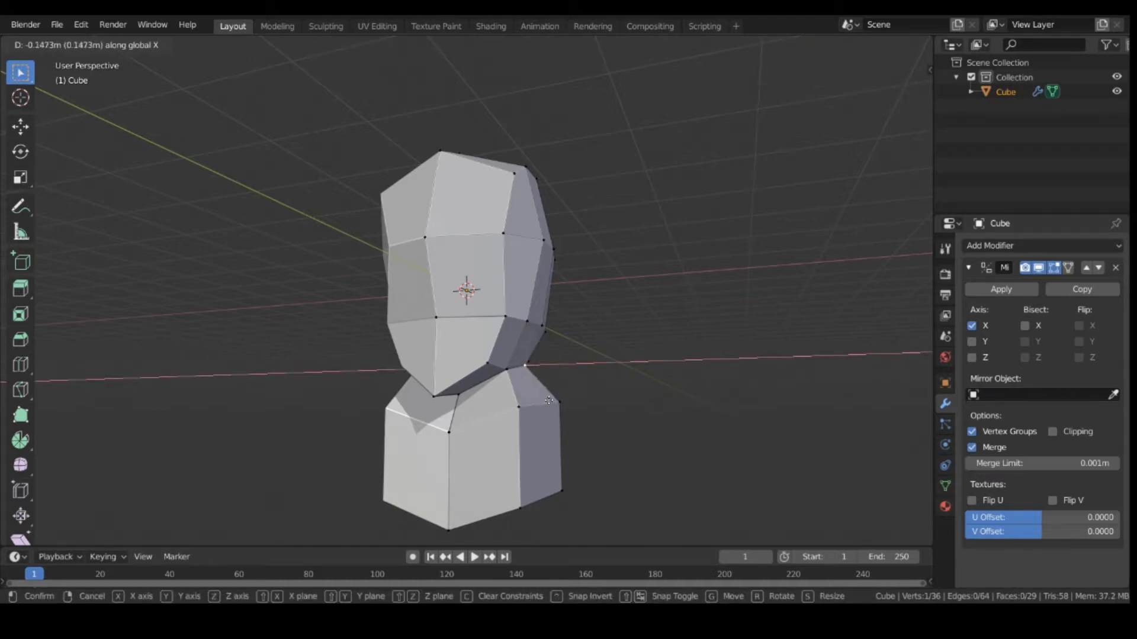
pyautogui.click(565, 405)
# Step: Move the vertex at the back centre of the neck's top backward along global Y
pyautogui.moveTo(693, 418); pyautogui.dragTo(483, 389, button='middle')
pyautogui.click(482, 390)
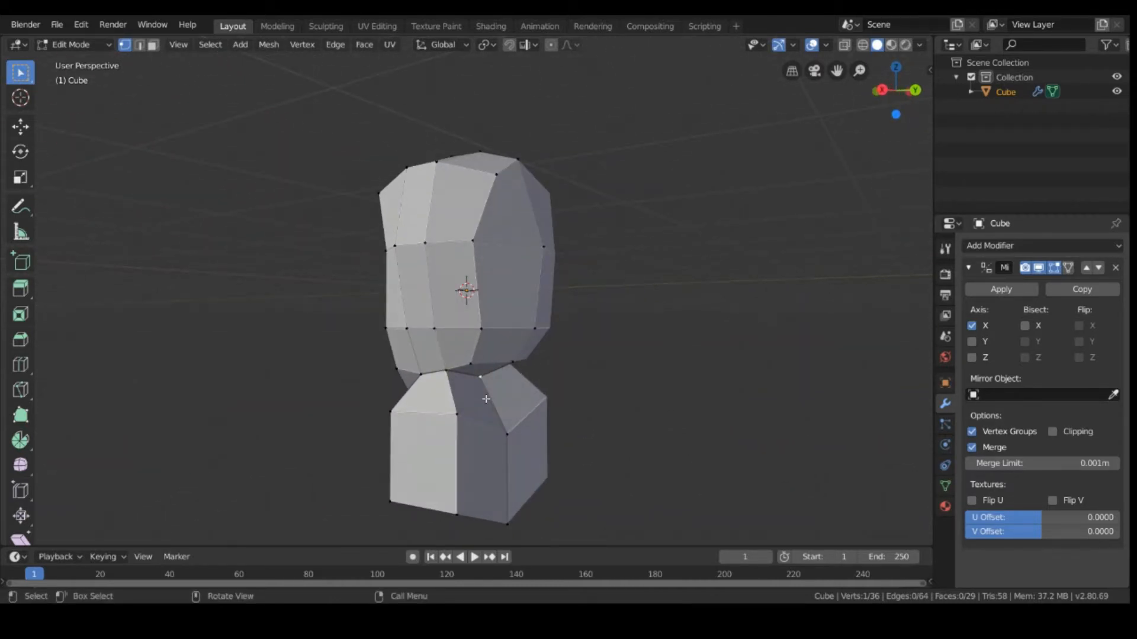
pyautogui.press('g')
pyautogui.press('y')
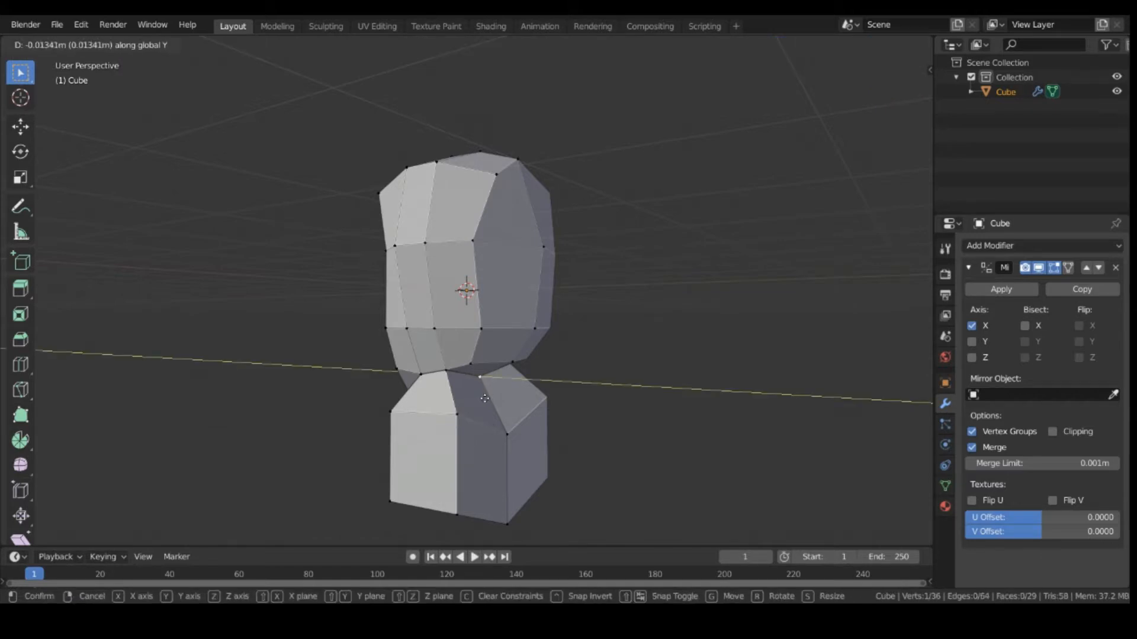
pyautogui.click(499, 400)
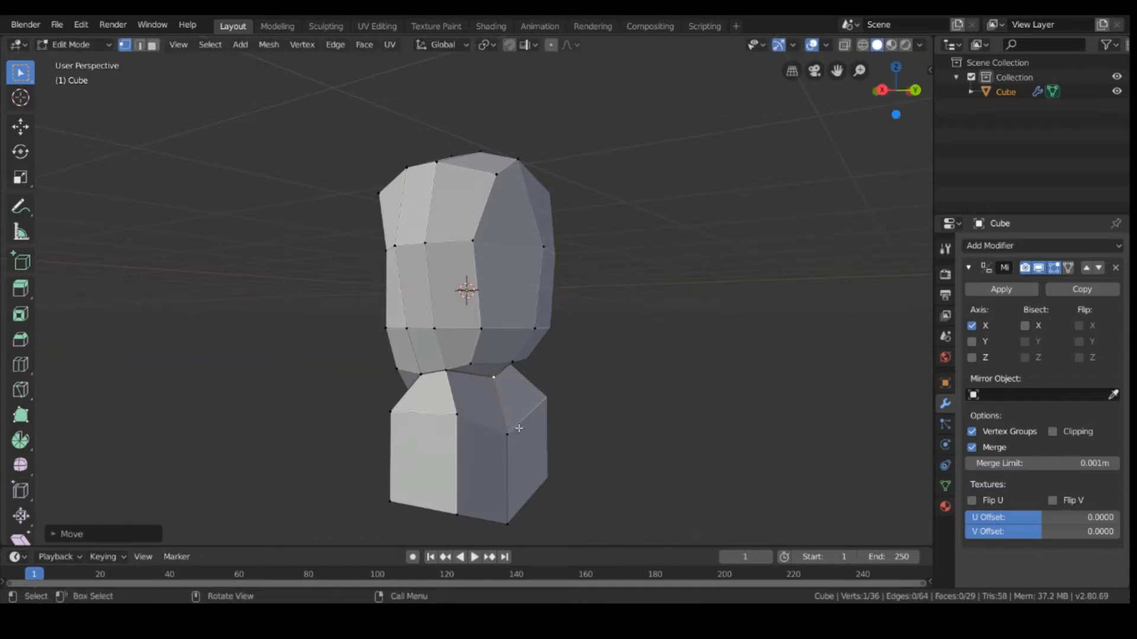
# Step: In edge selection mode, nudge the outer side edge at the top of the neck slightly inward along global X
pyautogui.click(139, 44)
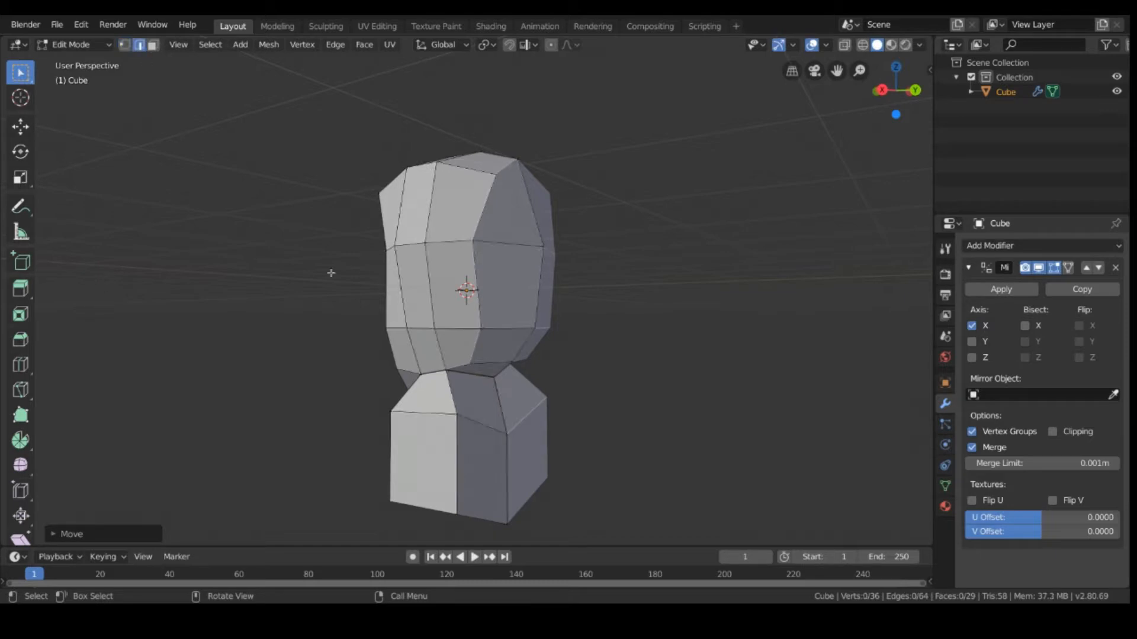
pyautogui.click(441, 373)
pyautogui.moveTo(608, 448); pyautogui.dragTo(792, 444, button='middle')
pyautogui.press('g')
pyautogui.press('y')
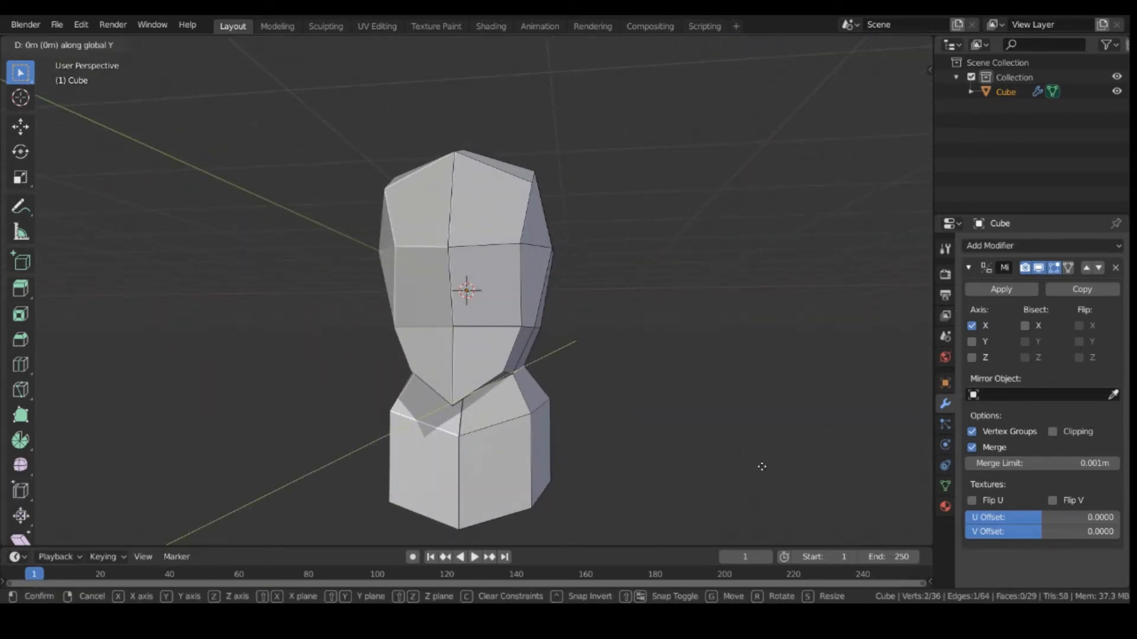
pyautogui.rightClick(769, 451)
pyautogui.press('g')
pyautogui.press('x')
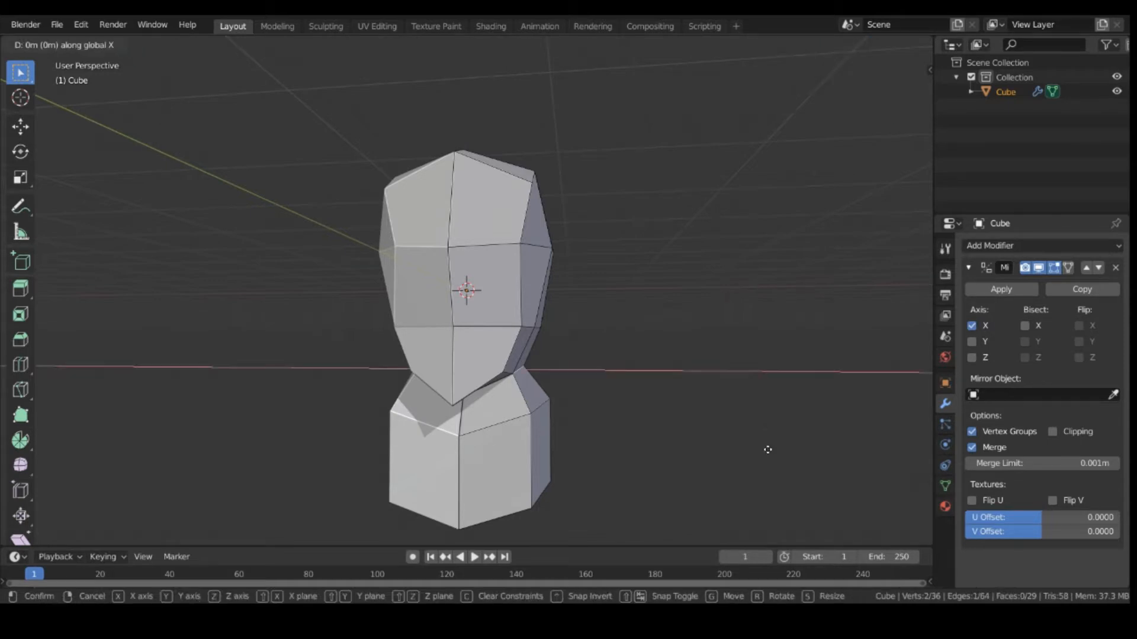
pyautogui.click(764, 449)
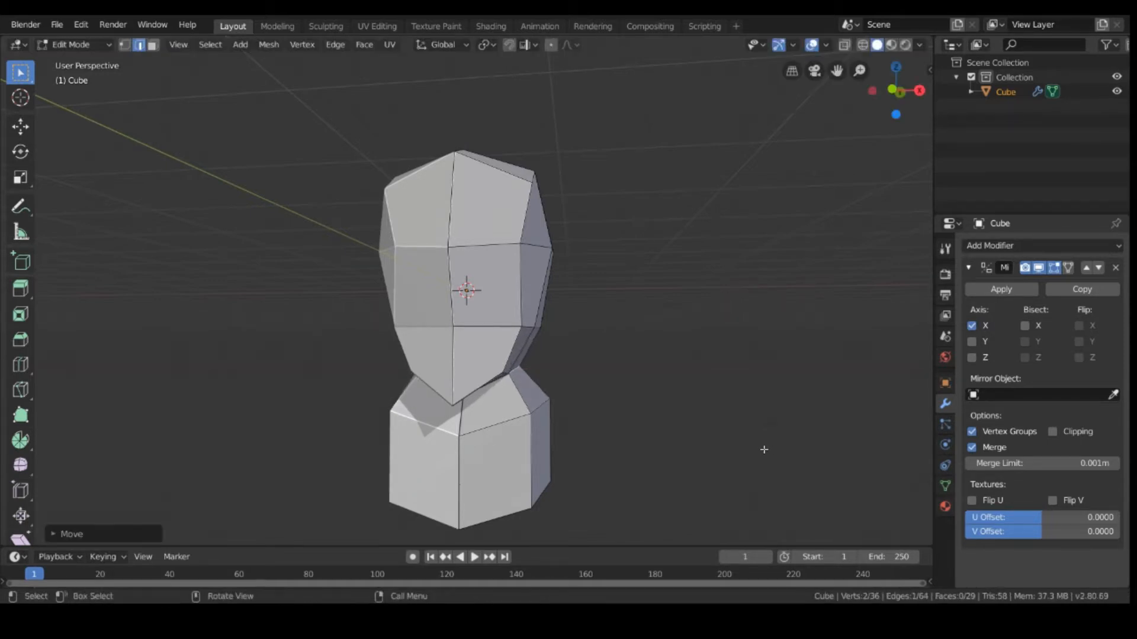
# Step: Return to vertex selection and move the neck's upper back centre vertex further back along global Y
pyautogui.click(706, 438)
pyautogui.moveTo(705, 439); pyautogui.dragTo(558, 420, button='middle')
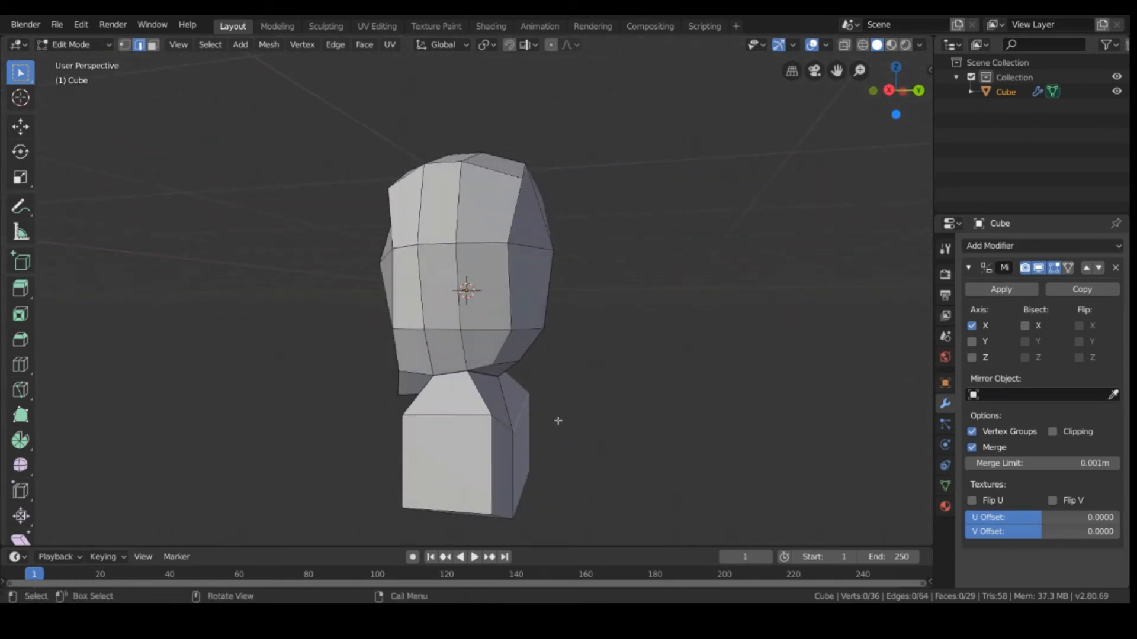
pyautogui.click(504, 387)
pyautogui.click(124, 45)
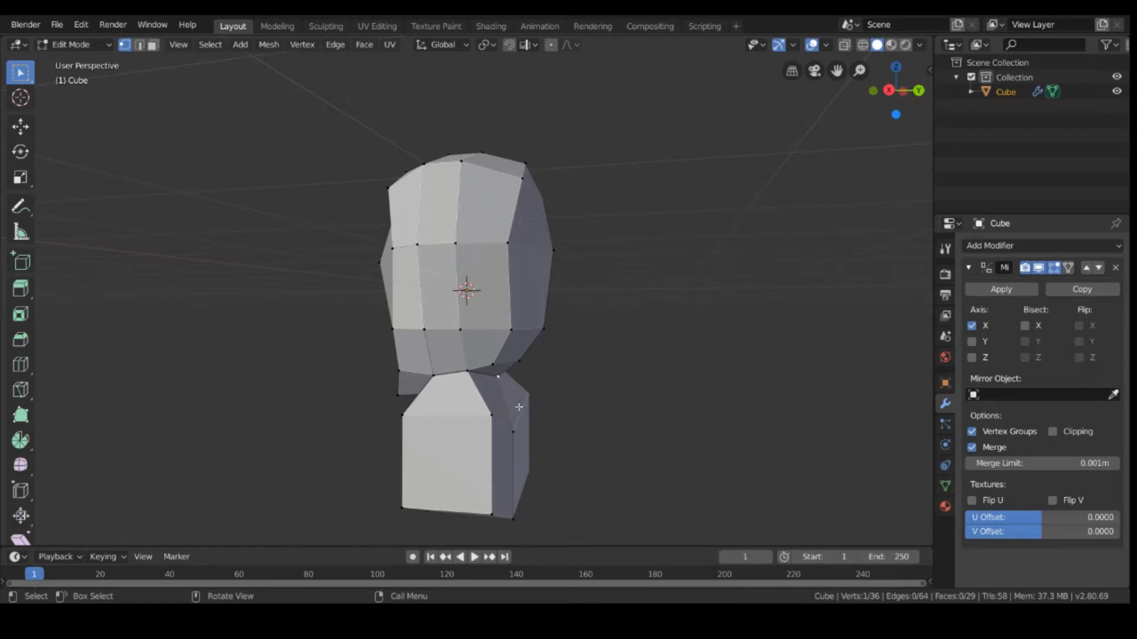
pyautogui.press('g')
pyautogui.press('x')
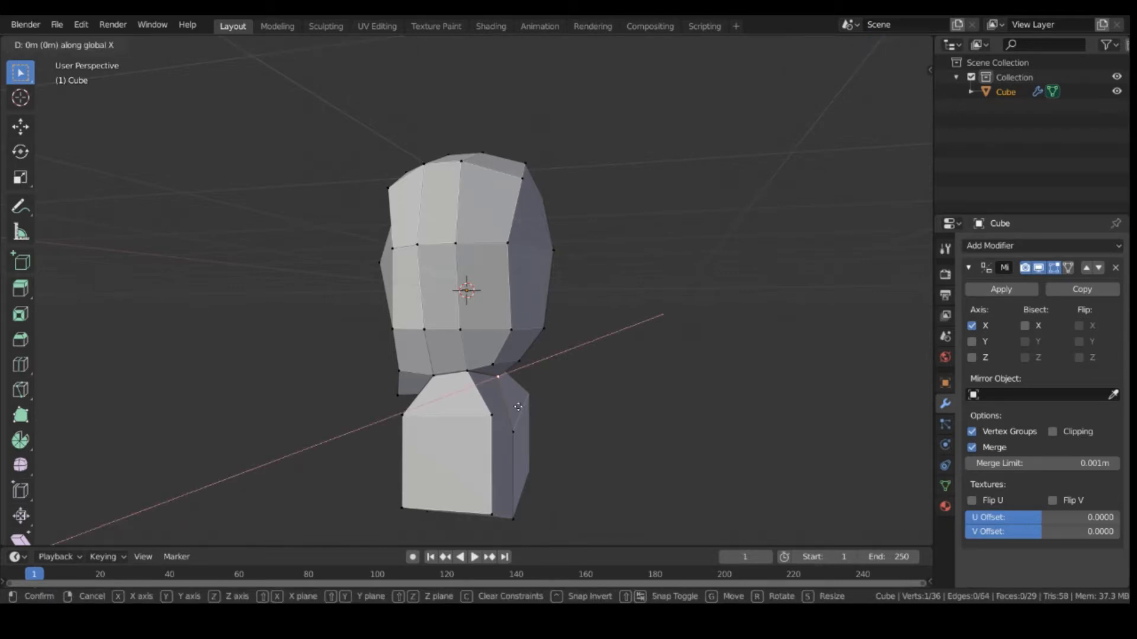
pyautogui.press('x')
pyautogui.press('Escape')
pyautogui.press('g')
pyautogui.press('y')
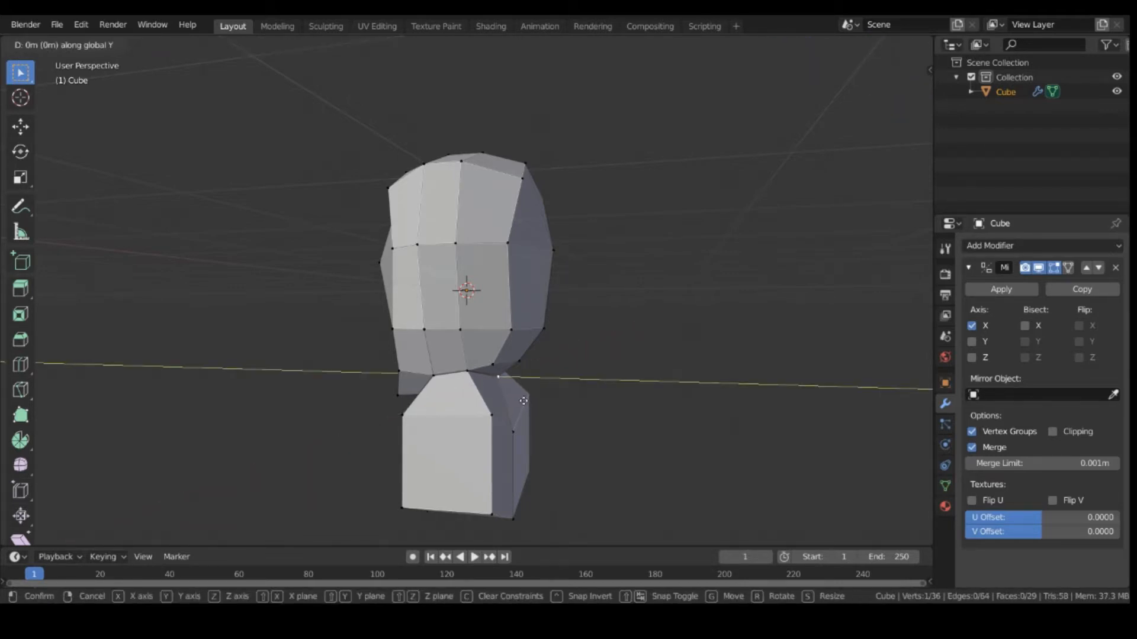
pyautogui.click(535, 408)
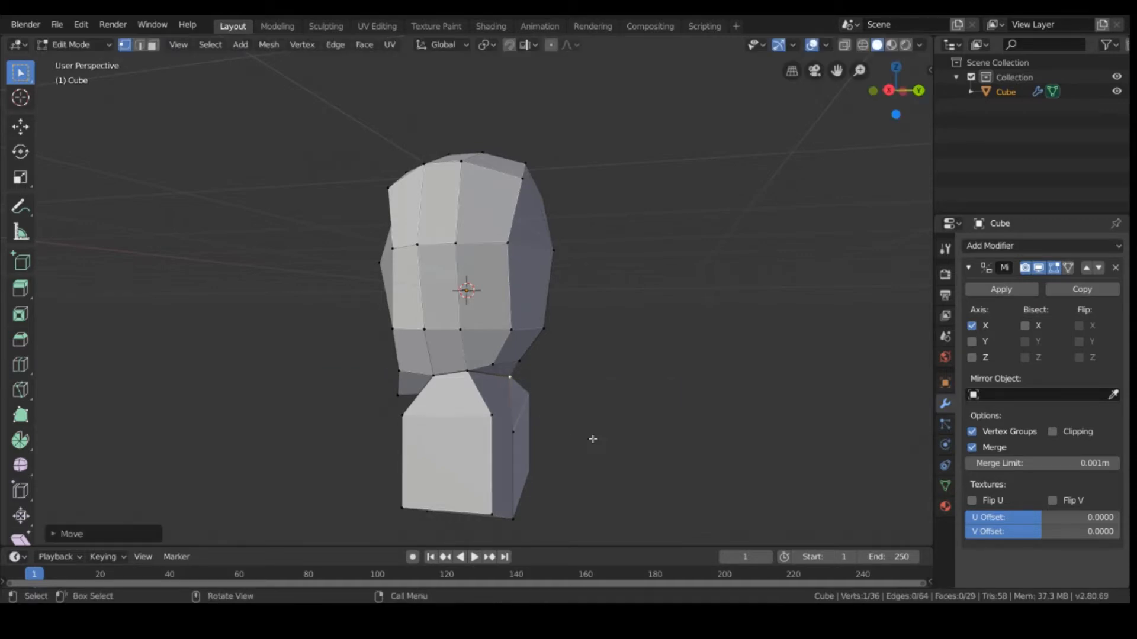
# Step: Move the two lowest vertices on the back centre line of the head backward along global Y, one at a time
pyautogui.click(592, 438)
pyautogui.moveTo(593, 438); pyautogui.dragTo(567, 407, button='middle')
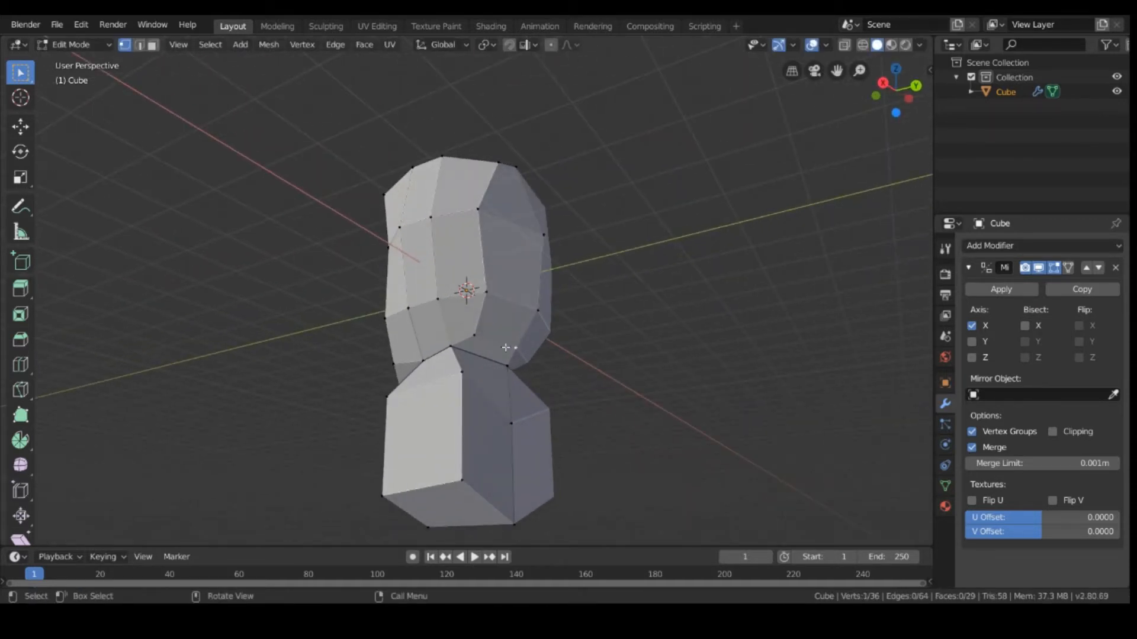
pyautogui.press('g')
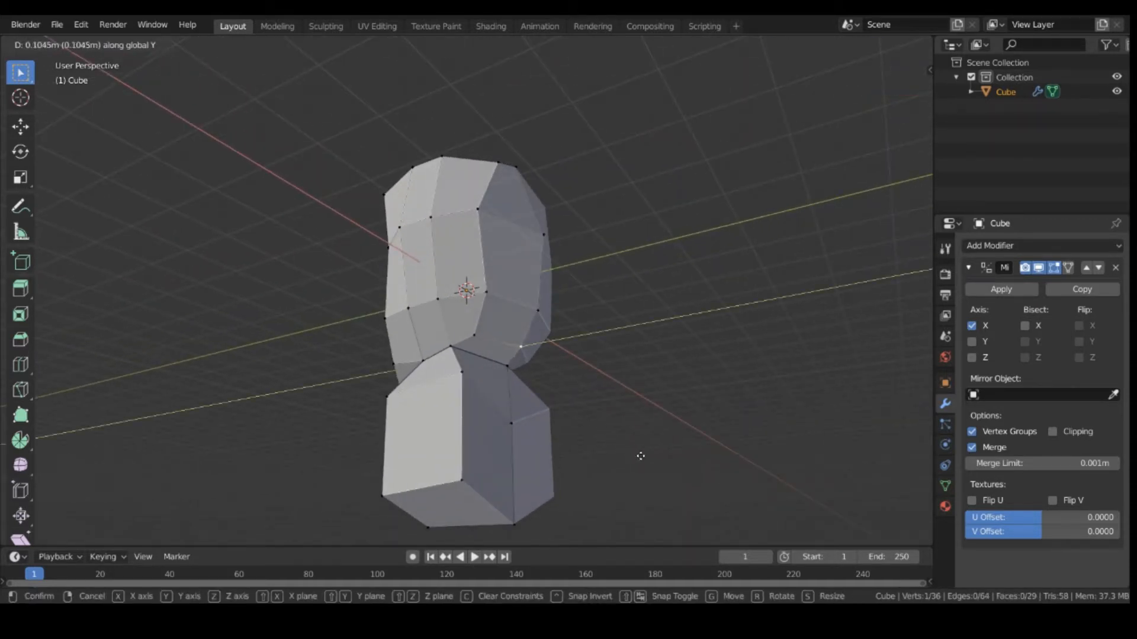
pyautogui.click(595, 385)
pyautogui.click(549, 318)
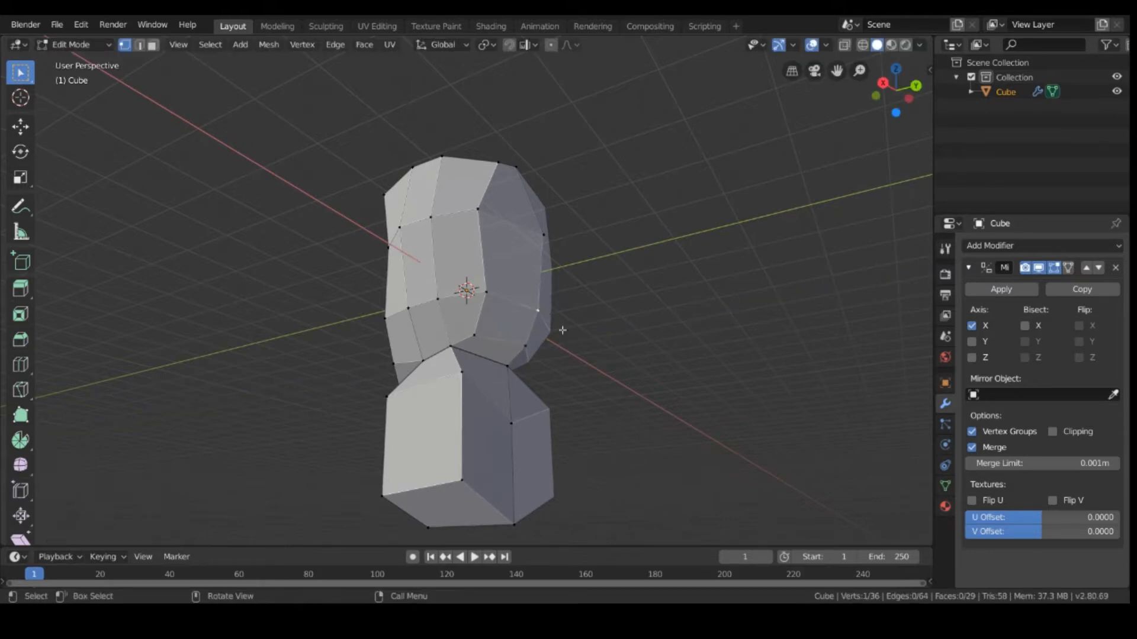
pyautogui.press('g')
pyautogui.press('x')
pyautogui.click(644, 410)
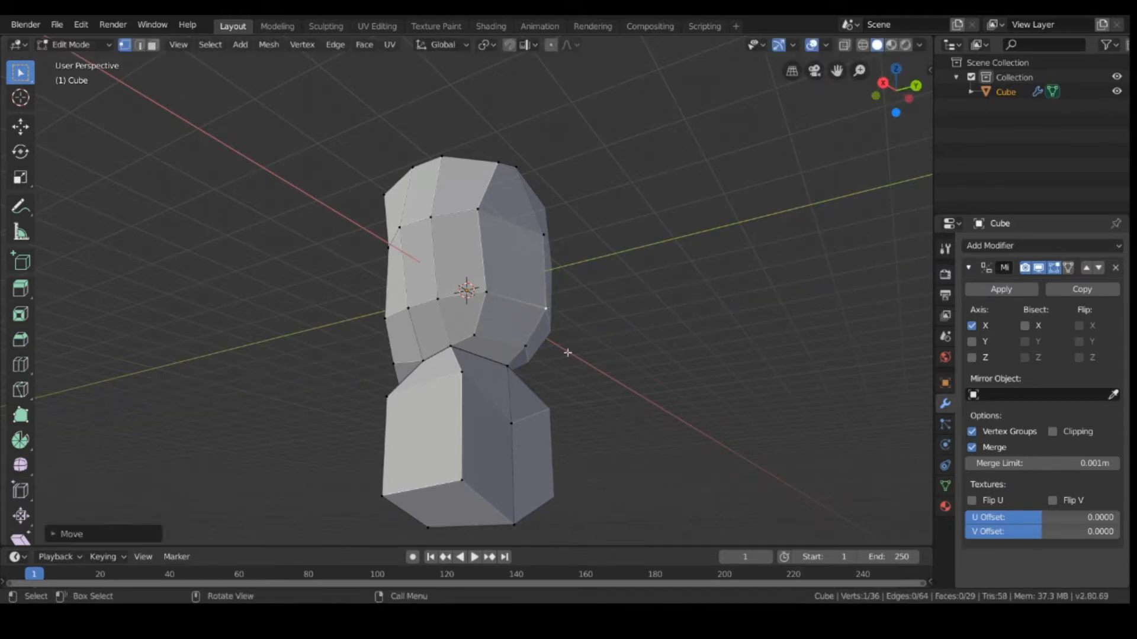
# Step: Move the next higher vertex on the back centre line of the head about 0.21 m backward along global Y and deselect it
pyautogui.click(545, 241)
pyautogui.press('g')
pyautogui.press('y')
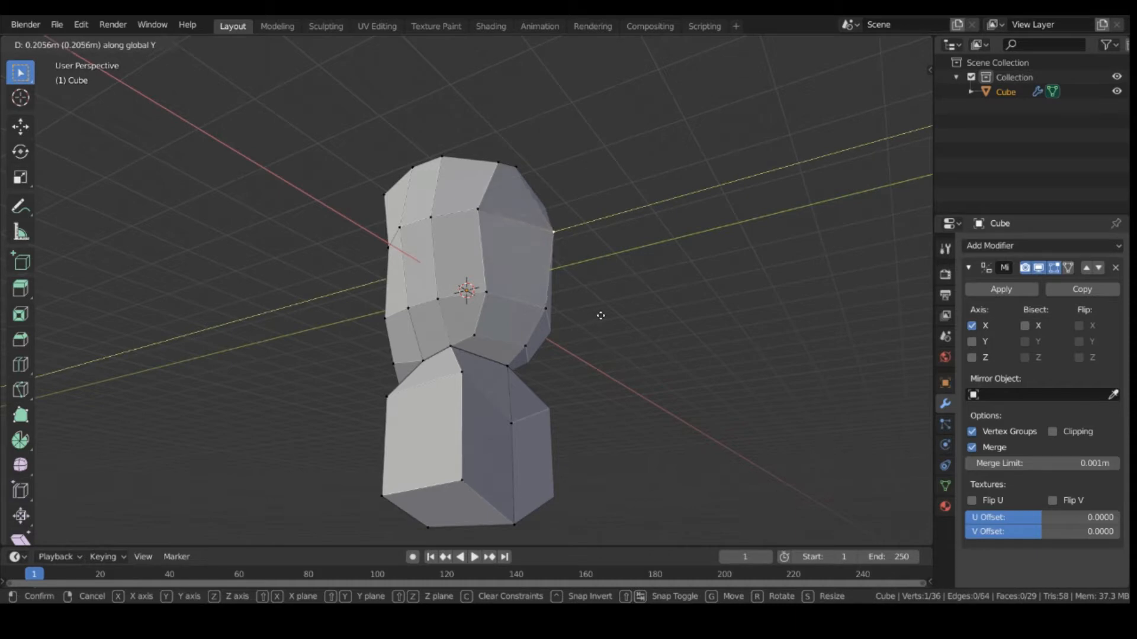
pyautogui.click(600, 316)
pyautogui.click(627, 482)
# Step: In face selection mode and front view, extrude the outer side face of the neck's base outward along global X to form the shoulder
pyautogui.moveTo(627, 482); pyautogui.dragTo(260, 427, button='middle')
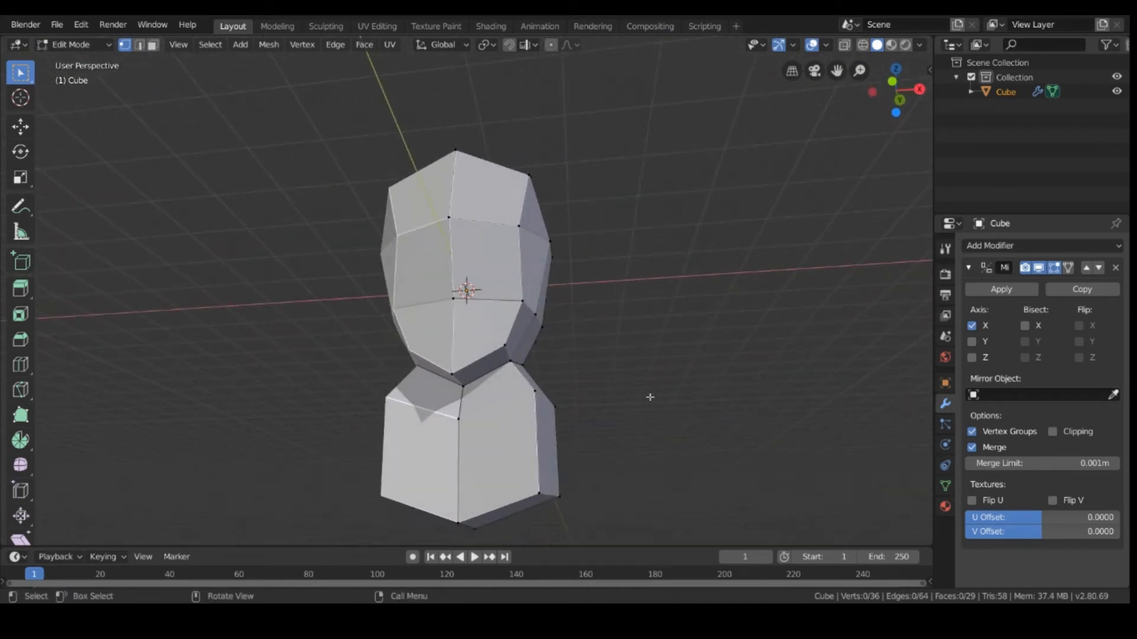
pyautogui.moveTo(649, 397); pyautogui.dragTo(564, 473, button='middle')
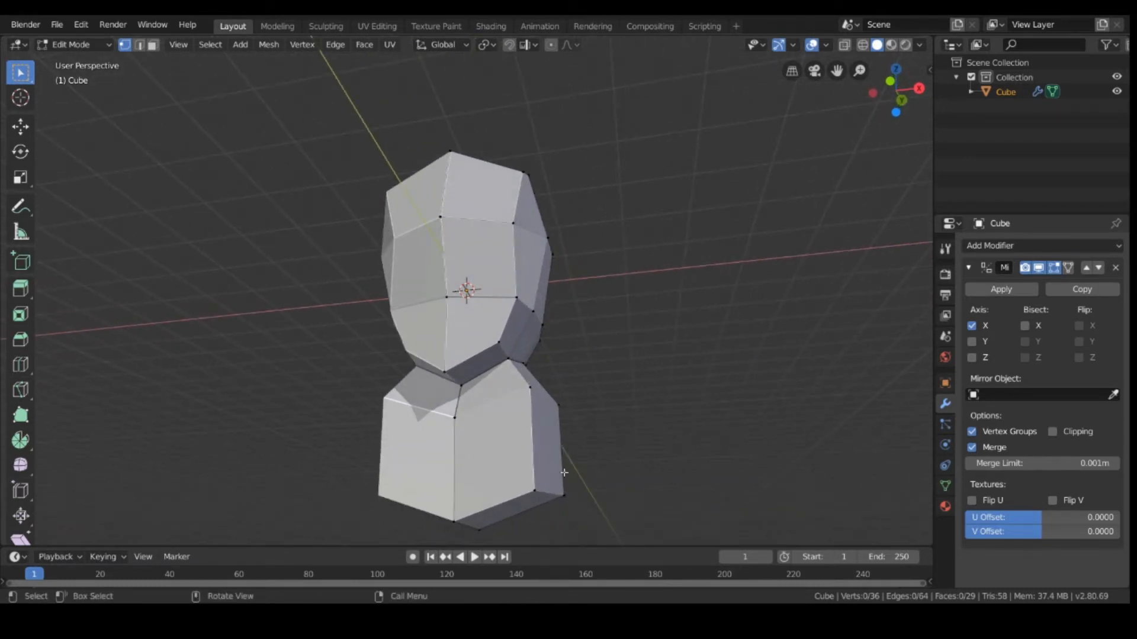
pyautogui.click(153, 45)
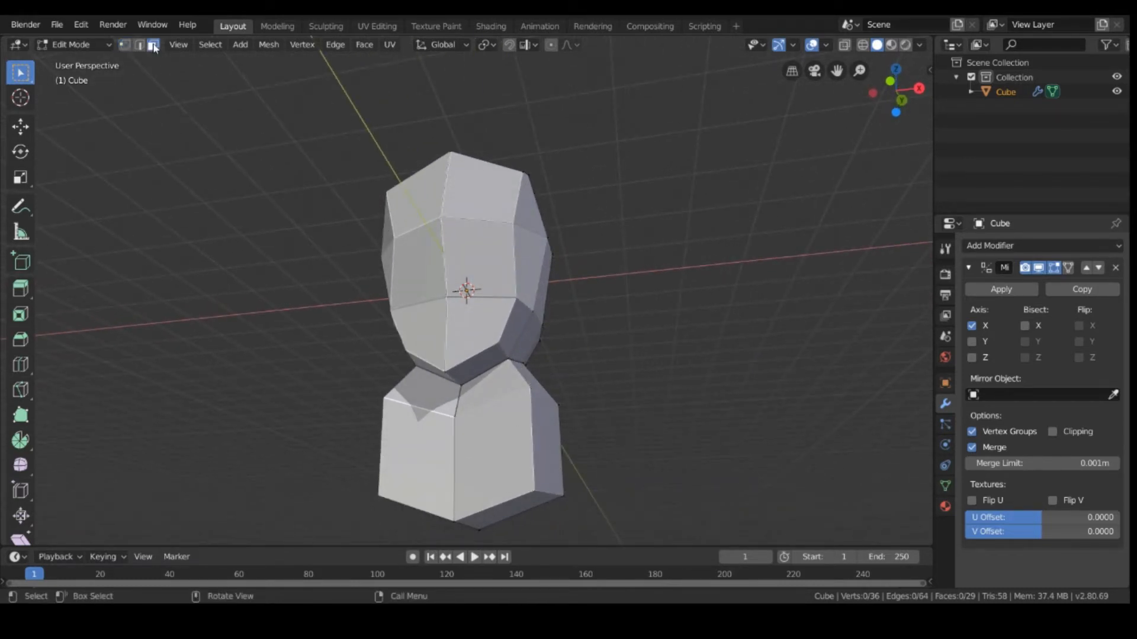
pyautogui.click(550, 439)
pyautogui.press('KP_1')
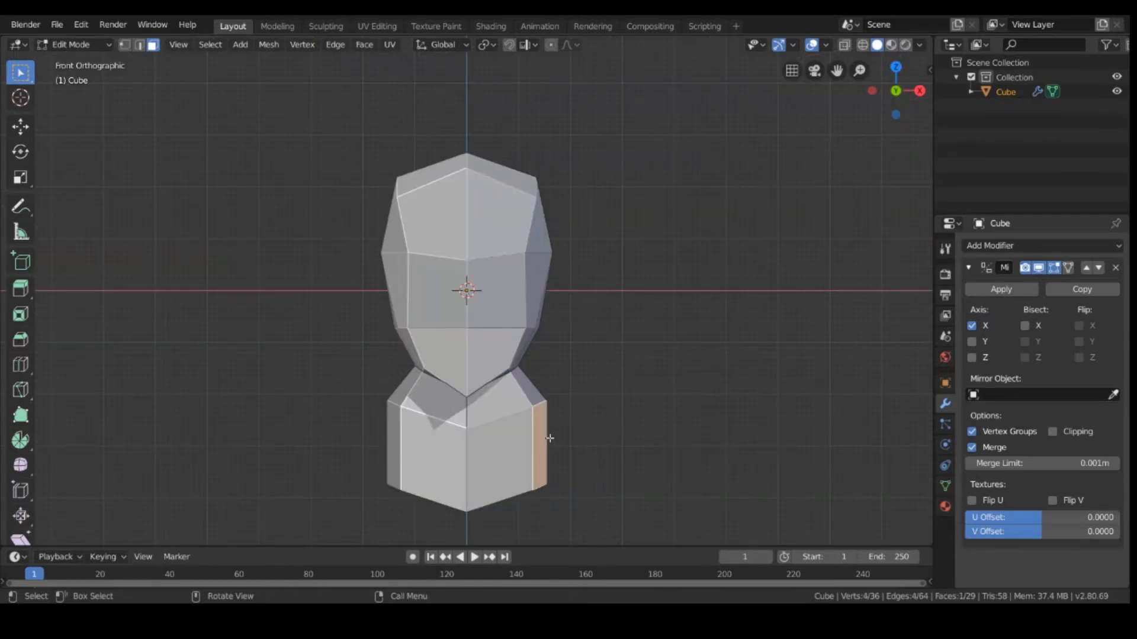
pyautogui.press('e')
pyautogui.press('x')
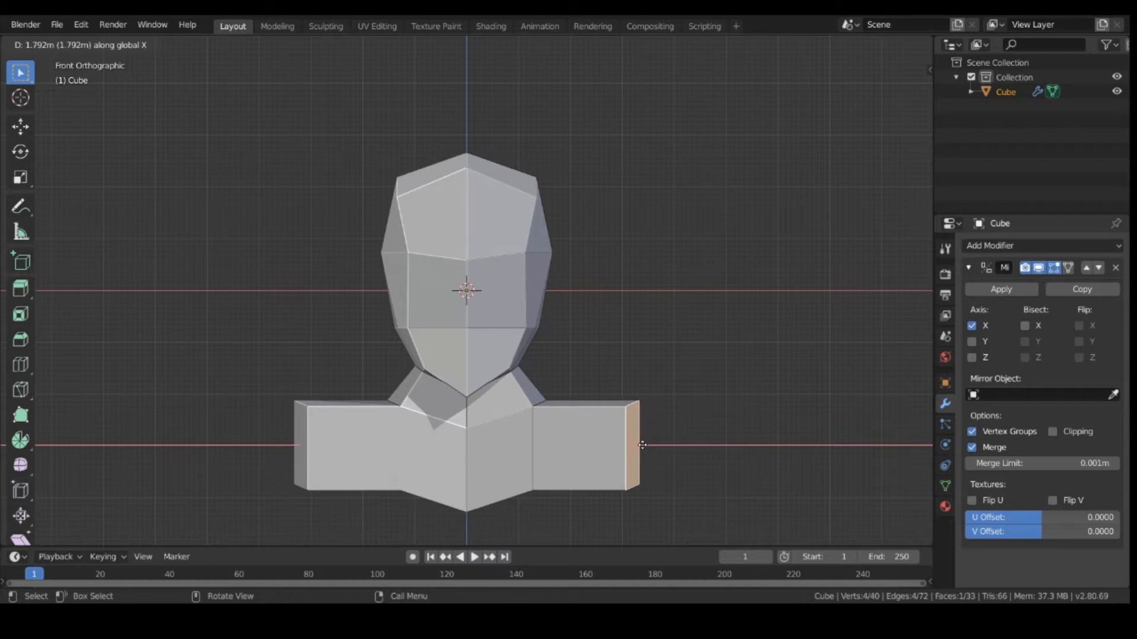
pyautogui.click(625, 435)
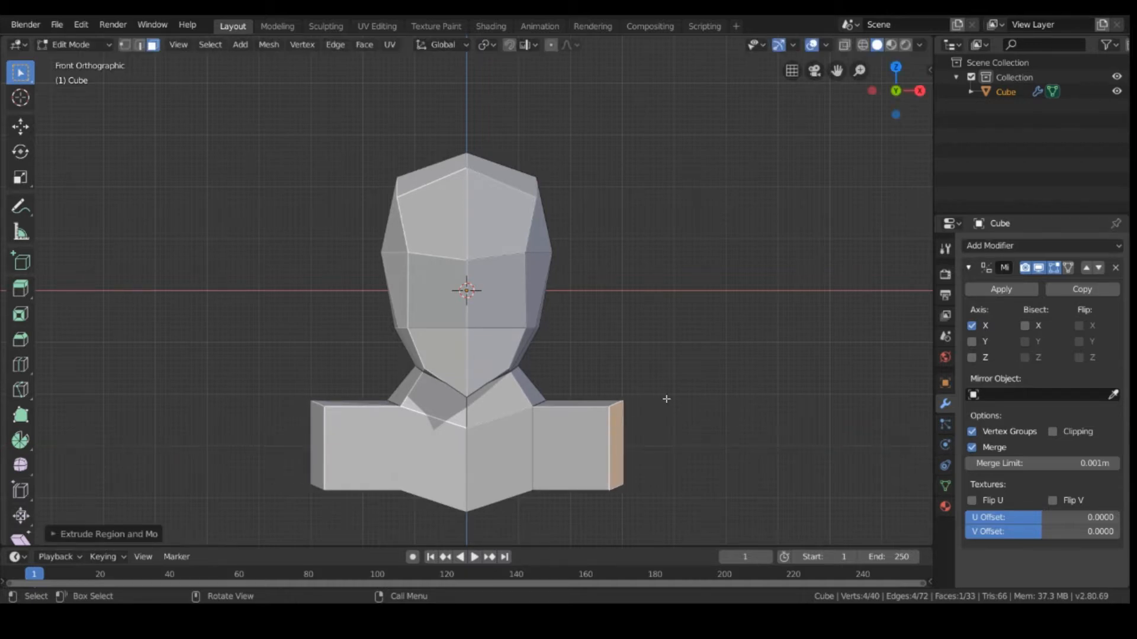
# Step: Flatten the shoulder's extruded end face by scaling it to 0 along global X
pyautogui.press('s')
pyautogui.press('x')
pyautogui.press('0')
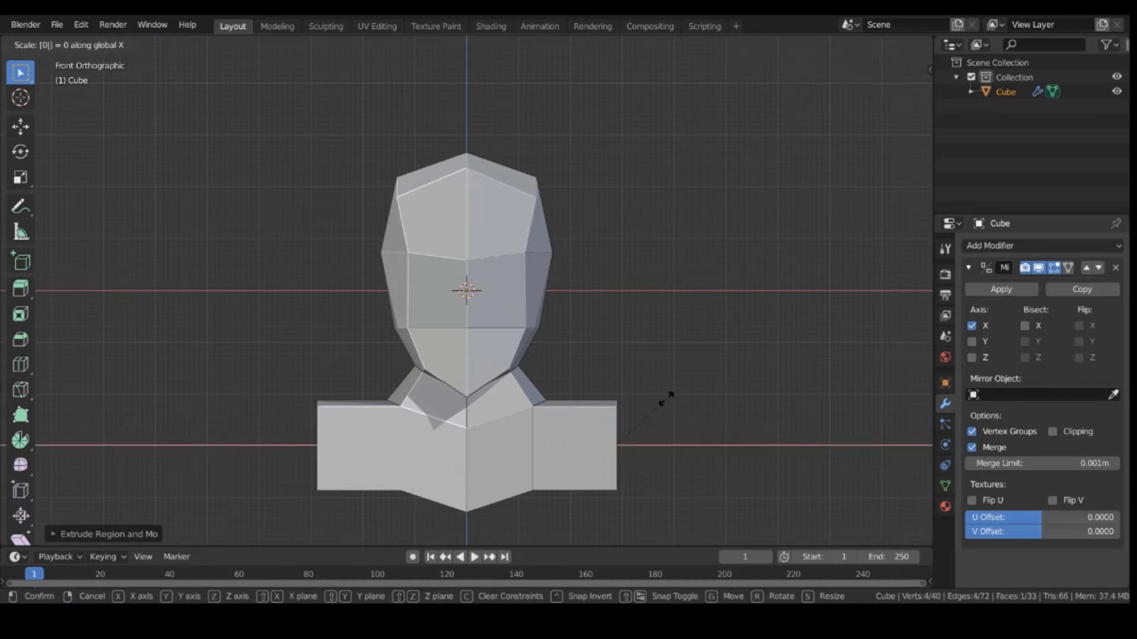
pyautogui.press('Return')
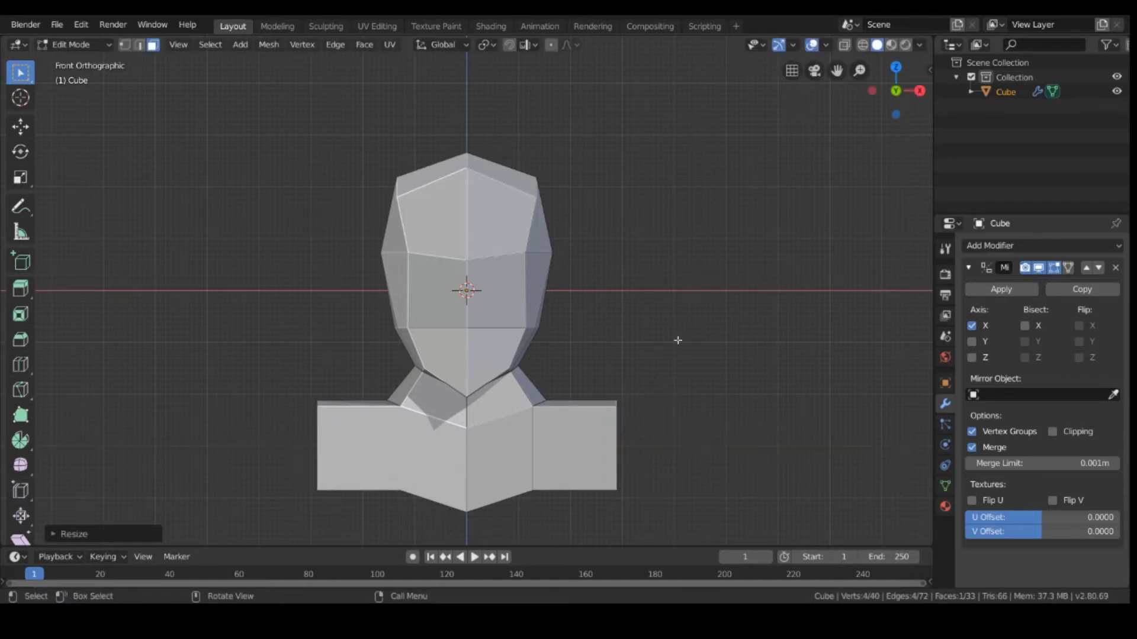
# Step: Flatten the underside face beside the torso's centre line by scaling it to 0 along global Z, and save the file
pyautogui.moveTo(764, 468); pyautogui.dragTo(393, 446, button='middle')
pyautogui.click(525, 392)
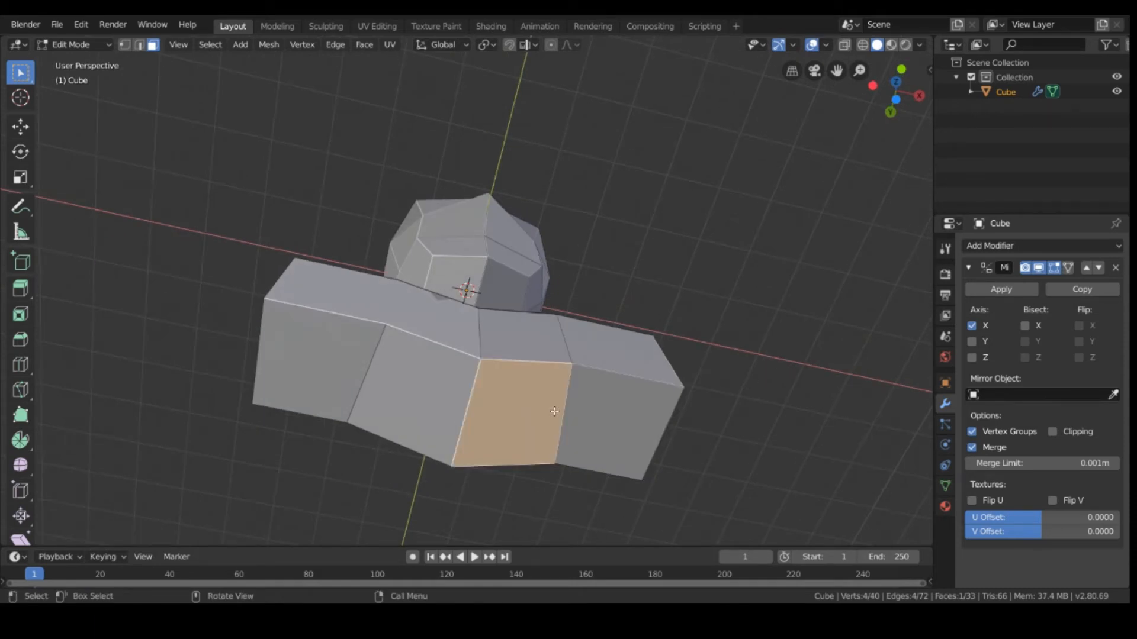
pyautogui.write('sz0')
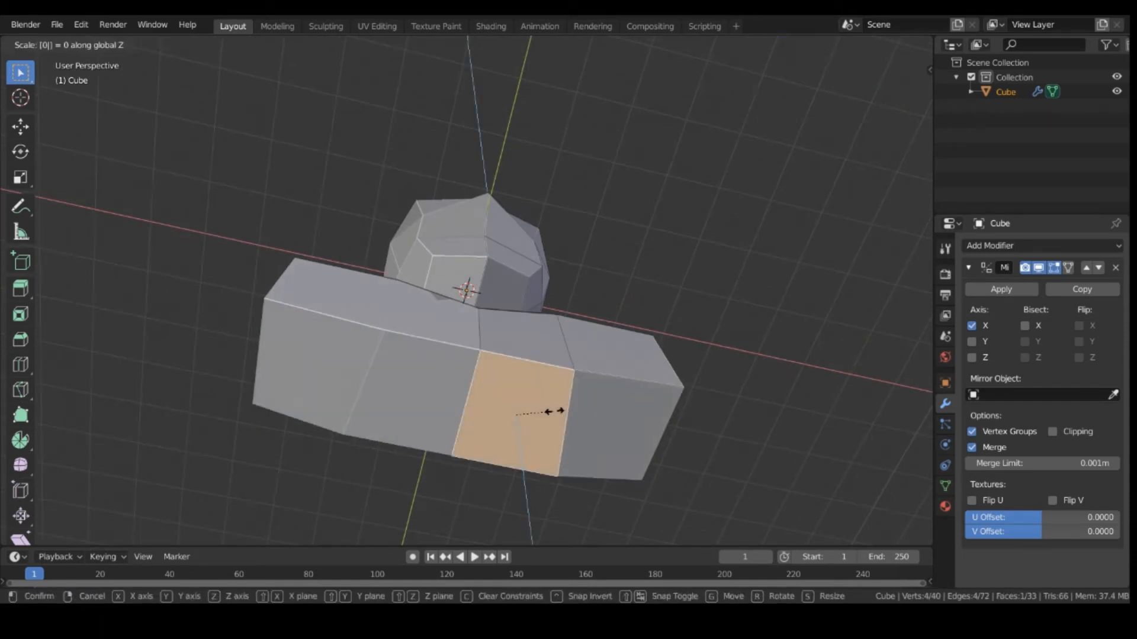
pyautogui.press('Return')
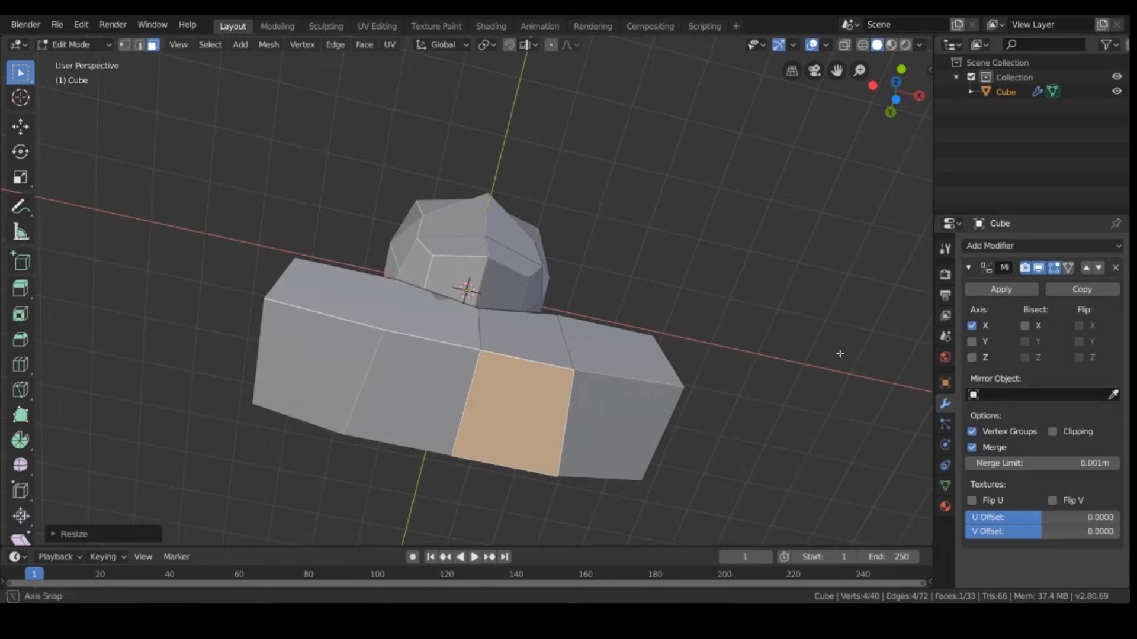
pyautogui.moveTo(840, 354); pyautogui.dragTo(800, 433, button='middle')
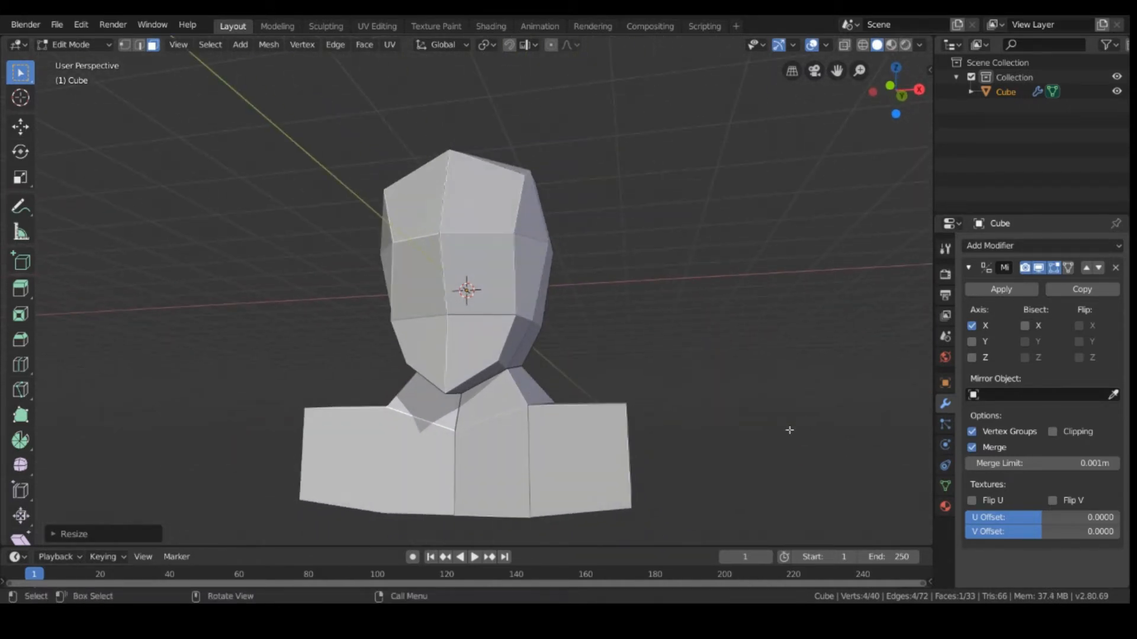
pyautogui.hotkey('ctrl', 's')
pyautogui.moveTo(765, 230)
pyautogui.mouseDown(button='middle')
pyautogui.moveTo(622, 270)
pyautogui.moveTo(598, 238)
pyautogui.moveTo(755, 223)
pyautogui.moveTo(774, 243)
pyautogui.mouseUp(button='middle')
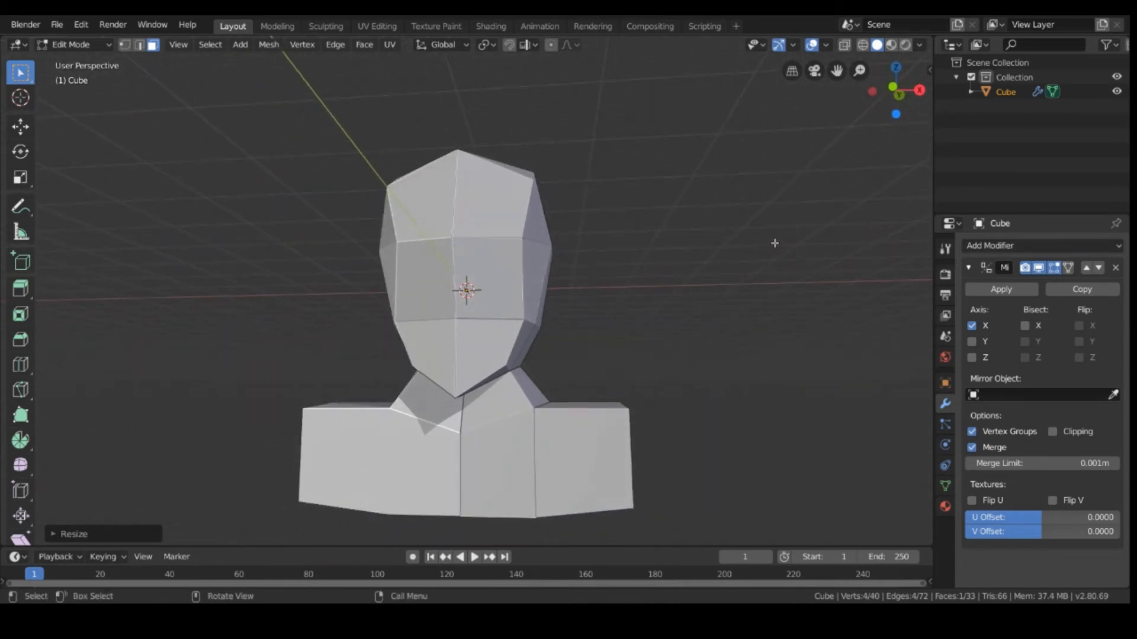
pyautogui.moveTo(688, 350); pyautogui.dragTo(668, 378, button='middle')
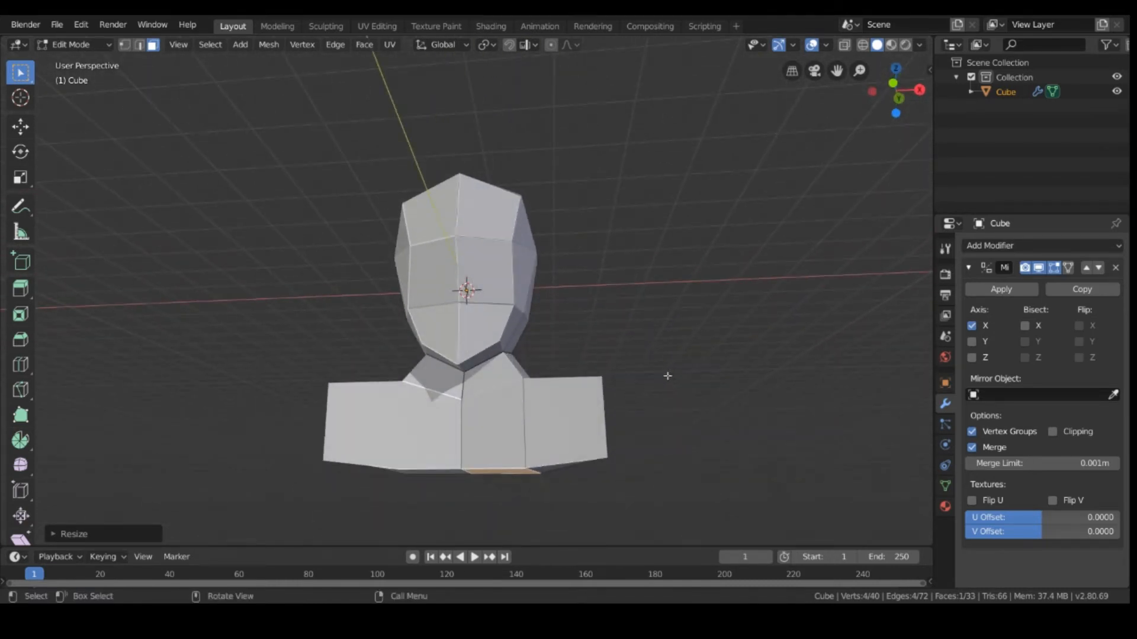
pyautogui.moveTo(605, 360)
pyautogui.mouseDown(button='middle')
pyautogui.moveTo(617, 391)
pyautogui.moveTo(618, 360)
pyautogui.mouseUp(button='middle')
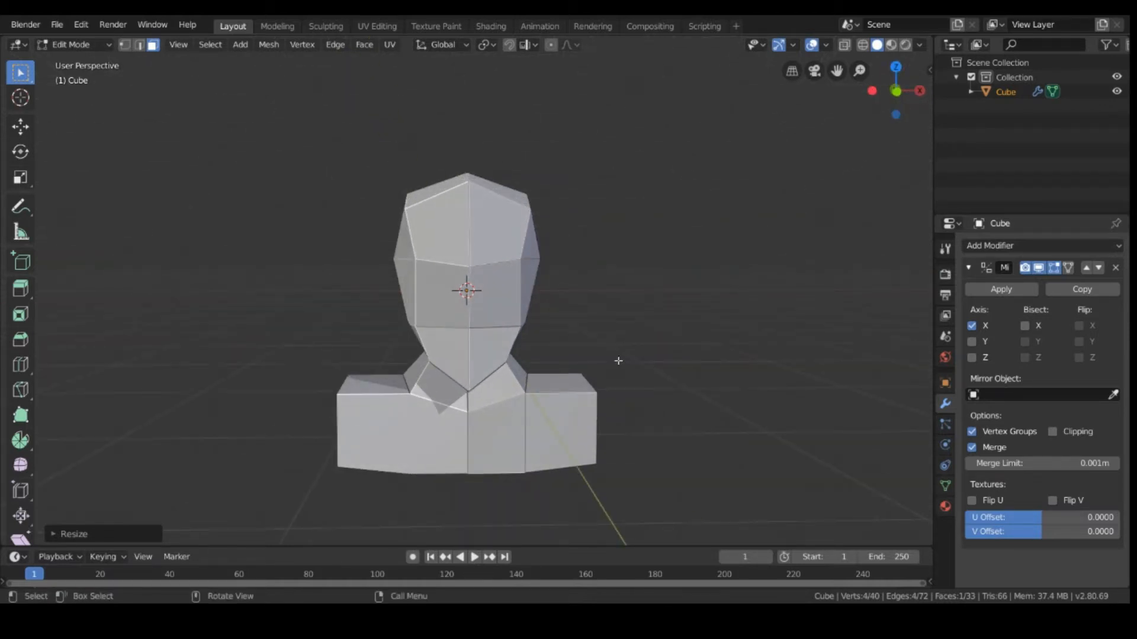
pyautogui.moveTo(781, 318); pyautogui.dragTo(759, 298, button='middle')
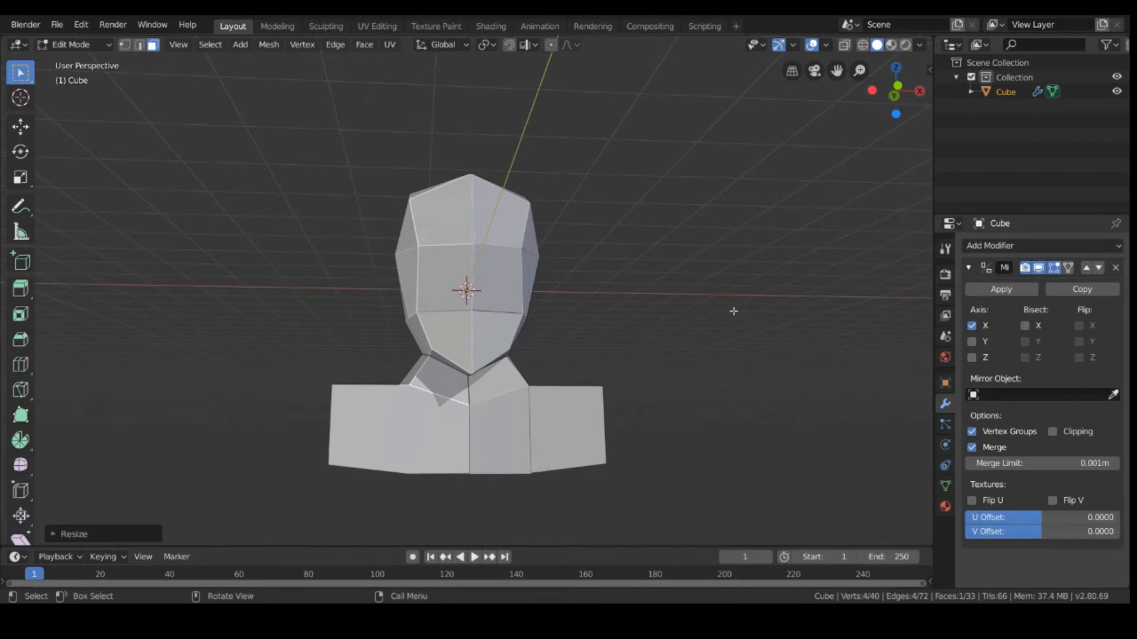
pyautogui.moveTo(703, 265); pyautogui.dragTo(542, 320, button='middle')
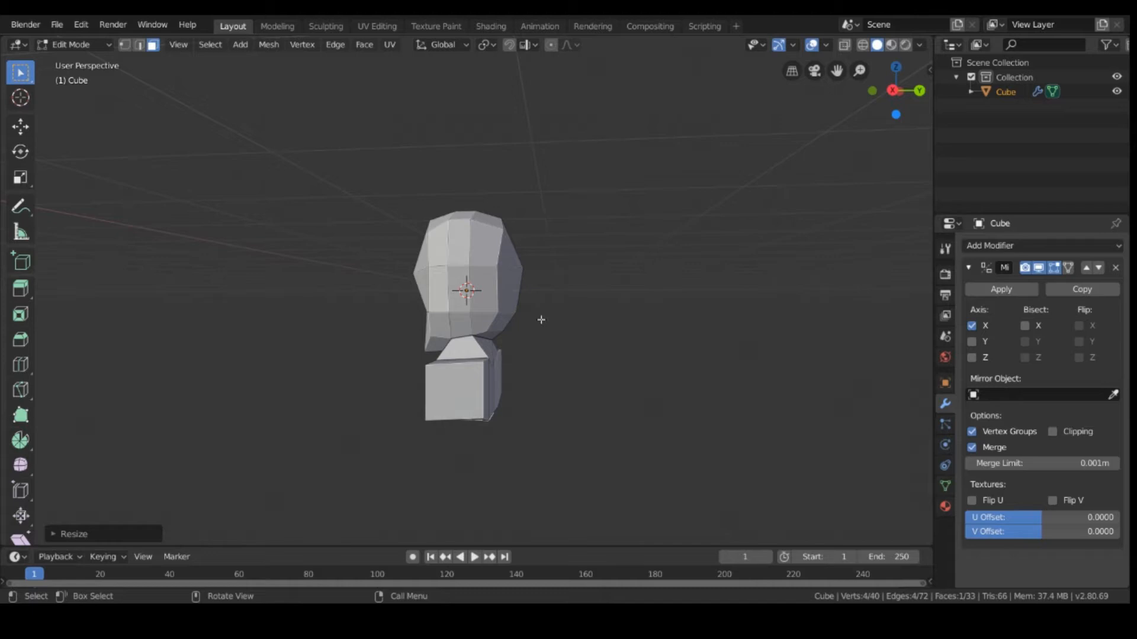
pyautogui.moveTo(572, 324); pyautogui.dragTo(594, 376, button='middle')
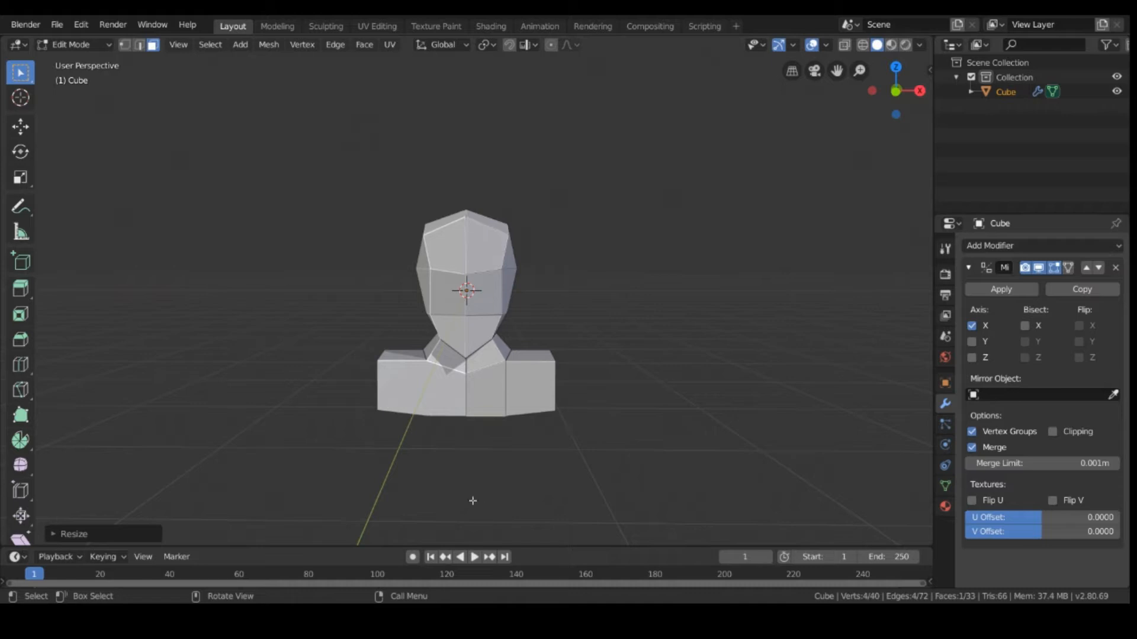
# Step: Move the front face of the chest beside the centre line forward along global Y
pyautogui.moveTo(605, 456); pyautogui.dragTo(478, 467, button='middle')
pyautogui.scroll(4, 490, 432)
pyautogui.click(478, 467)
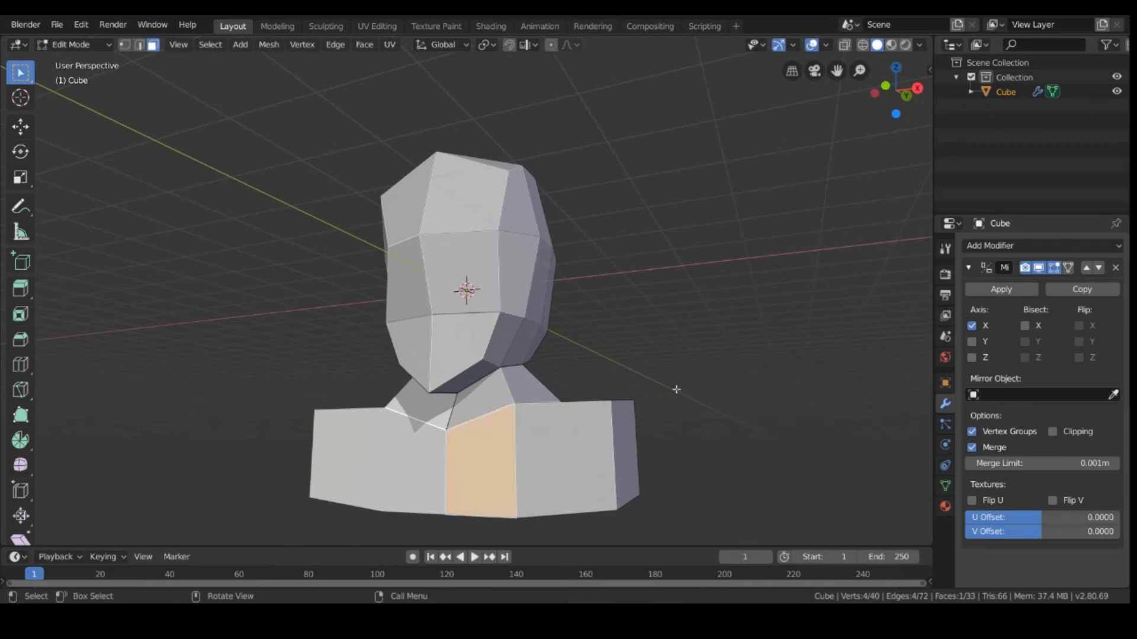
pyautogui.moveTo(677, 390); pyautogui.dragTo(621, 394, button='middle')
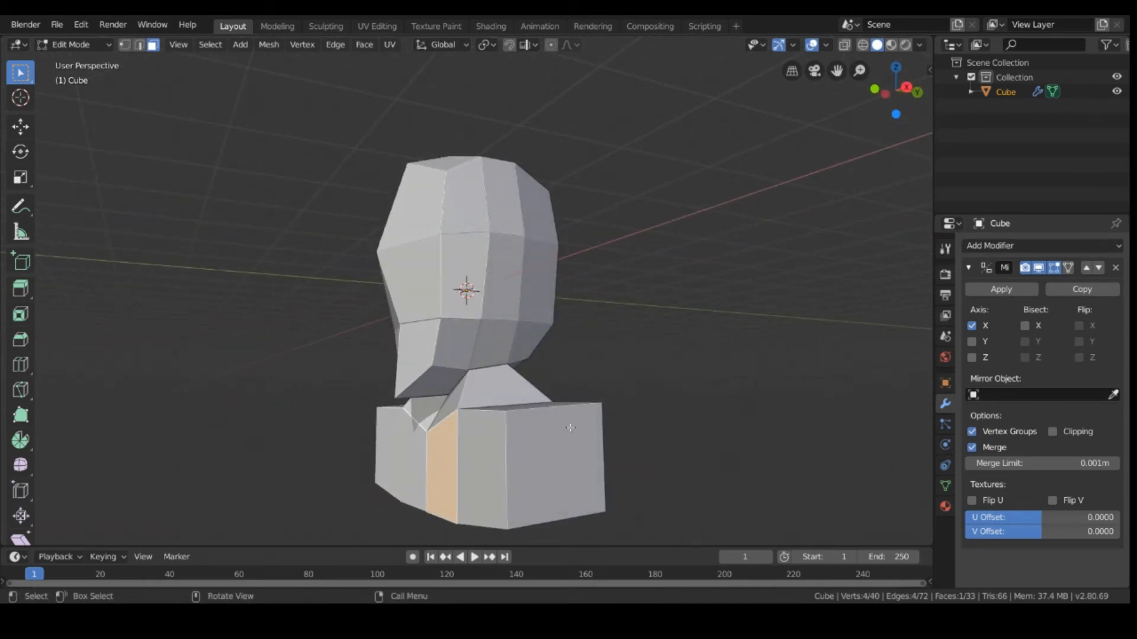
pyautogui.press('g')
pyautogui.press('x')
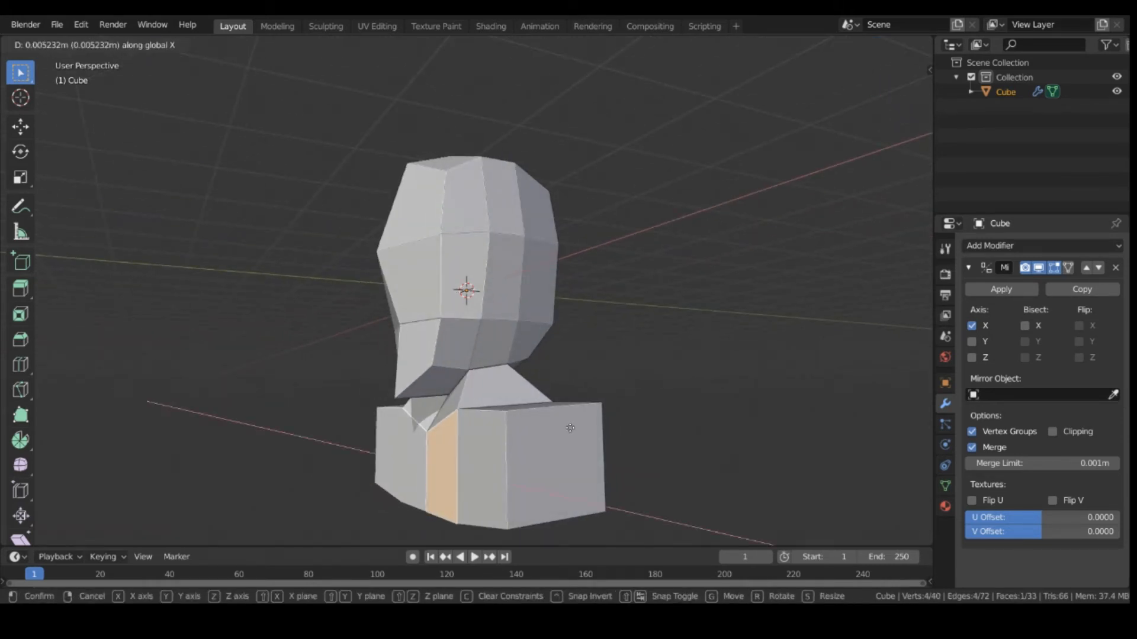
pyautogui.press('Escape')
pyautogui.press('g')
pyautogui.press('y')
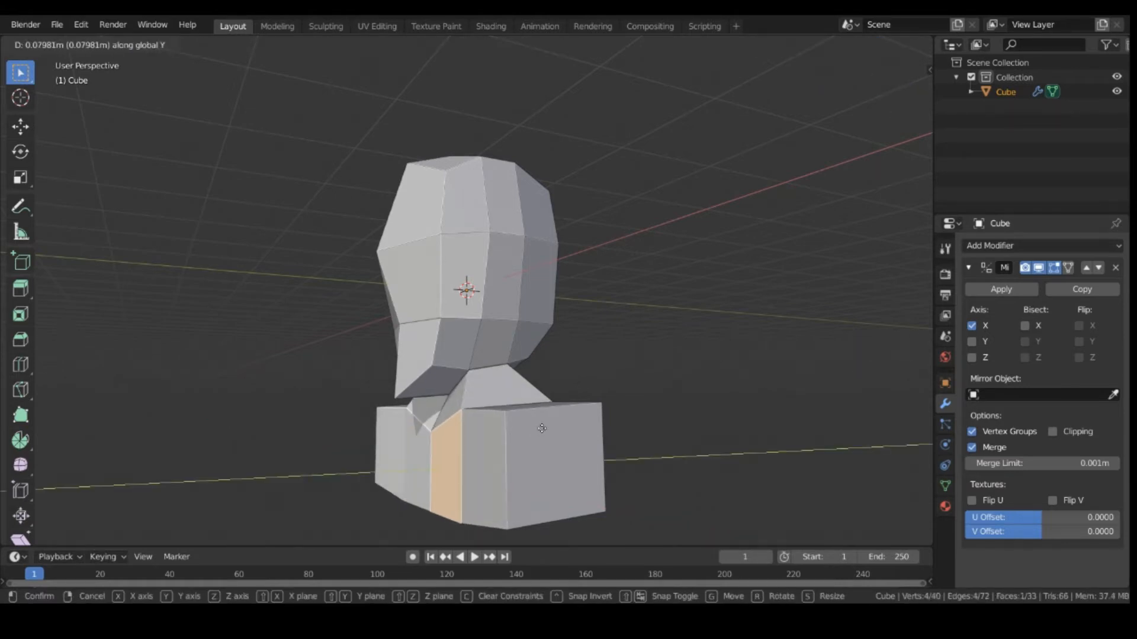
pyautogui.click(521, 448)
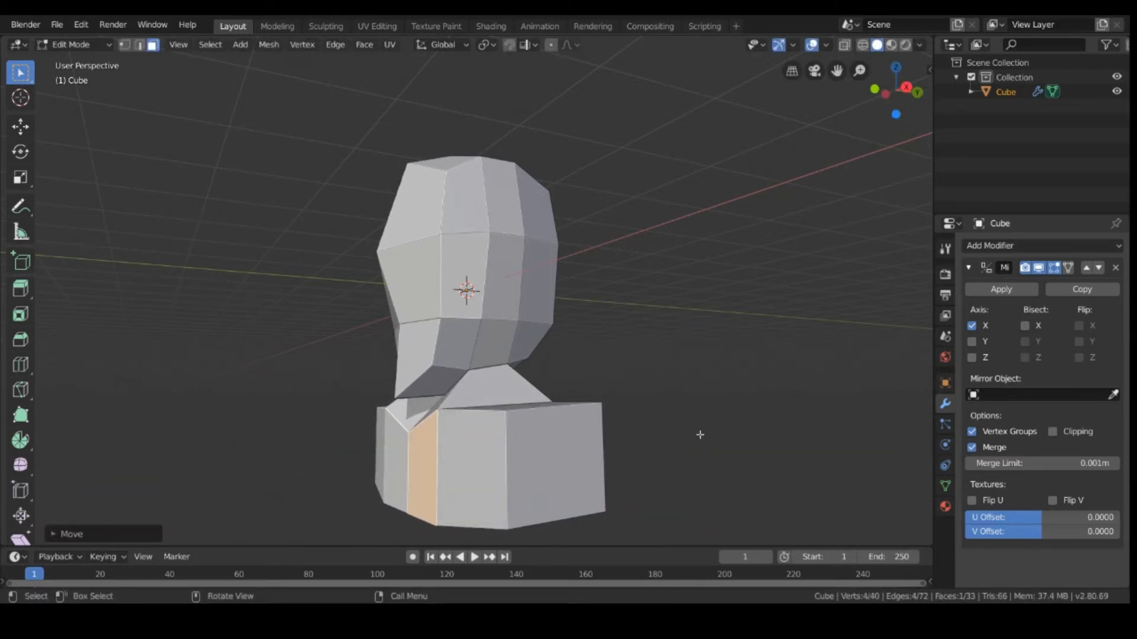
# Step: In edge selection mode, move the vertical edge at the front centre of the chest further forward along global Y
pyautogui.moveTo(700, 435)
pyautogui.mouseDown(button='middle')
pyautogui.moveTo(651, 411)
pyautogui.moveTo(685, 388)
pyautogui.moveTo(705, 410)
pyautogui.moveTo(698, 429)
pyautogui.moveTo(711, 420)
pyautogui.mouseUp(button='middle')
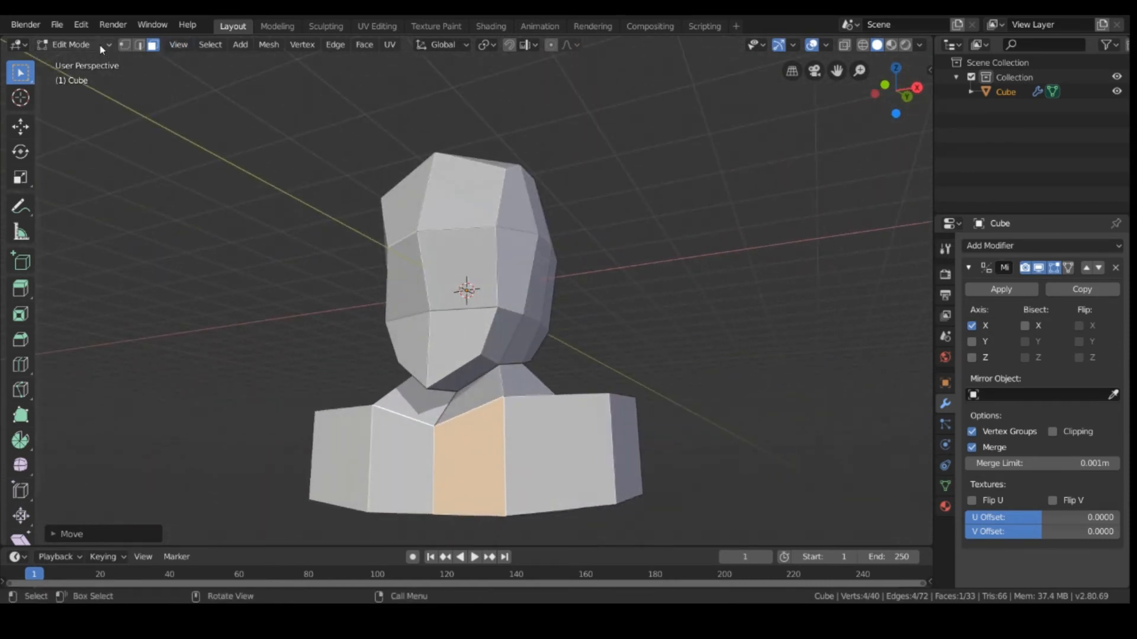
pyautogui.click(138, 44)
pyautogui.click(428, 474)
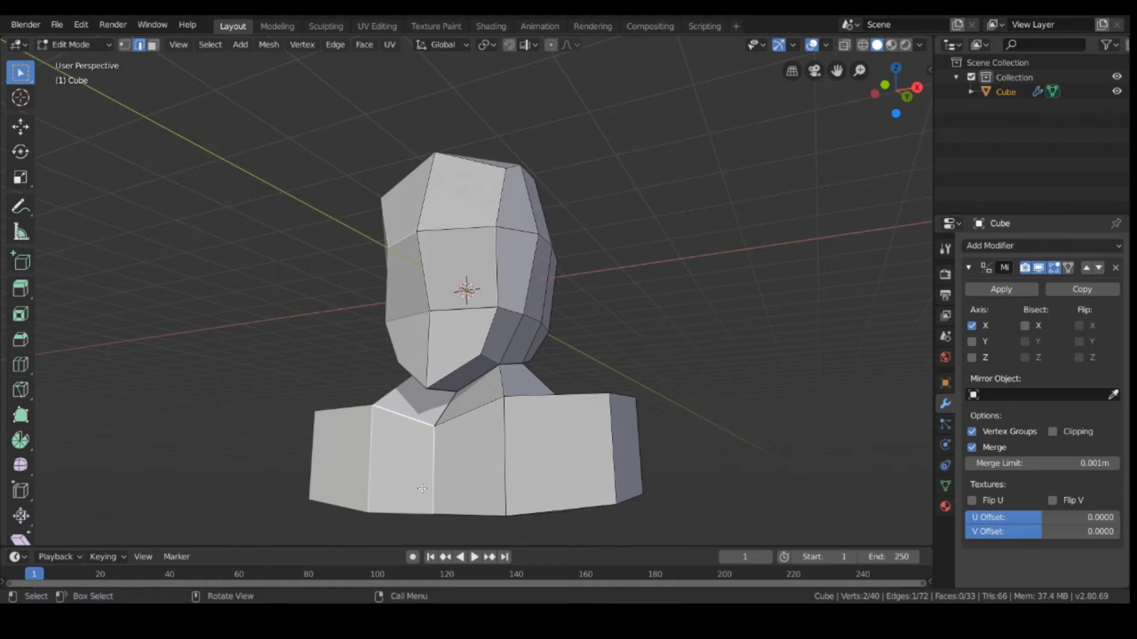
pyautogui.press('g')
pyautogui.press('y')
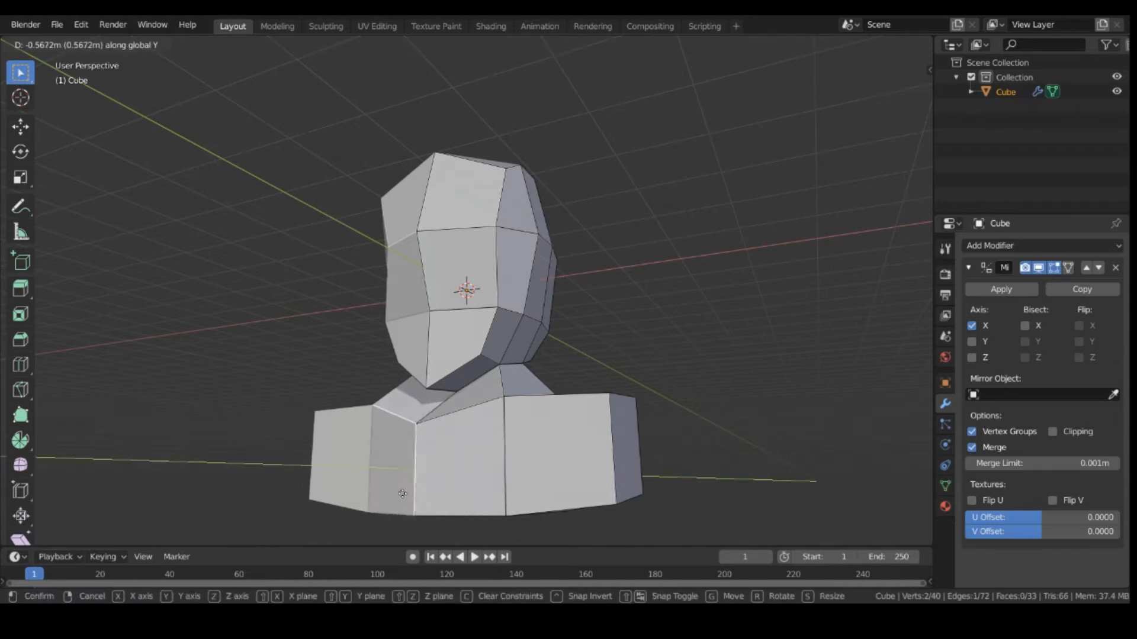
pyautogui.click(395, 498)
# Step: Move the vertical edge at the back centre of the upper torso backward along global Y
pyautogui.moveTo(614, 299); pyautogui.dragTo(538, 314, button='middle')
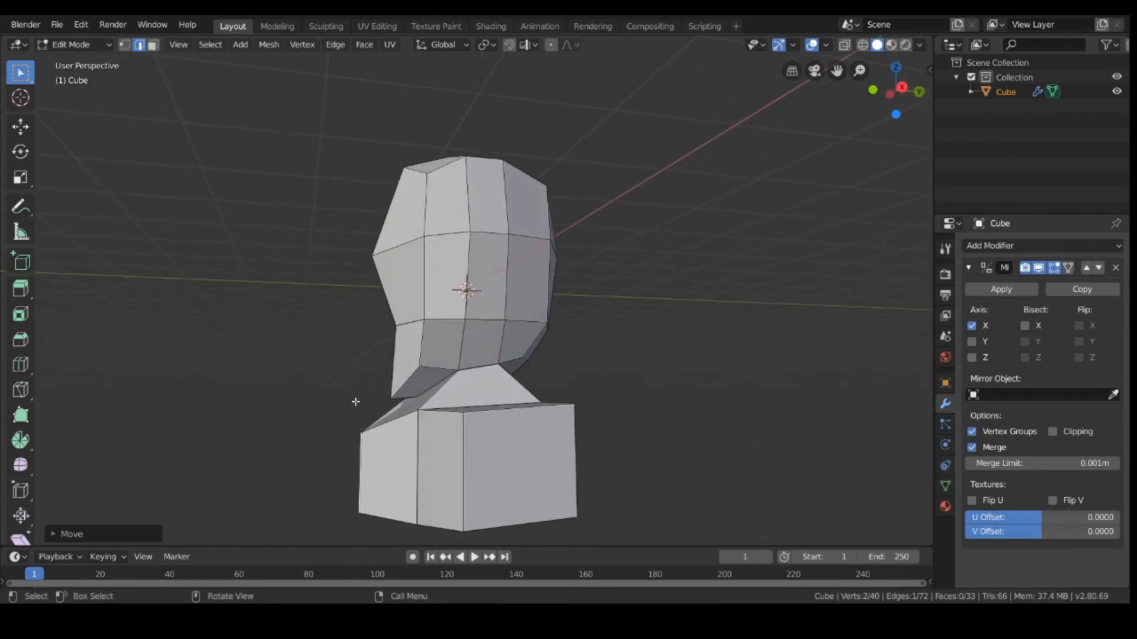
pyautogui.moveTo(228, 409); pyautogui.dragTo(375, 433, button='middle')
pyautogui.click(422, 424)
pyautogui.click(430, 435)
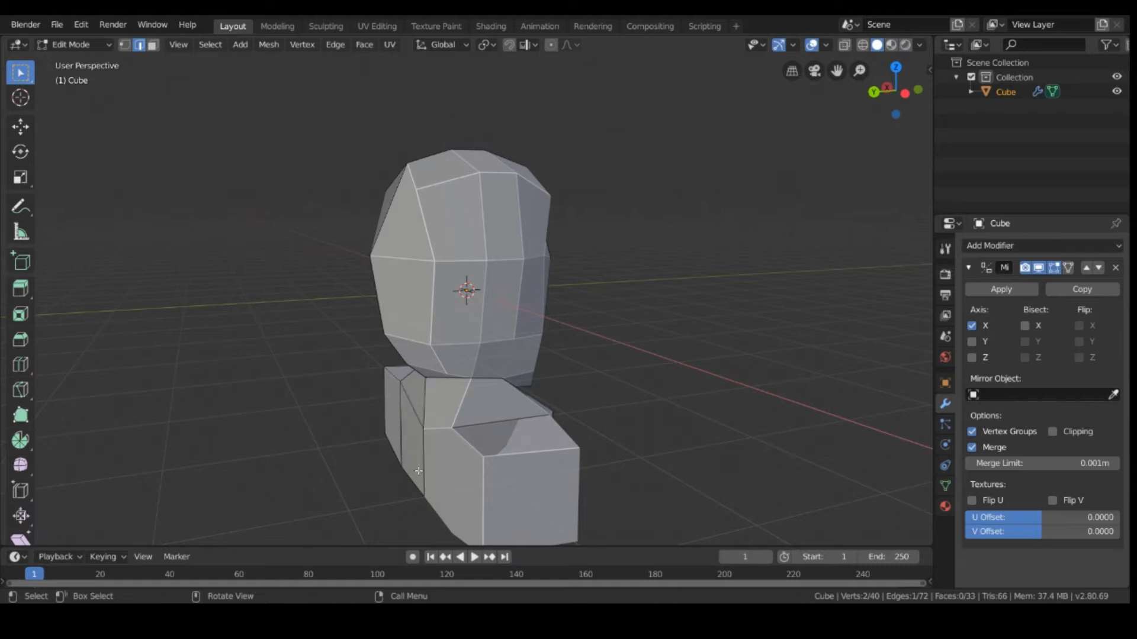
pyautogui.click(418, 471)
pyautogui.press('g')
pyautogui.press('y')
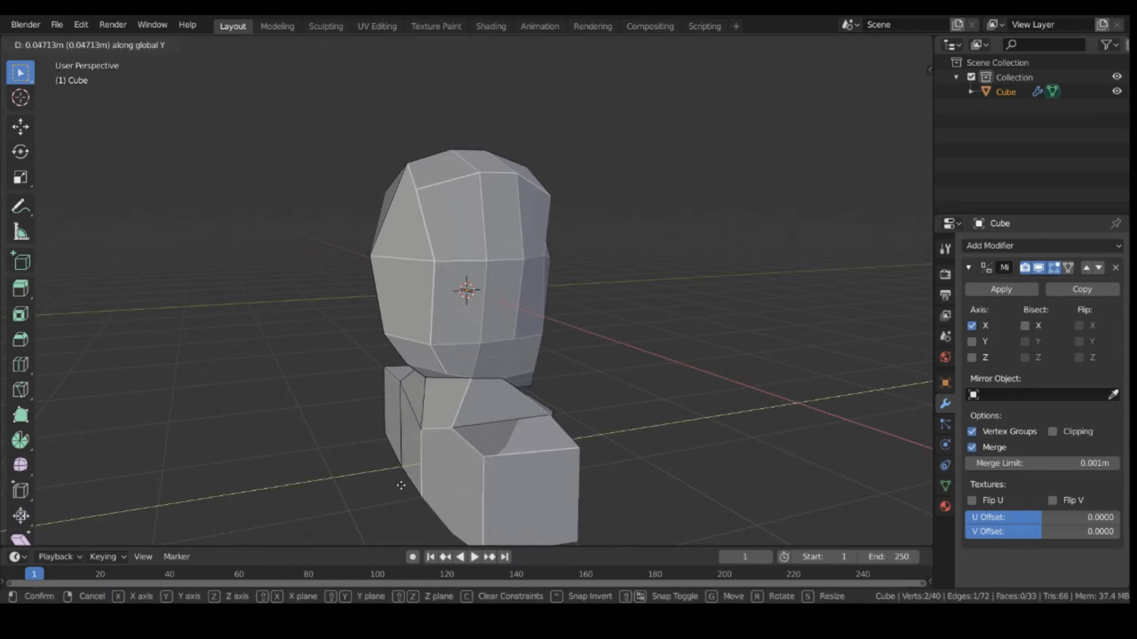
pyautogui.click(386, 489)
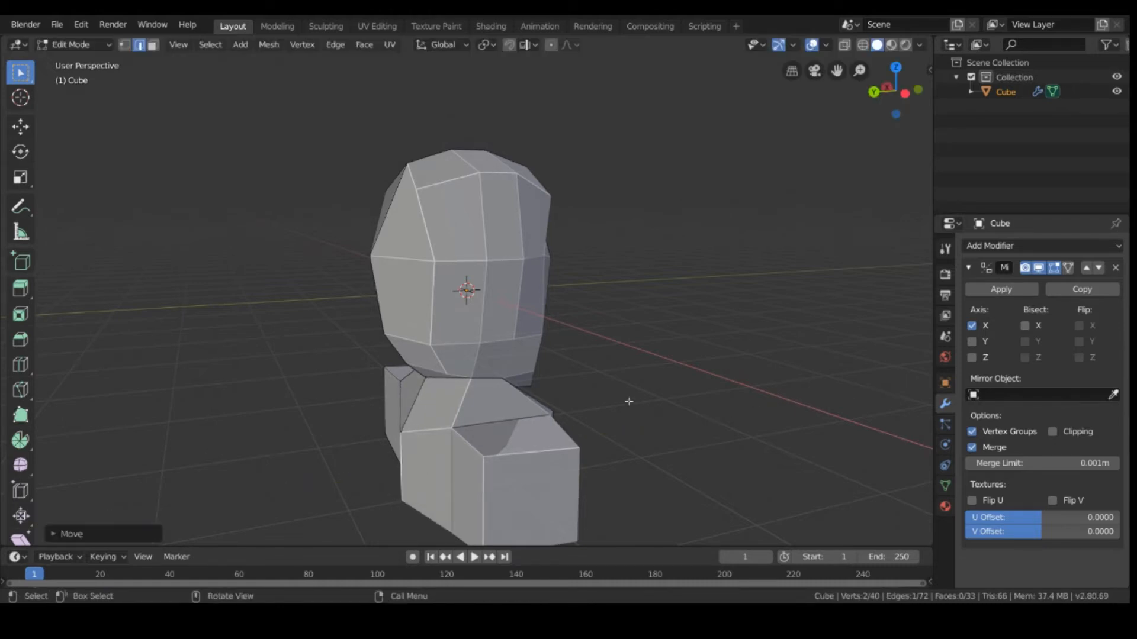
# Step: In vertex selection mode, lower the vertex at the top front centre of the chest about 0.39 m along global Z
pyautogui.moveTo(627, 398); pyautogui.dragTo(592, 390, button='middle')
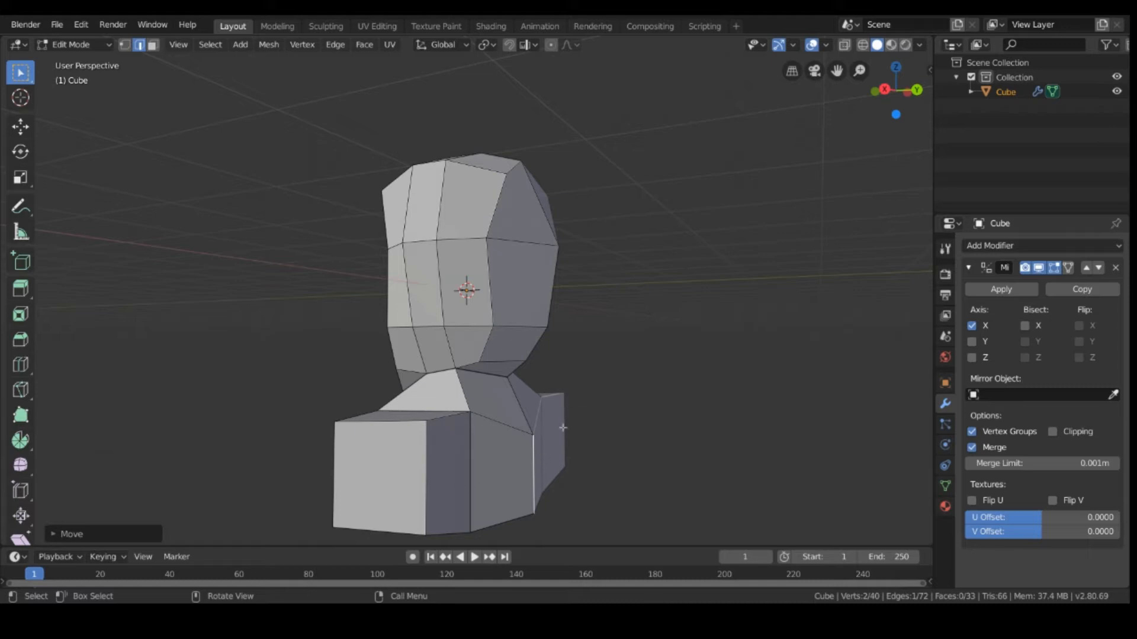
pyautogui.moveTo(558, 444); pyautogui.dragTo(511, 424, button='middle')
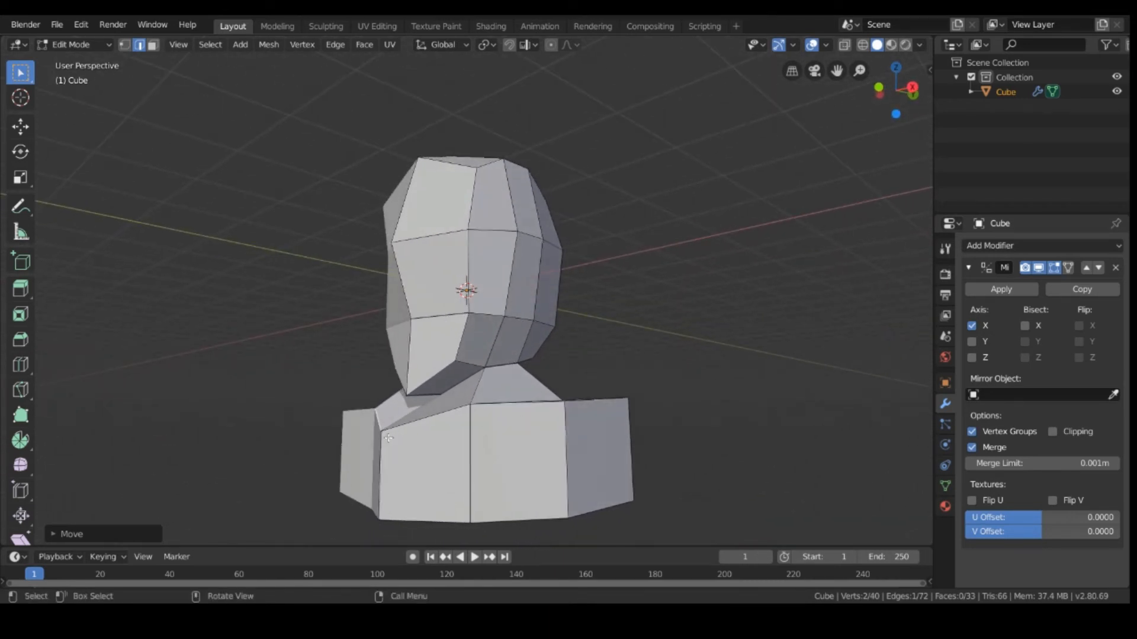
pyautogui.click(124, 45)
pyautogui.click(391, 437)
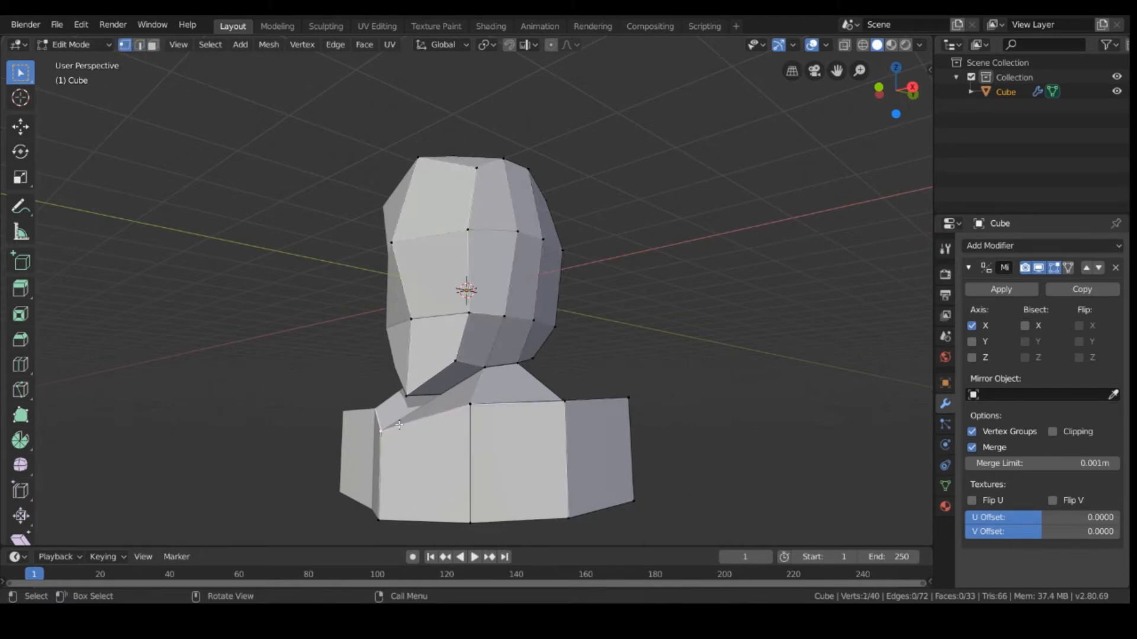
pyautogui.moveTo(446, 425); pyautogui.dragTo(470, 388, button='middle')
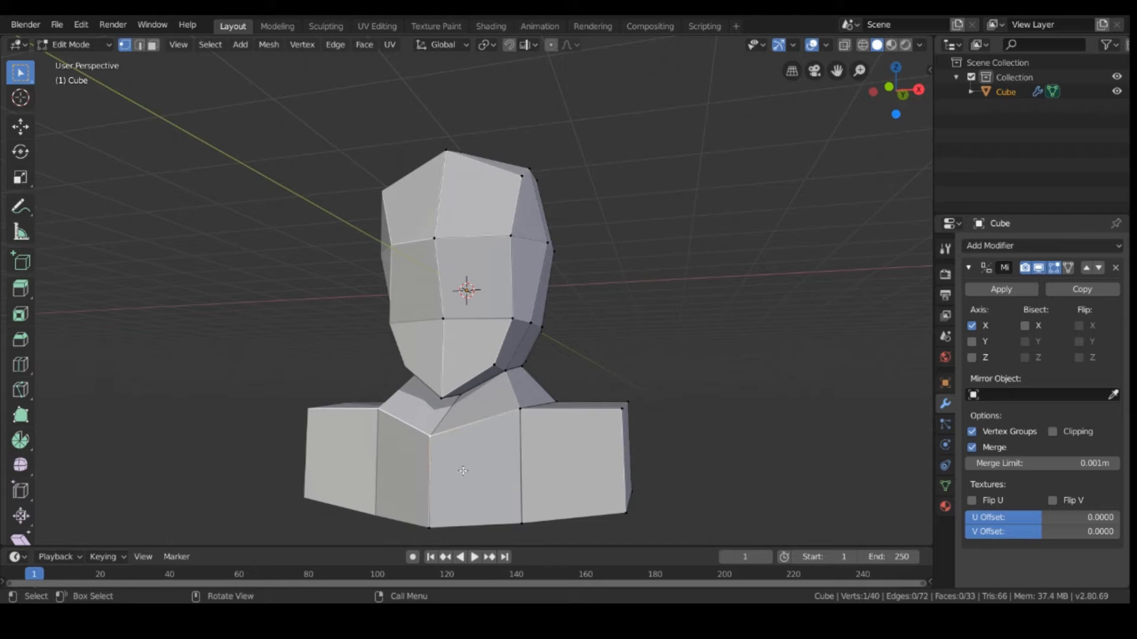
pyautogui.press('g')
pyautogui.press('Escape')
pyautogui.press('g')
pyautogui.press('z')
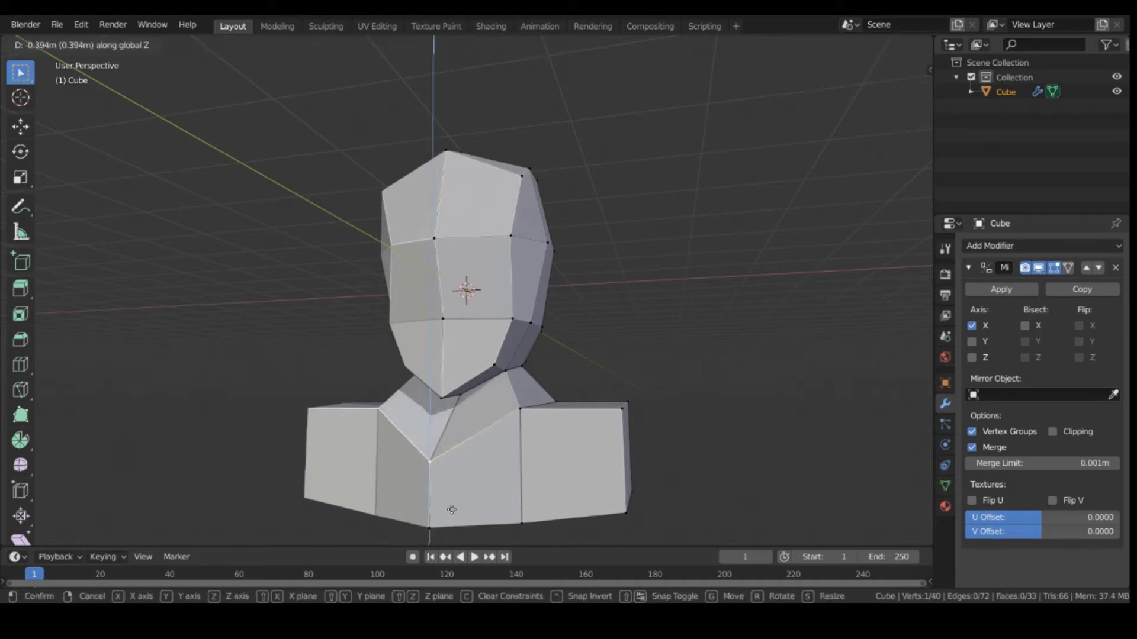
pyautogui.click(452, 509)
pyautogui.click(736, 430)
# Step: Lower the front top vertex between the chest and the shoulder about 0.37 m along global Z
pyautogui.moveTo(736, 430); pyautogui.dragTo(407, 410, button='middle')
pyautogui.click(557, 410)
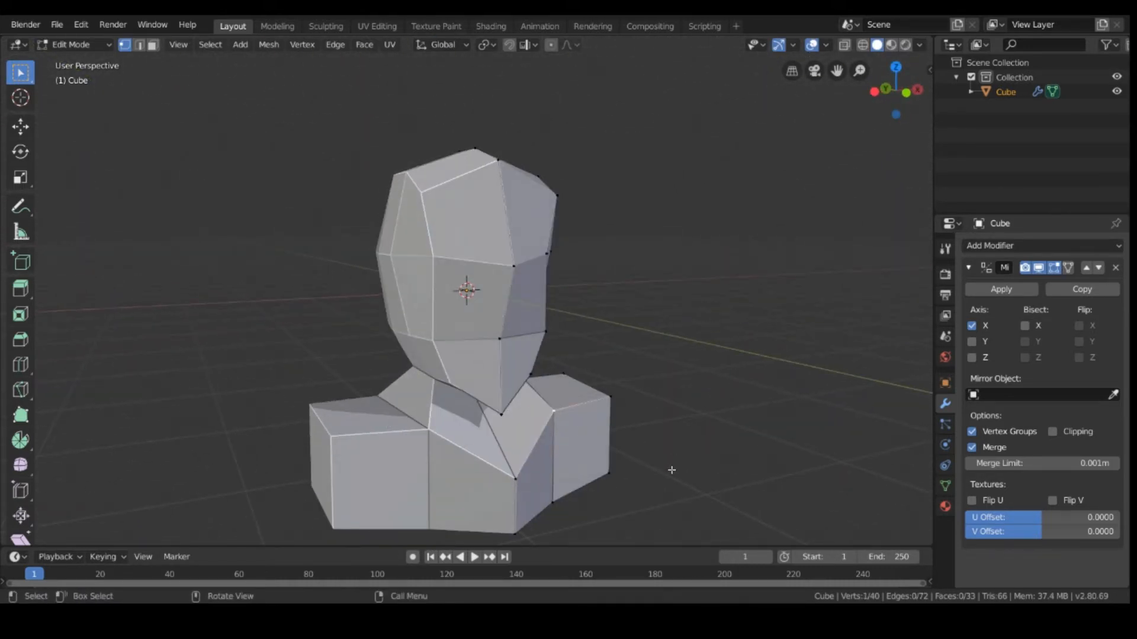
pyautogui.press('g')
pyautogui.press('z')
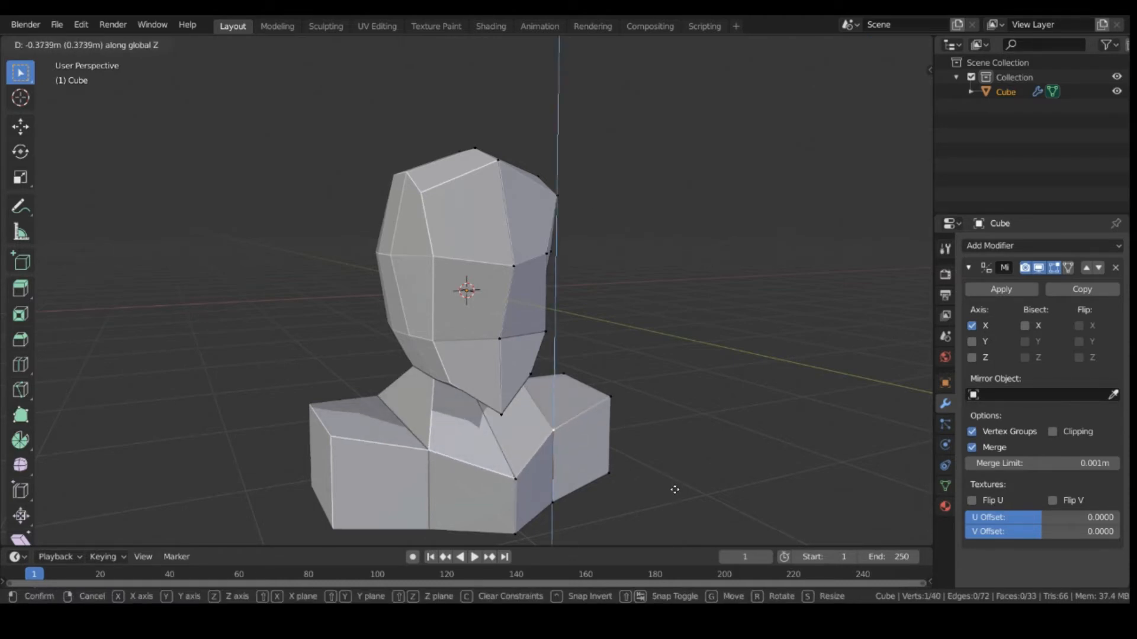
pyautogui.click(675, 490)
pyautogui.click(707, 453)
# Step: Lower the outer front top vertex of the shoulder along global Z, level with the neighbouring front vertex
pyautogui.moveTo(707, 453); pyautogui.dragTo(622, 425, button='middle')
pyautogui.click(618, 424)
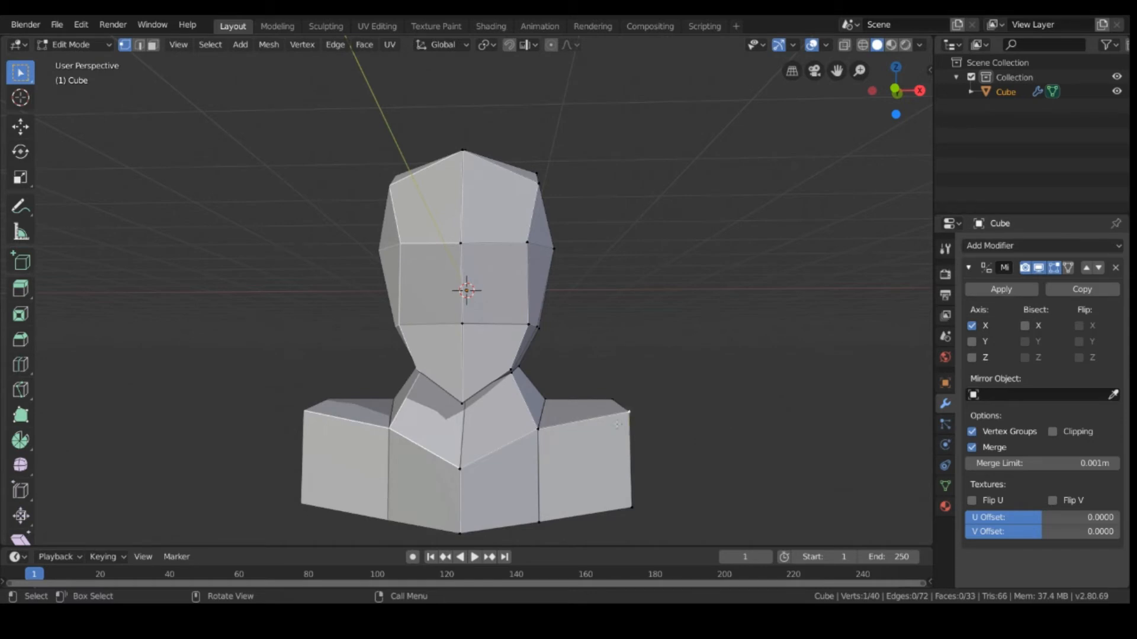
pyautogui.press('g')
pyautogui.press('z')
pyautogui.click(606, 438)
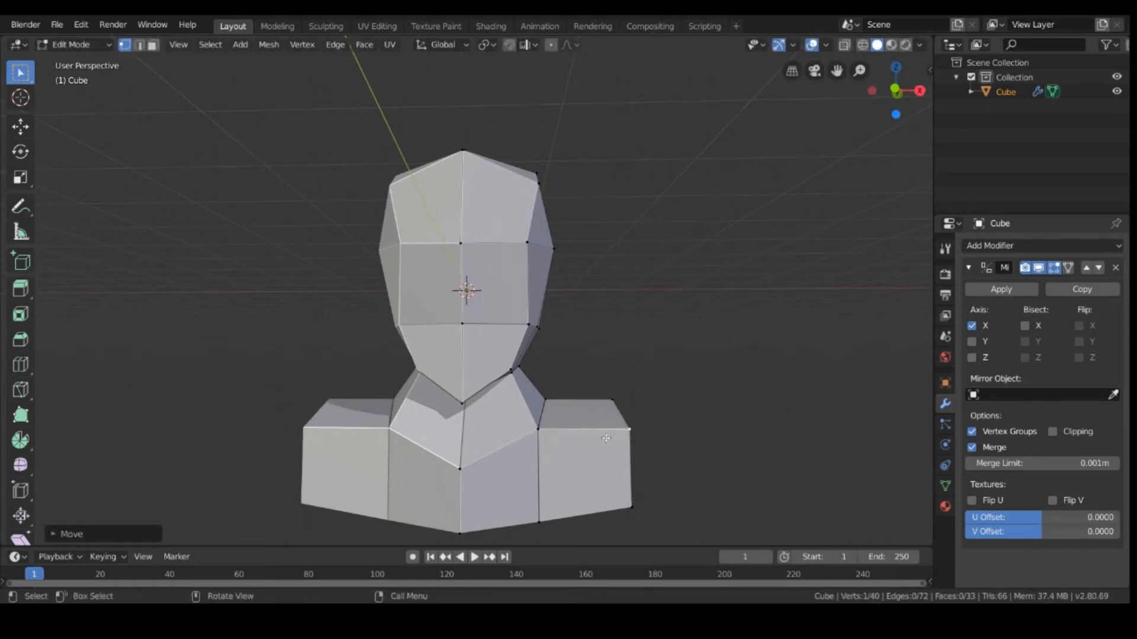
# Step: Move the outer front top vertex of the shoulder slightly inward along global X and deselect it
pyautogui.press('g')
pyautogui.press('y')
pyautogui.rightClick(592, 422)
pyautogui.press('g')
pyautogui.press('x')
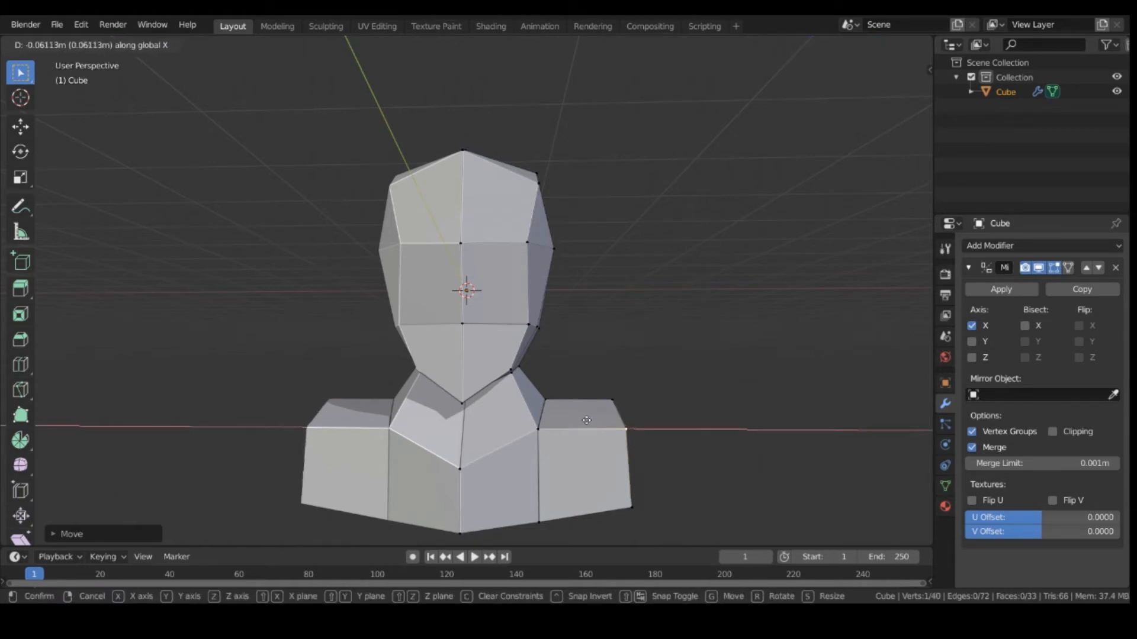
pyautogui.click(581, 421)
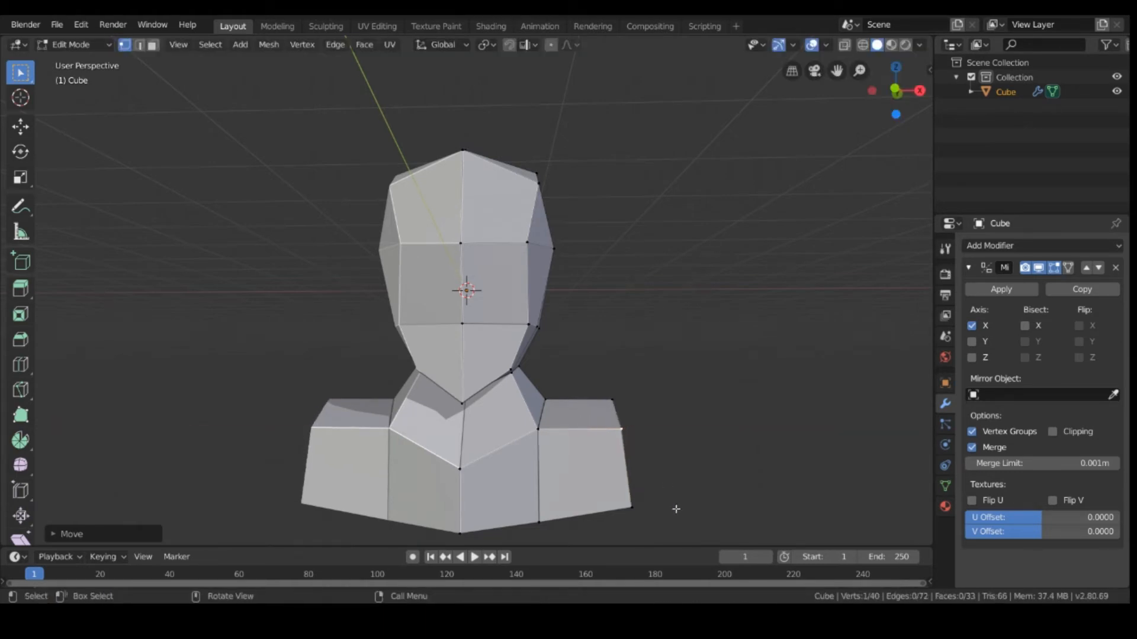
pyautogui.click(649, 461)
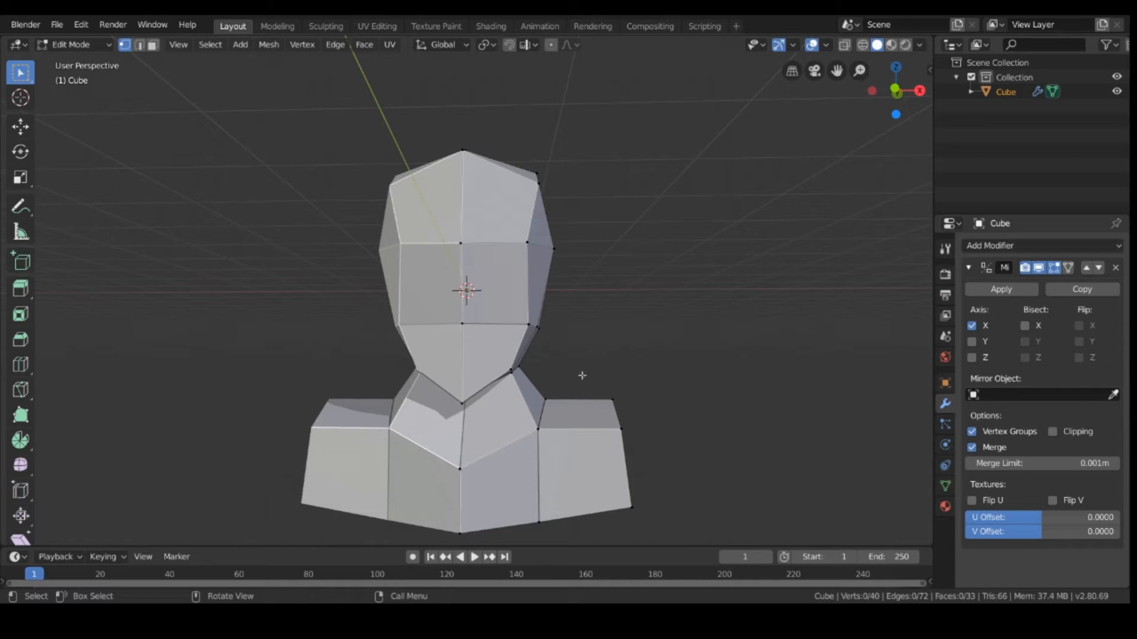
# Step: In face selection mode, extrude the two underside faces of the torso half downward about 1.5 m in front view
pyautogui.moveTo(582, 375); pyautogui.dragTo(542, 303, button='middle')
pyautogui.moveTo(489, 406); pyautogui.dragTo(341, 189, button='middle')
pyautogui.click(152, 45)
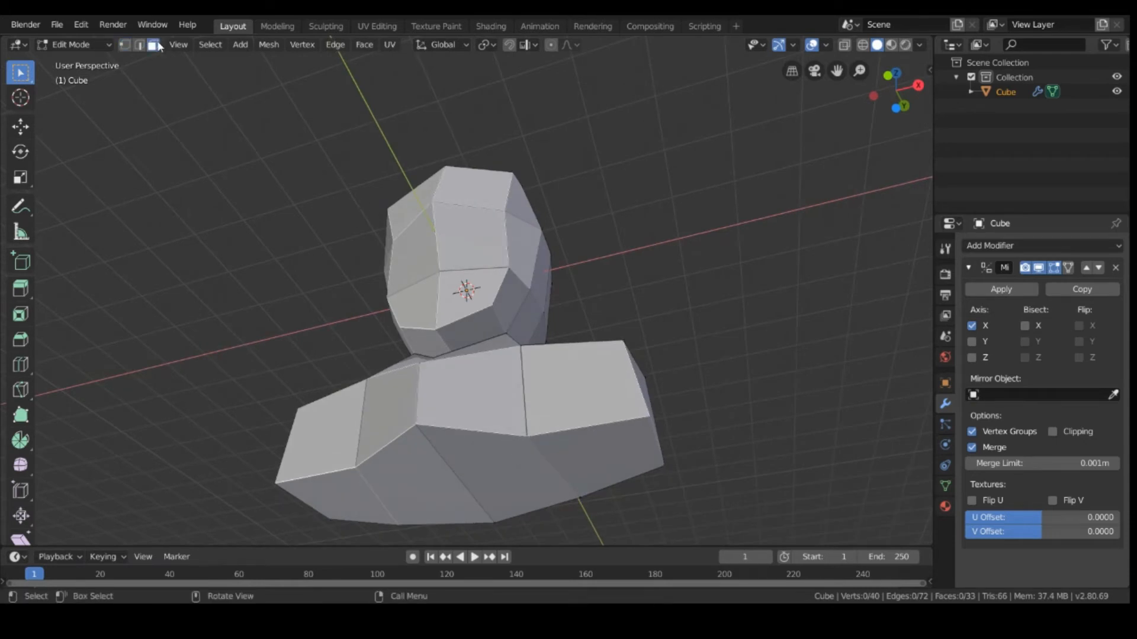
pyautogui.click(537, 464)
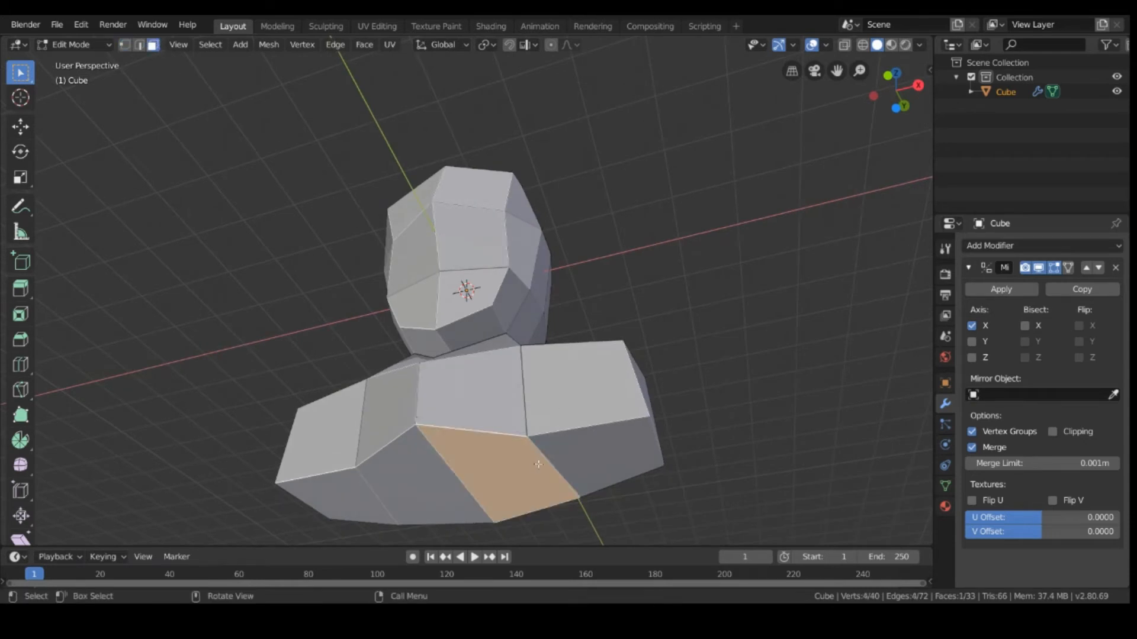
pyautogui.keyDown('shift'); pyautogui.click(575, 469); pyautogui.keyUp('shift')
pyautogui.keyDown('alt'); pyautogui.moveTo(575, 470); pyautogui.dragTo(616, 434, button='middle'); pyautogui.keyUp('alt')
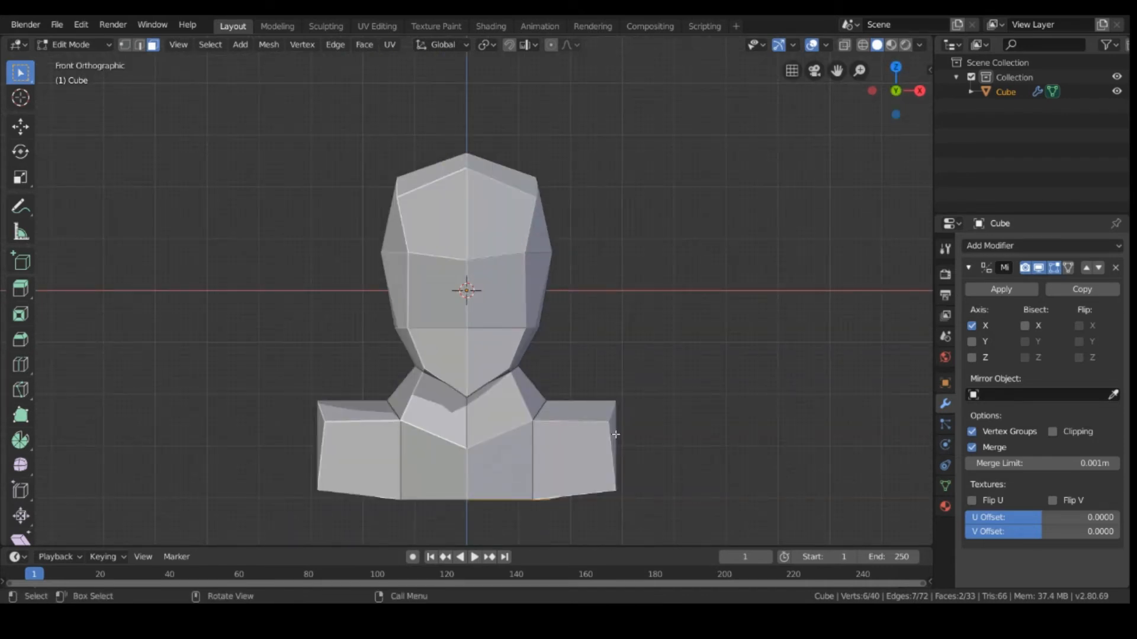
pyautogui.press('e')
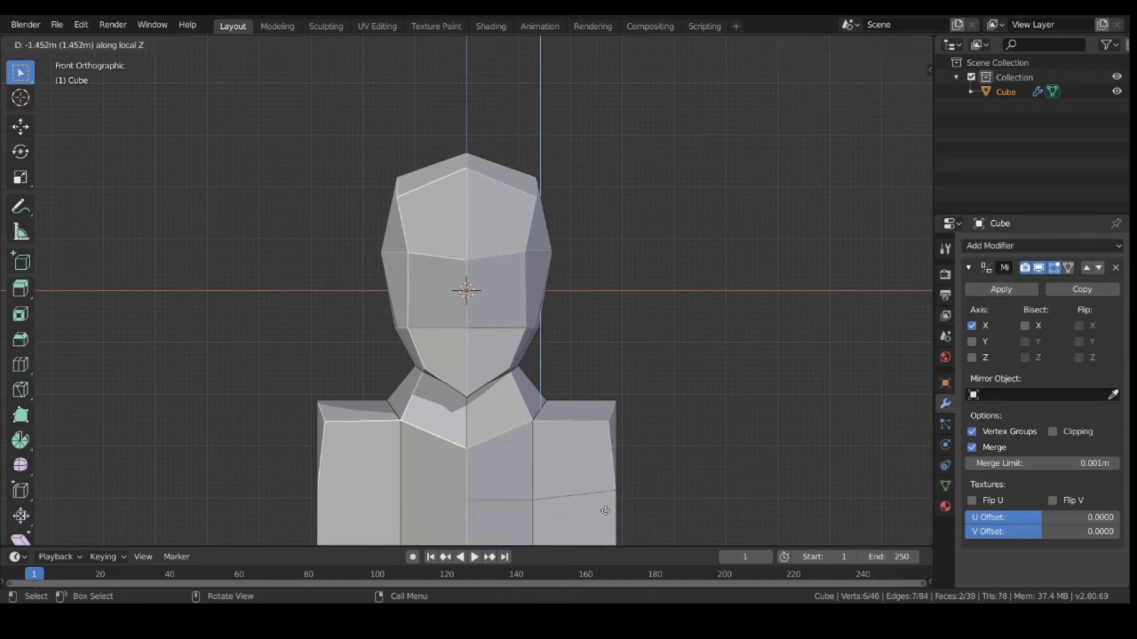
pyautogui.click(608, 514)
# Step: Move the two bottom faces of the extruded torso further down along global Z
pyautogui.press('KP_5')
pyautogui.scroll(-3, 690, 493)
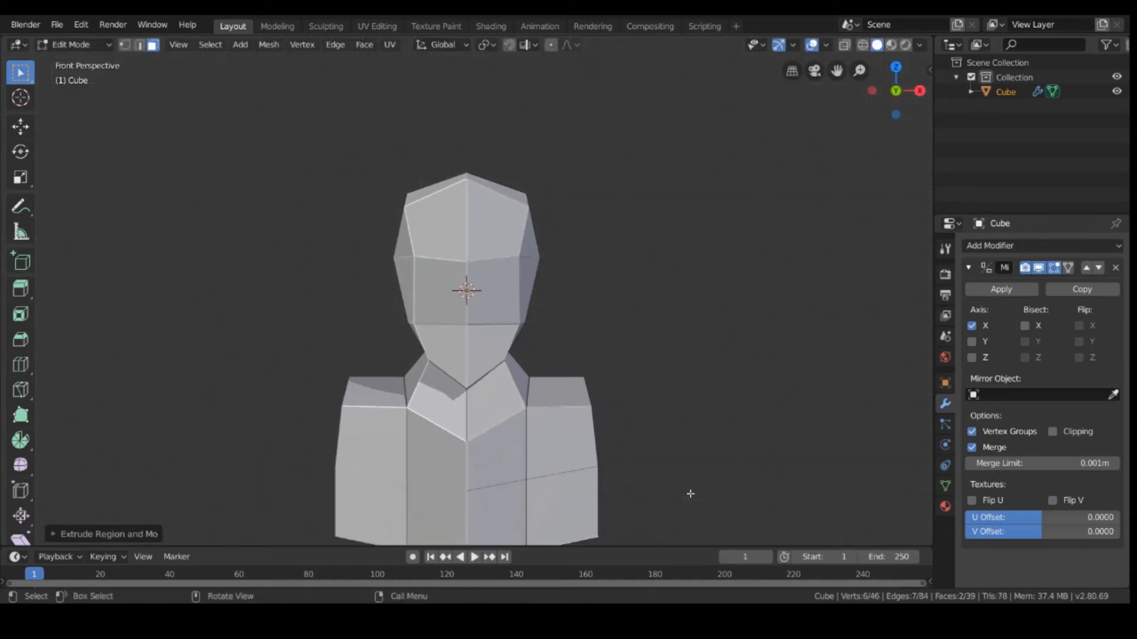
pyautogui.moveTo(560, 481); pyautogui.dragTo(552, 447, button='middle')
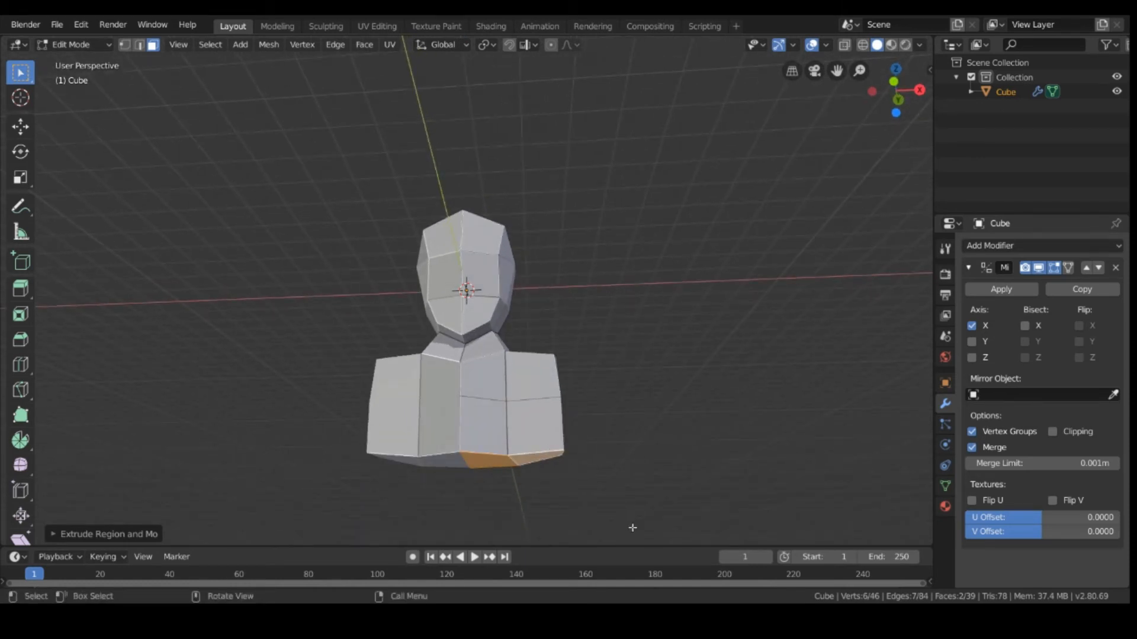
pyautogui.press('g')
pyautogui.press('z')
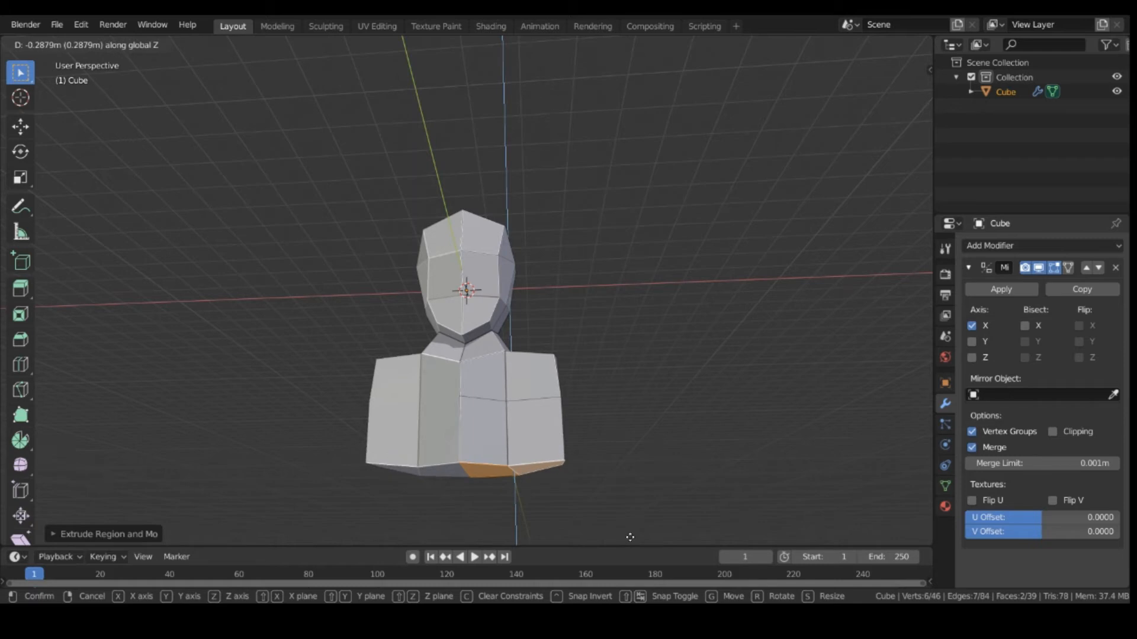
pyautogui.click(629, 537)
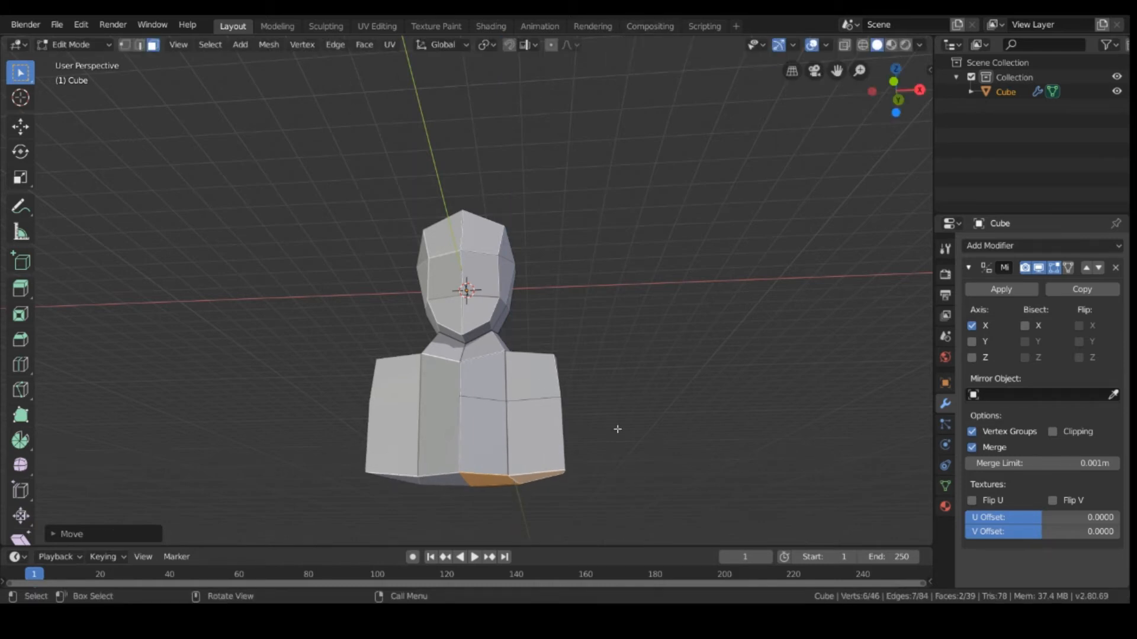
# Step: In edge selection mode, move the outer bottom edge of the torso inward along global X to taper the waist, and save the file
pyautogui.moveTo(617, 429); pyautogui.dragTo(578, 457, button='middle')
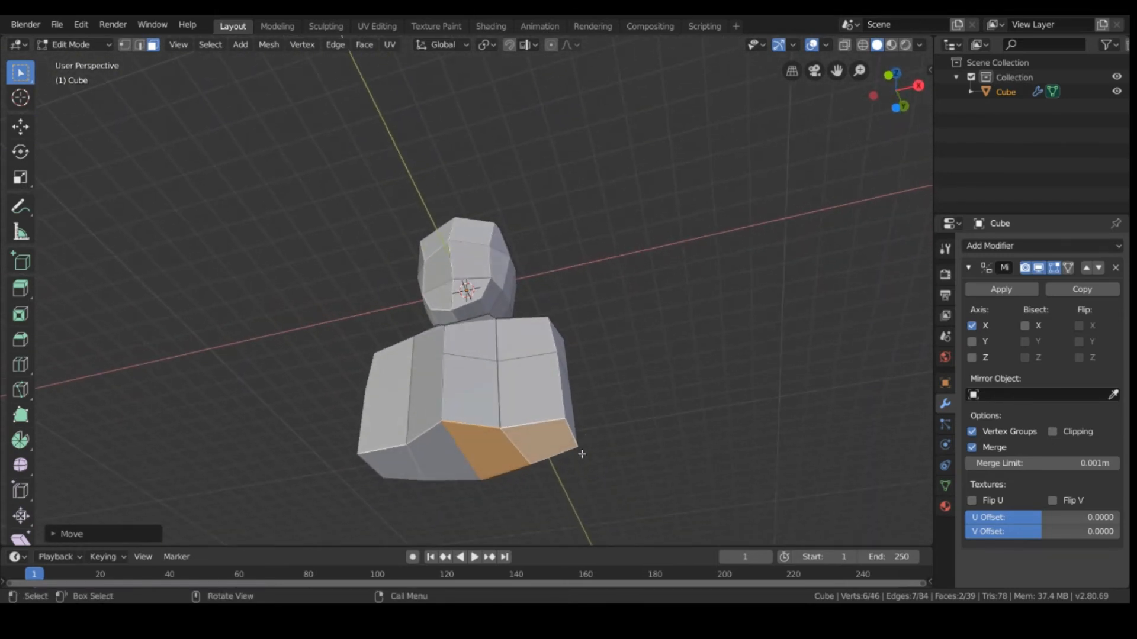
pyautogui.click(547, 470)
pyautogui.moveTo(614, 452); pyautogui.dragTo(619, 467, button='middle')
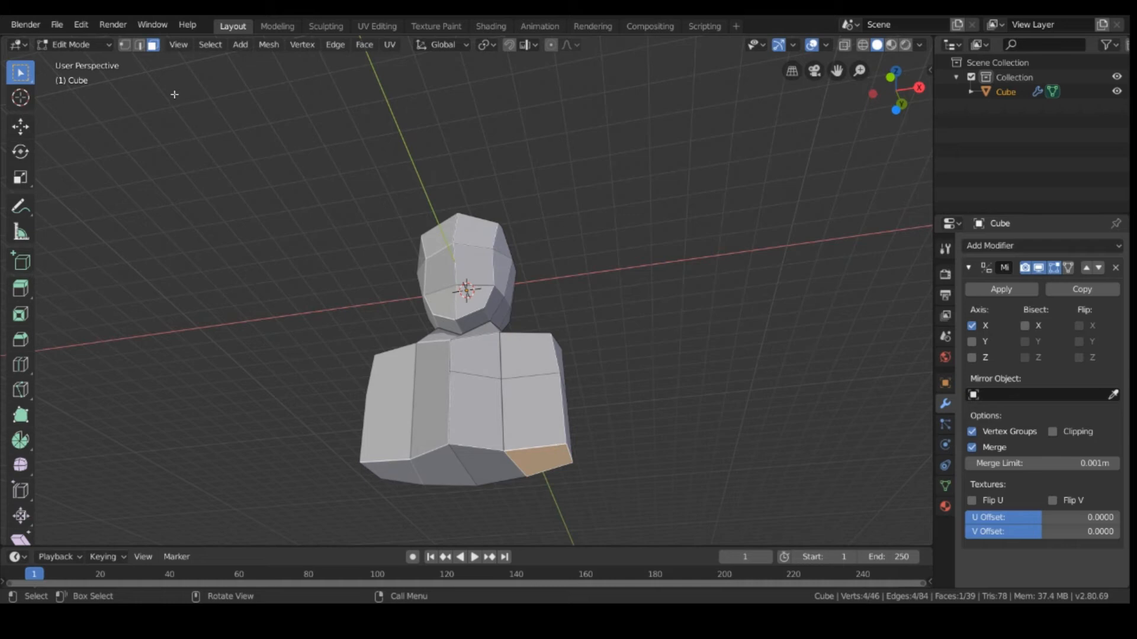
pyautogui.click(139, 46)
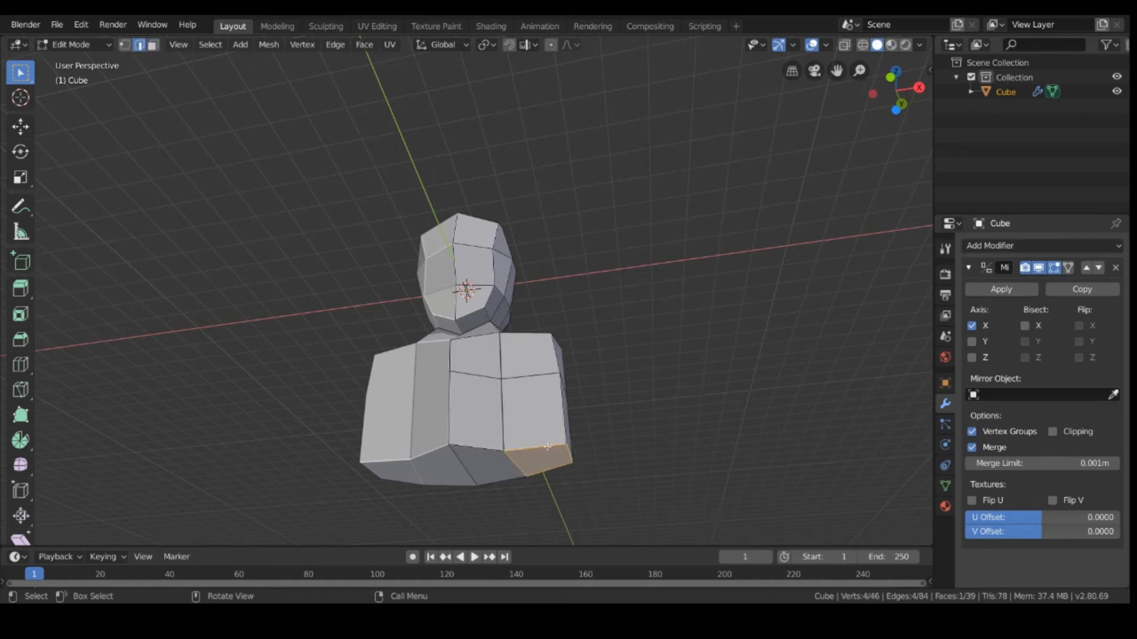
pyautogui.click(580, 458)
pyautogui.click(570, 452)
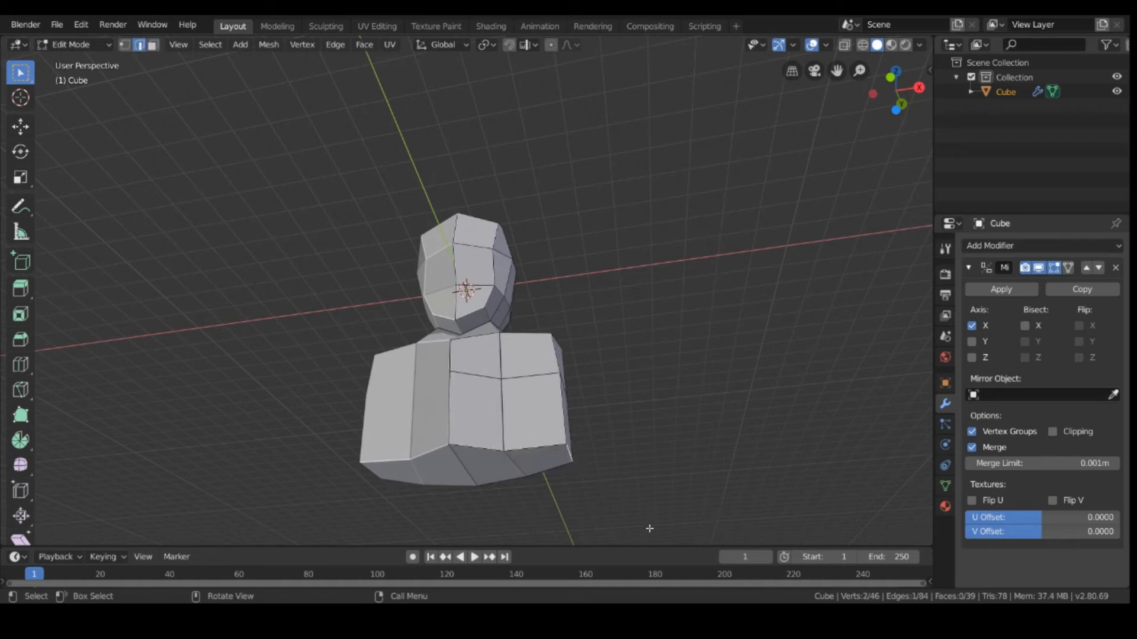
pyautogui.press('g')
pyautogui.press('y')
pyautogui.rightClick(643, 521)
pyautogui.press('g')
pyautogui.press('x')
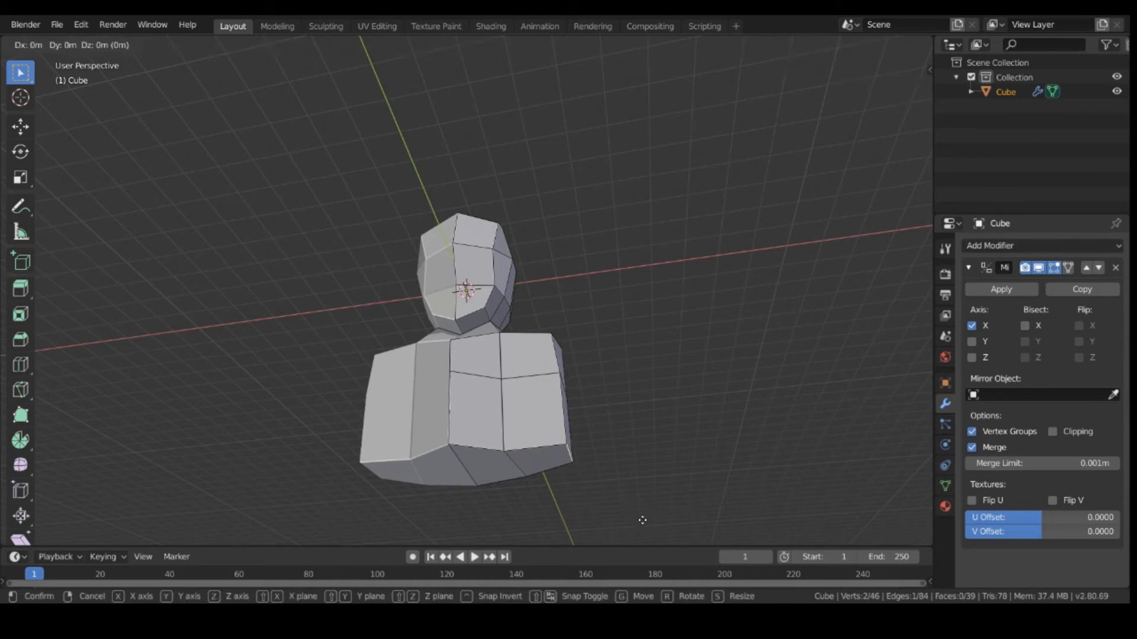
pyautogui.click(601, 510)
pyautogui.moveTo(590, 478); pyautogui.dragTo(579, 521, button='middle')
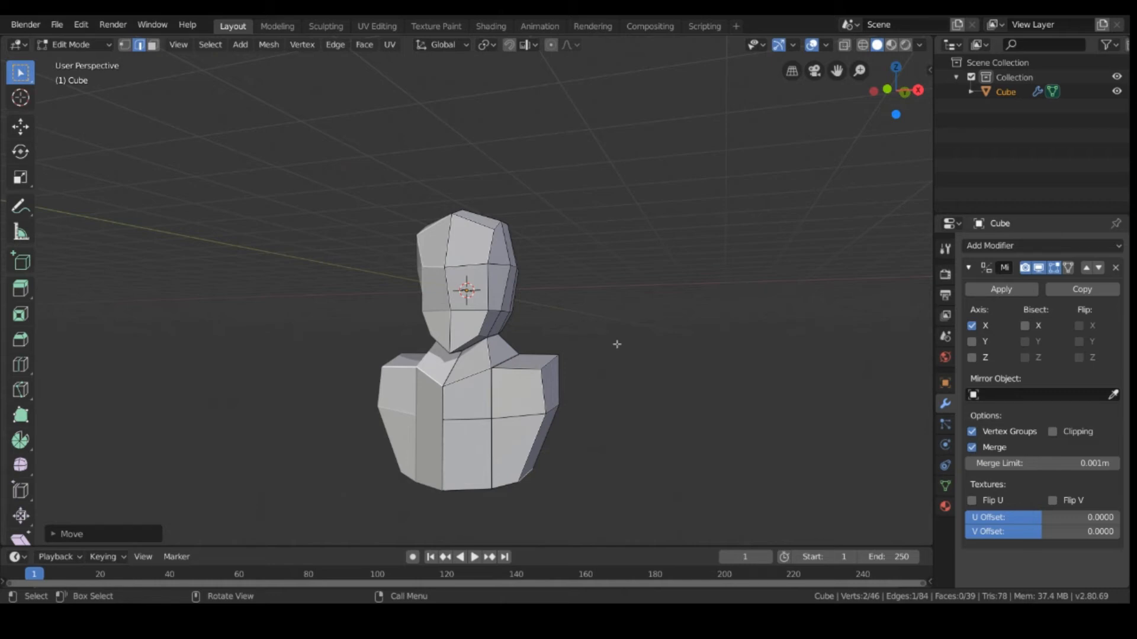
pyautogui.hotkey('ctrl', 's')
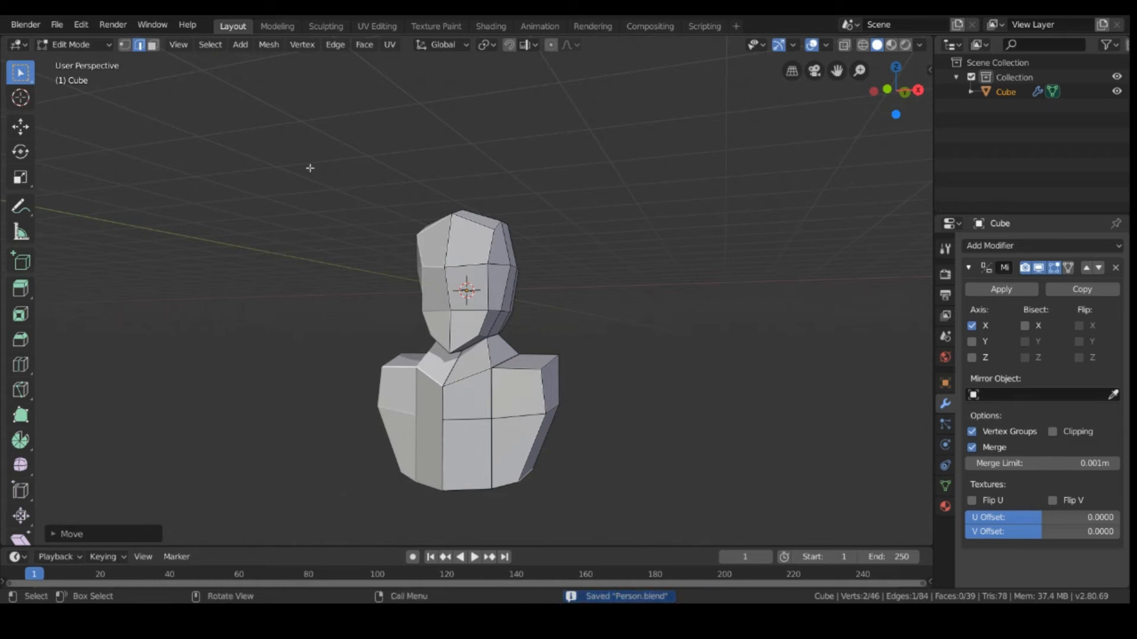
# Step: In face selection mode, extrude the outer side face of the shoulder outward along global X in front view to form an arm
pyautogui.moveTo(594, 478); pyautogui.dragTo(651, 375, button='middle')
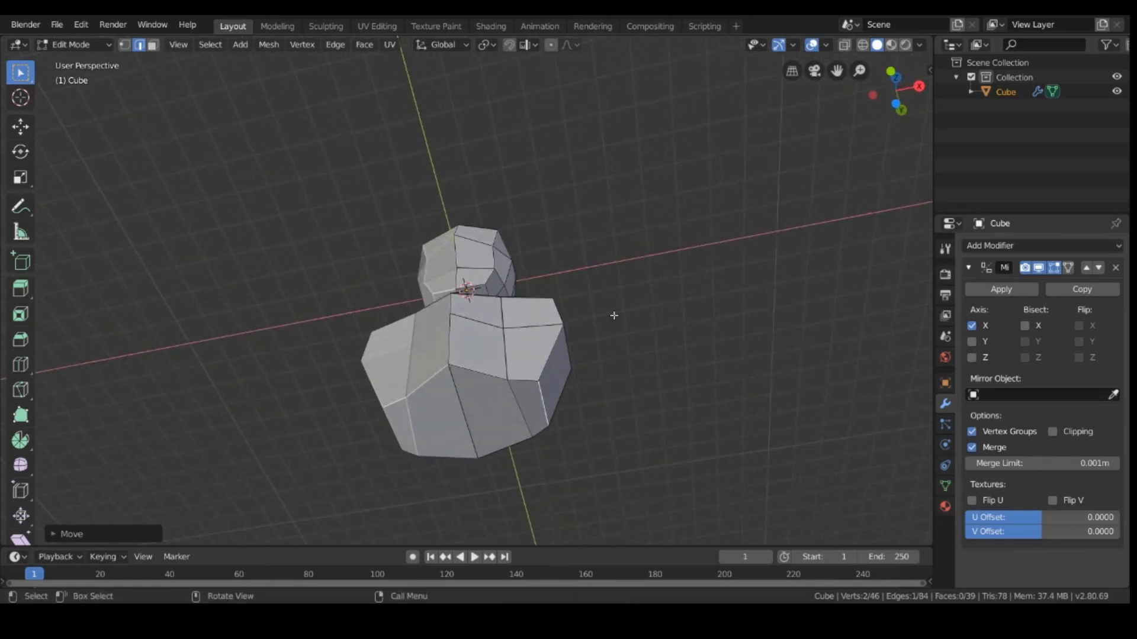
pyautogui.click(153, 45)
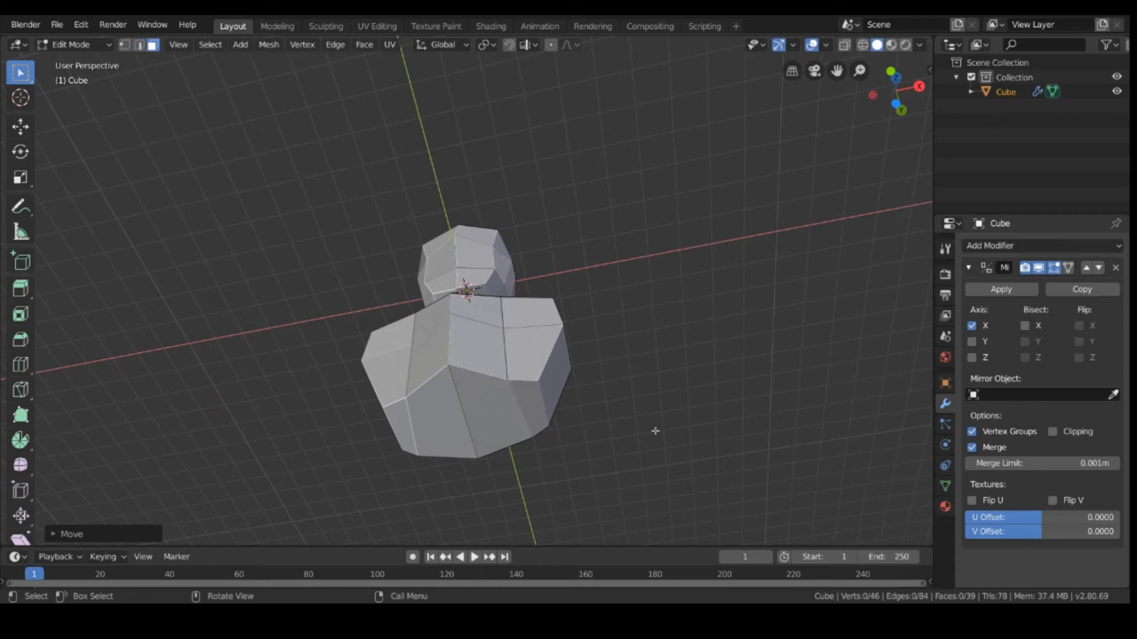
pyautogui.moveTo(781, 381); pyautogui.dragTo(729, 431, button='middle')
pyautogui.click(536, 362)
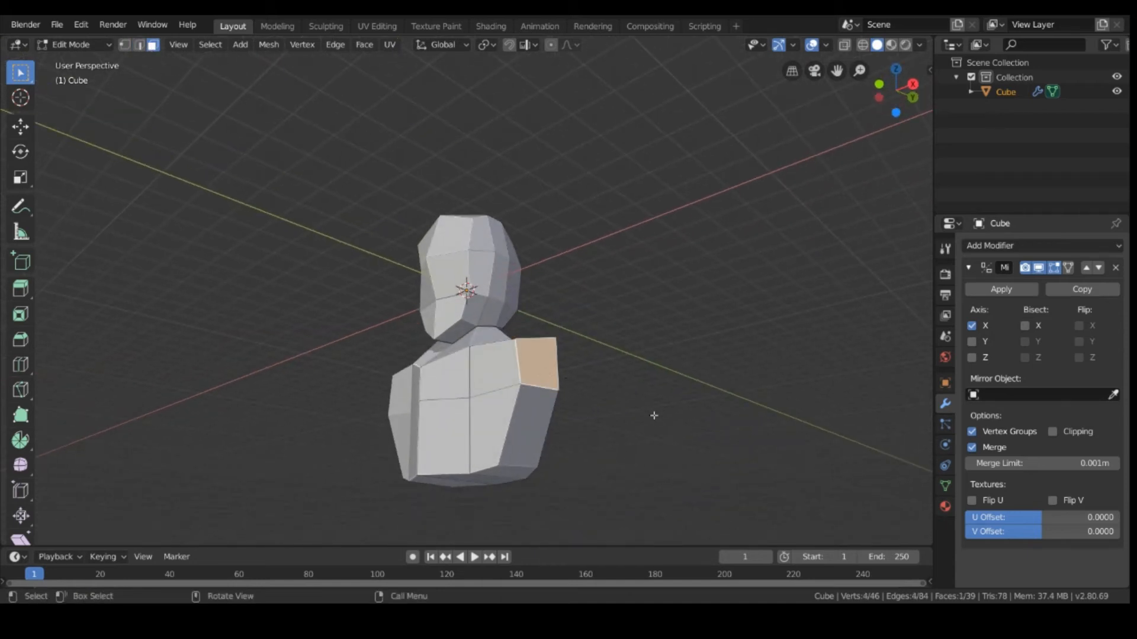
pyautogui.press('KP_1')
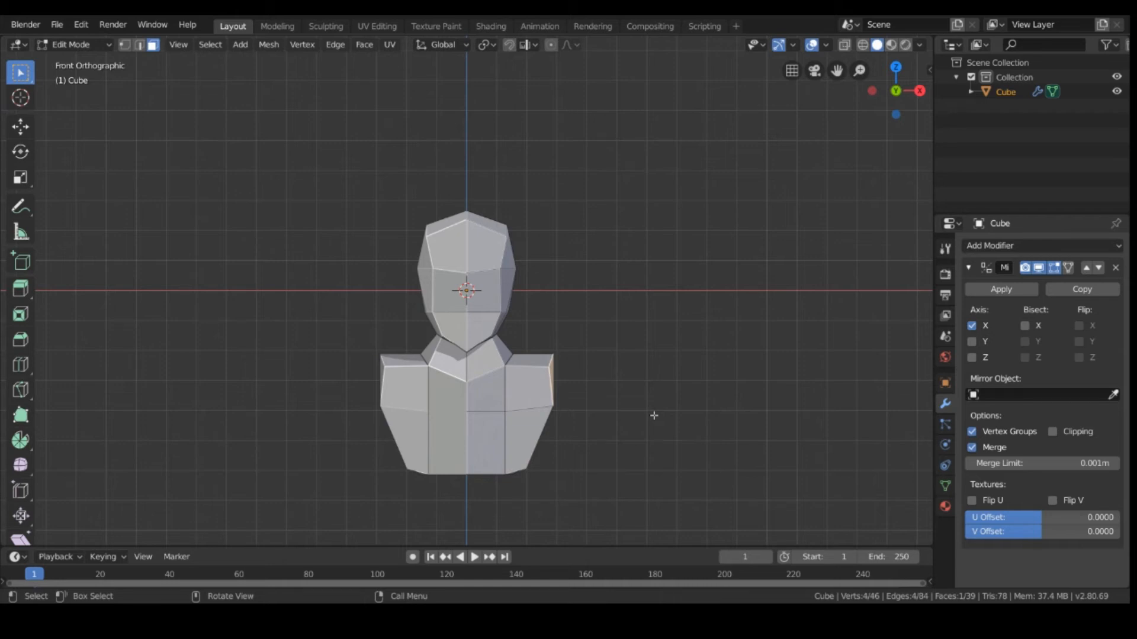
pyautogui.press('e')
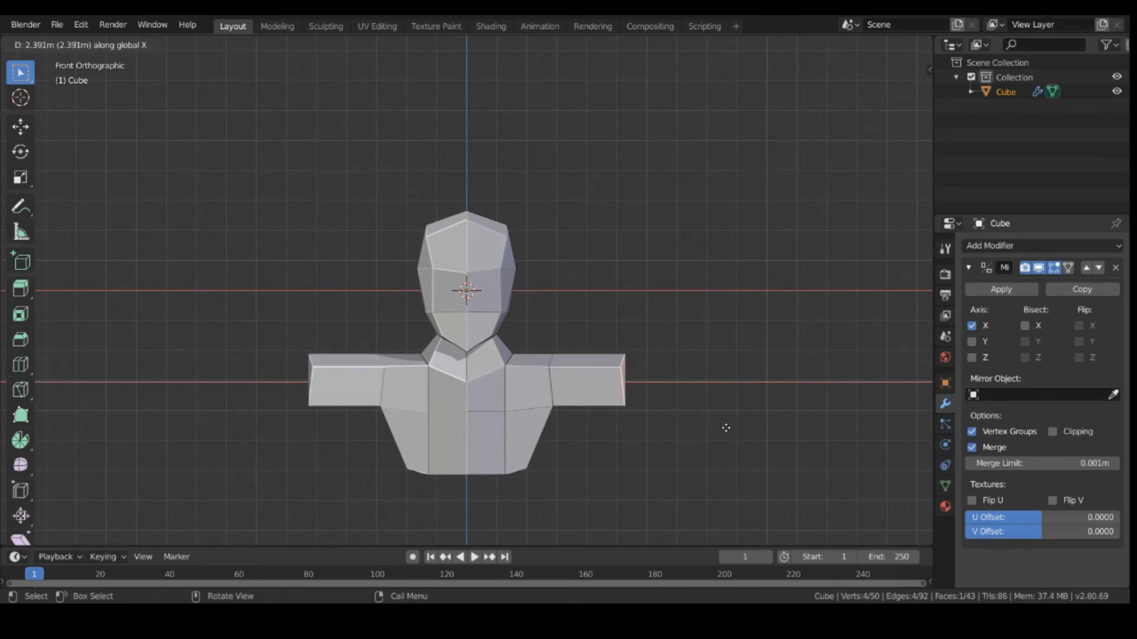
pyautogui.click(744, 435)
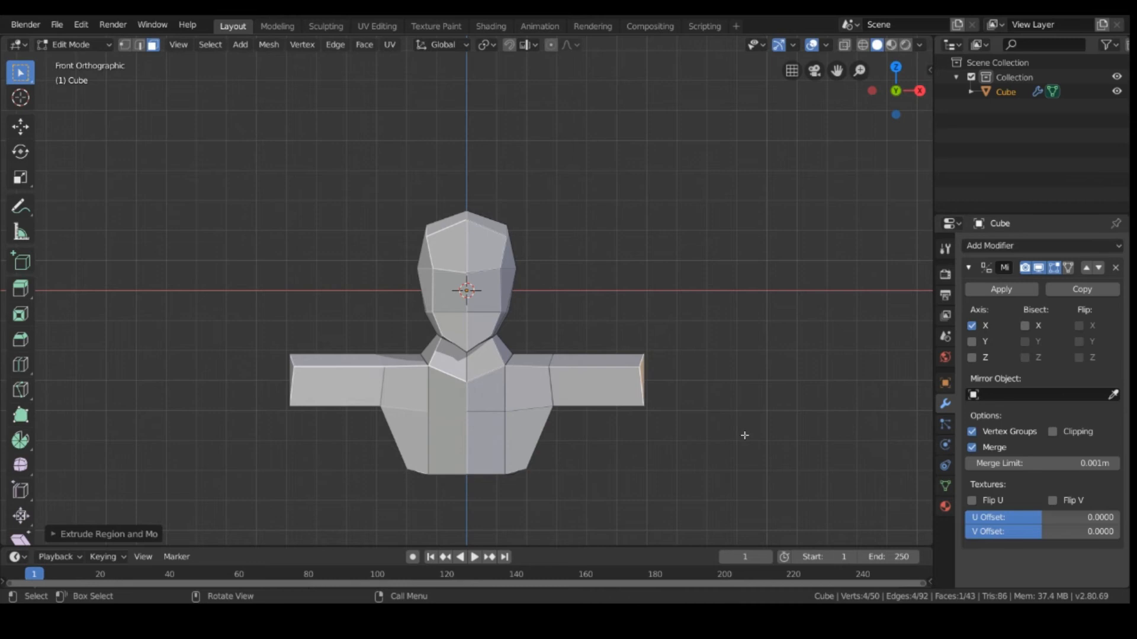
pyautogui.click(673, 465)
# Step: In vertex selection mode, select the four corner vertices at the arm's outer end and scale them down to taper the arm
pyautogui.moveTo(675, 467); pyautogui.dragTo(580, 451, button='middle')
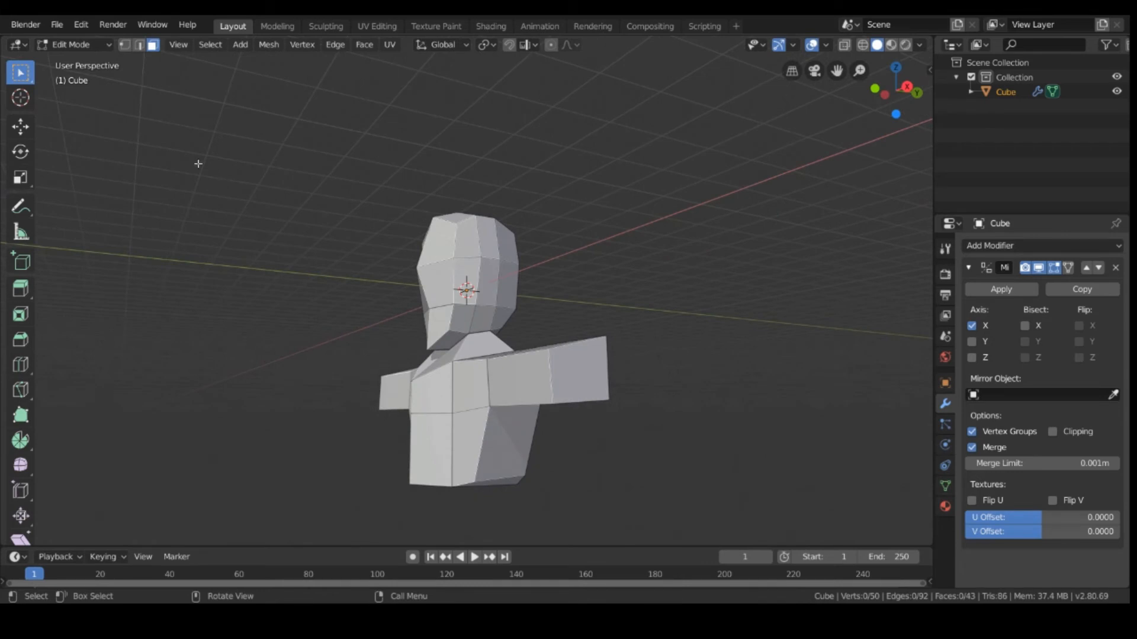
pyautogui.click(124, 46)
pyautogui.moveTo(518, 501); pyautogui.dragTo(560, 494, button='middle')
pyautogui.click(581, 412)
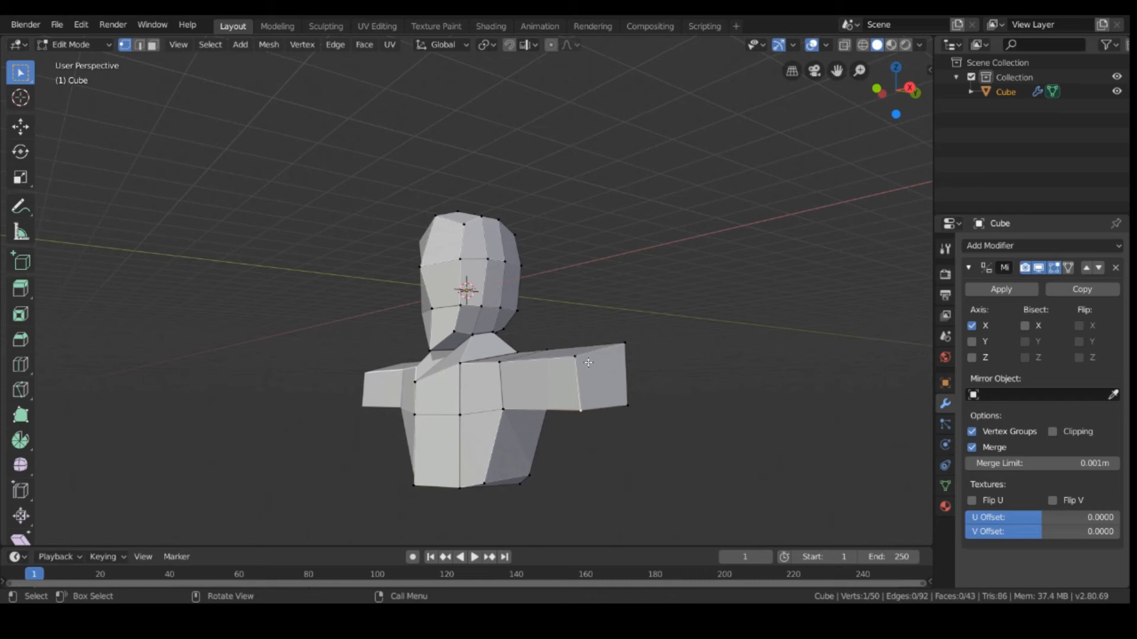
pyautogui.keyDown('shift'); pyautogui.click(625, 343); pyautogui.keyUp('shift')
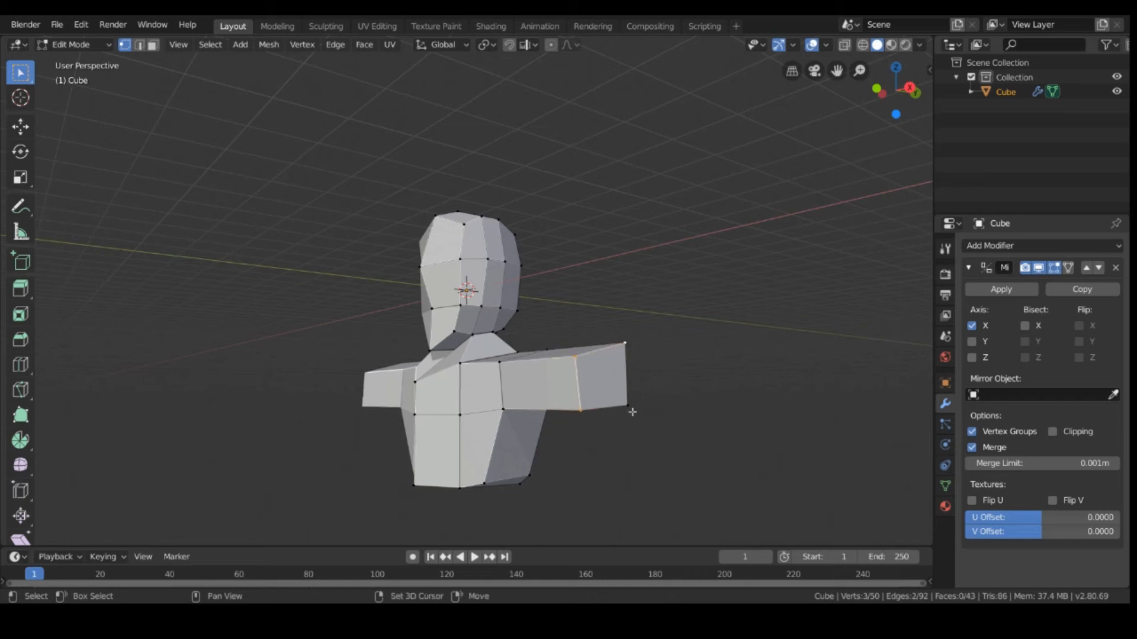
pyautogui.keyDown('shift'); pyautogui.click(627, 405); pyautogui.keyUp('shift')
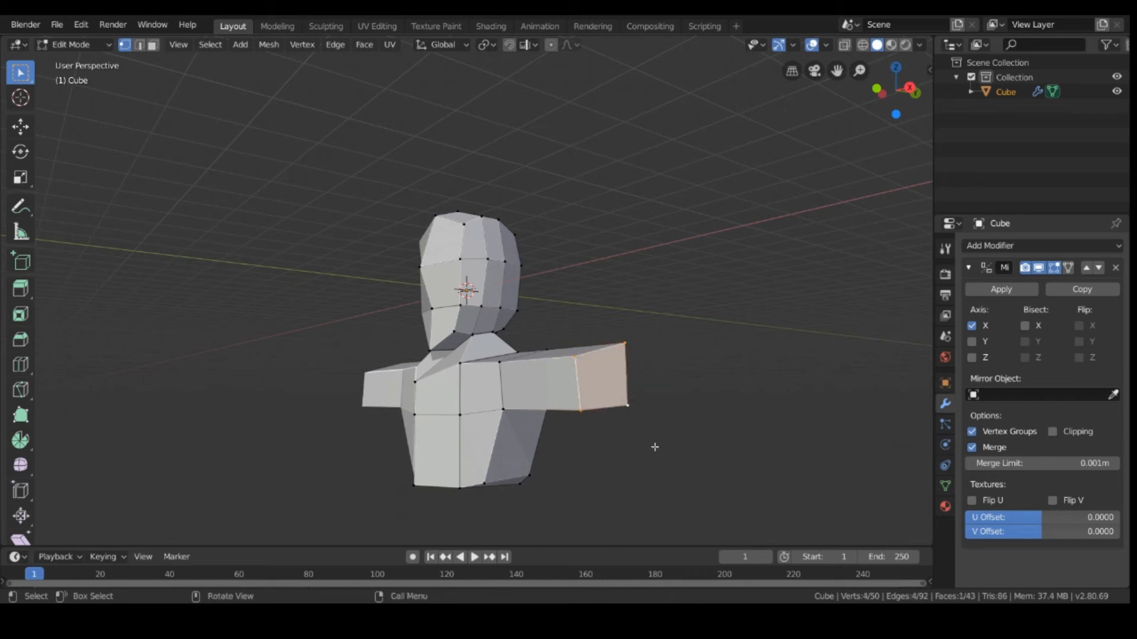
pyautogui.press('s')
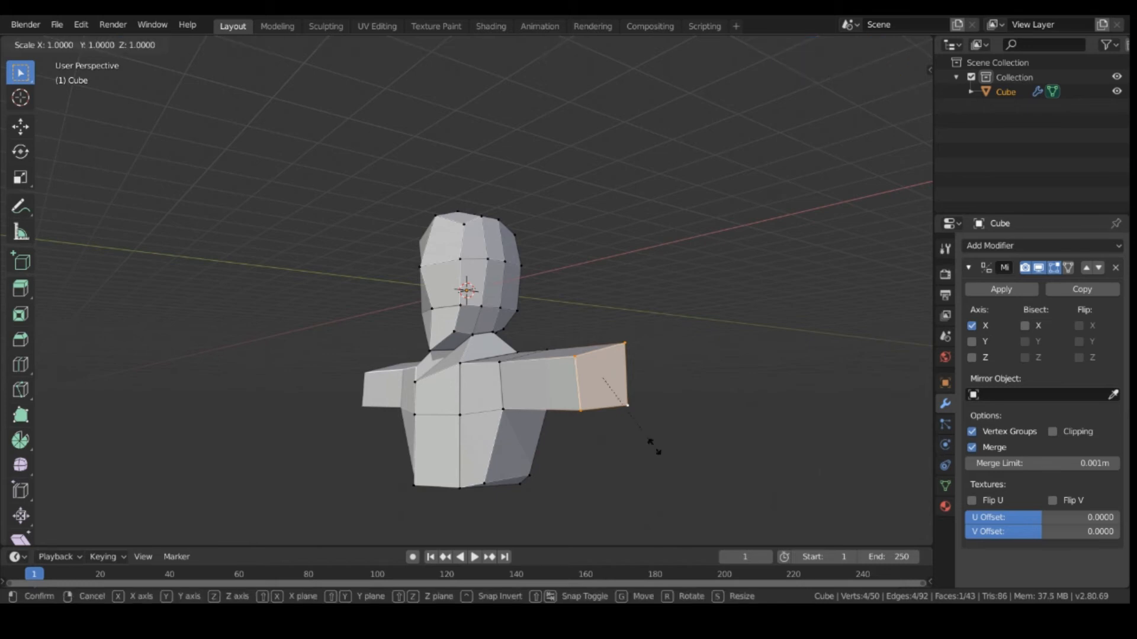
pyautogui.click(628, 427)
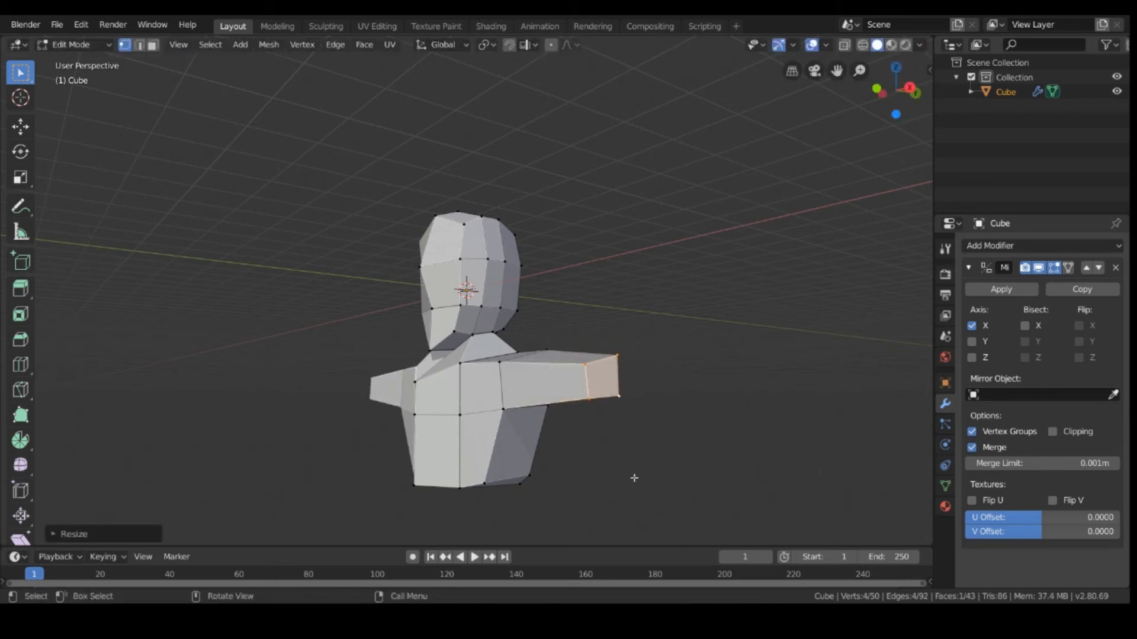
pyautogui.click(634, 478)
# Step: Inspect the tapered arms, switch to face selection mode and save the file
pyautogui.moveTo(634, 478); pyautogui.dragTo(685, 452, button='middle')
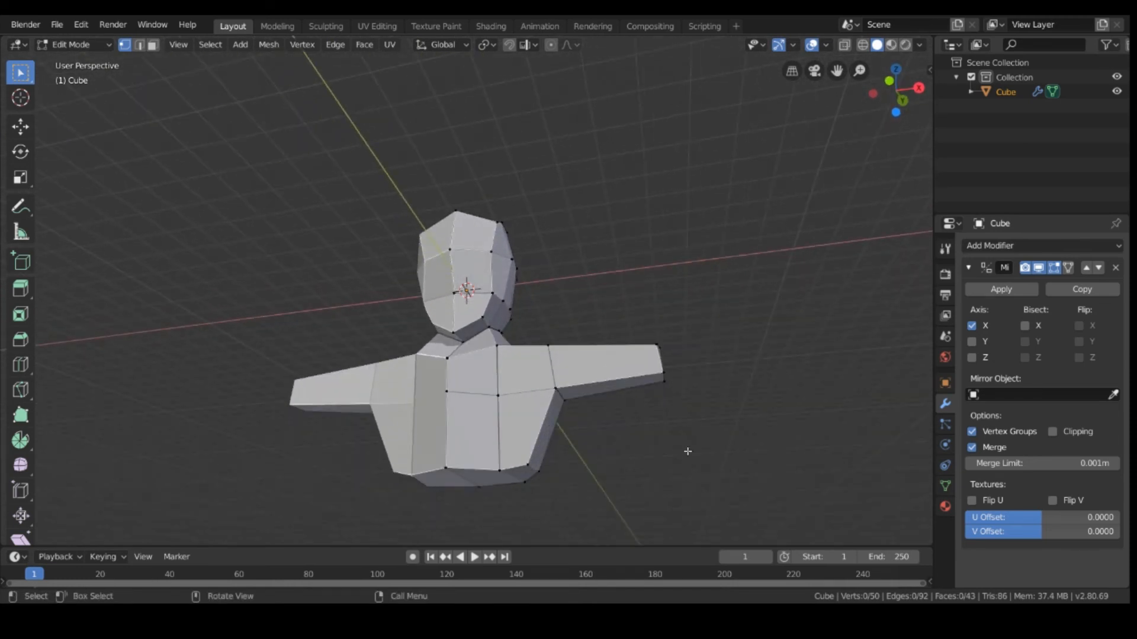
pyautogui.moveTo(609, 457); pyautogui.dragTo(581, 477, button='middle')
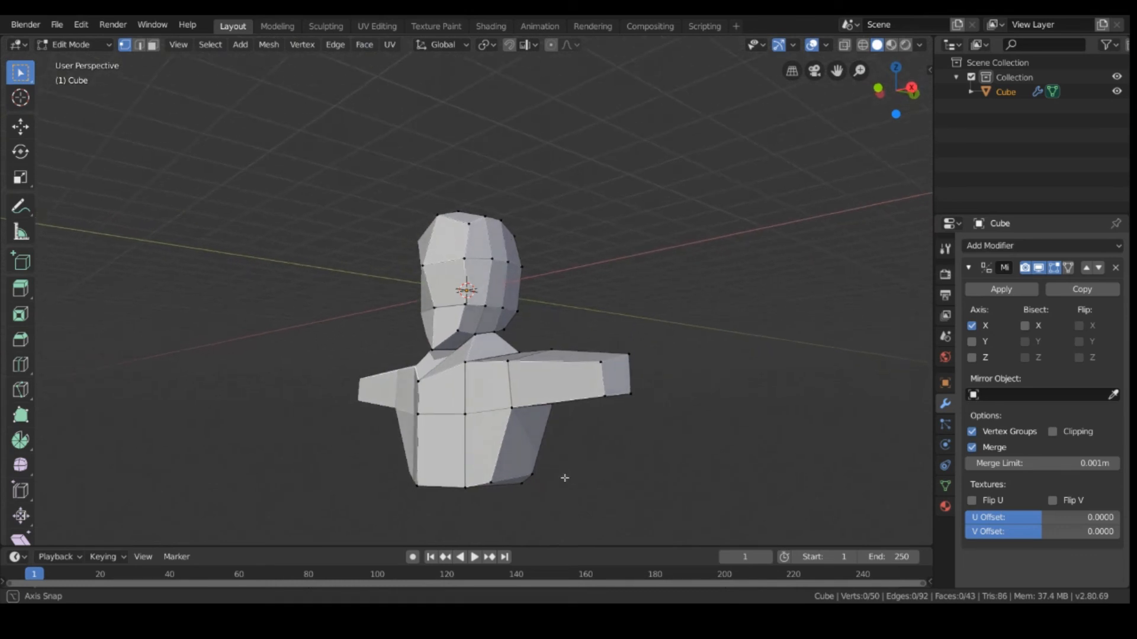
pyautogui.click(152, 48)
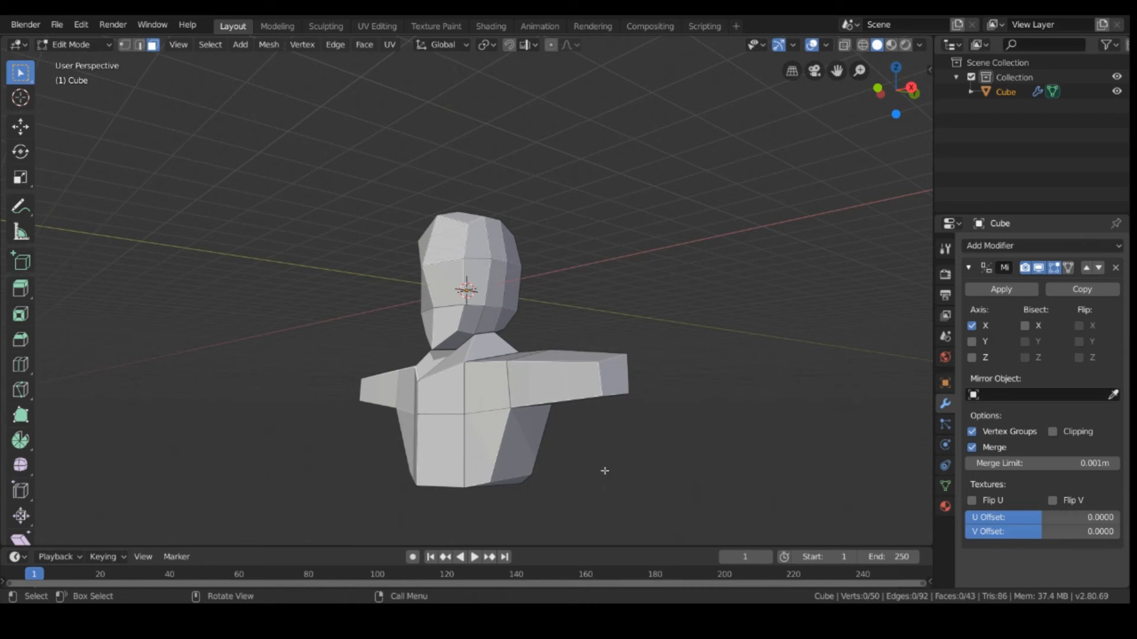
pyautogui.moveTo(581, 444)
pyautogui.mouseDown(button='middle')
pyautogui.moveTo(616, 436)
pyautogui.moveTo(666, 450)
pyautogui.moveTo(657, 464)
pyautogui.moveTo(581, 465)
pyautogui.mouseUp(button='middle')
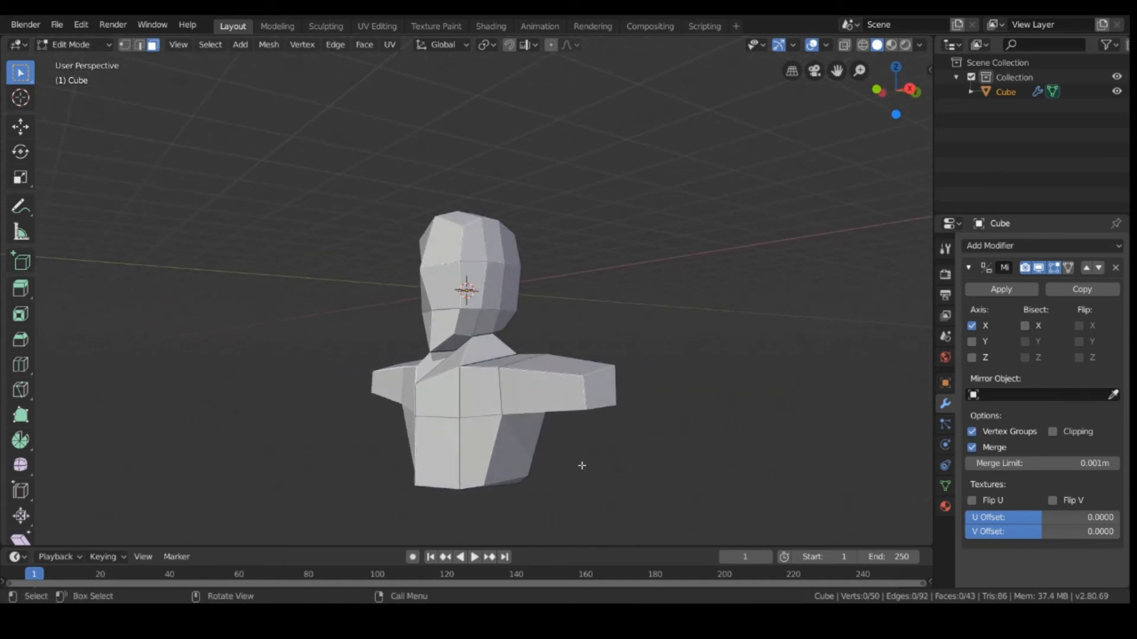
pyautogui.hotkey('ctrl', 's')
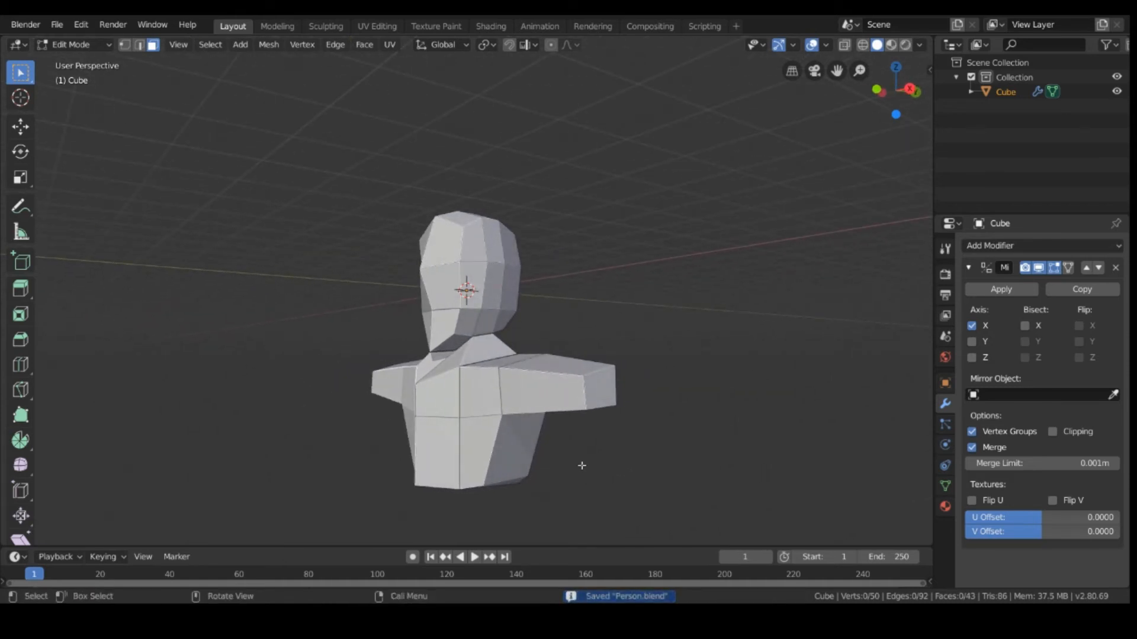
# Step: Select the inner underside face of the torso half beside the mirror line and check it from several angles
pyautogui.moveTo(561, 461); pyautogui.dragTo(623, 487, button='middle')
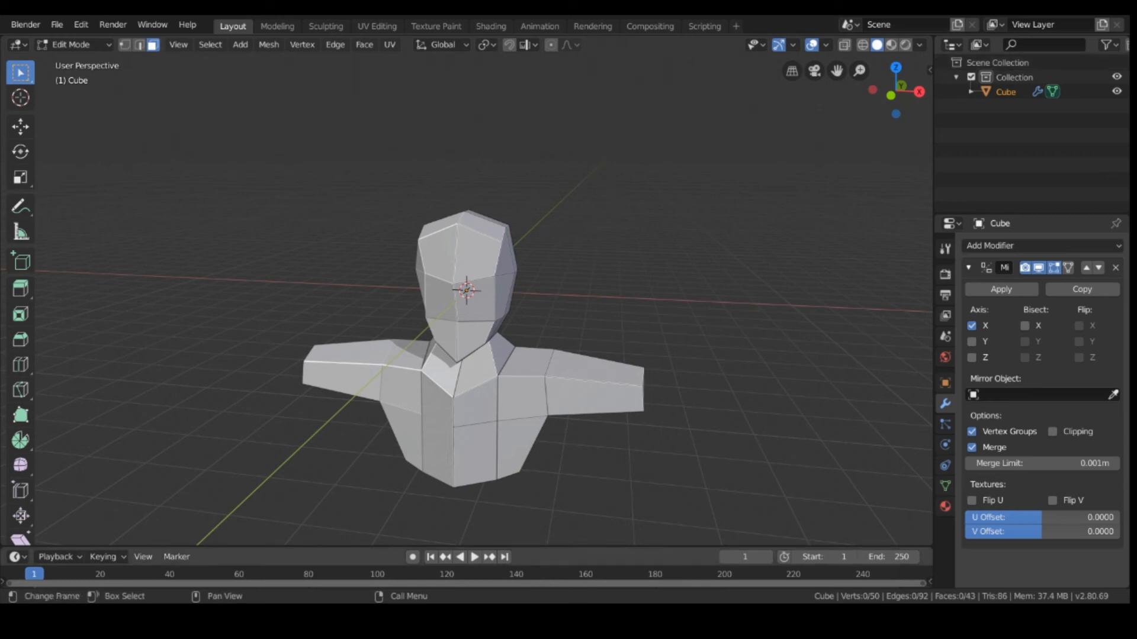
pyautogui.moveTo(341, 417); pyautogui.dragTo(324, 432, button='middle')
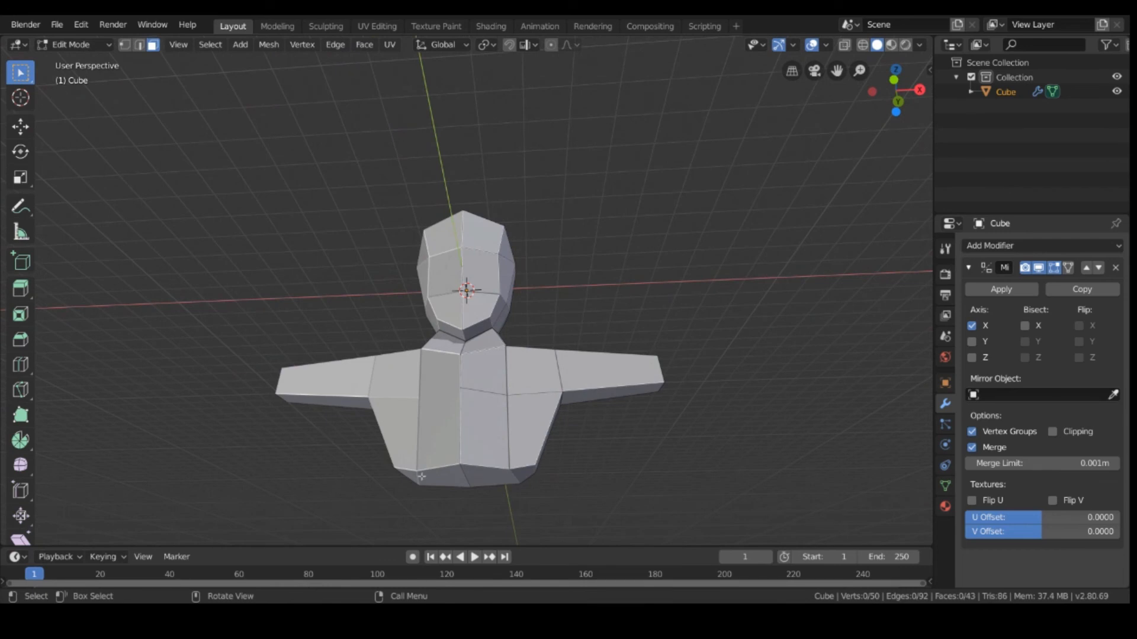
pyautogui.click(482, 475)
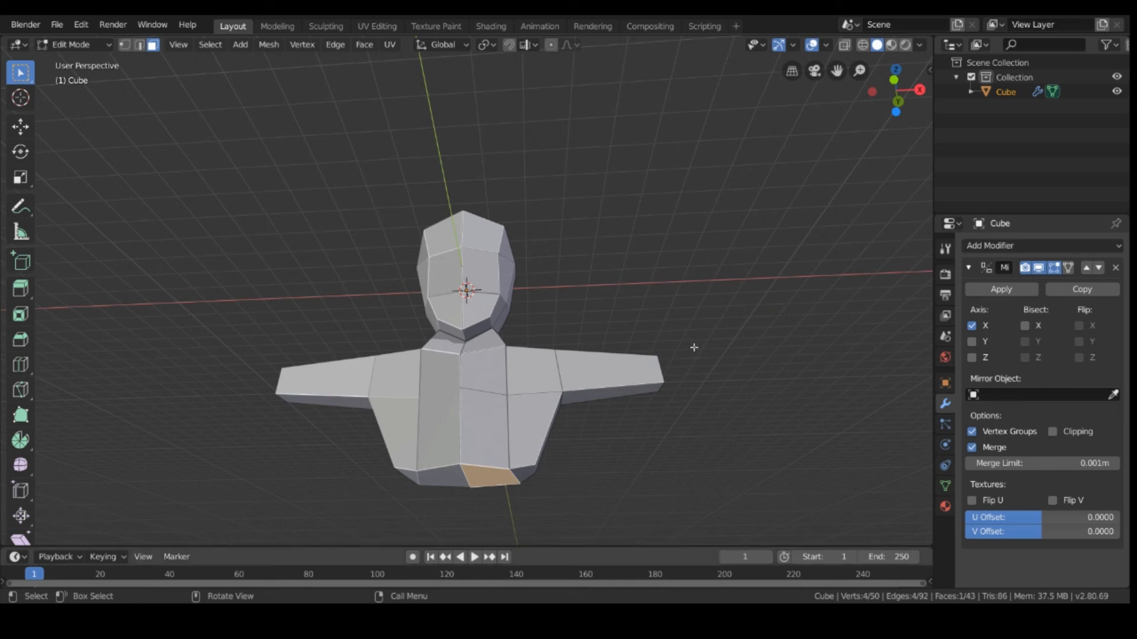
pyautogui.moveTo(694, 348); pyautogui.dragTo(679, 304, button='middle')
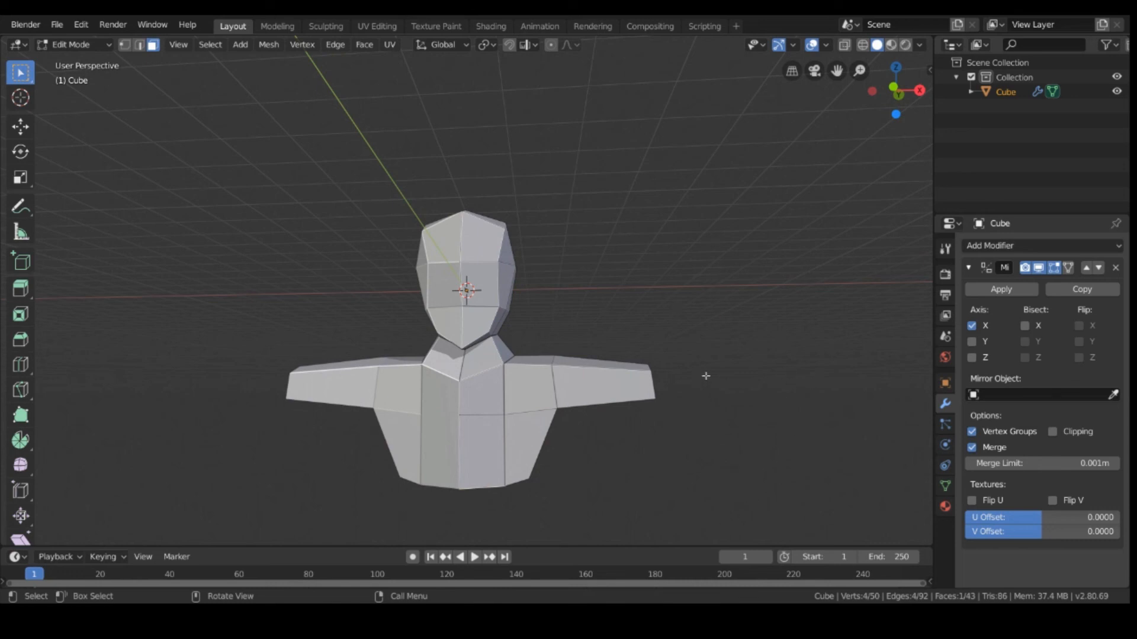
pyautogui.scroll(-2, 694, 338)
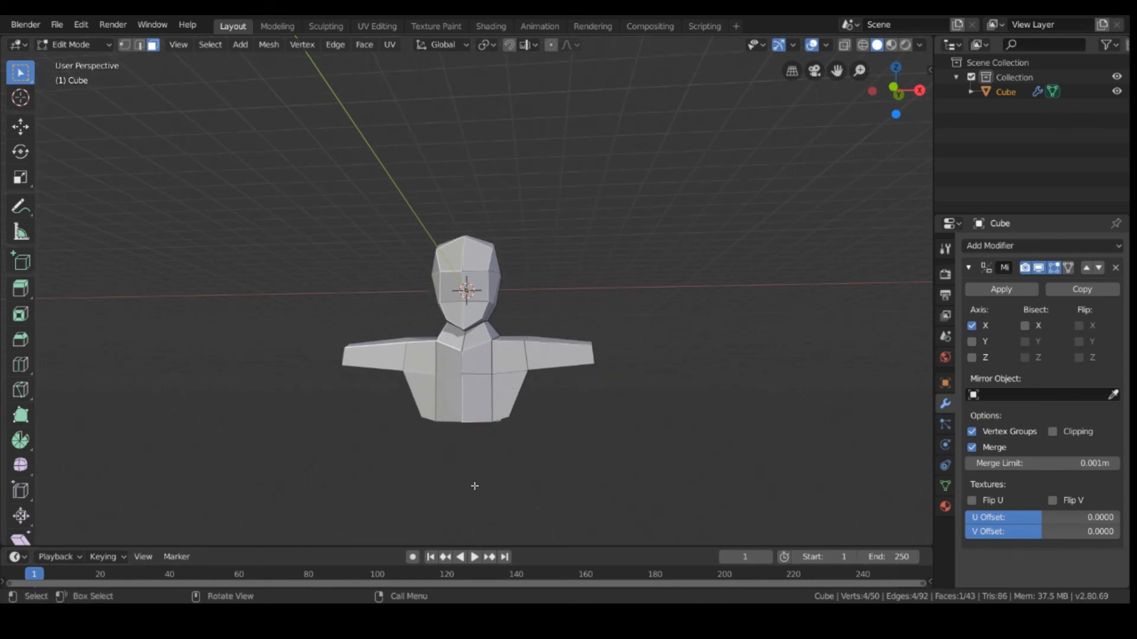
pyautogui.moveTo(428, 466); pyautogui.dragTo(94, 433, button='middle')
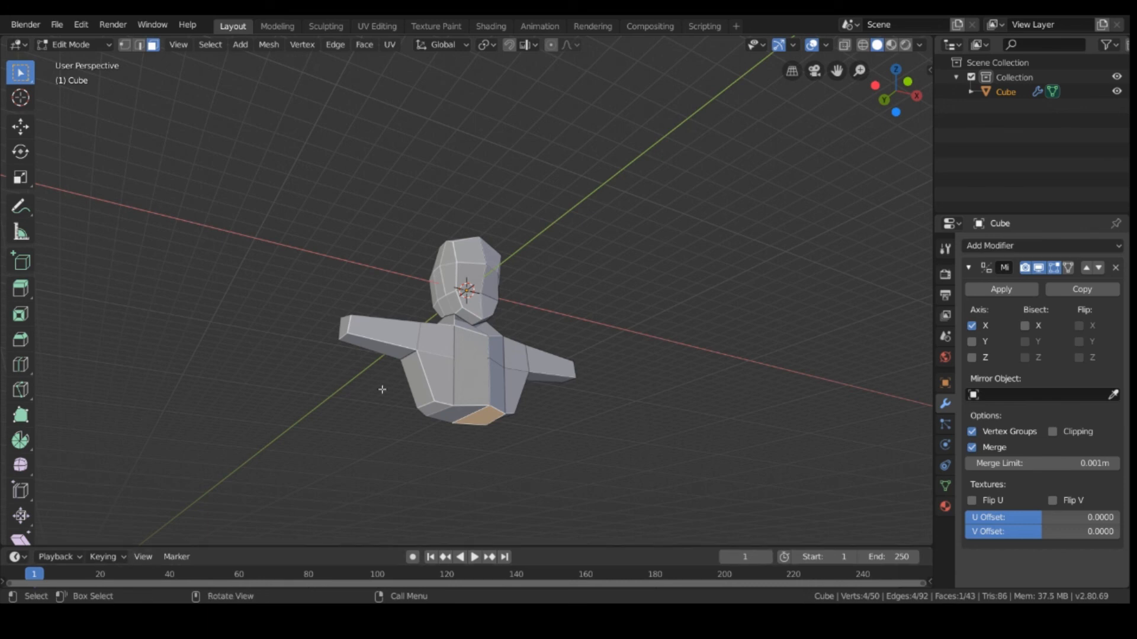
pyautogui.moveTo(610, 274); pyautogui.dragTo(548, 330, button='middle')
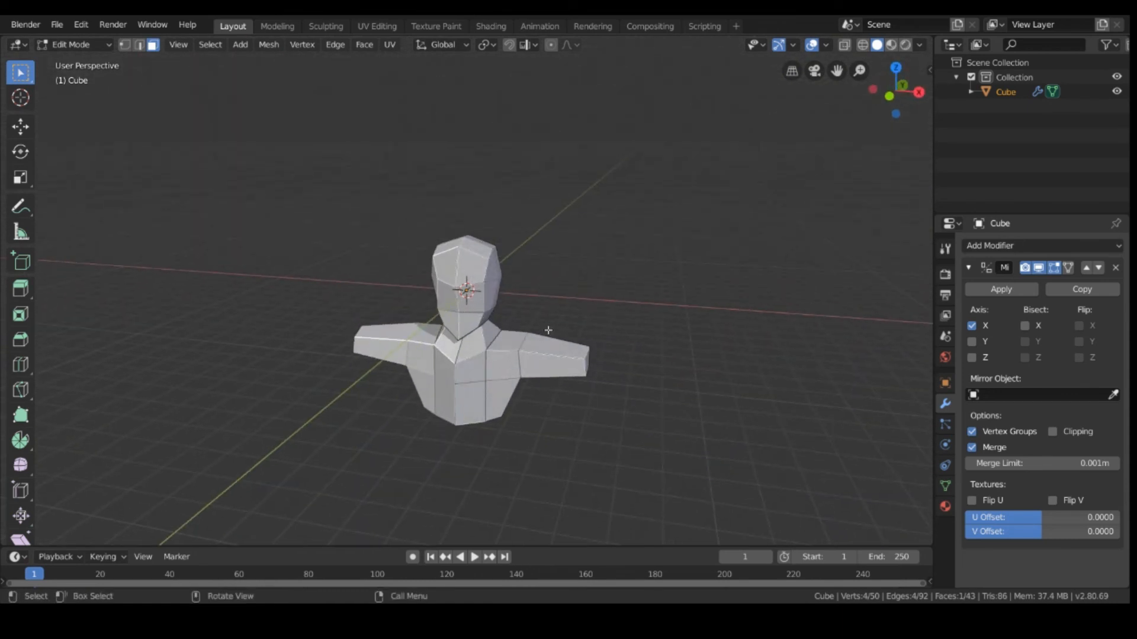